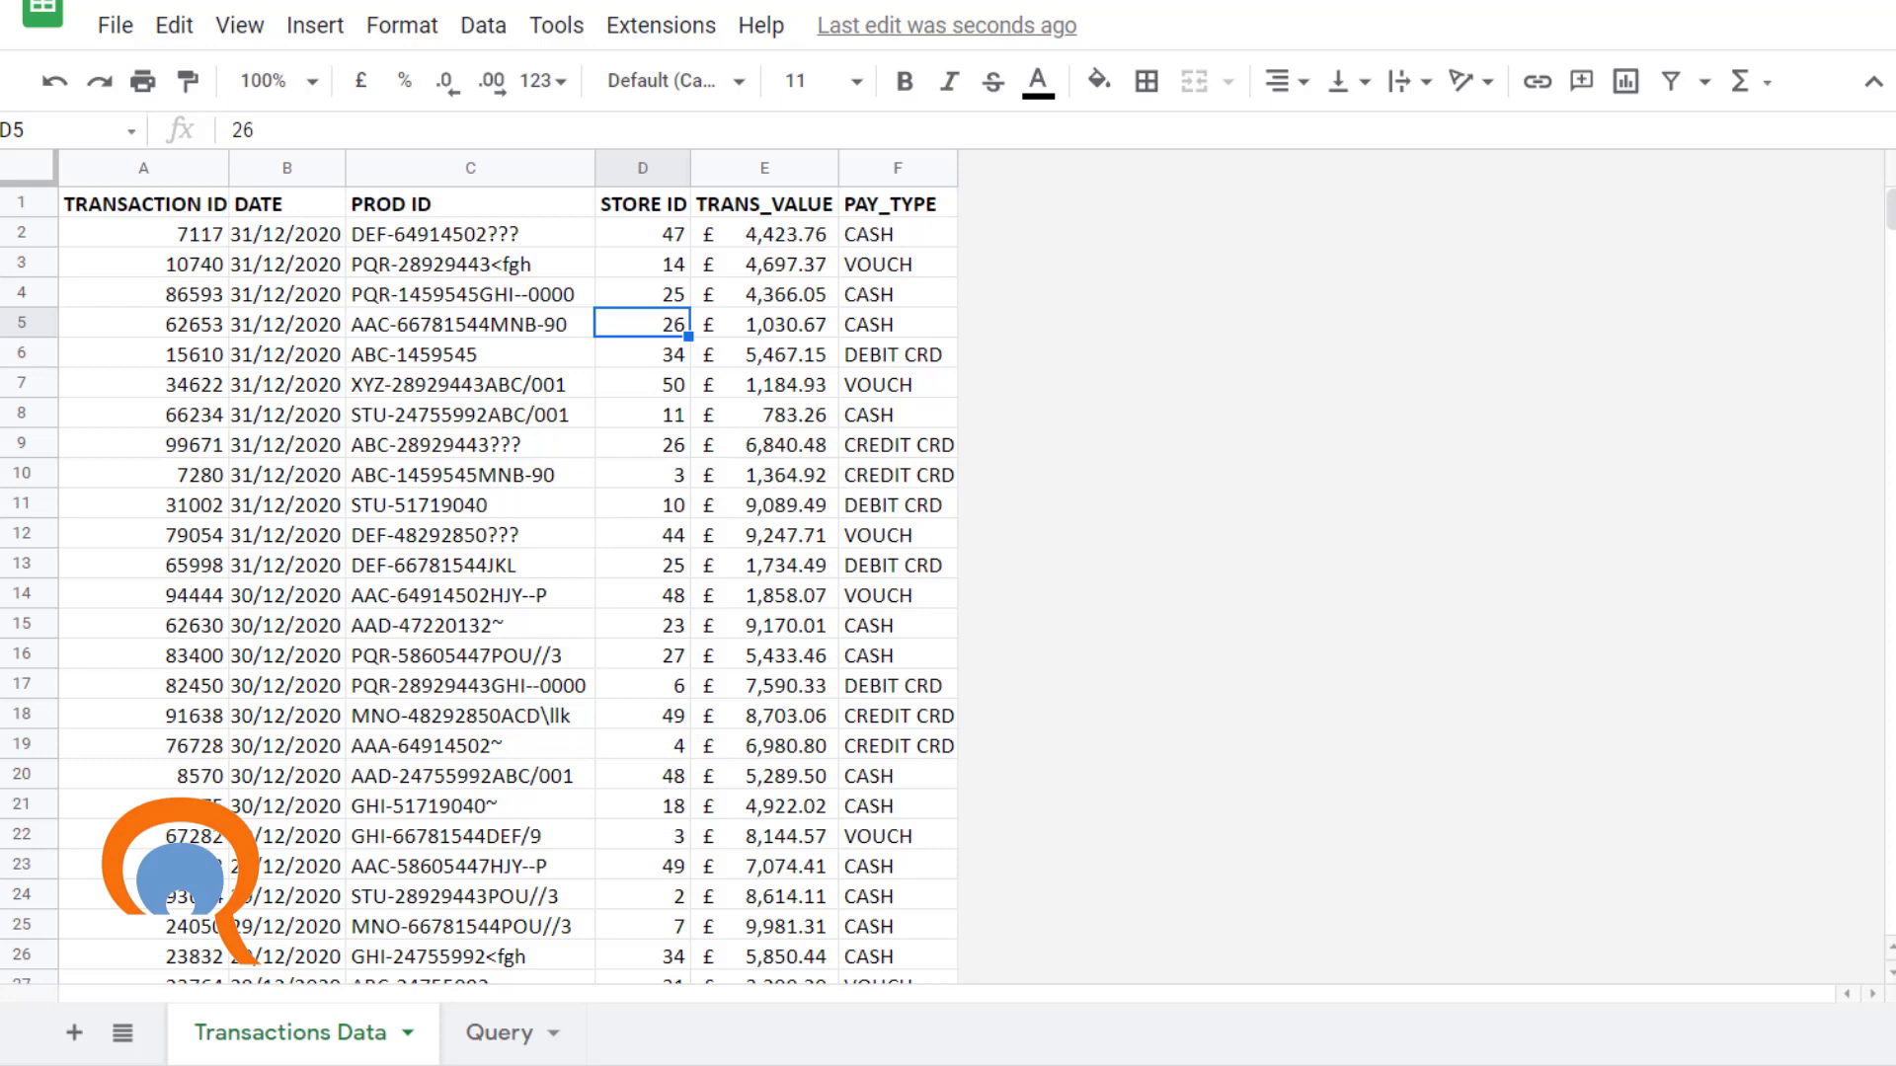
# Select the transaction rows A2:F371 on Transactions Data and name them Transaction_data.
pyautogui.click(500, 1033)
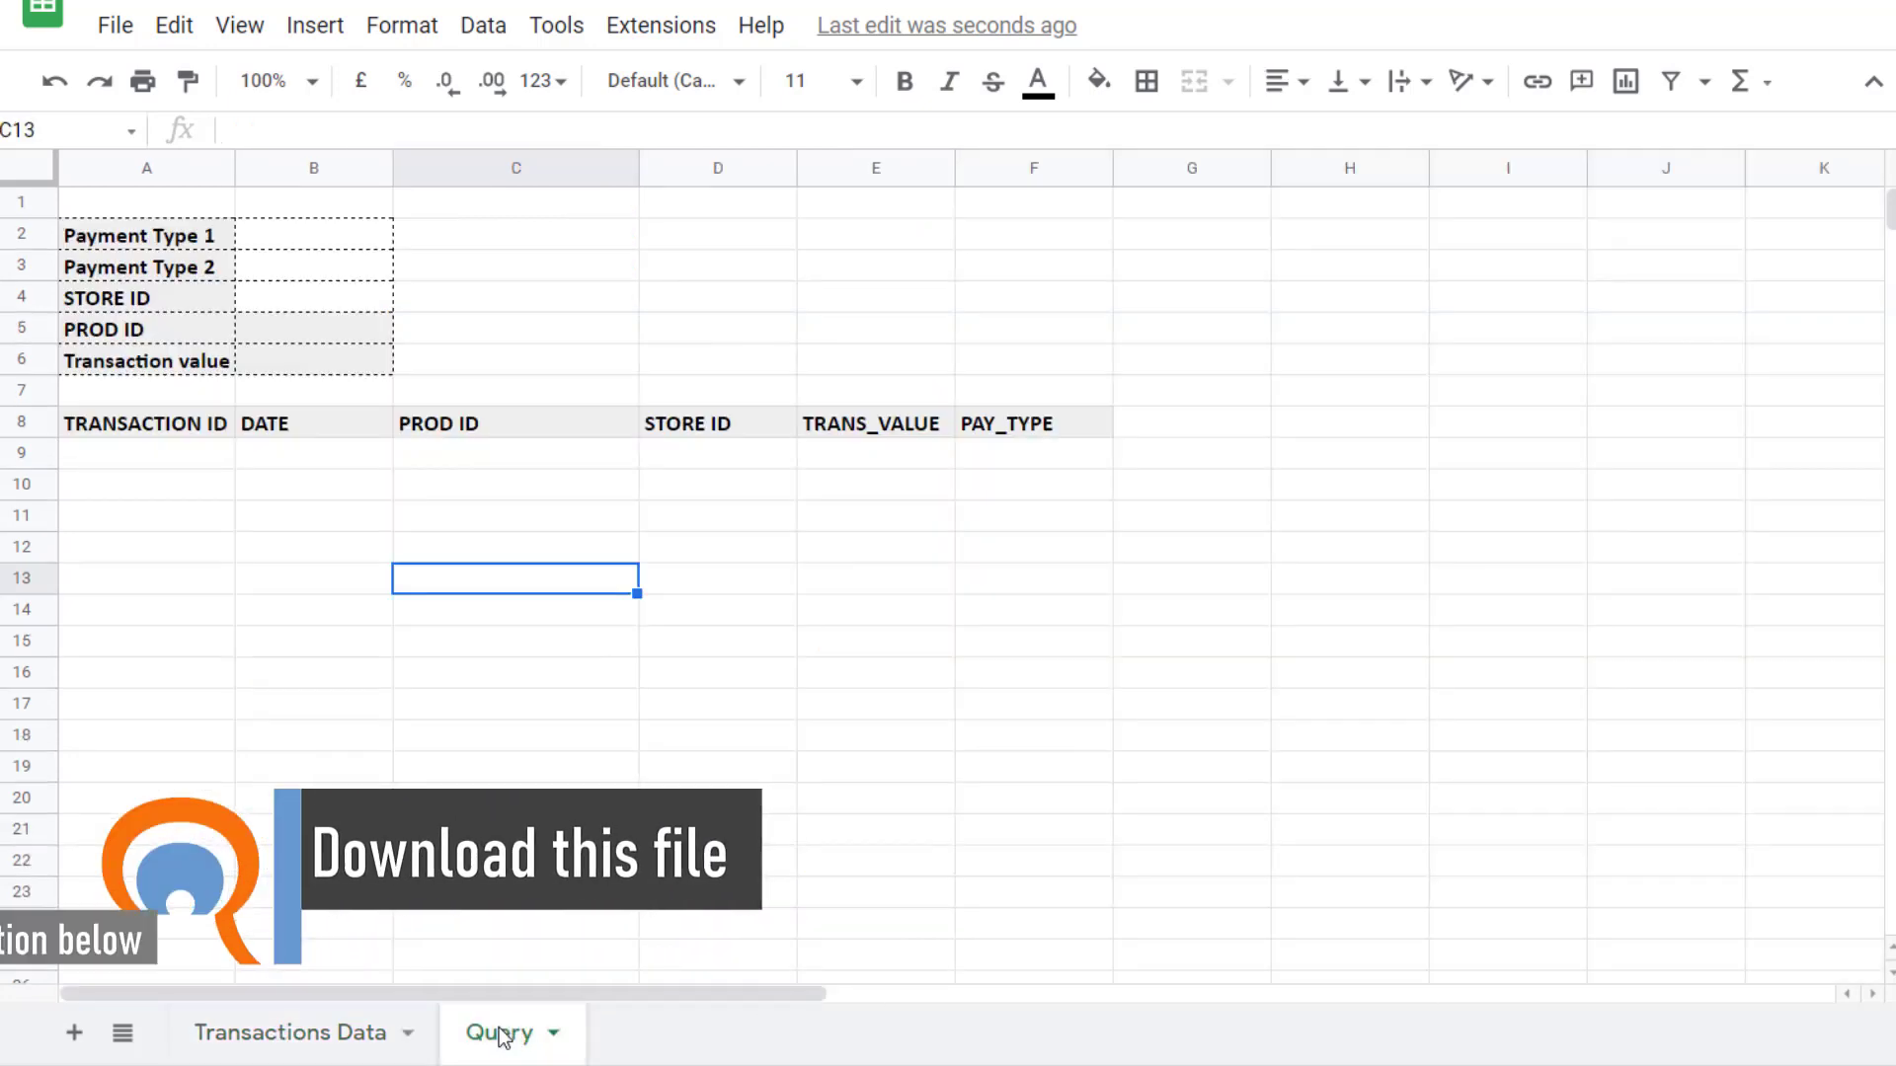
pyautogui.click(242, 1035)
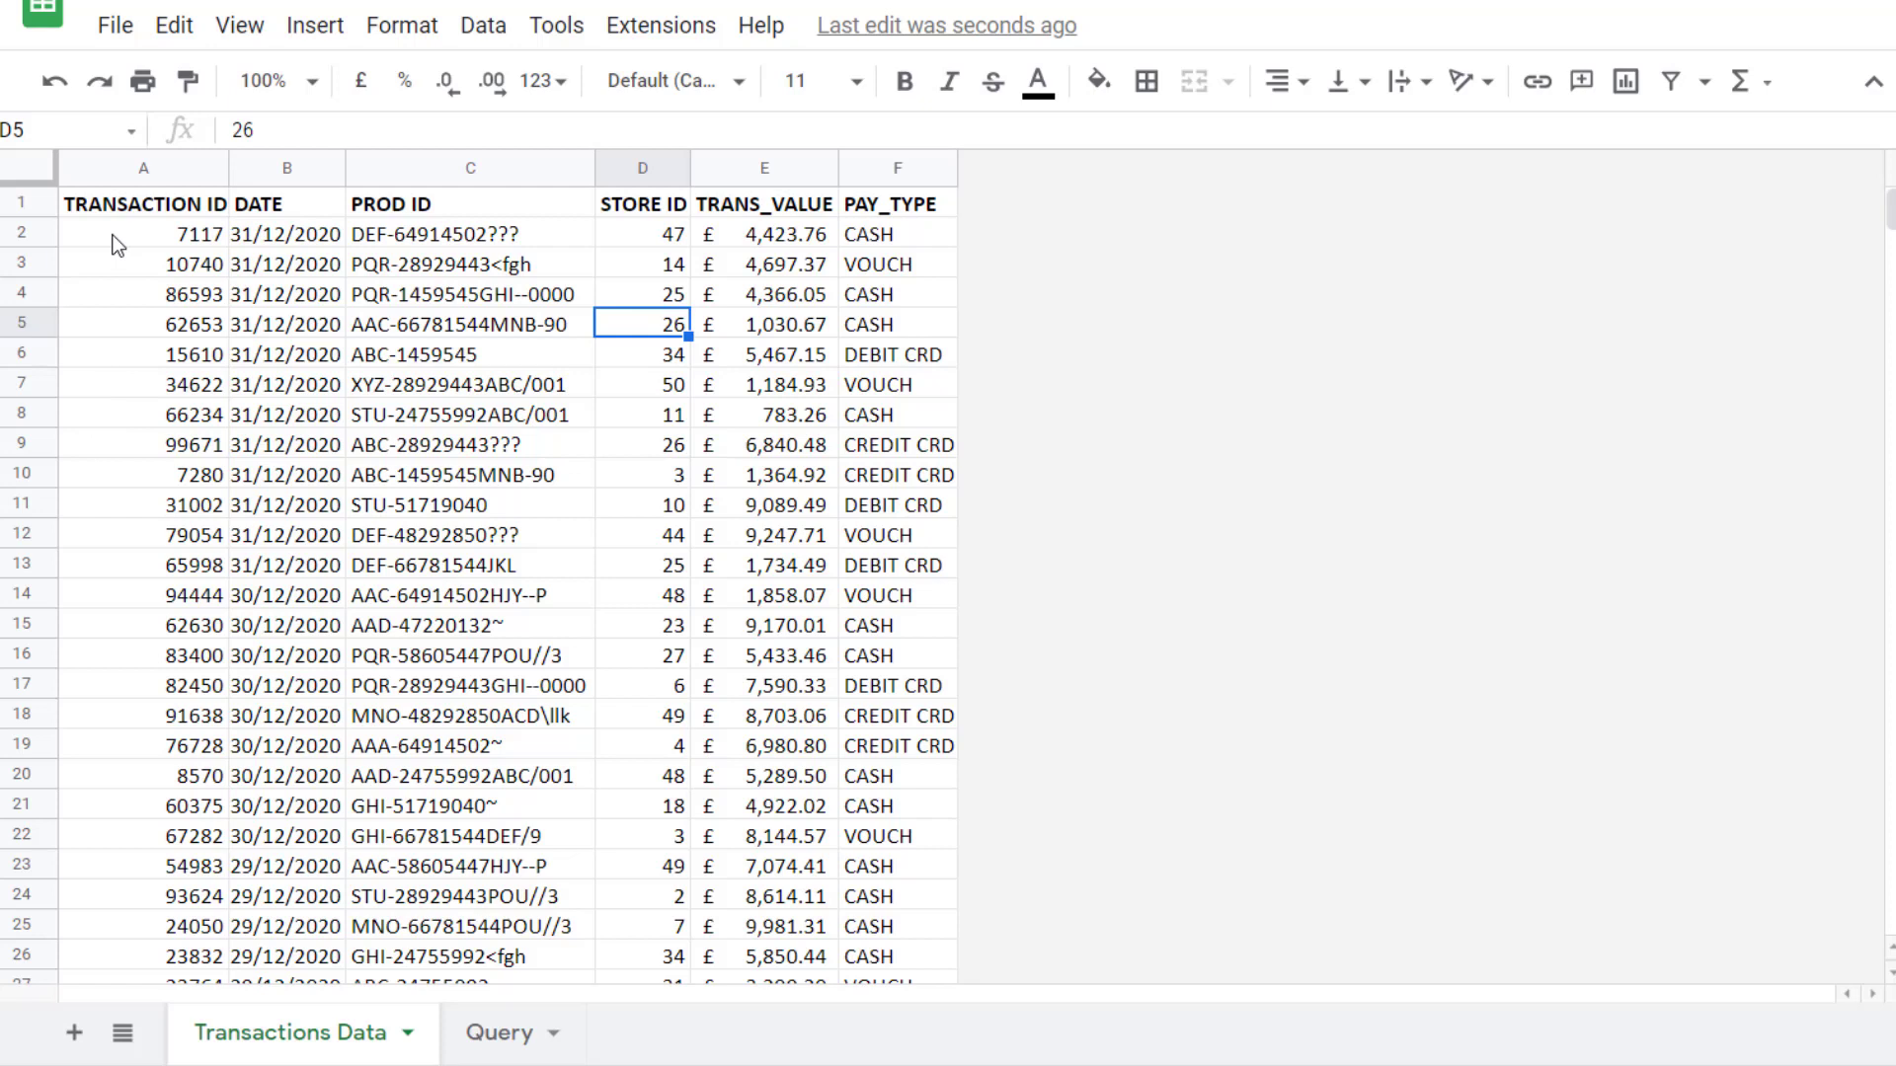
pyautogui.moveTo(114, 236); pyautogui.dragTo(878, 233)
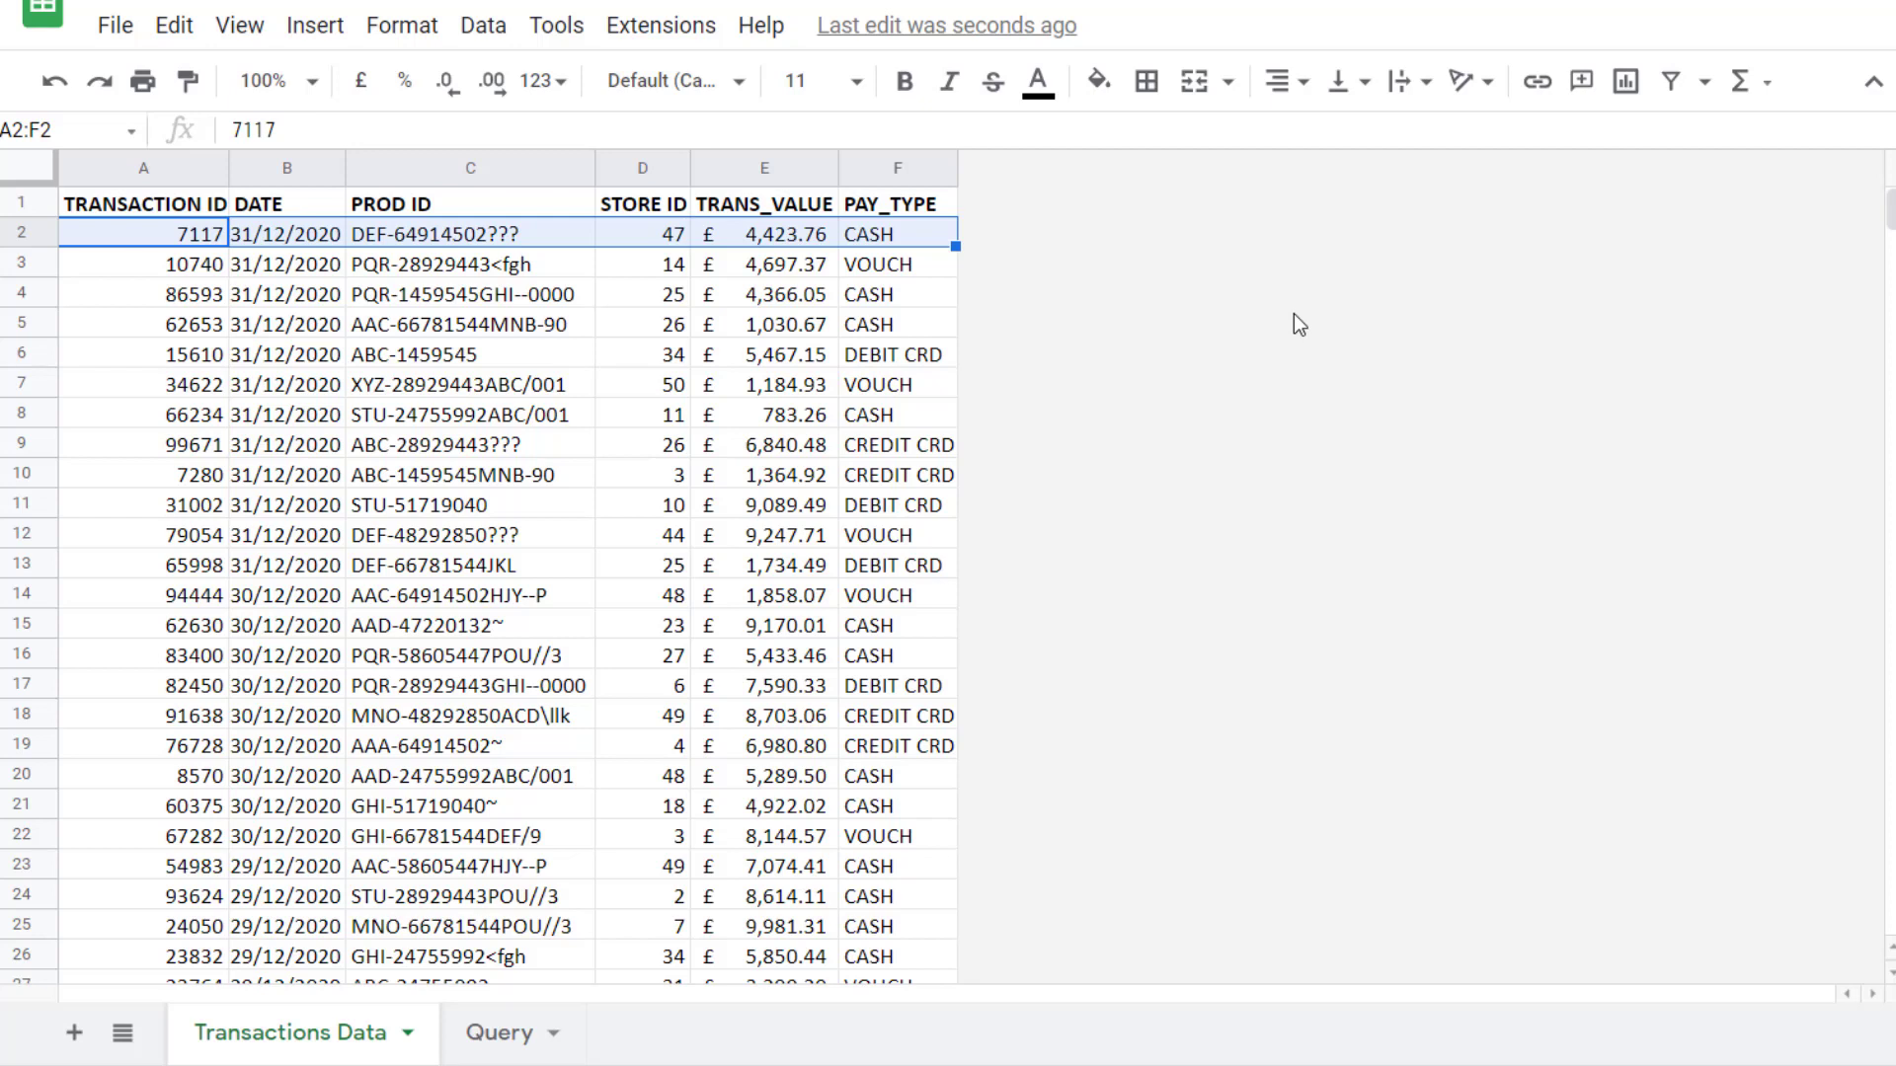
pyautogui.hotkey('ctrl', 'shift', 'Down')
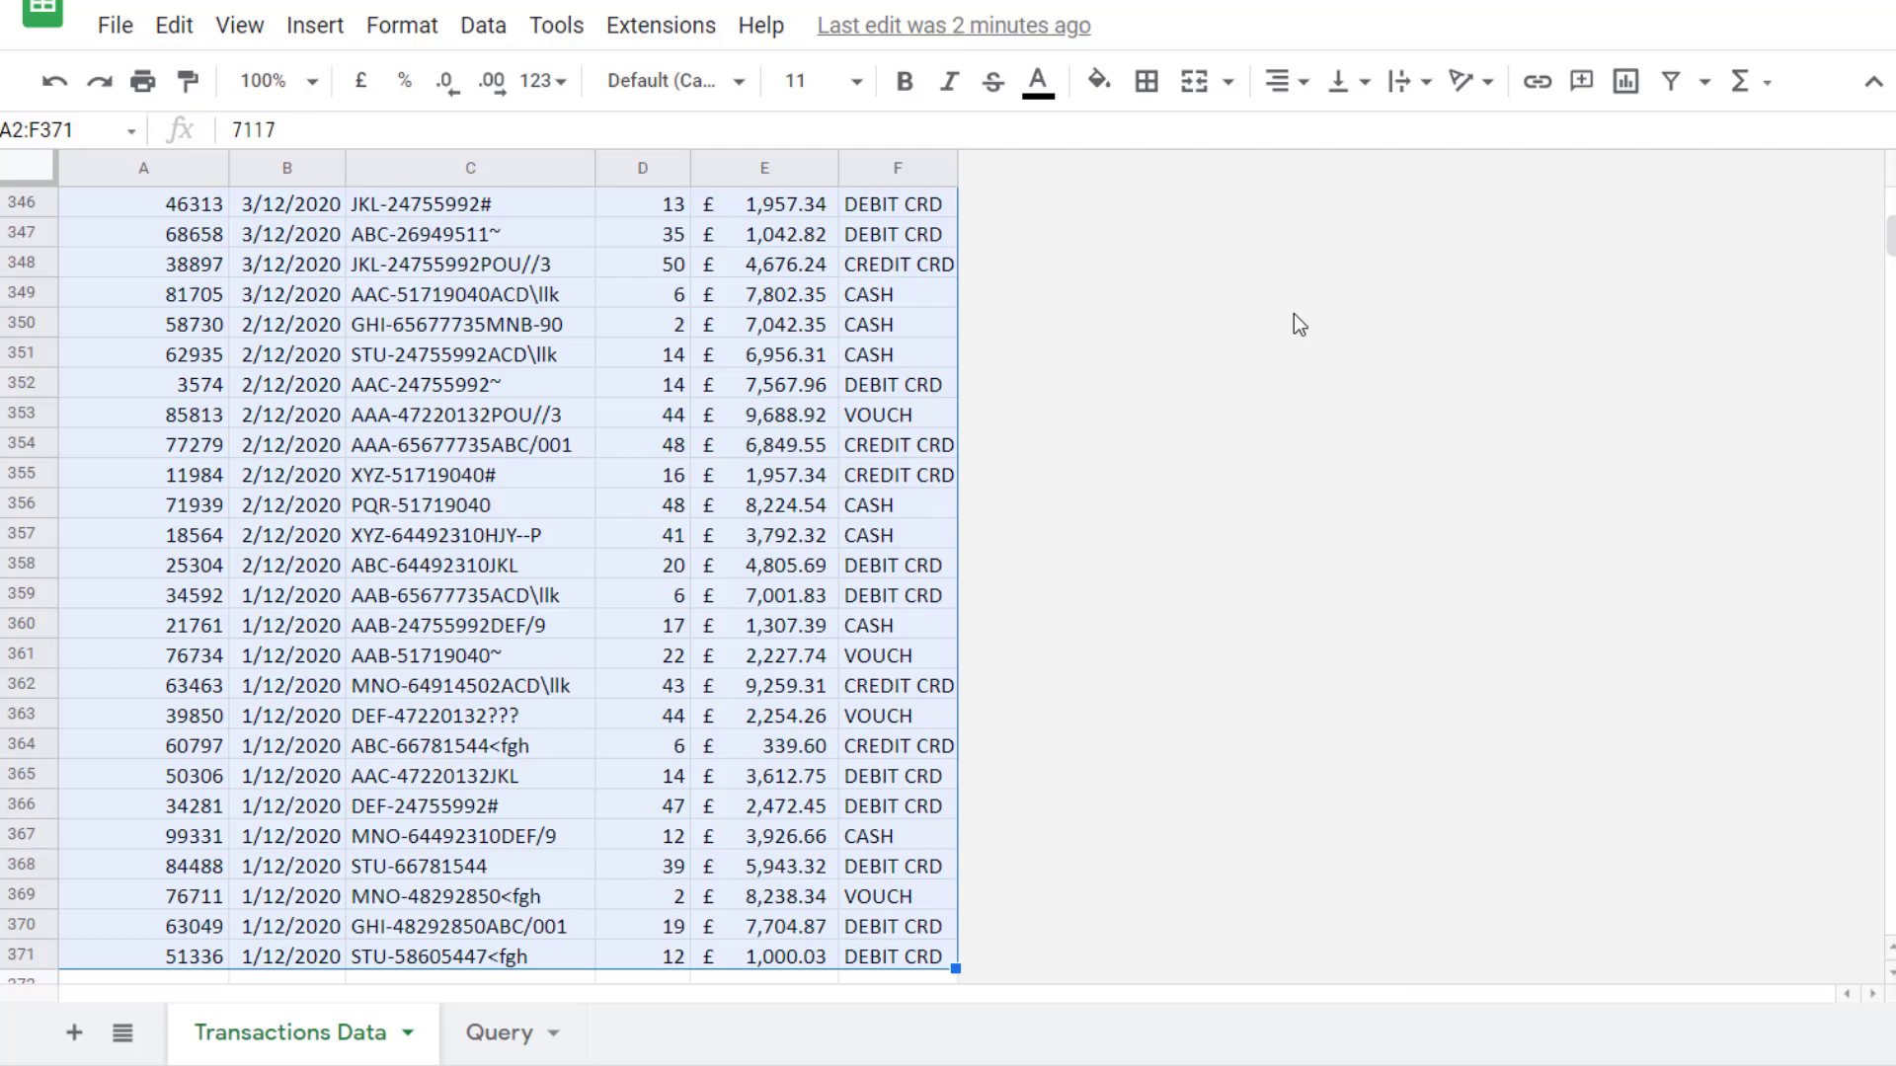
pyautogui.hotkey('ctrl', 'BackSpace')
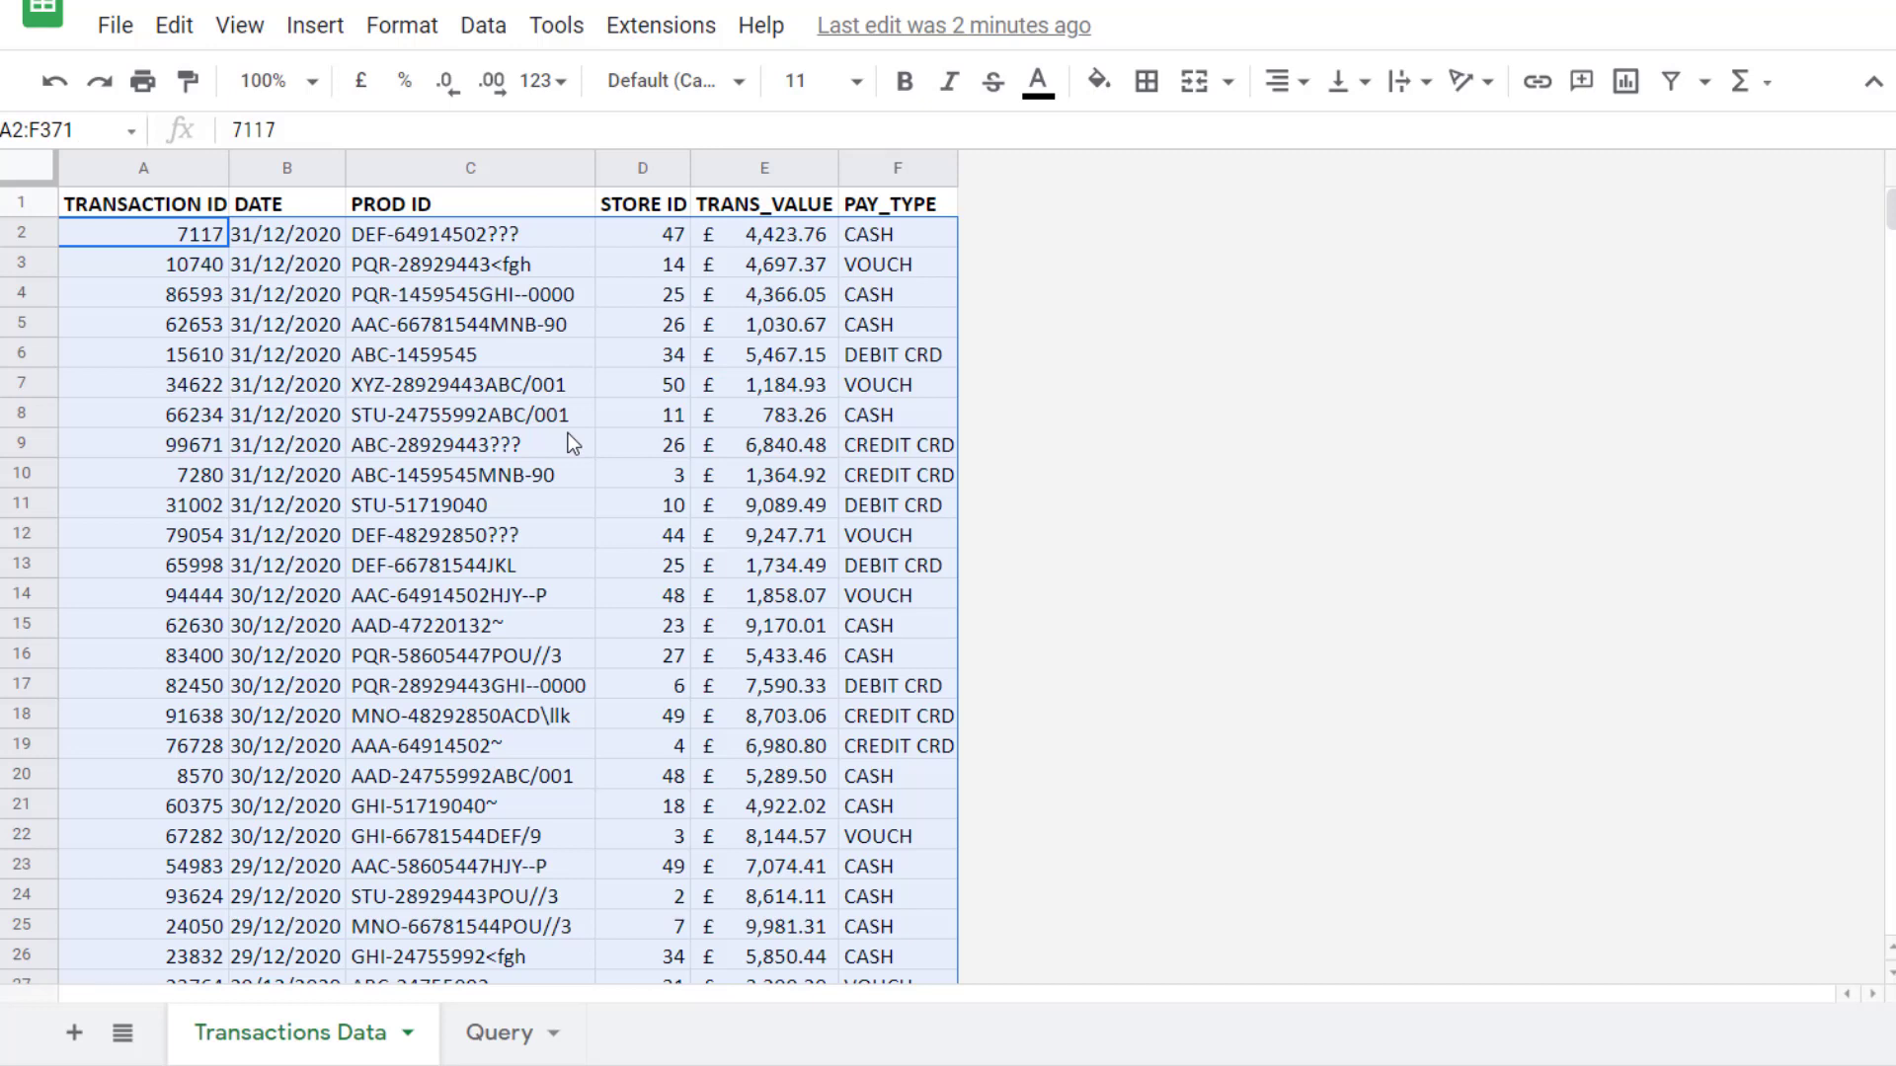
pyautogui.hotkey('ctrl', 'j')
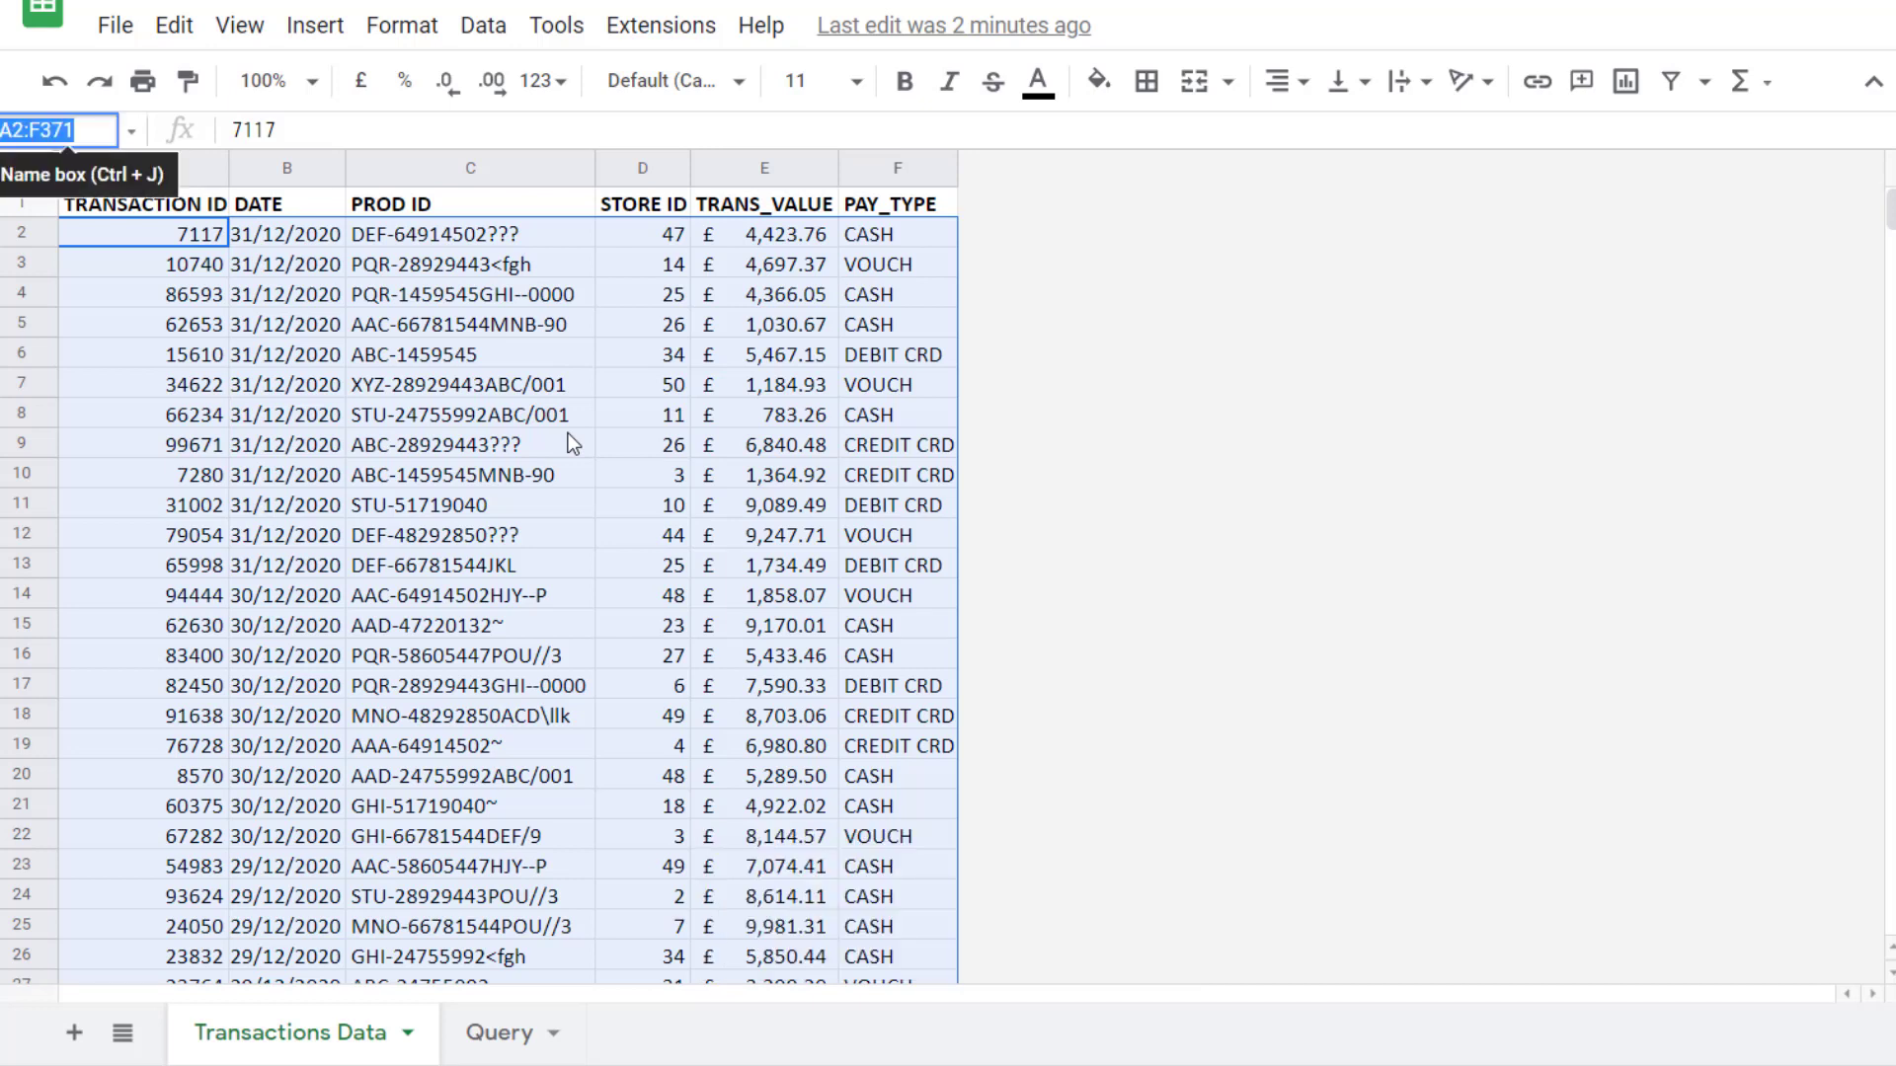
pyautogui.write('Transa')
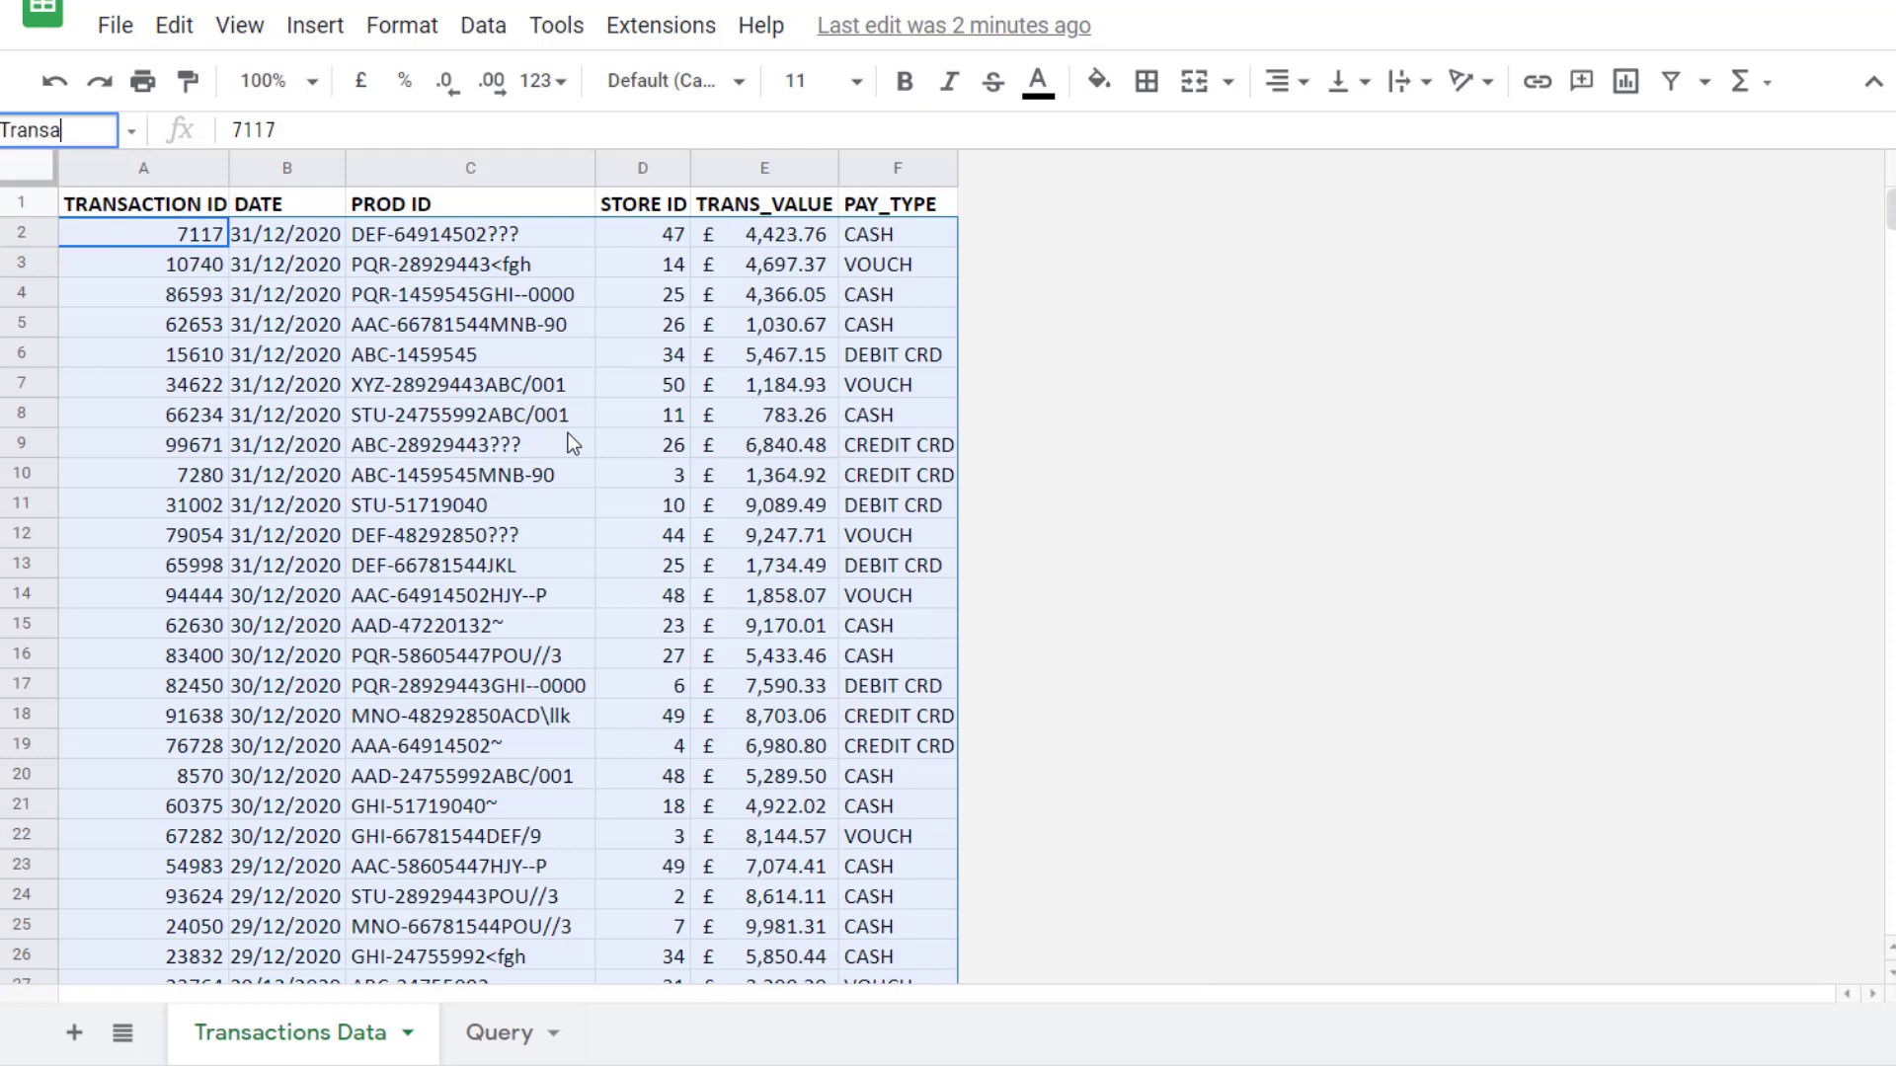
pyautogui.write('ction_data')
pyautogui.press('Return')
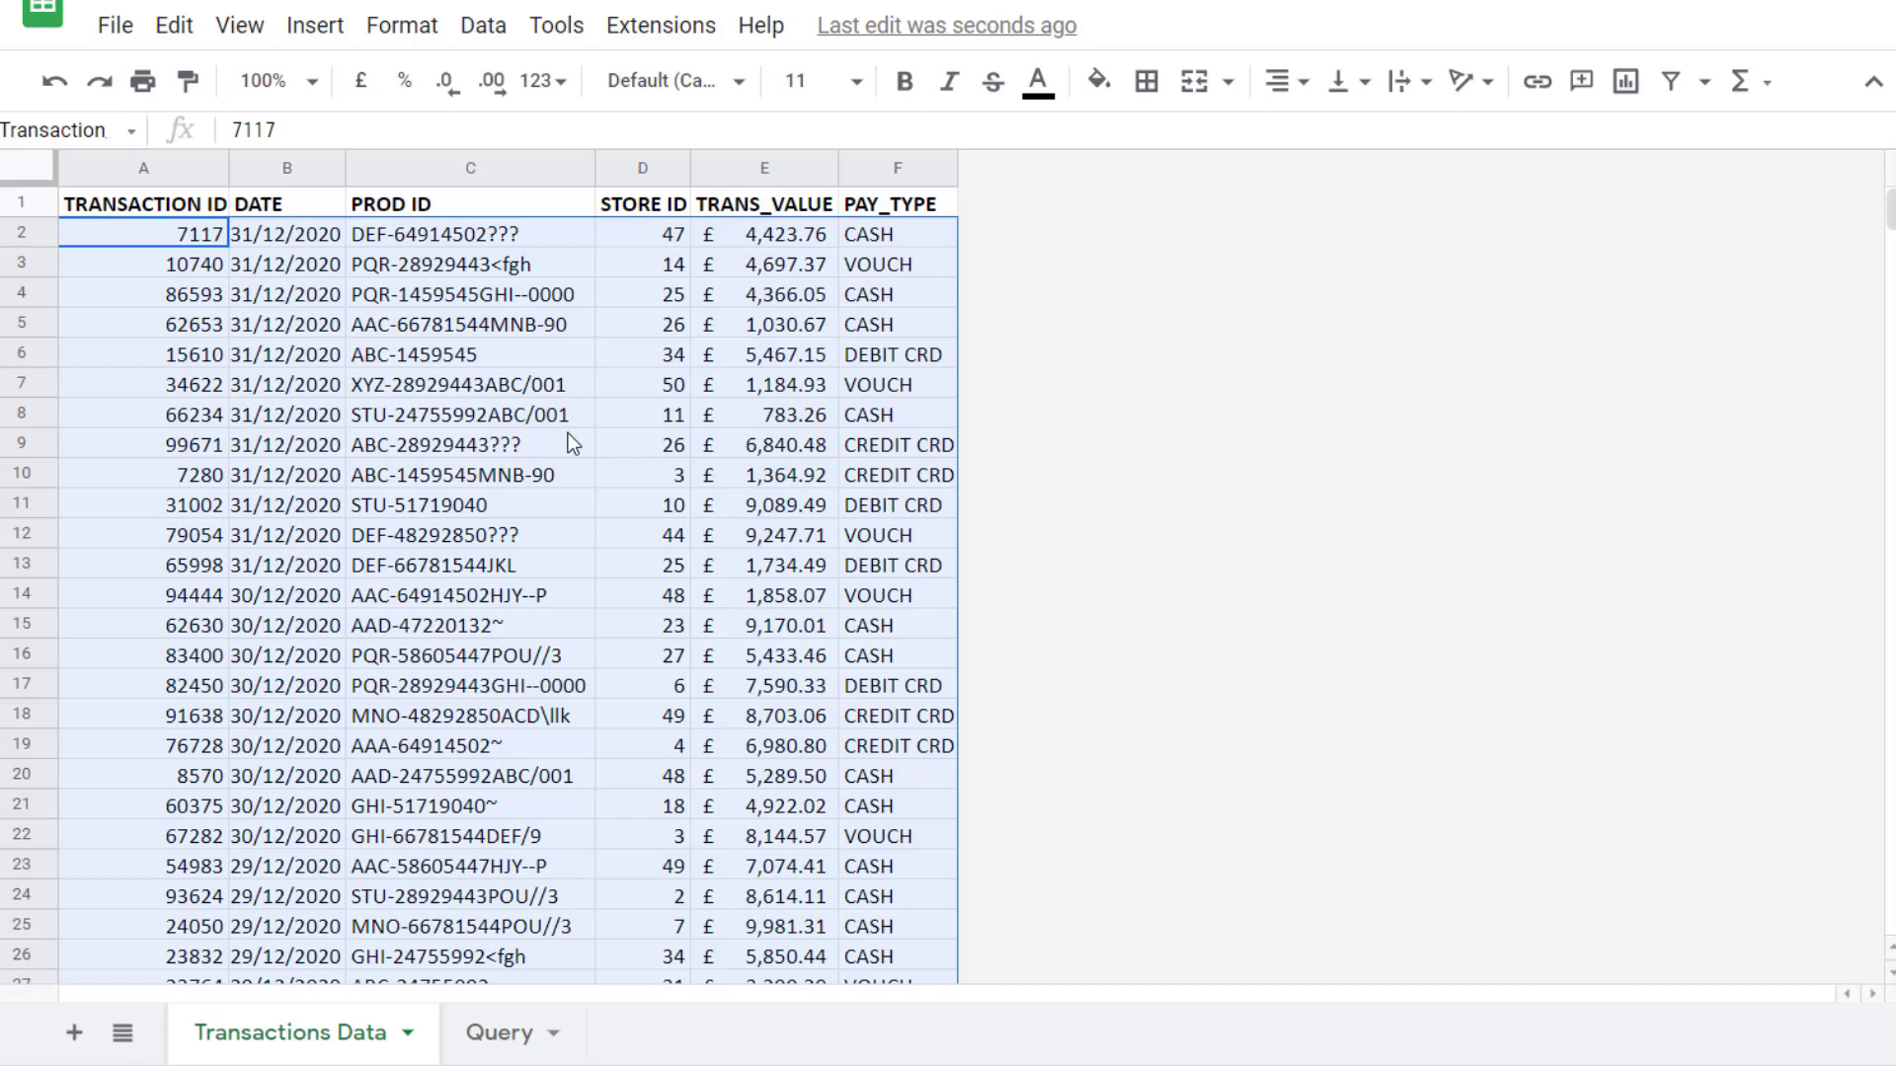
# Select the PAY_TYPE cells F2:F371 and name them Payment_type.
pyautogui.click(914, 237)
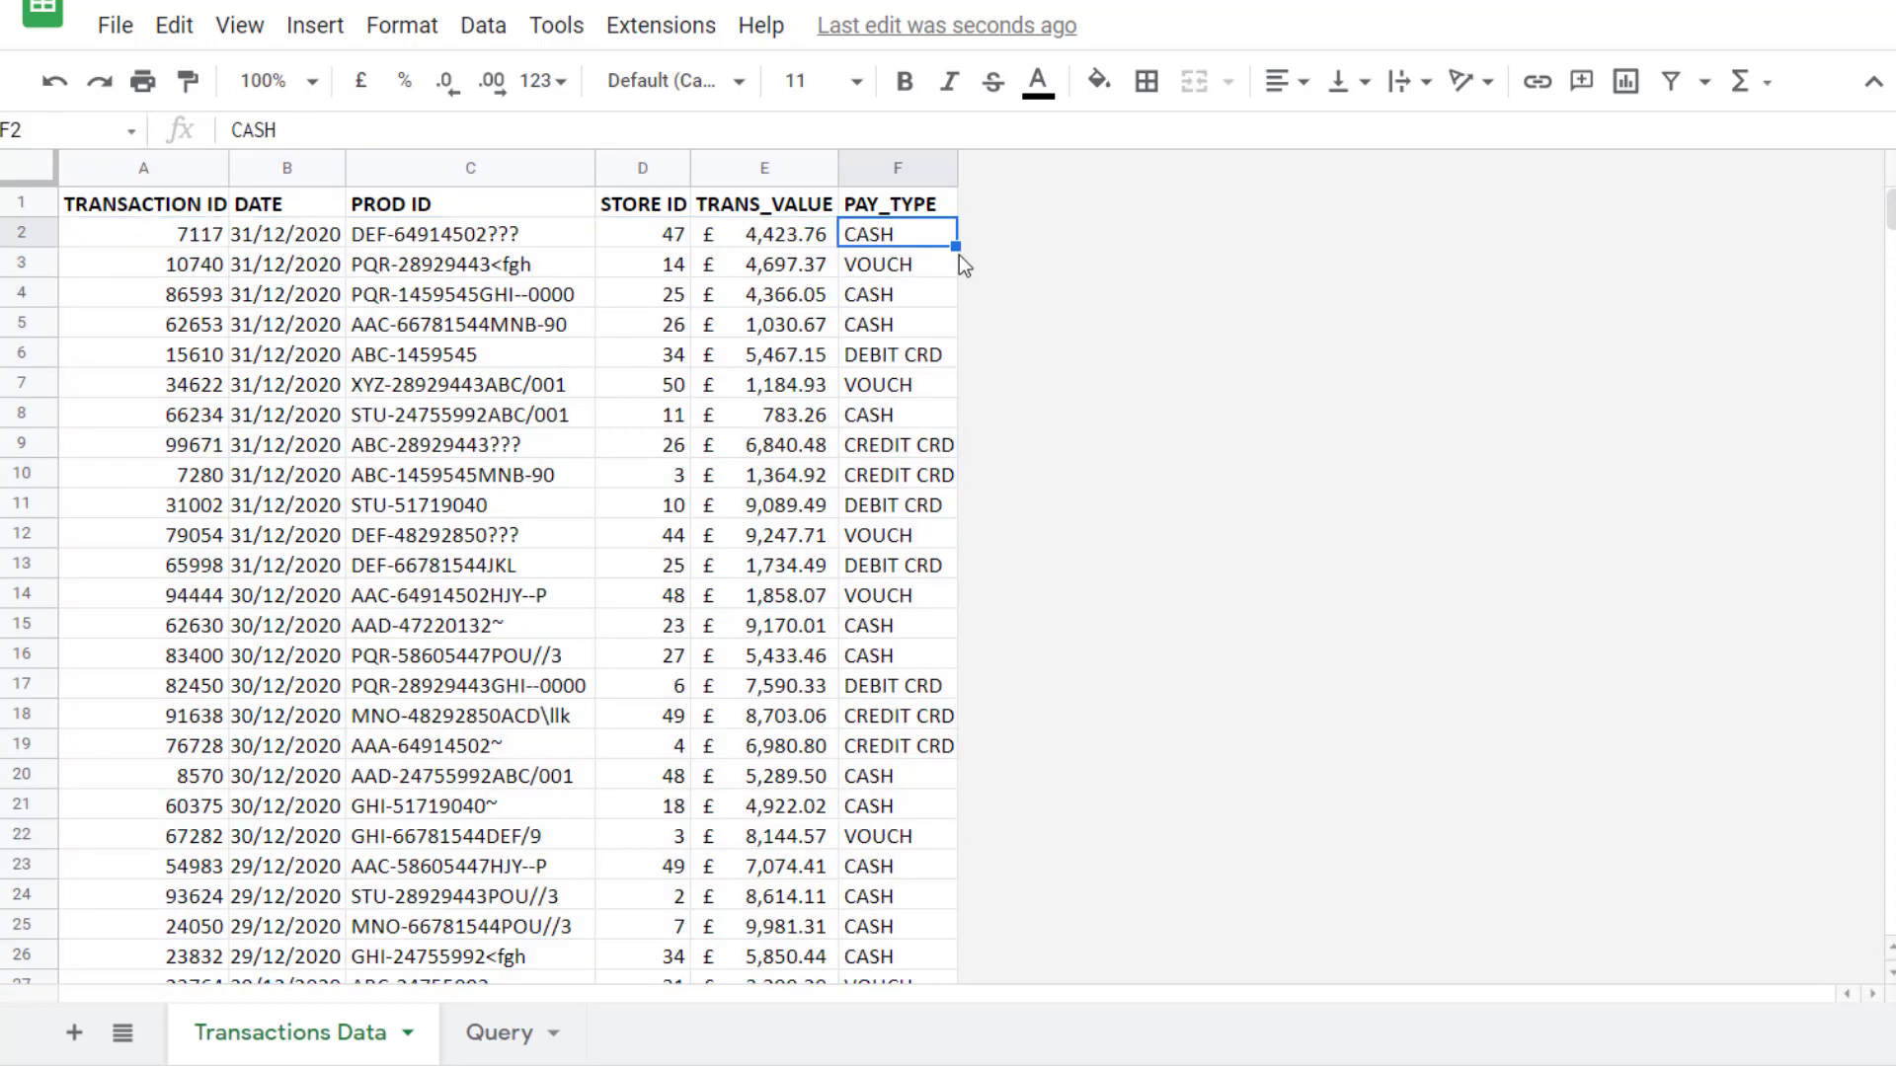
pyautogui.hotkey('ctrl', 'shift', 'Down')
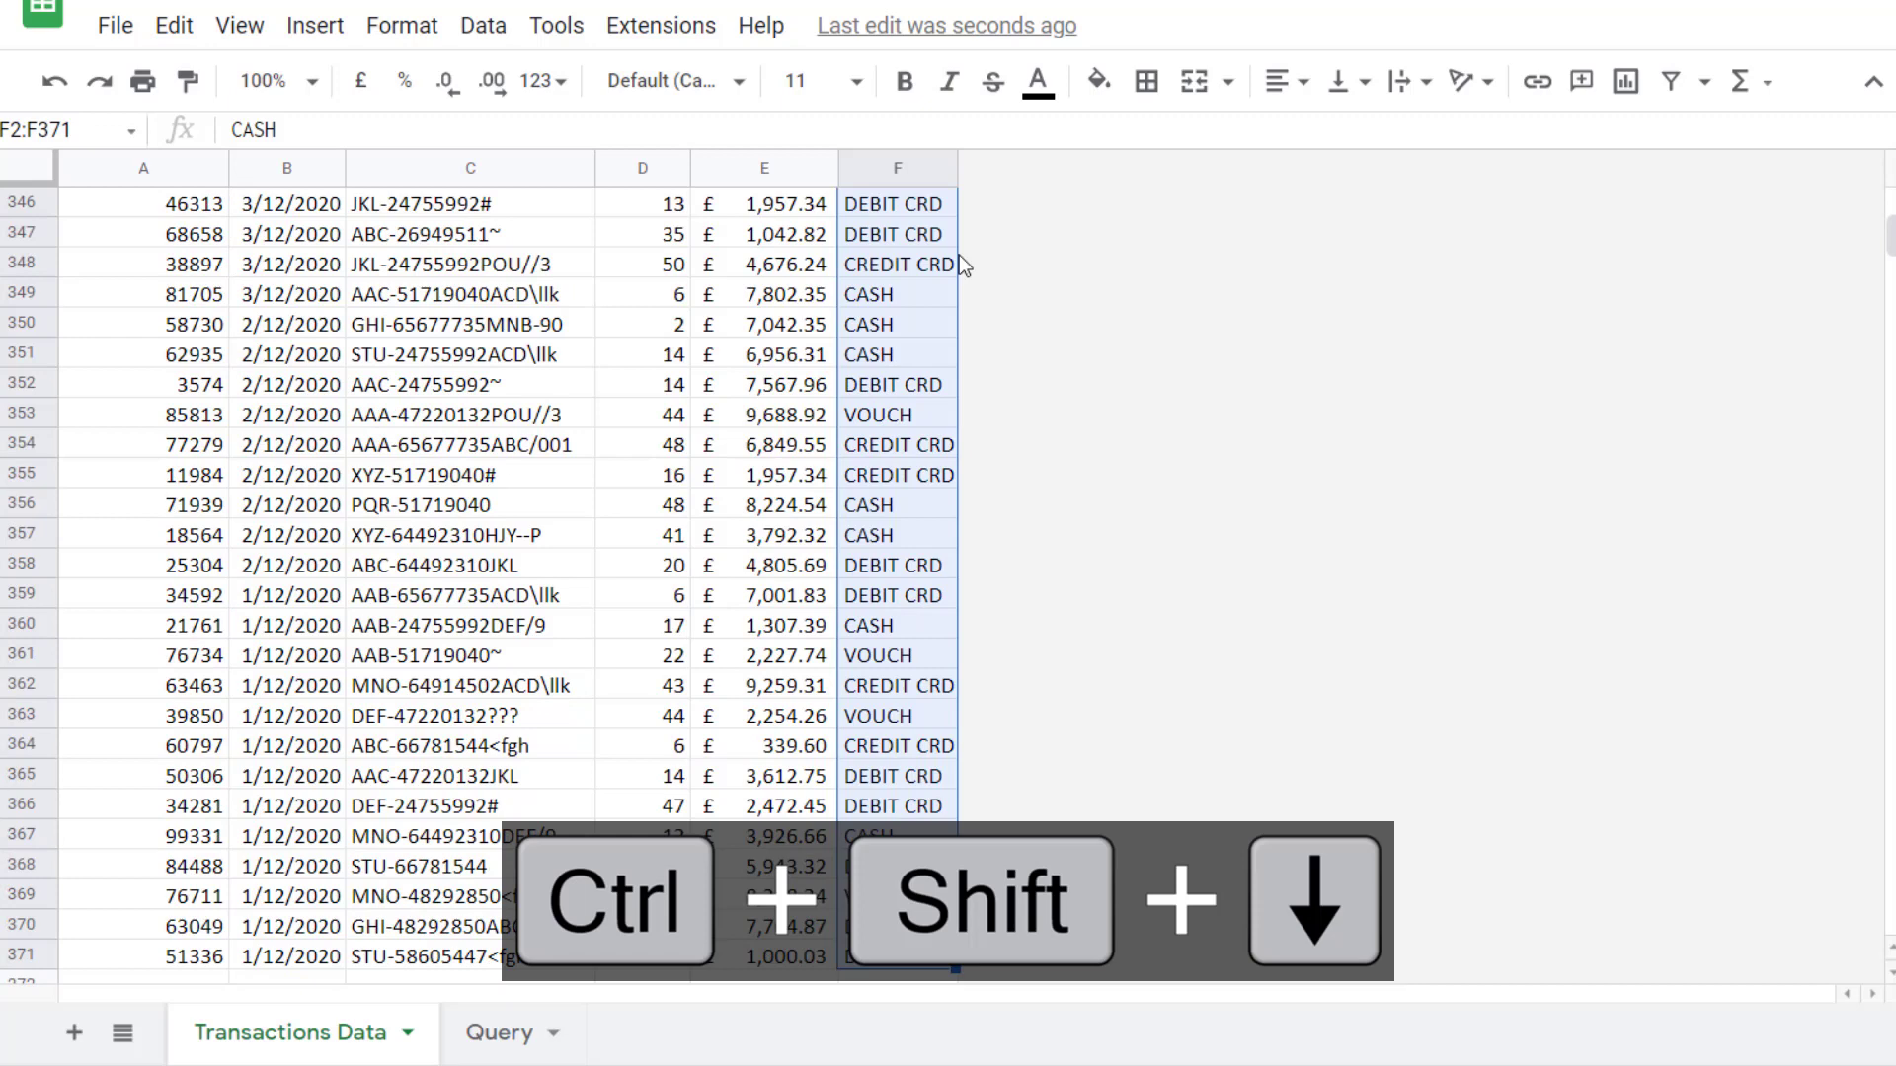
pyautogui.hotkey('ctrl', 'BackSpace')
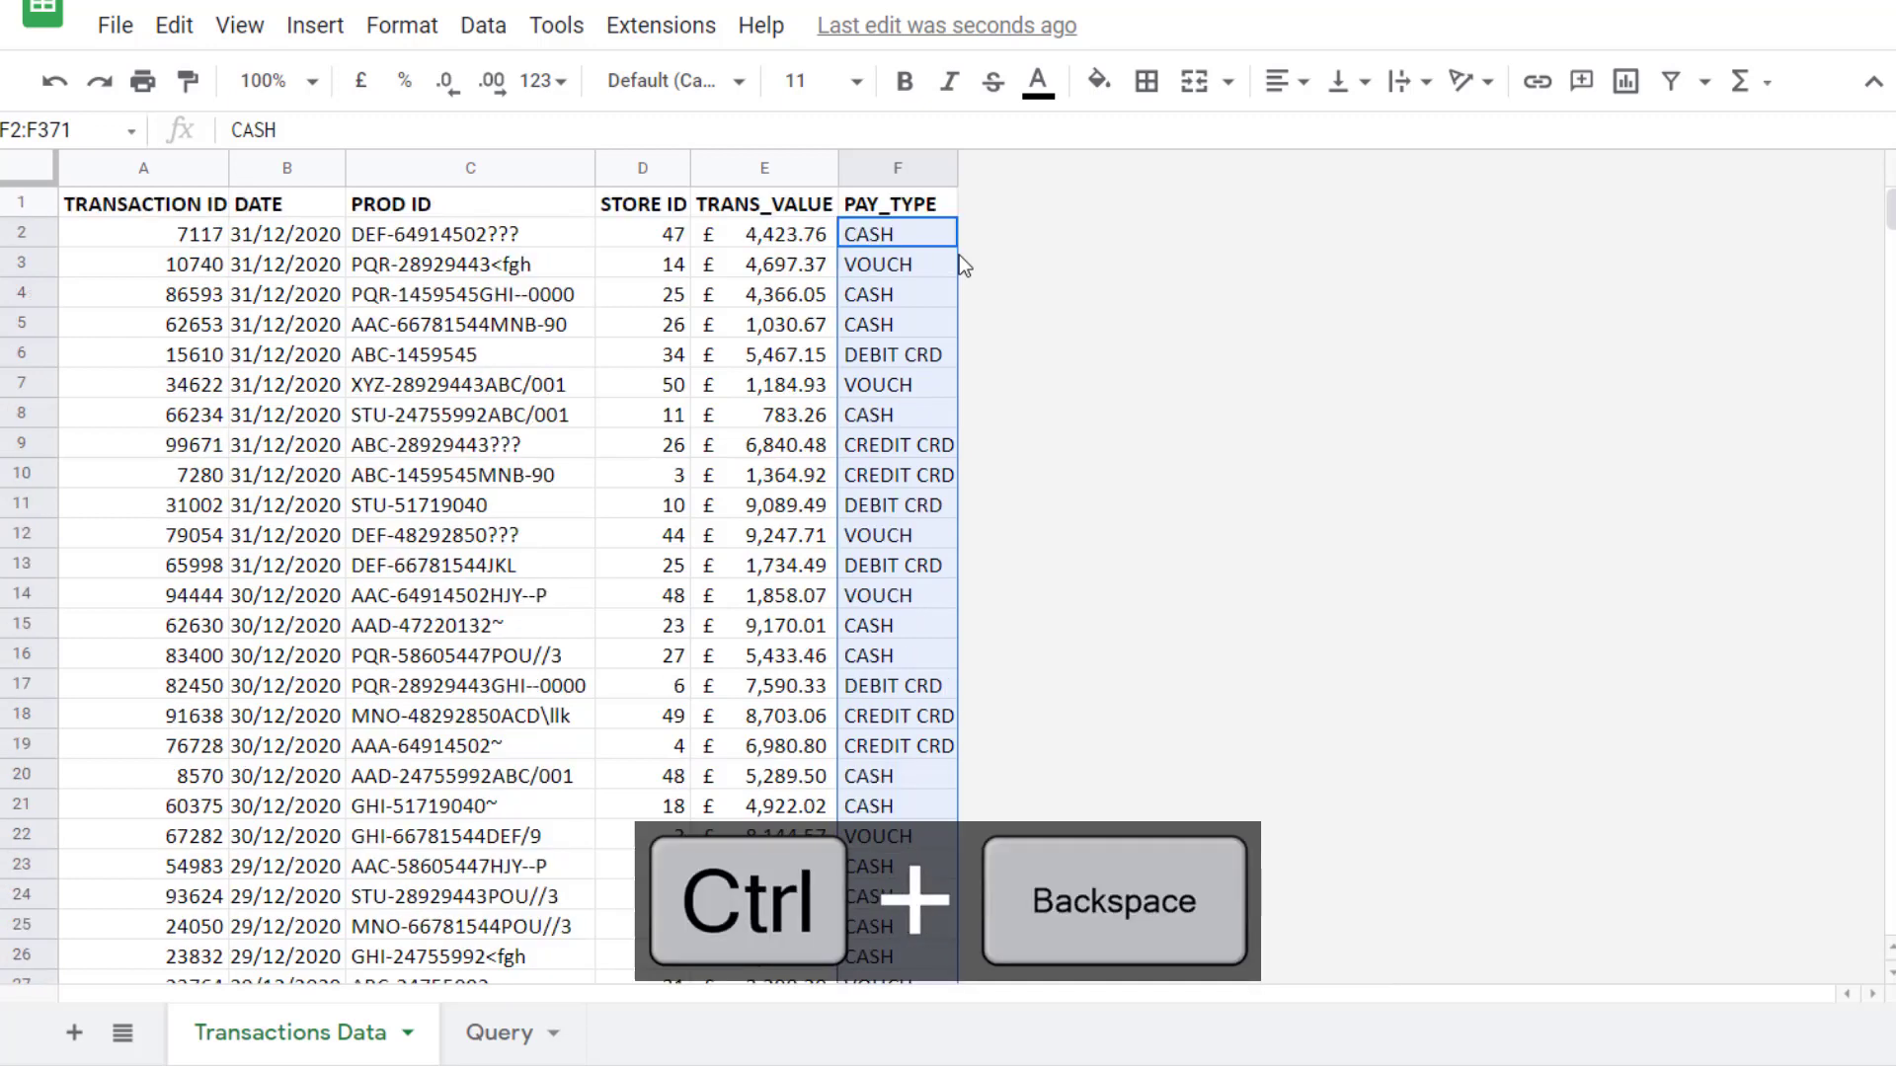
pyautogui.hotkey('ctrl', 'j')
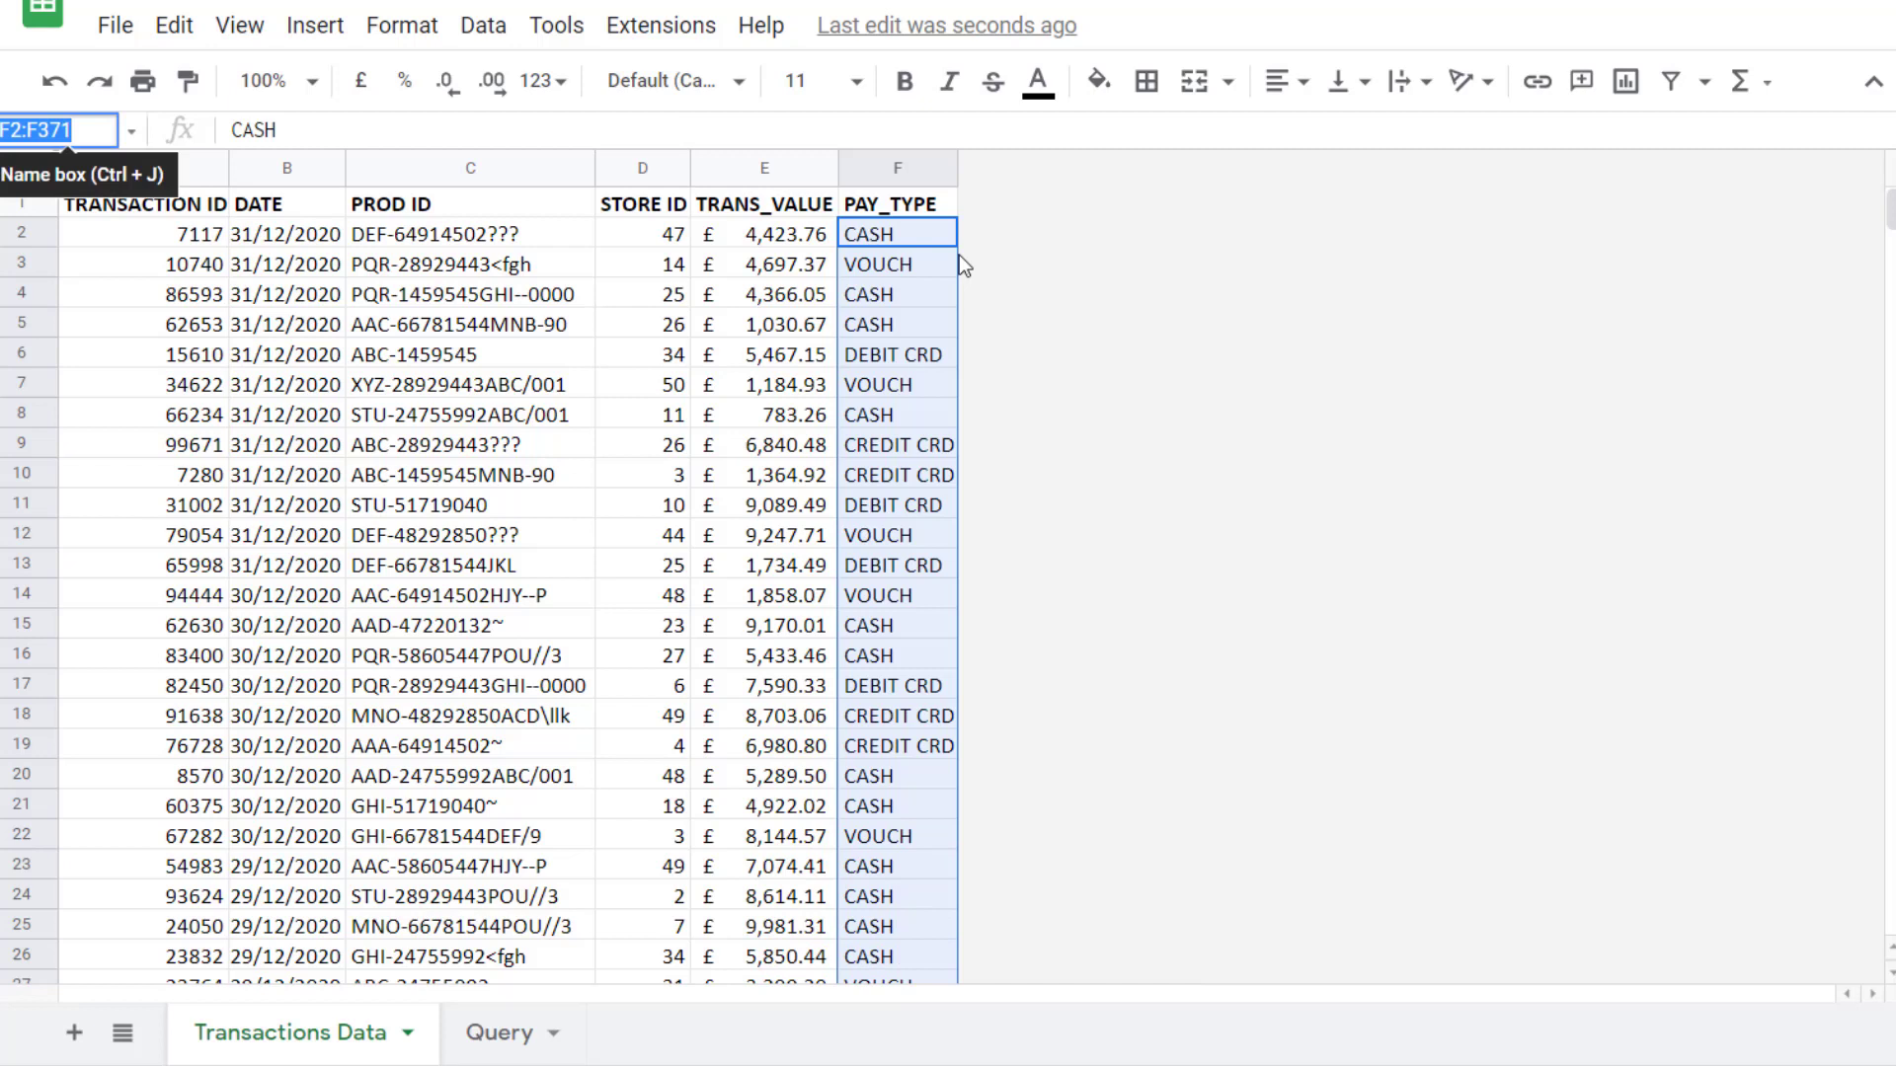
pyautogui.write('Payment')
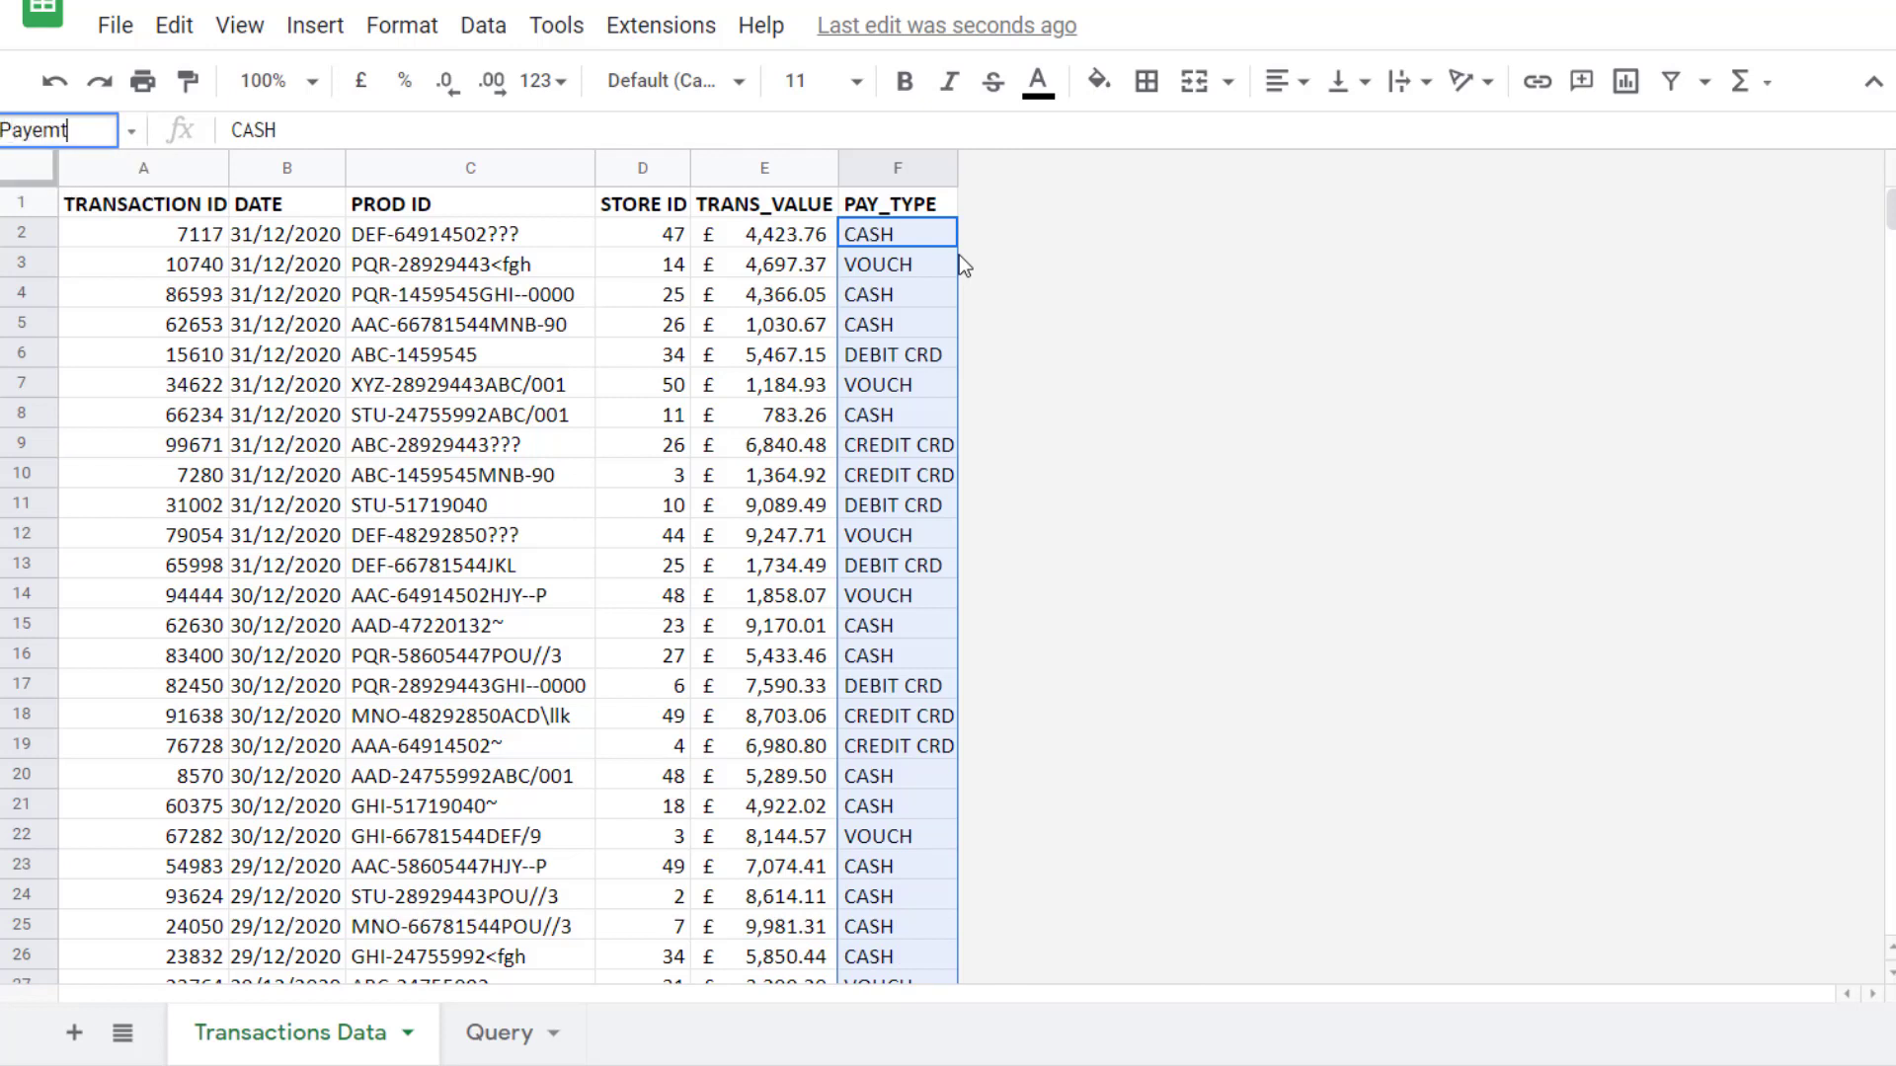
pyautogui.write('_type')
pyautogui.press('Return')
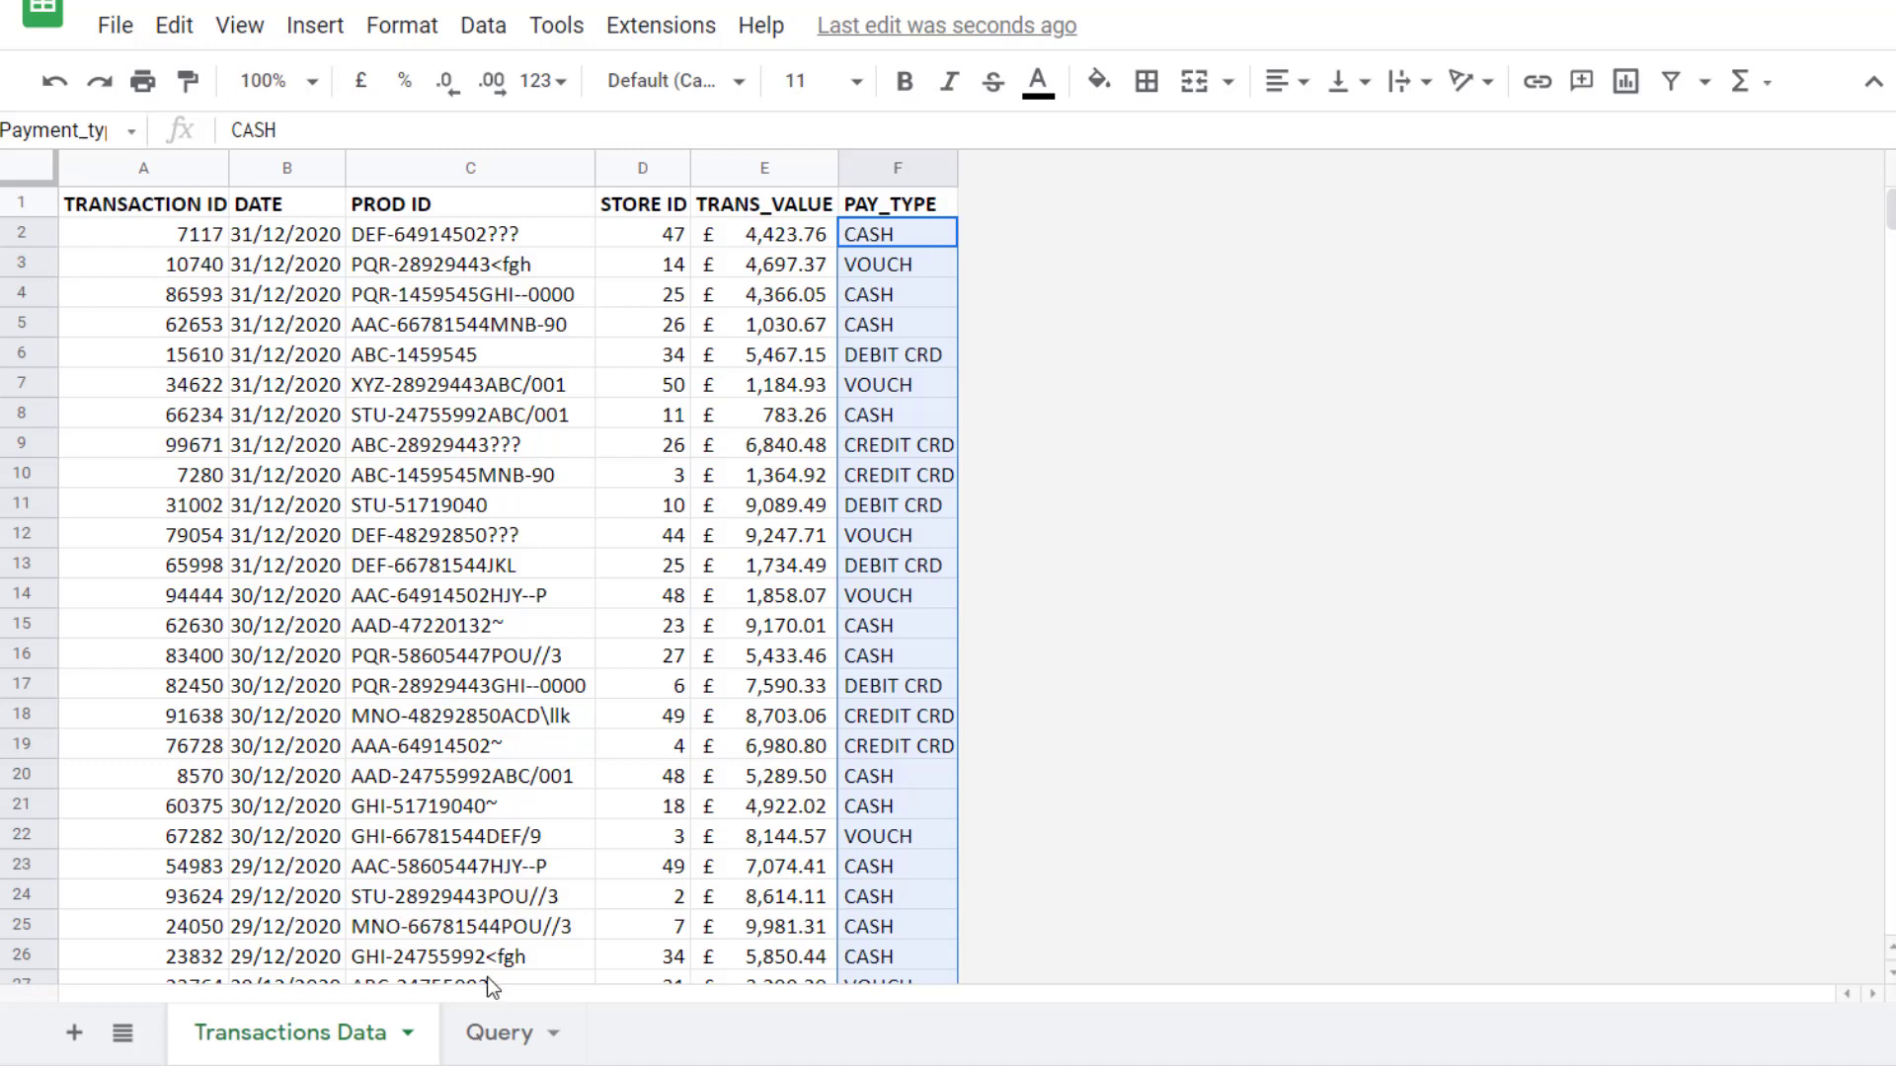
# In Query cell A9, start a FILTER formula on the Transaction_data range.
pyautogui.click(491, 1031)
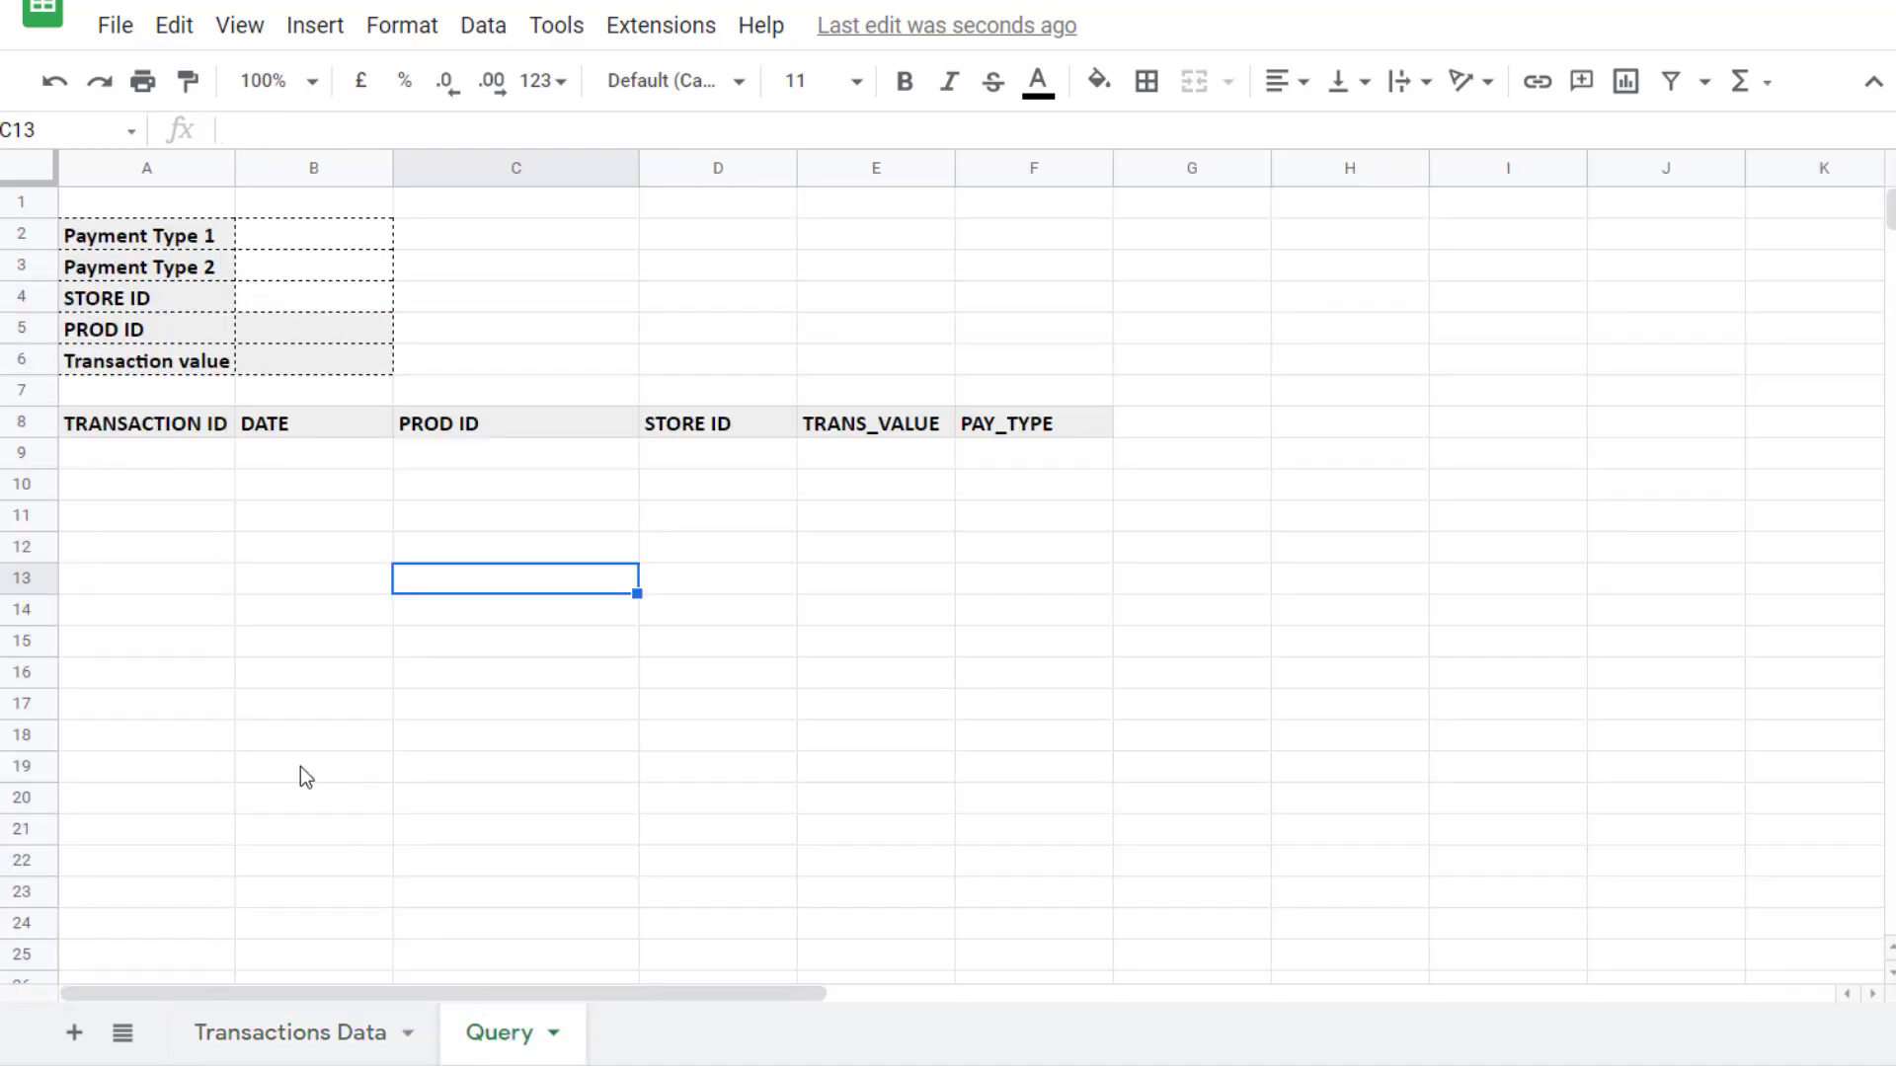
pyautogui.click(165, 450)
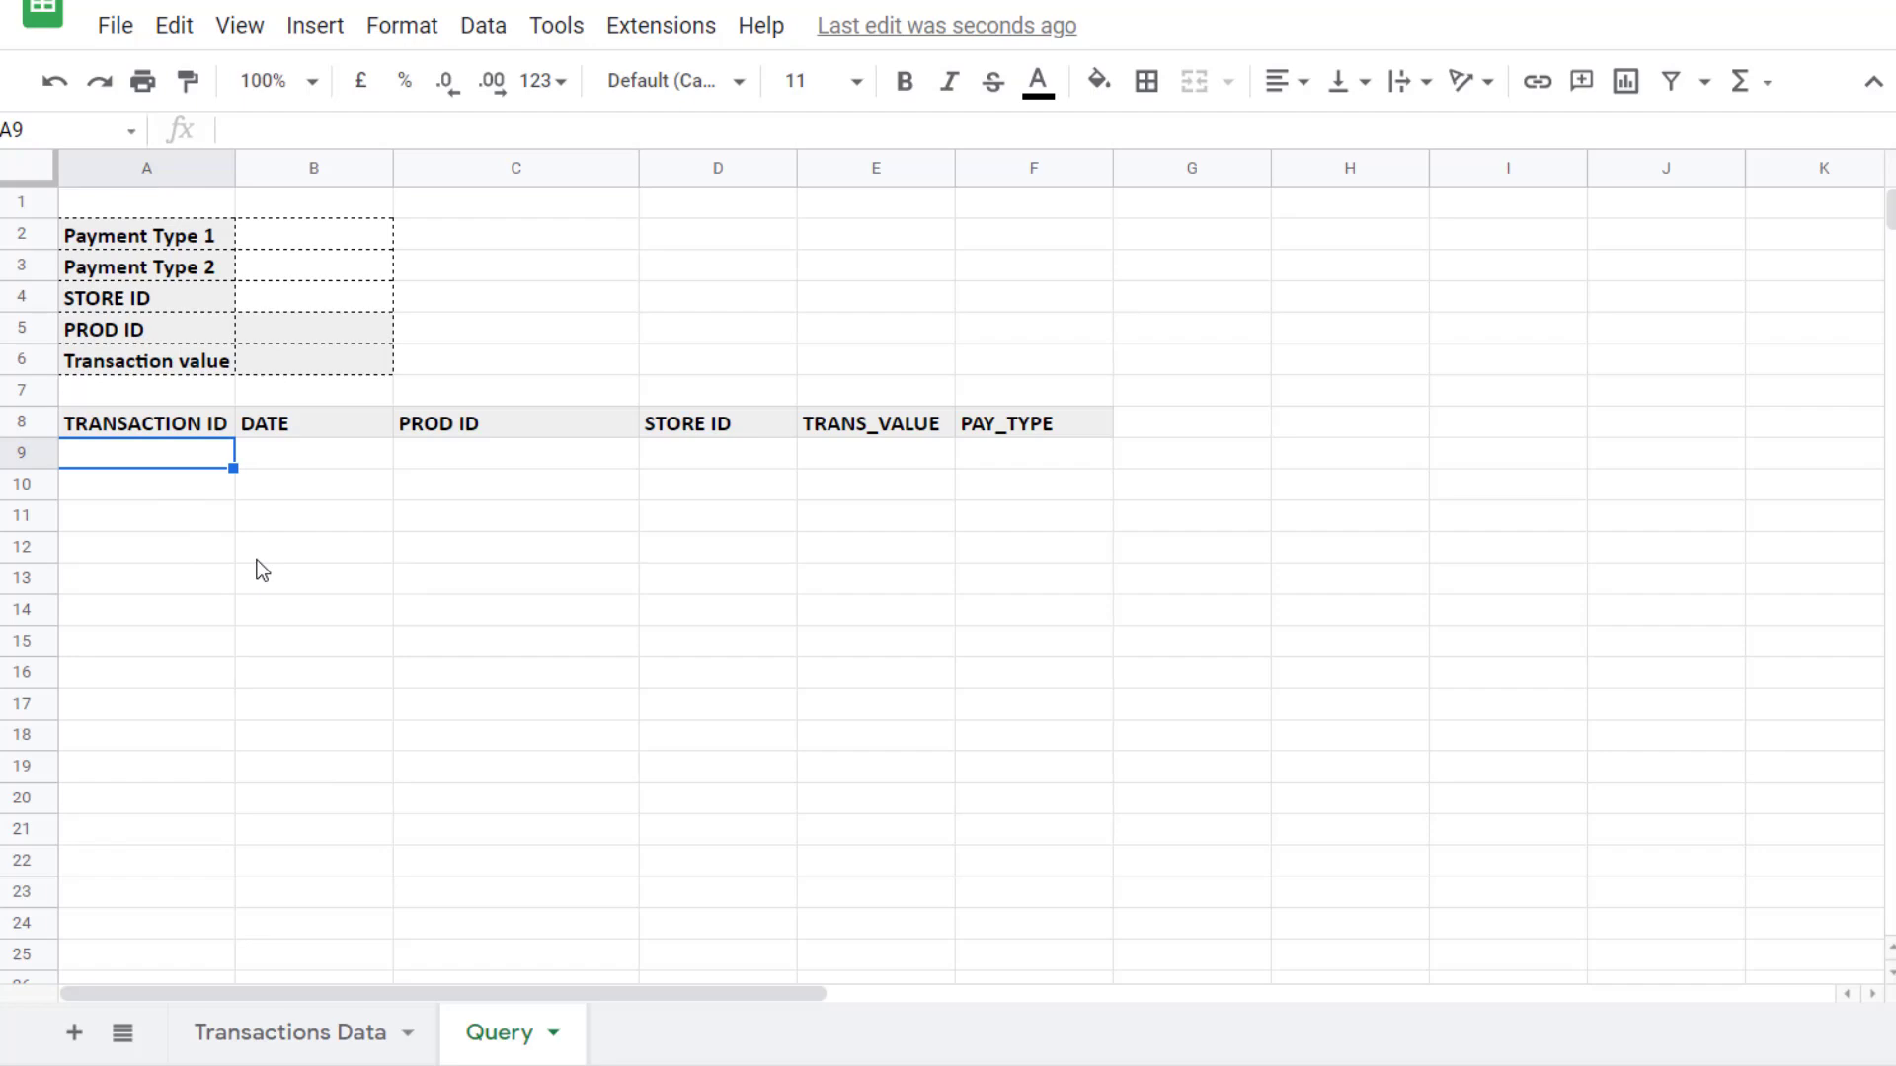
pyautogui.write('=fil')
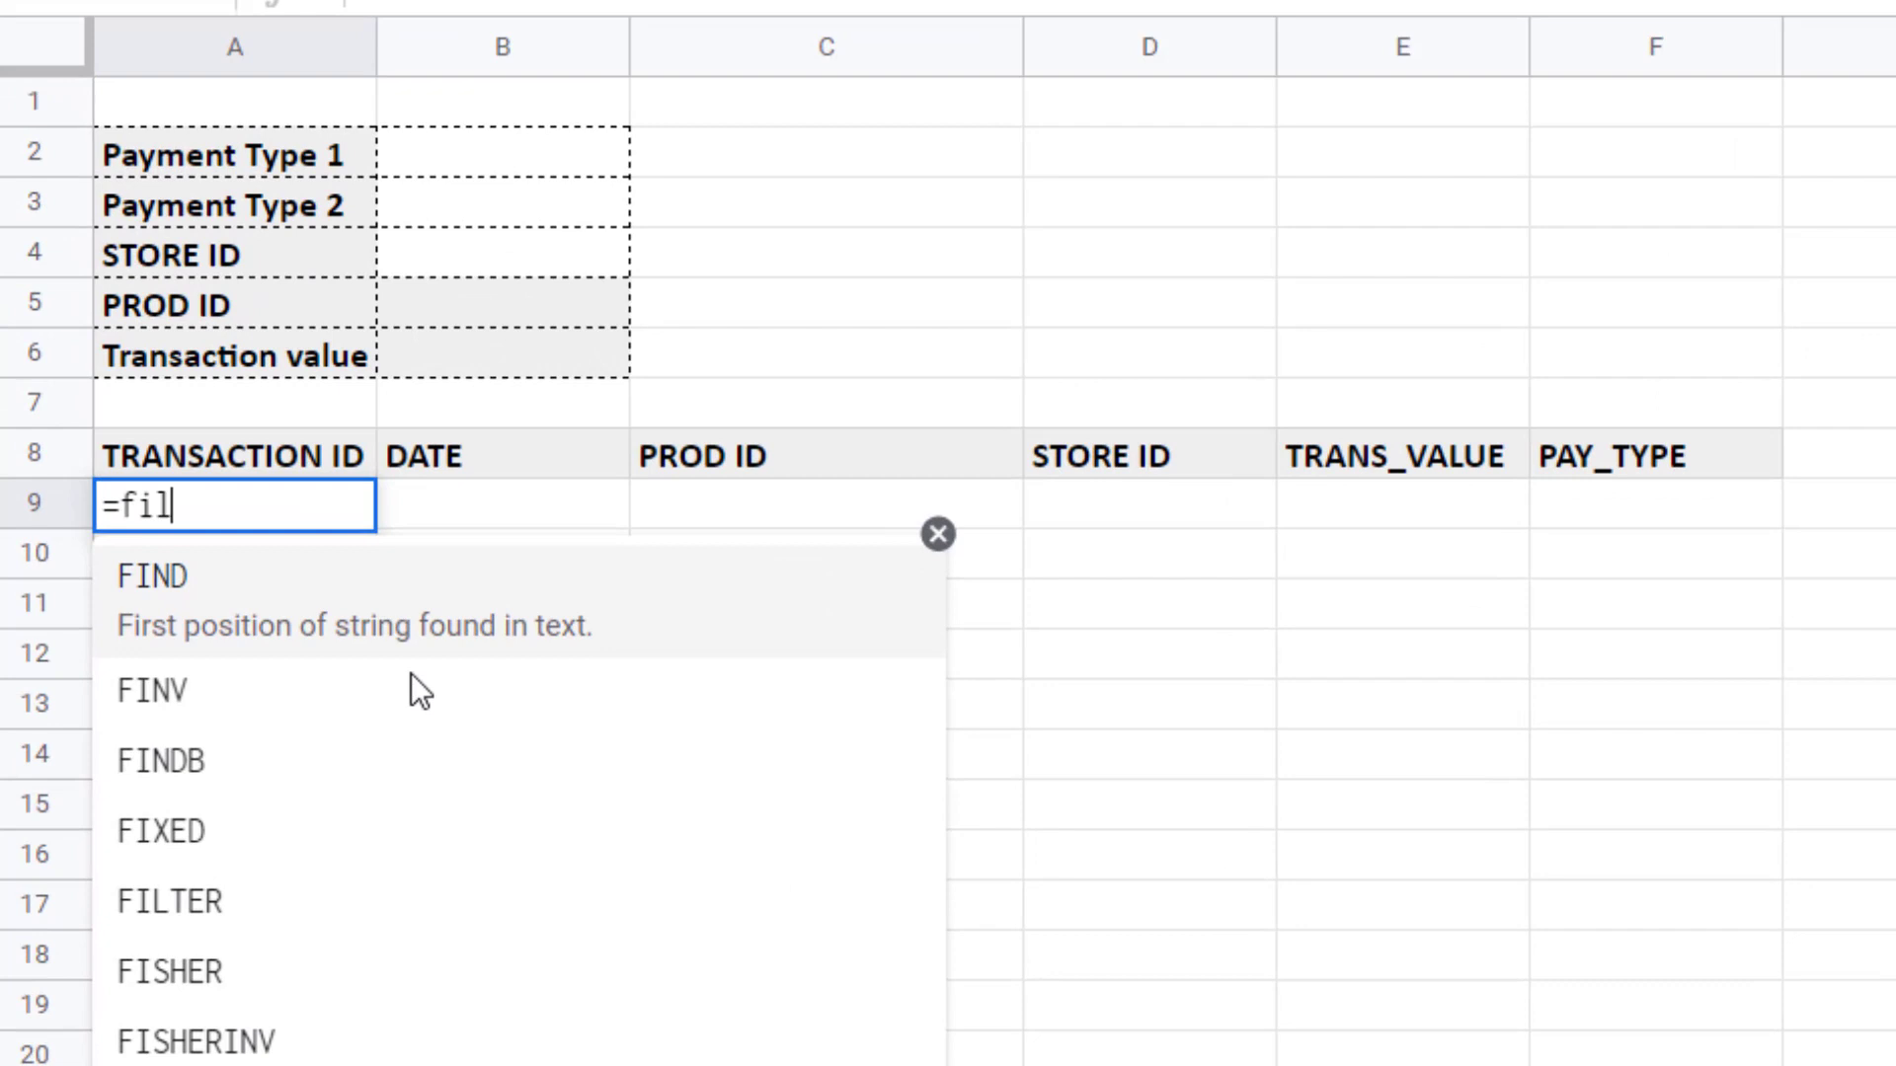
pyautogui.press('Tab')
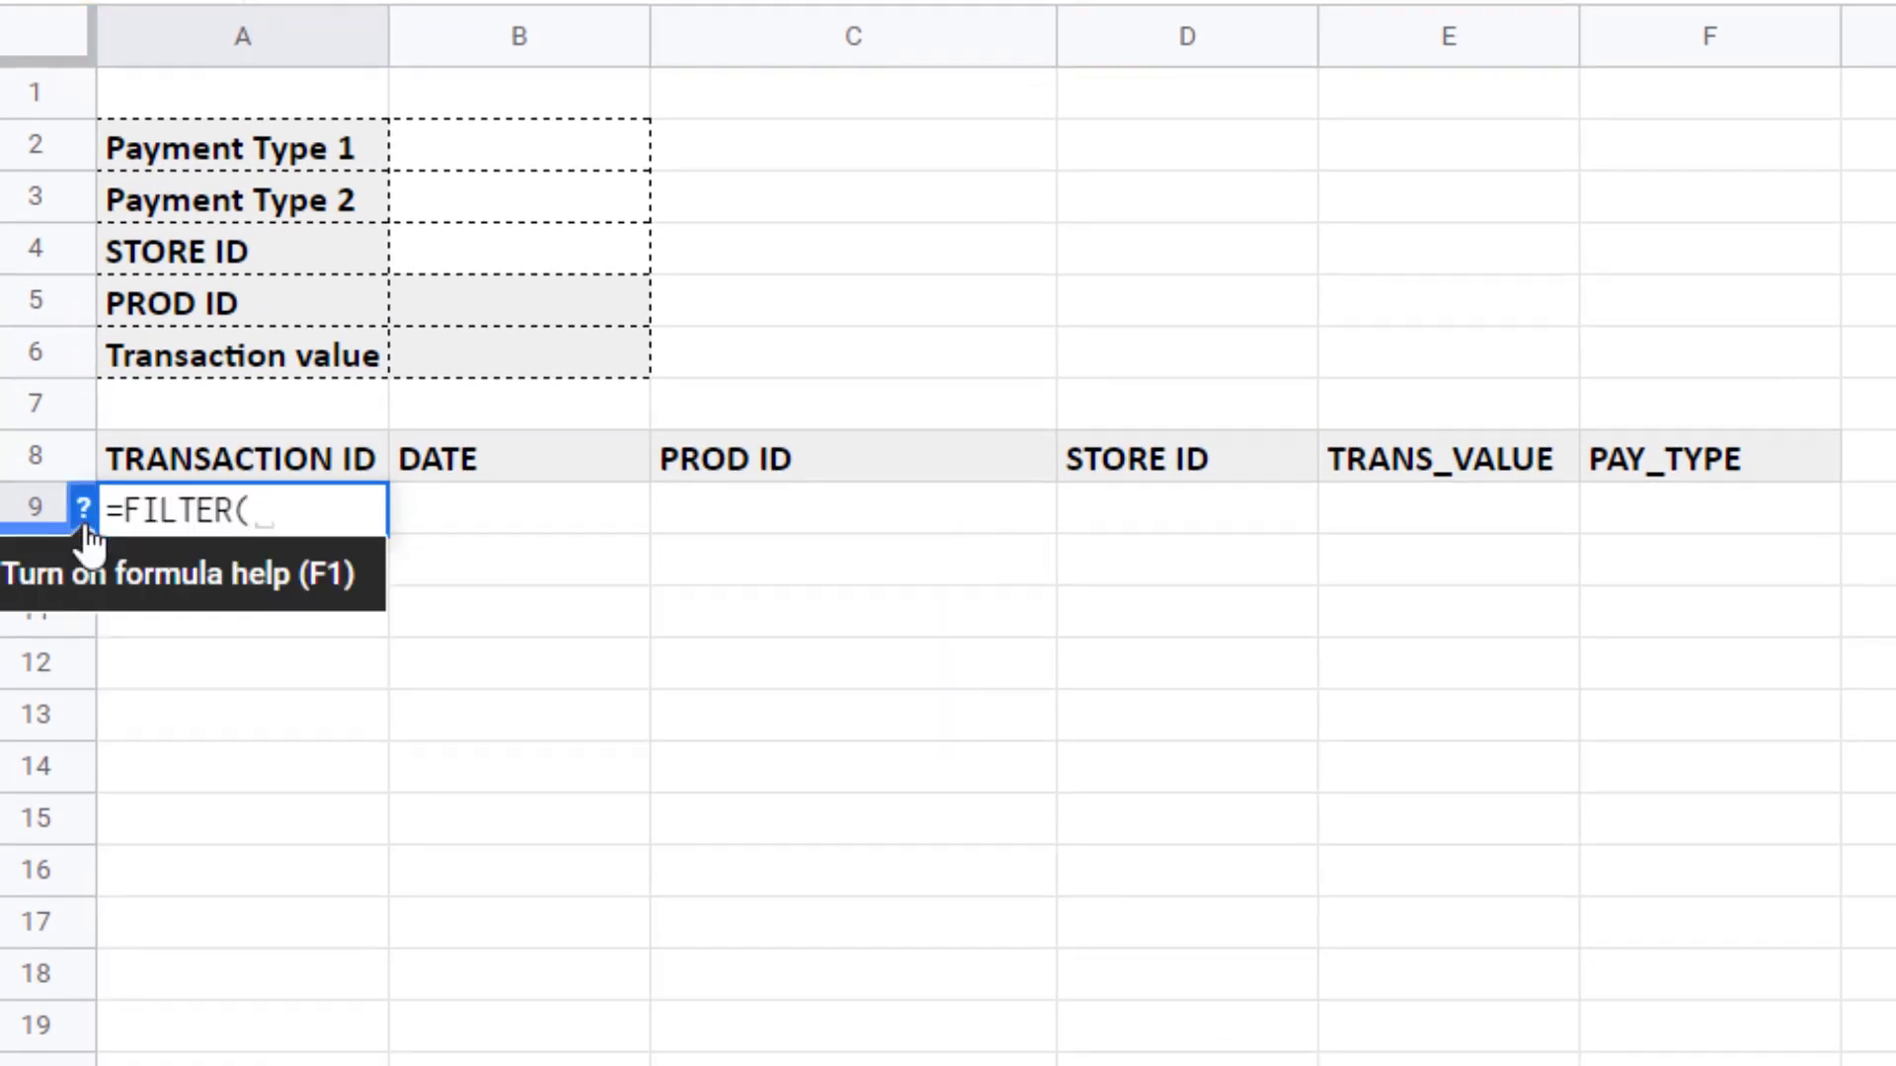
pyautogui.click(86, 526)
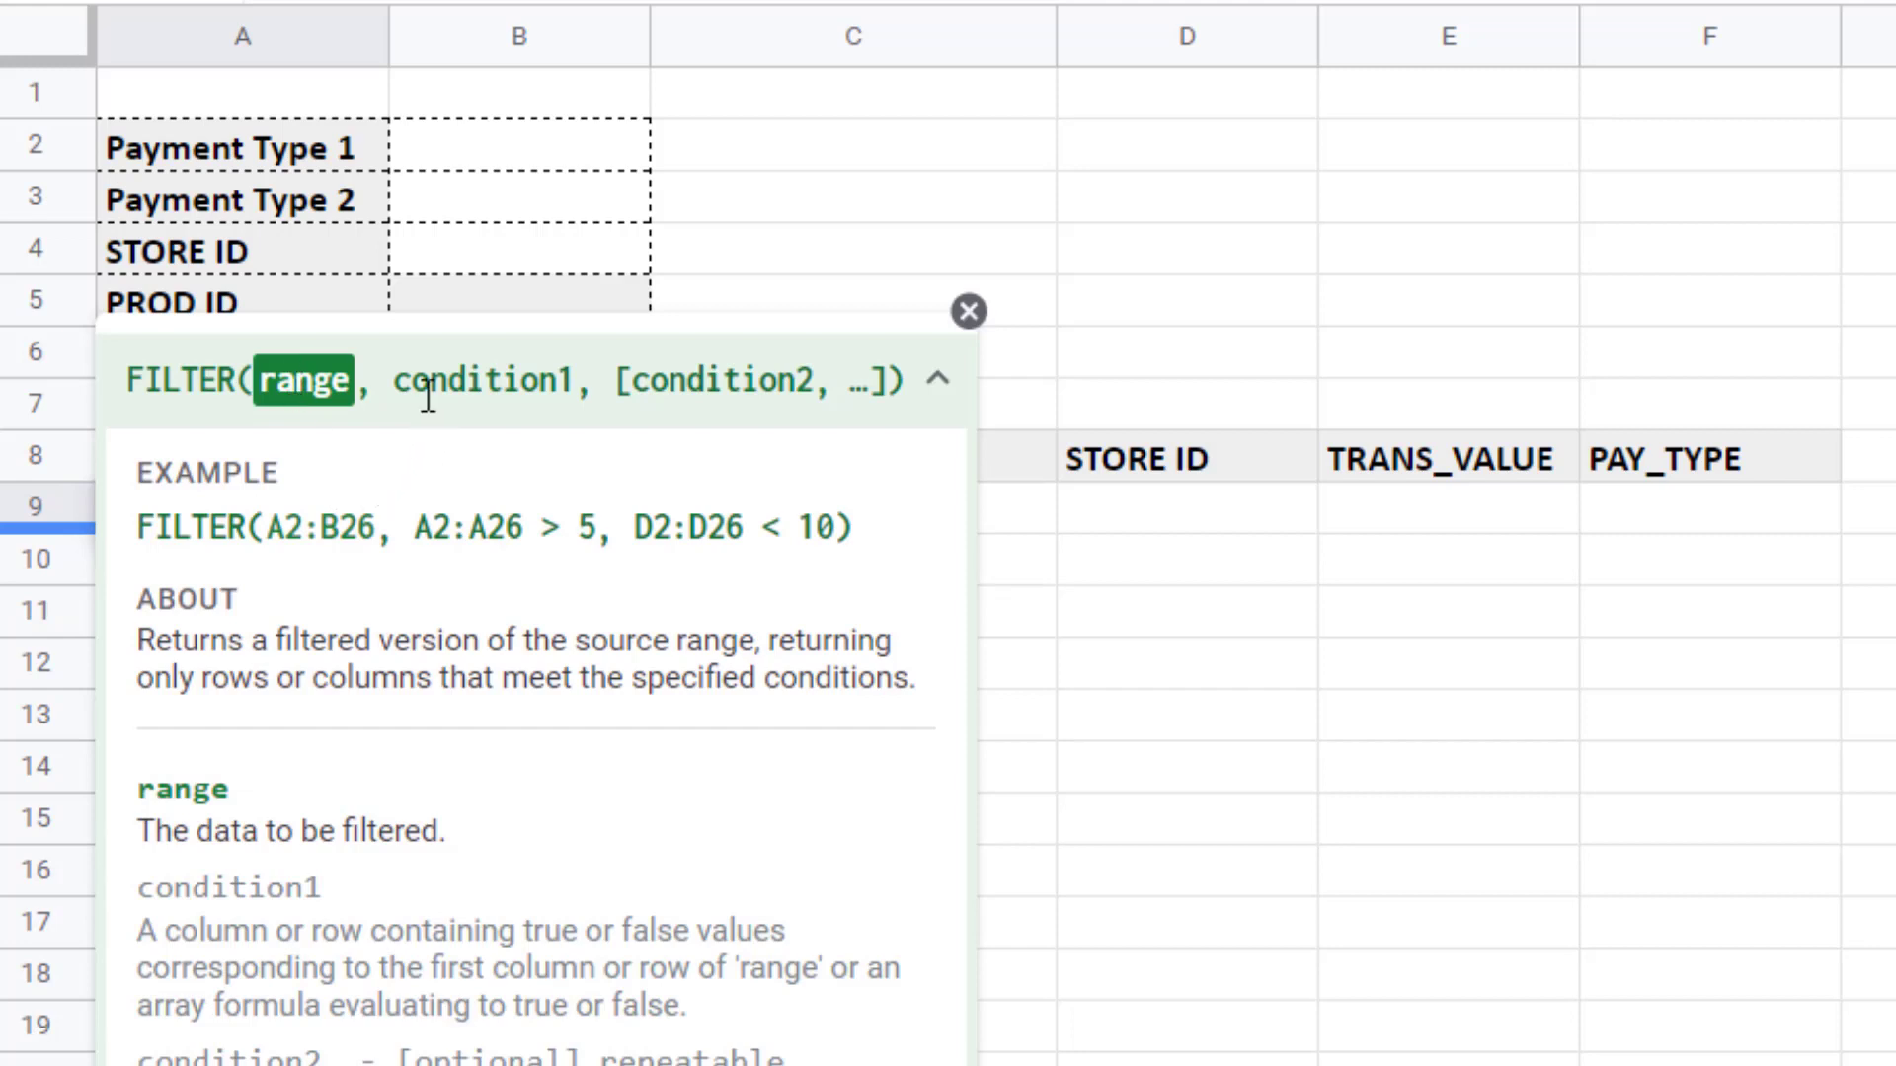
pyautogui.click(968, 312)
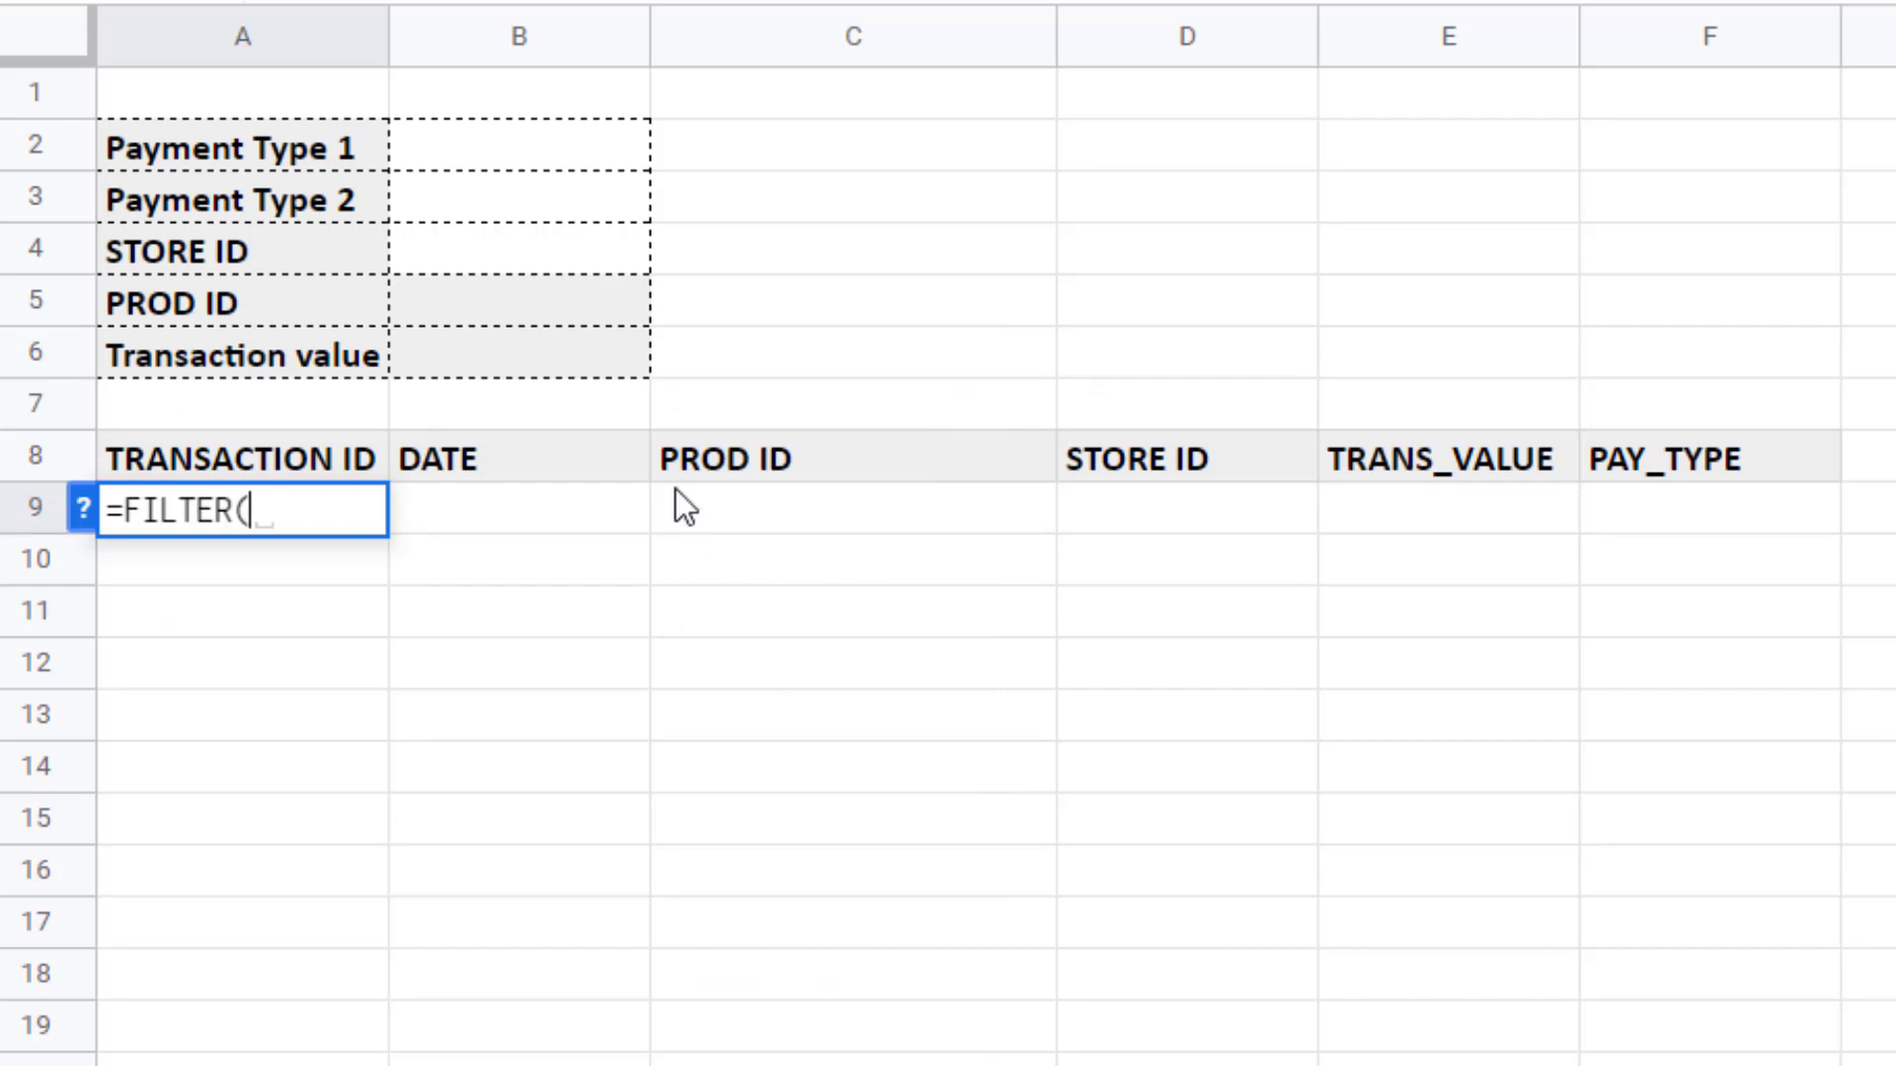
pyautogui.write('tr')
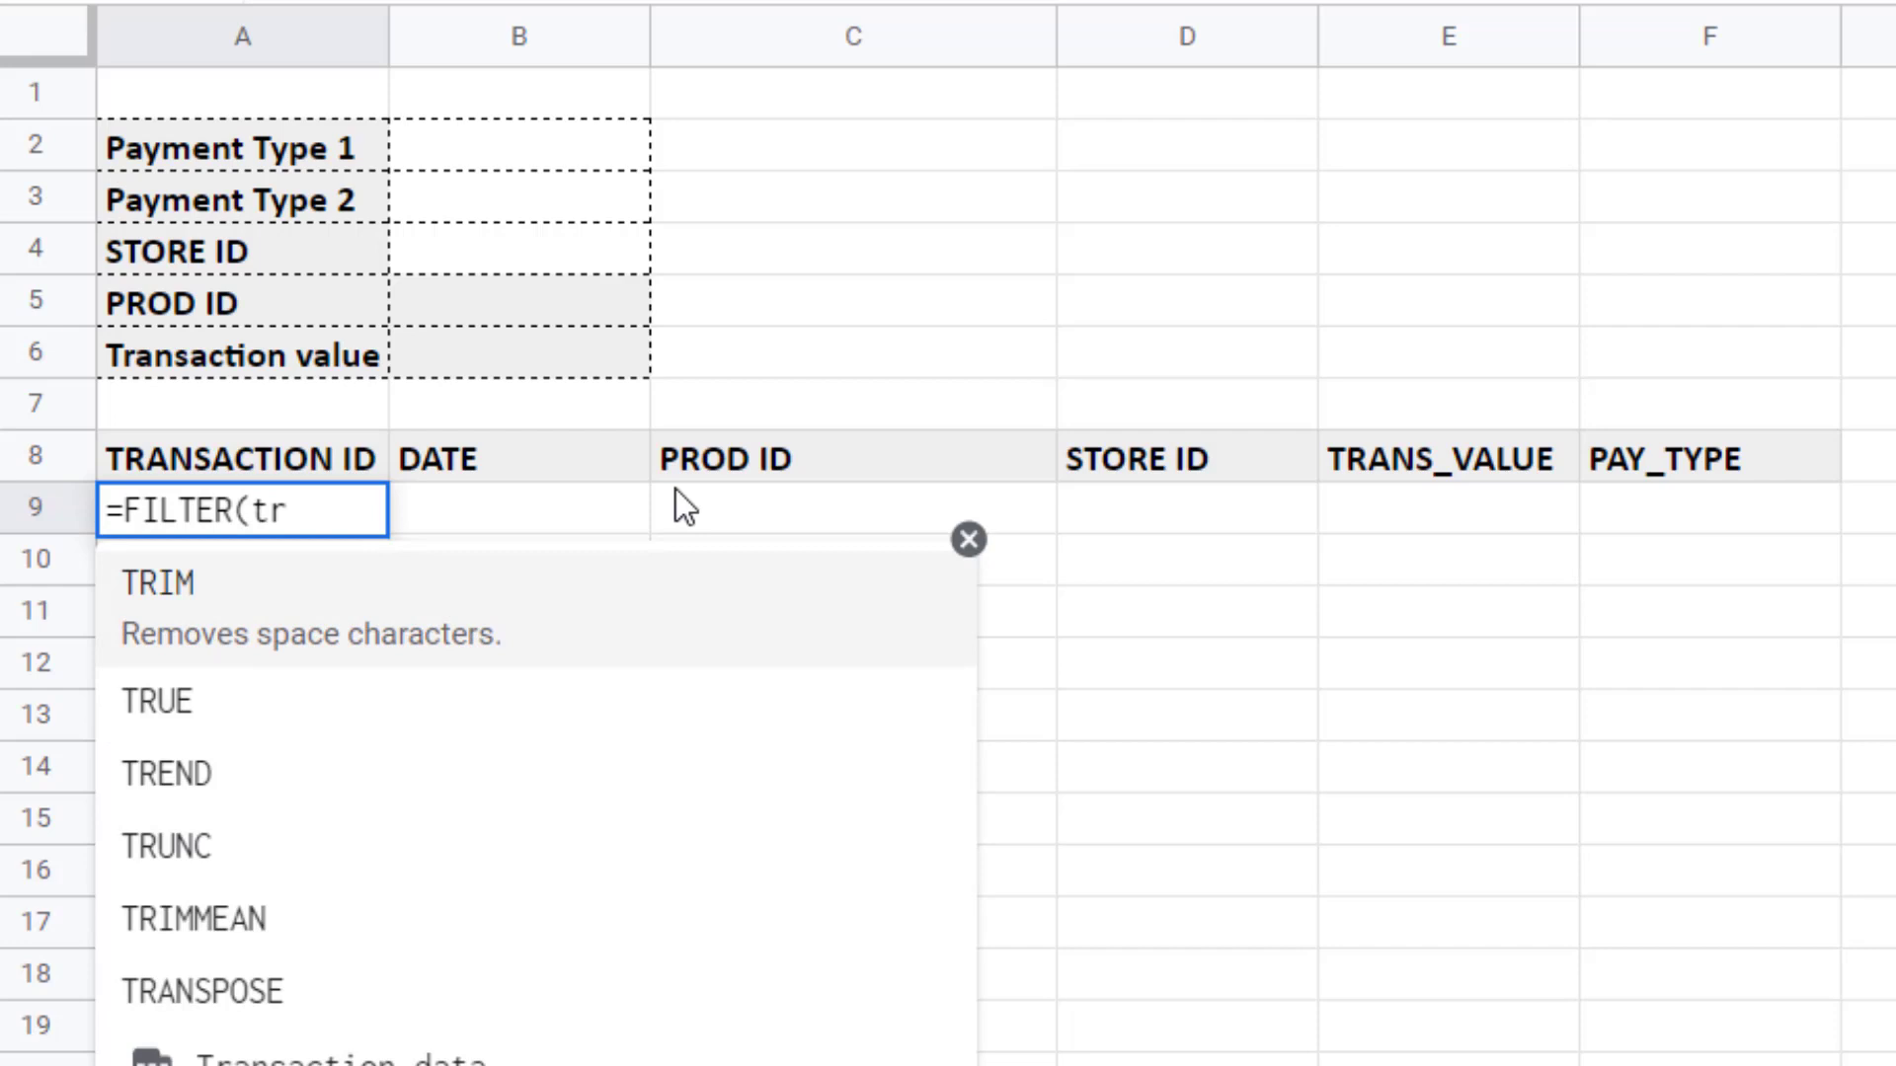
pyautogui.click(351, 1049)
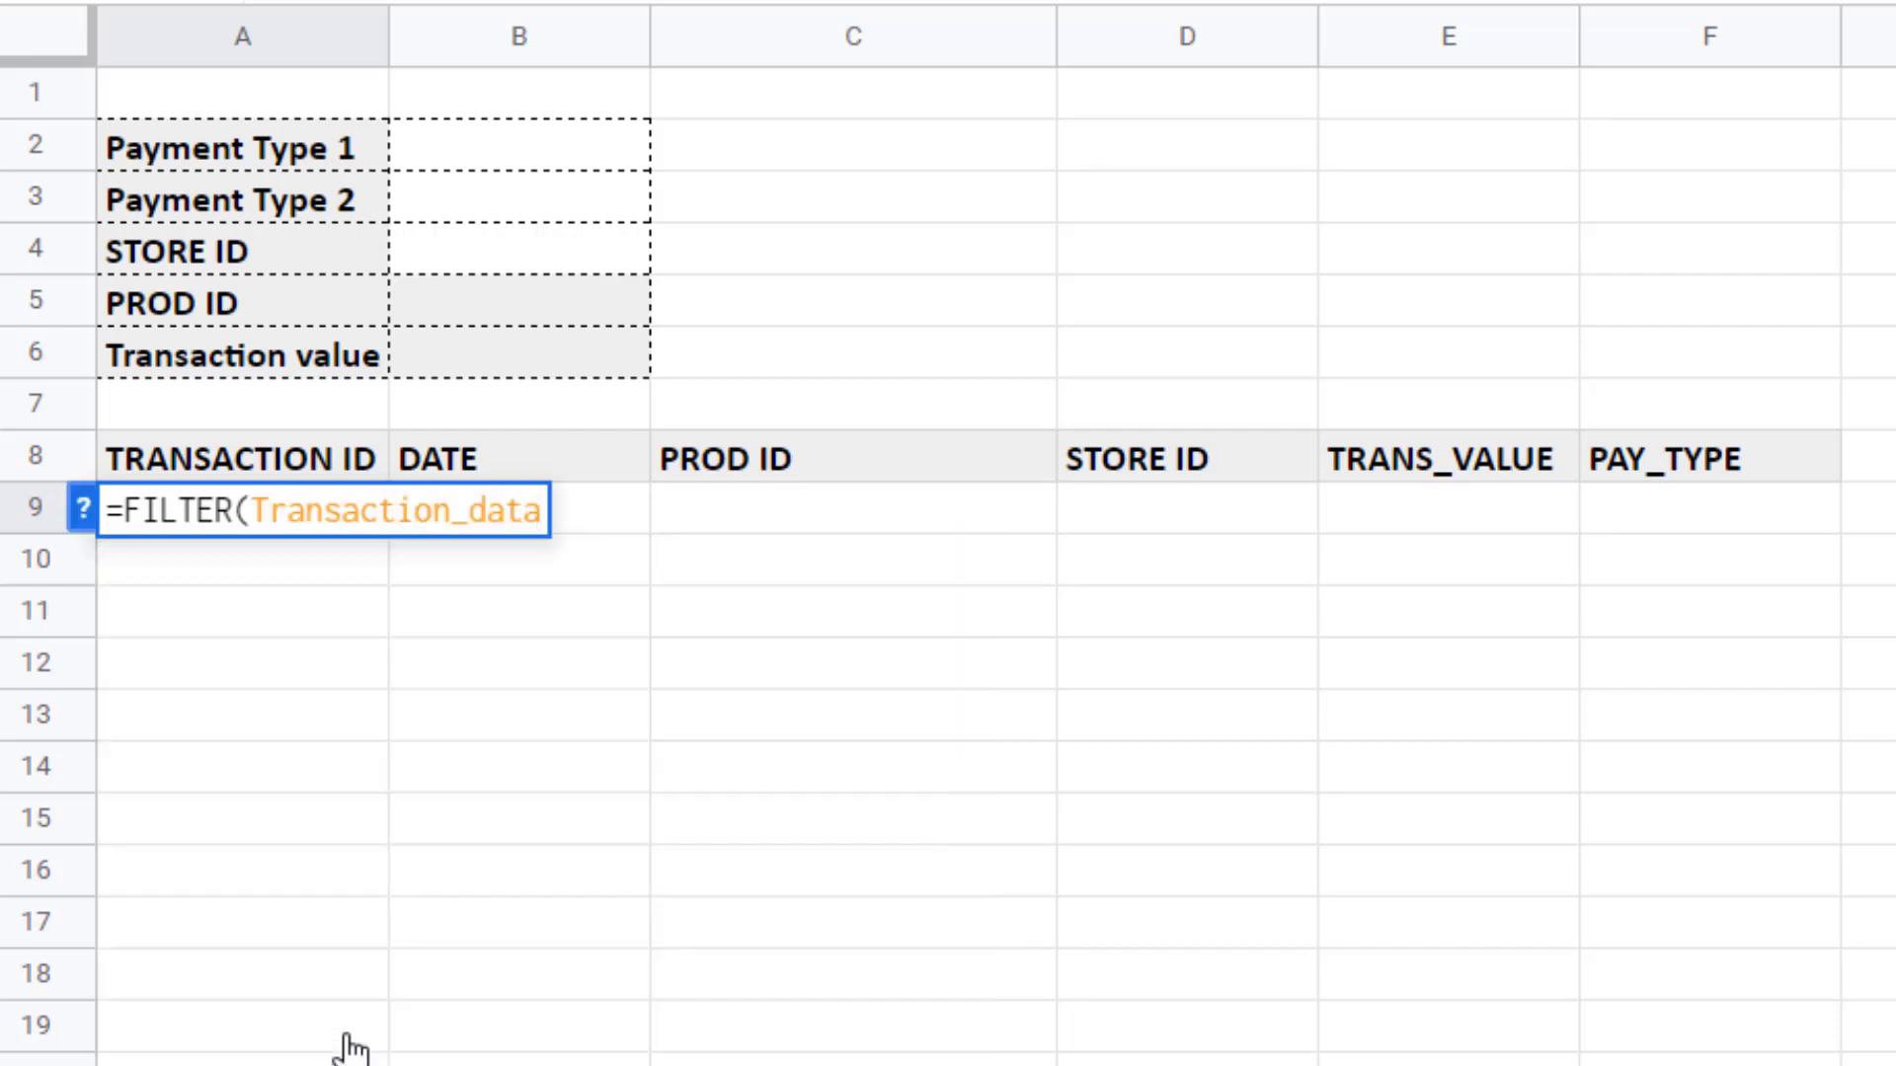
# Add the condition Payment_type="CASH" and confirm the FILTER formula.
pyautogui.write(',')
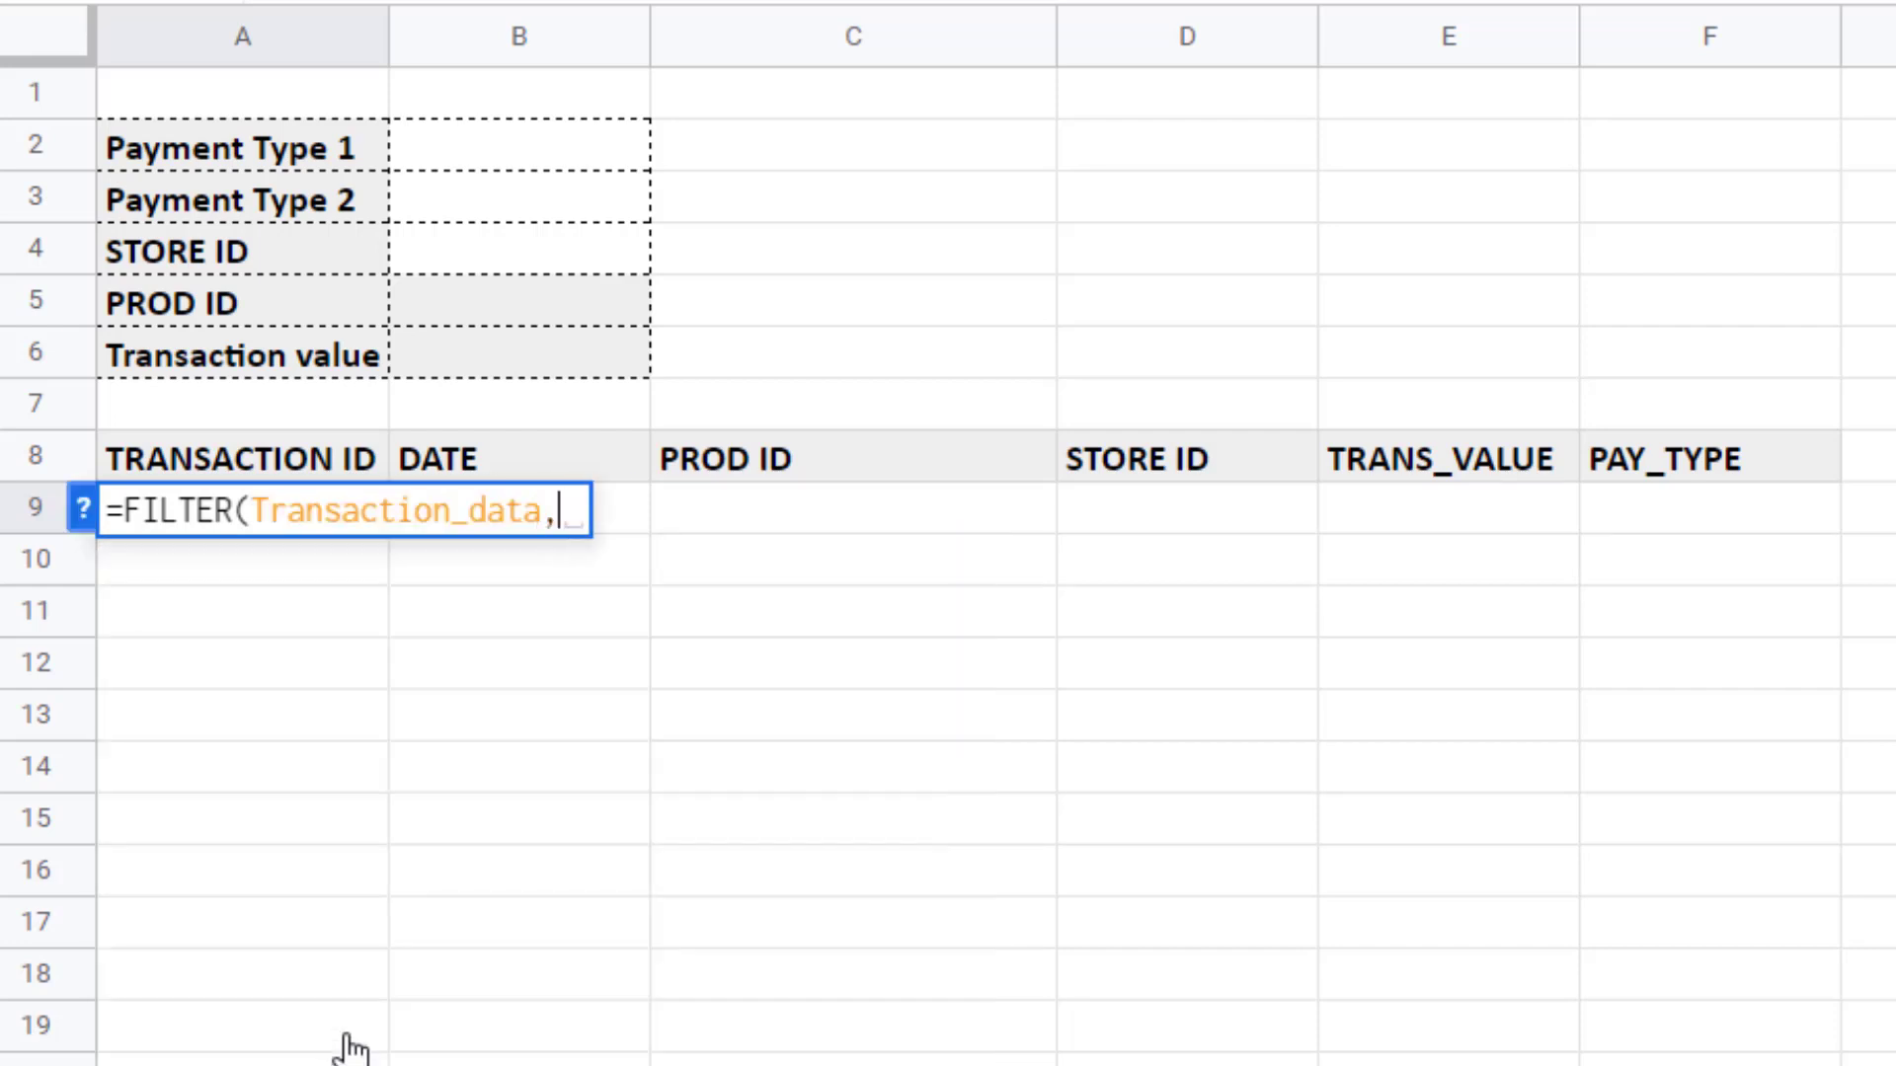
pyautogui.click(85, 512)
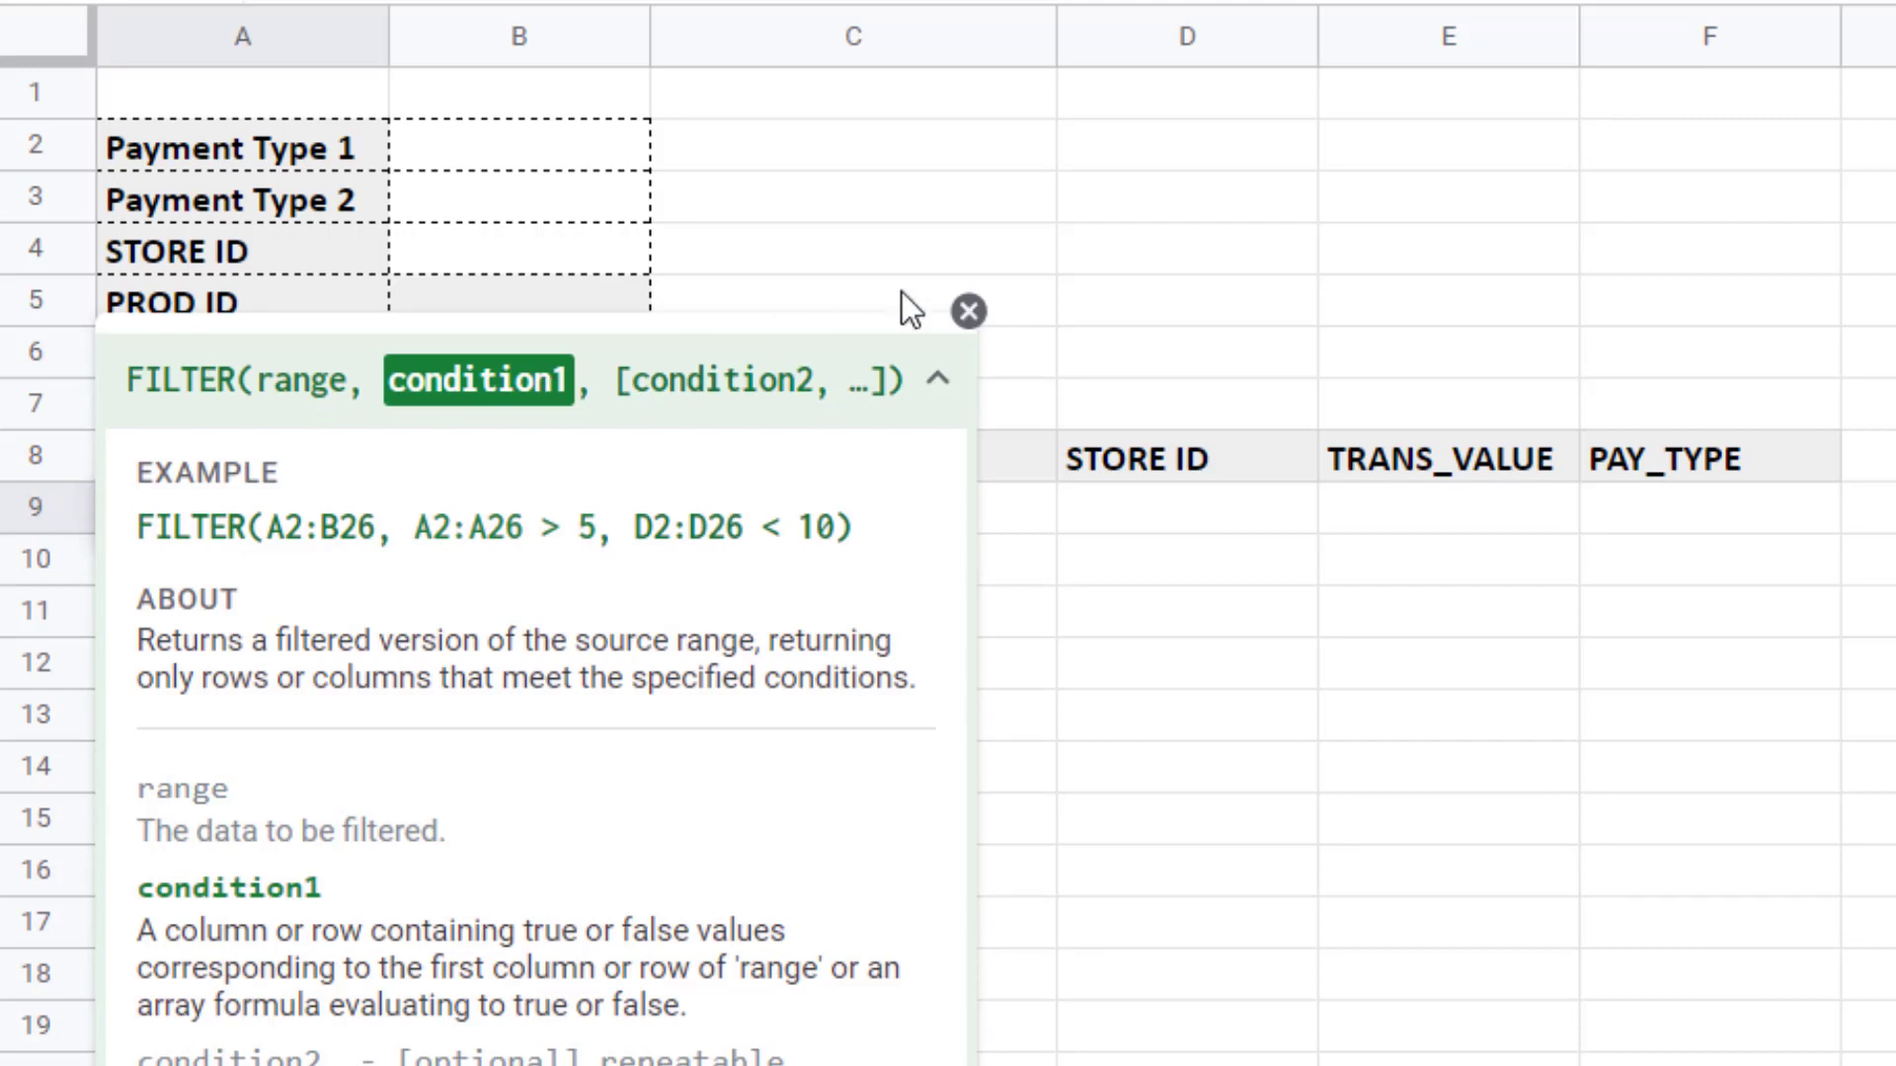
pyautogui.write('pay')
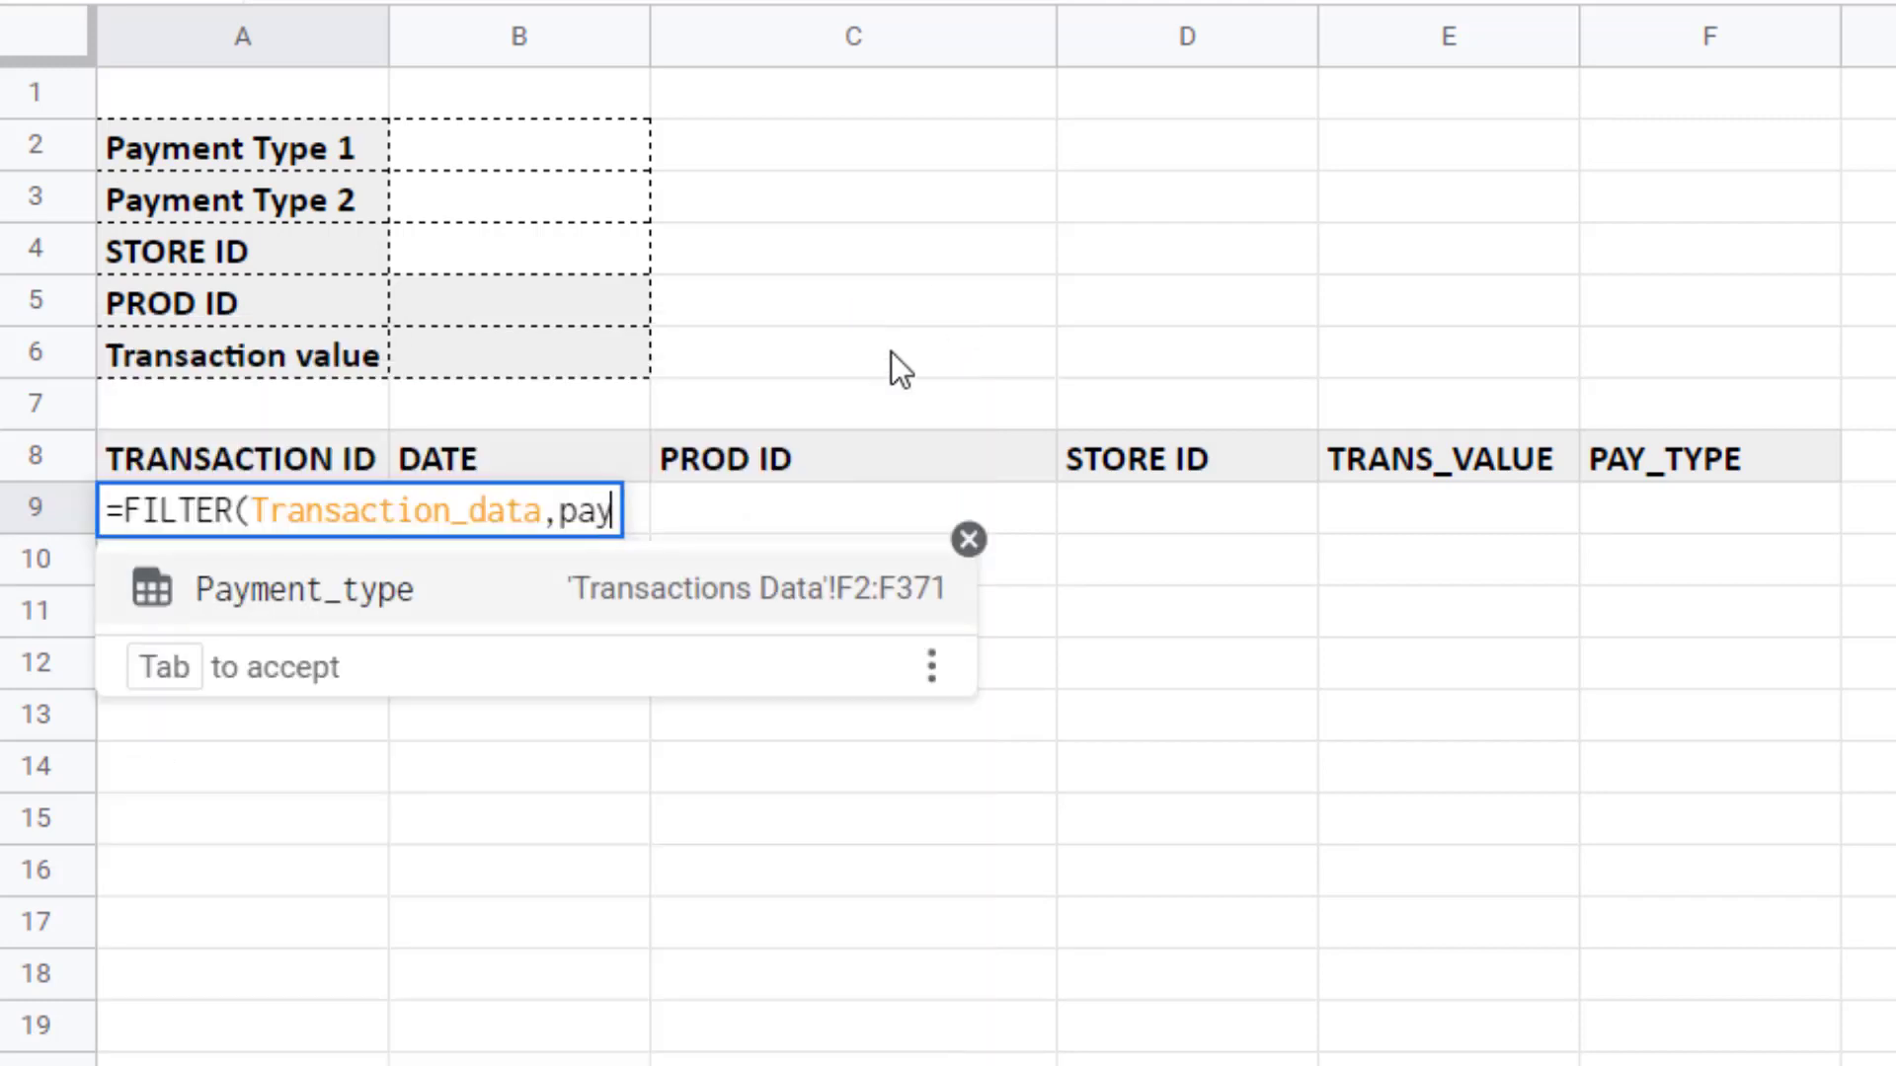
pyautogui.click(424, 598)
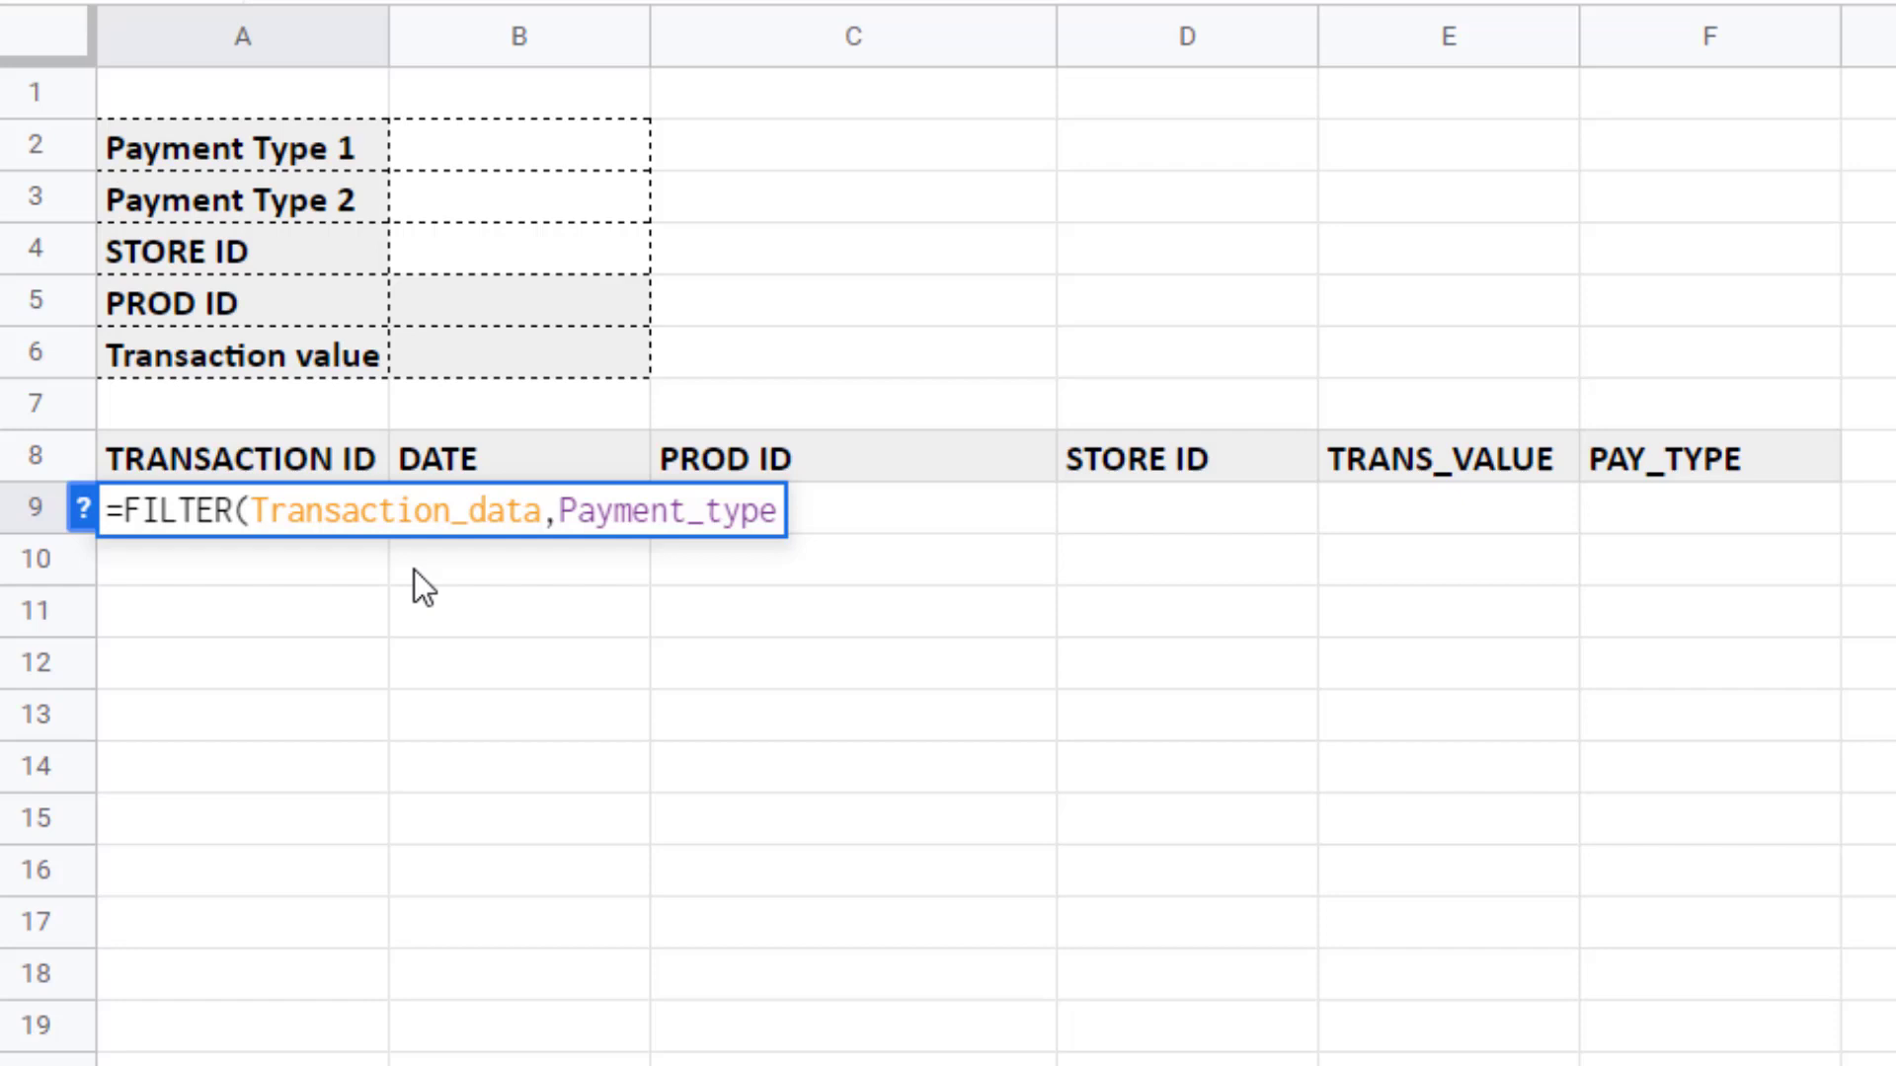
pyautogui.write('="')
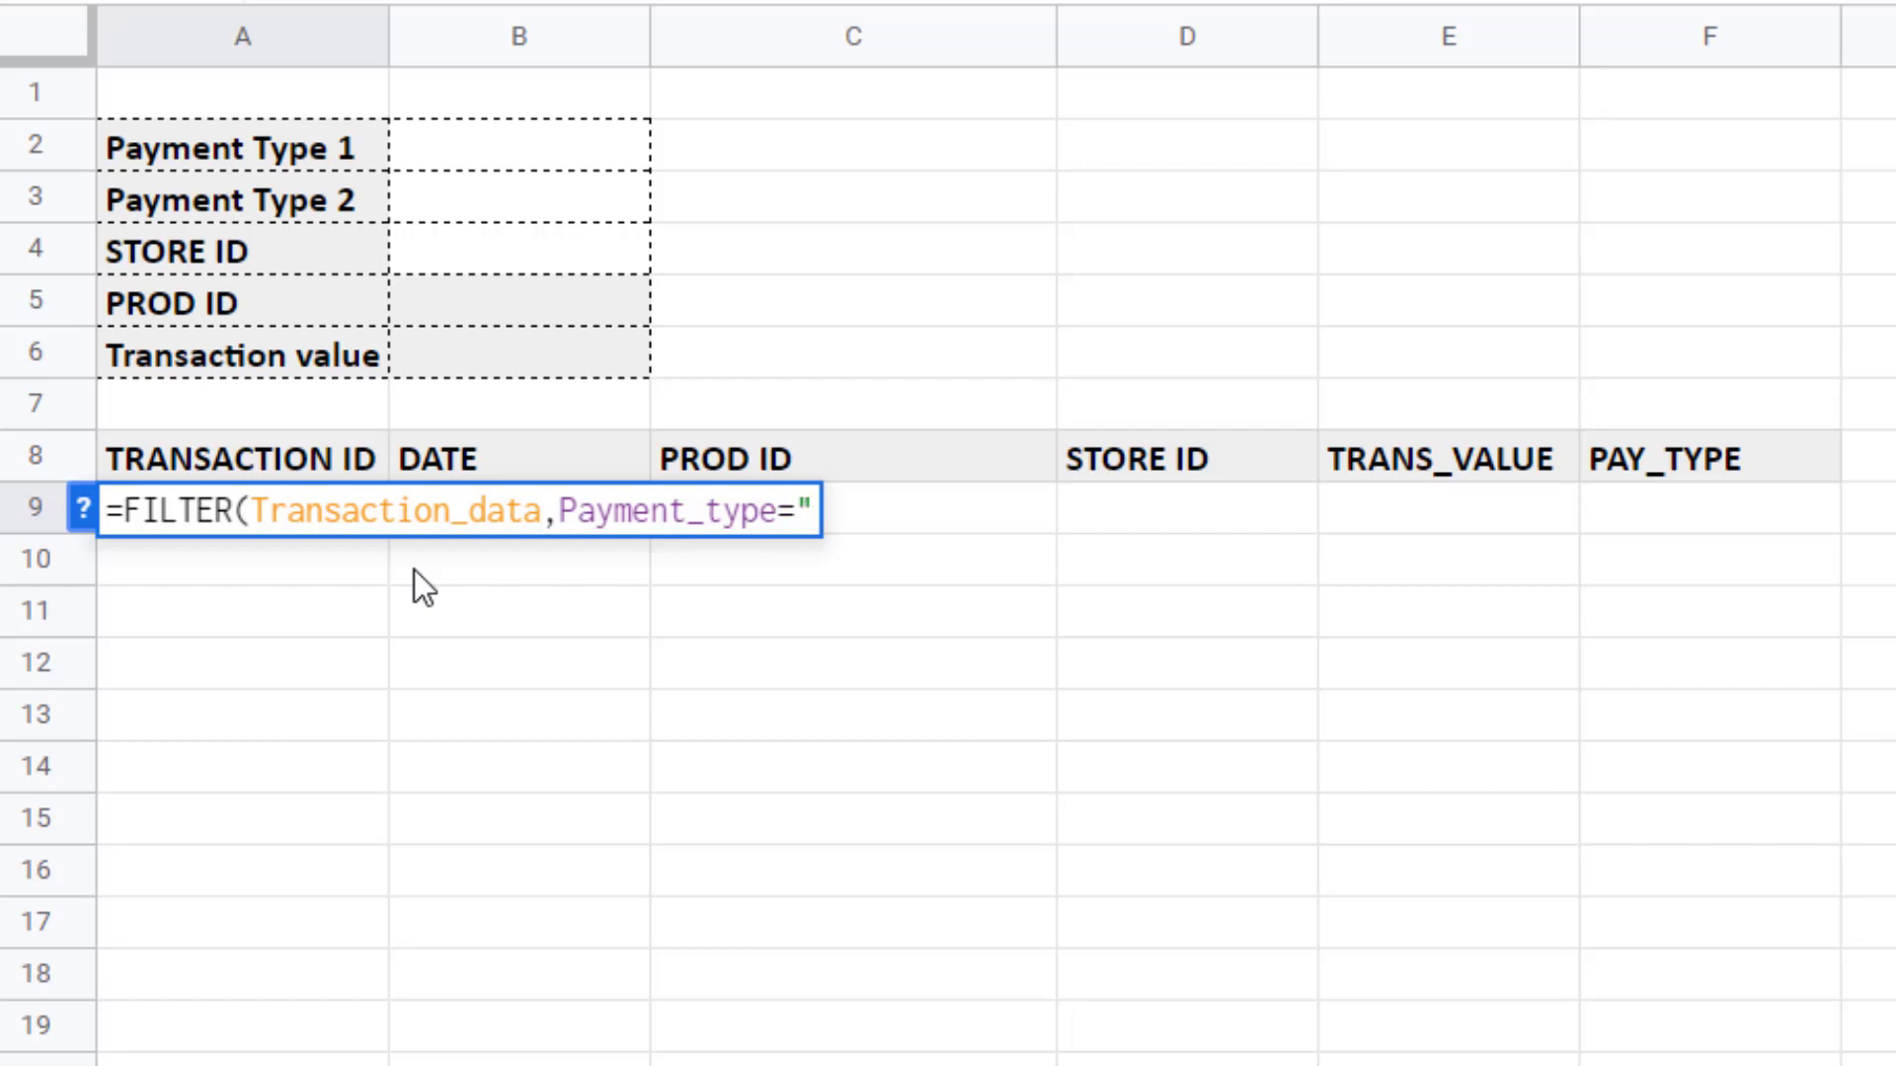
pyautogui.write('CASH"')
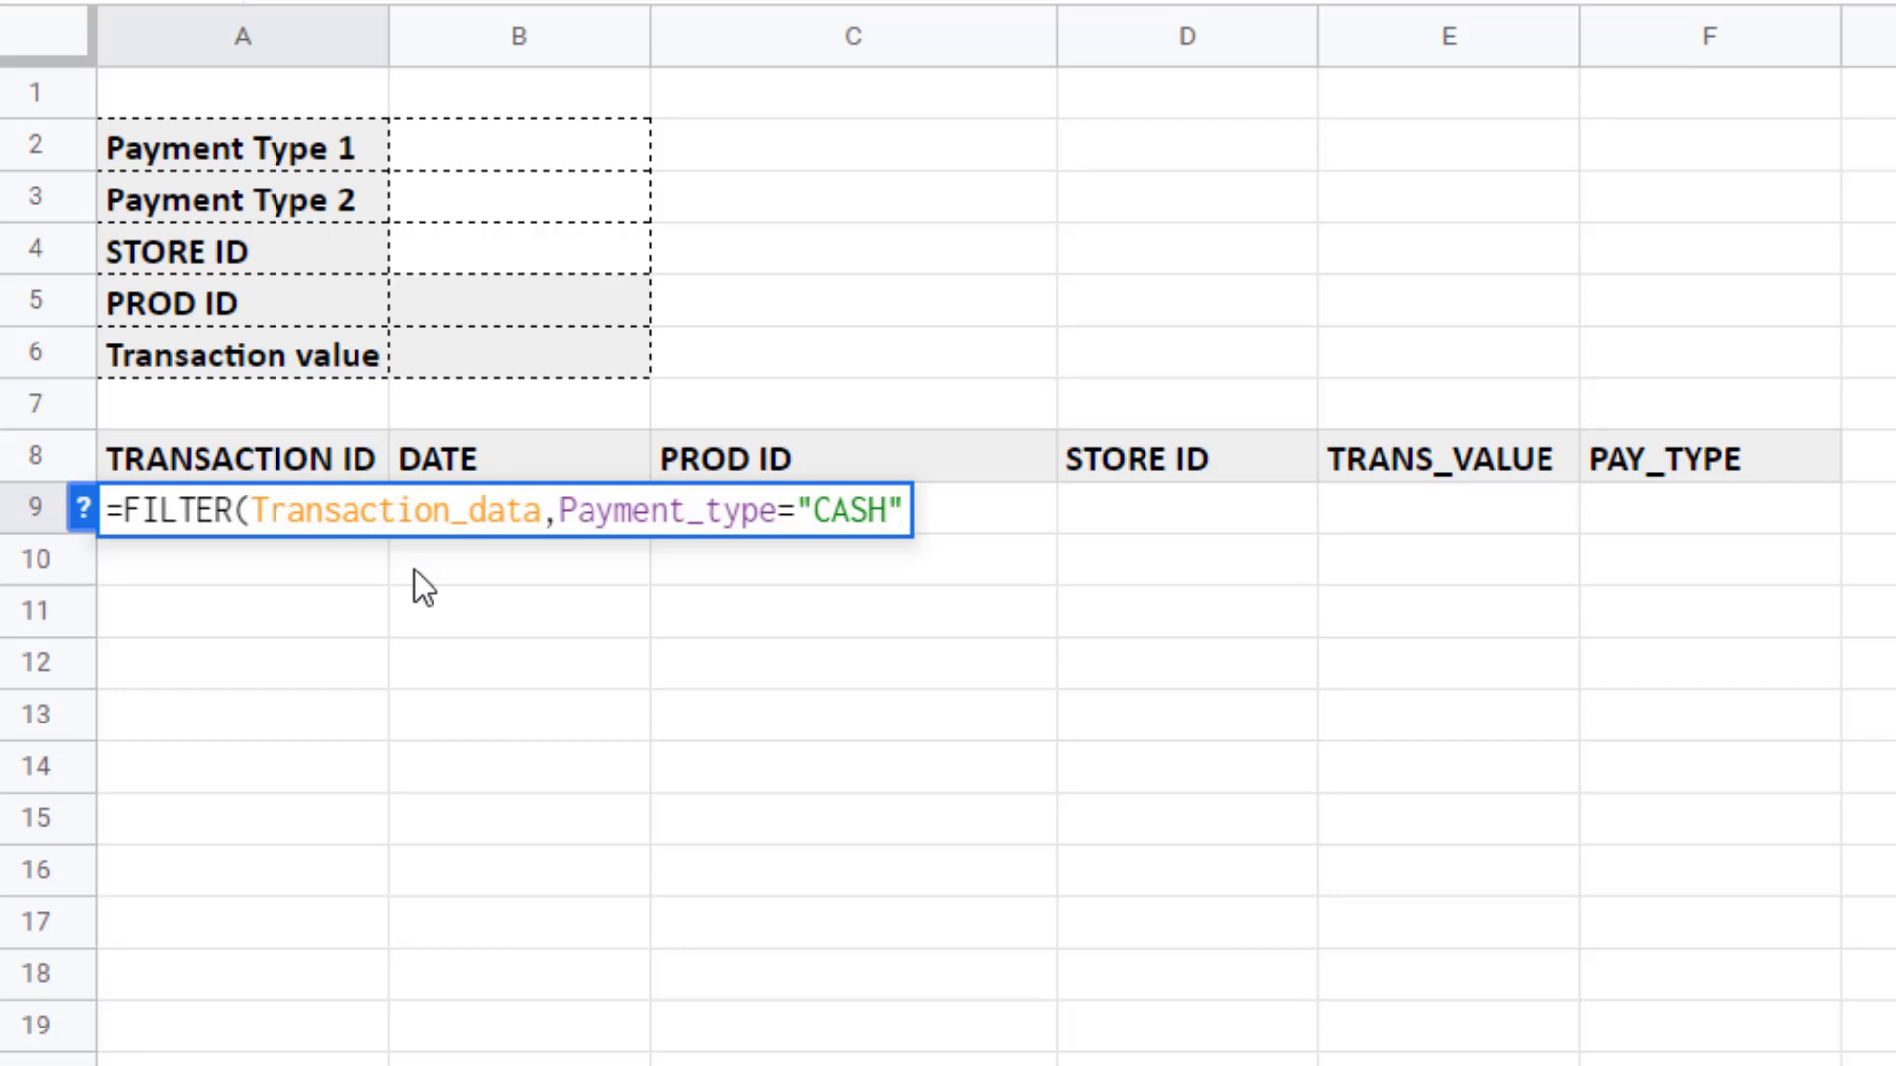
pyautogui.write(')')
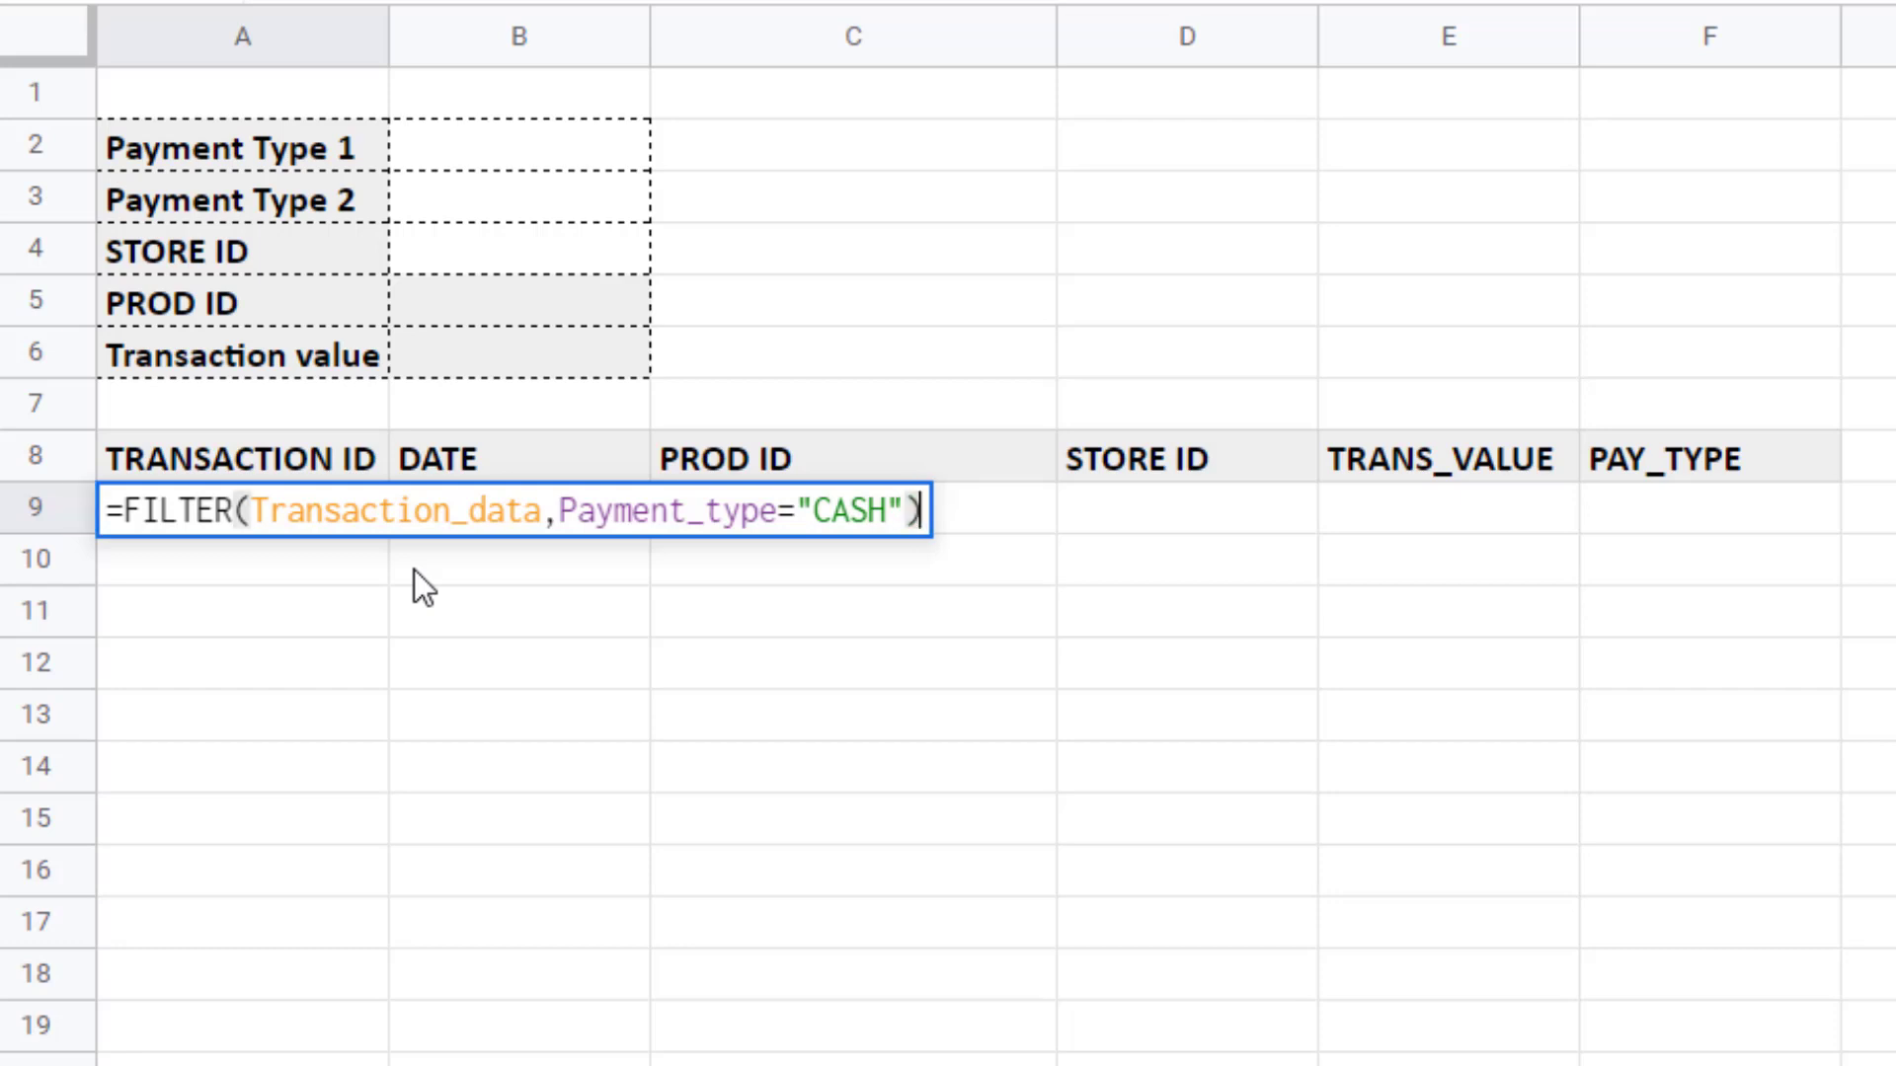
pyautogui.press('Return')
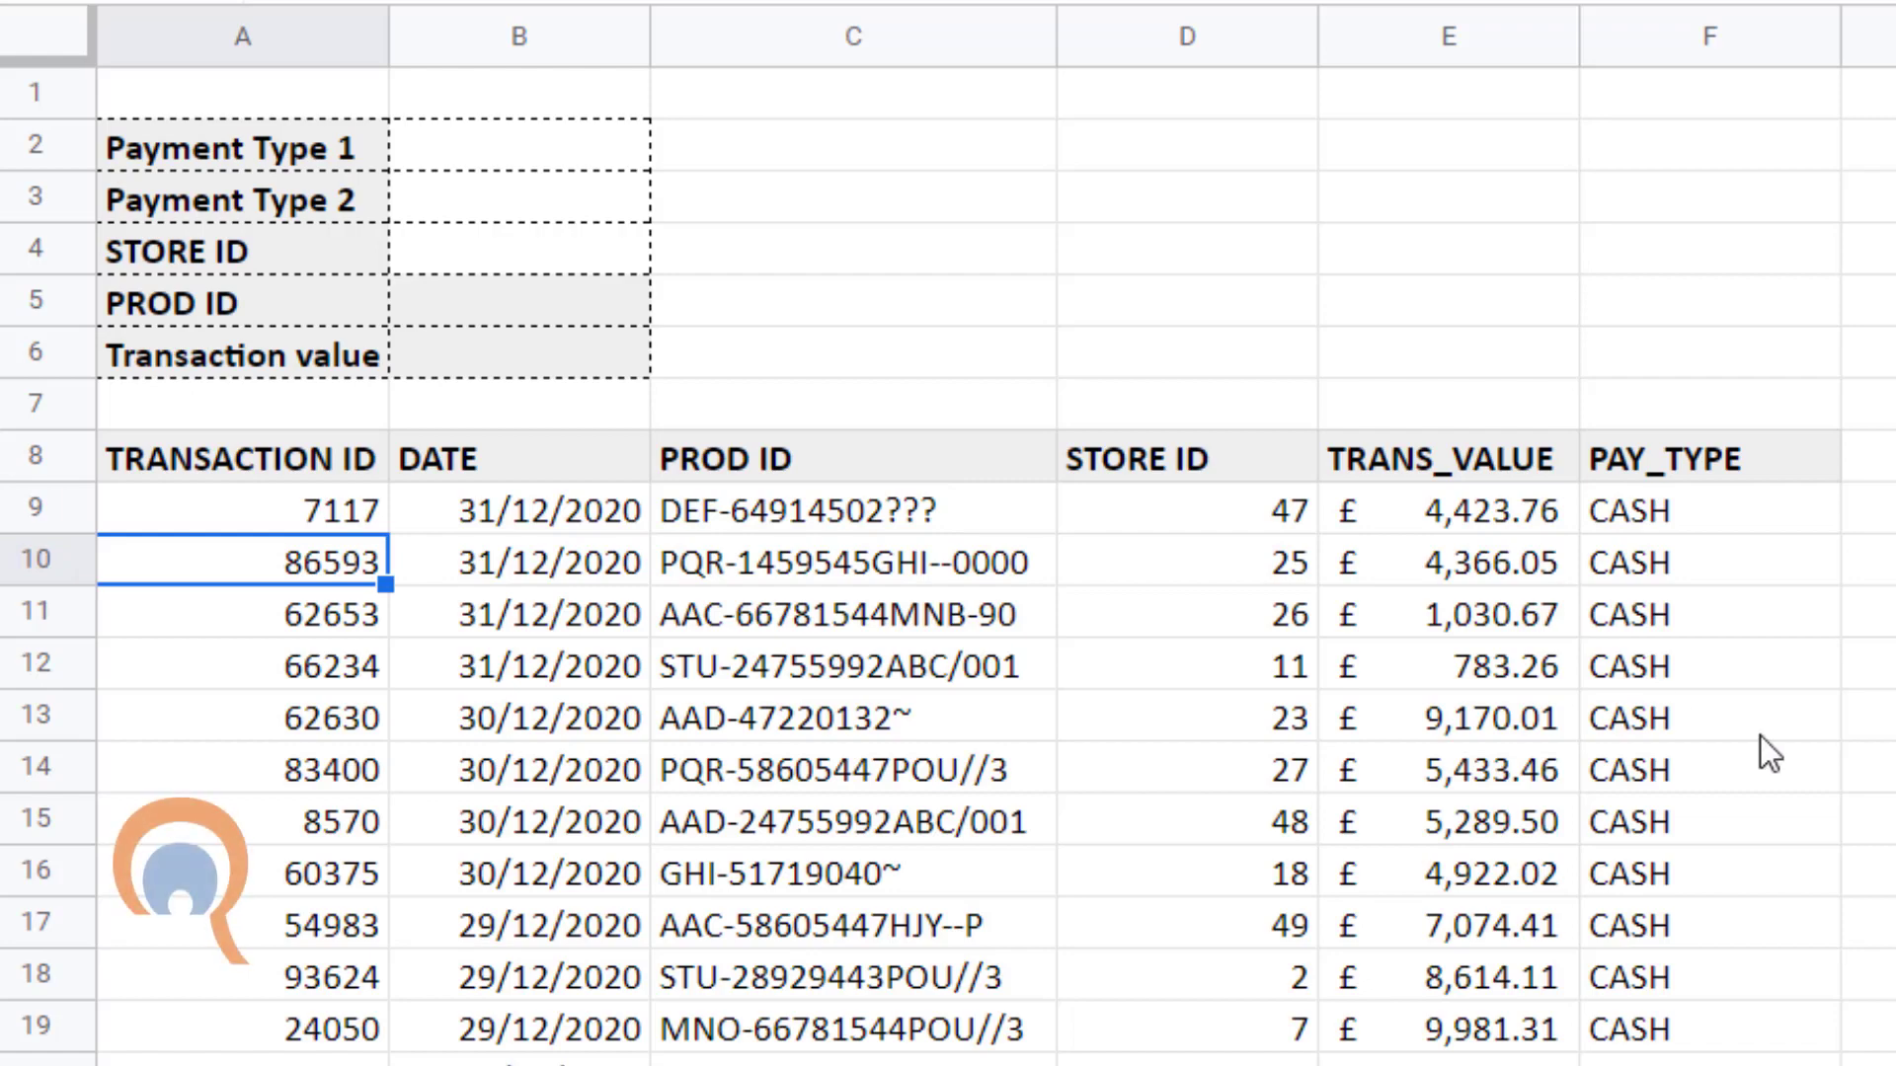
# Enter CASH as Payment Type 1 in B2.
pyautogui.scroll(-15, 1552, 743)
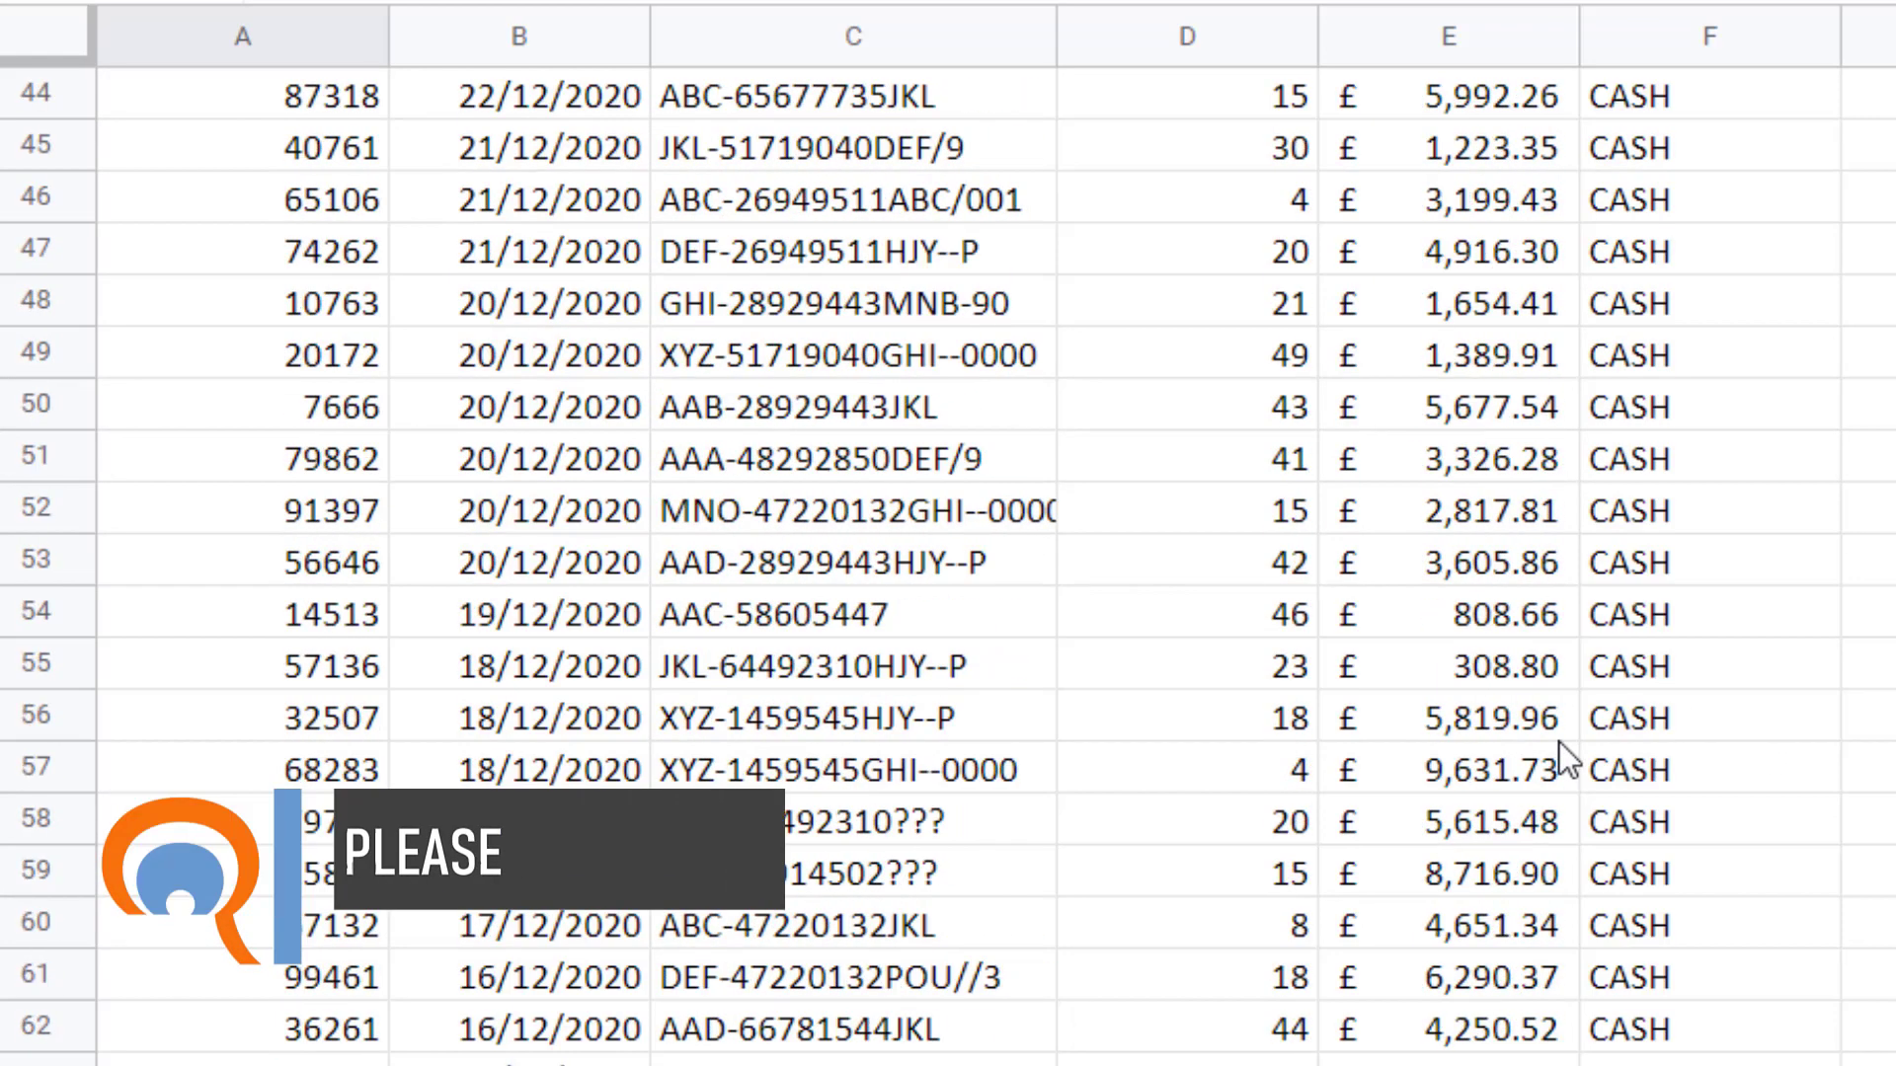
pyautogui.scroll(2, 1560, 743)
pyautogui.scroll(12, 1560, 742)
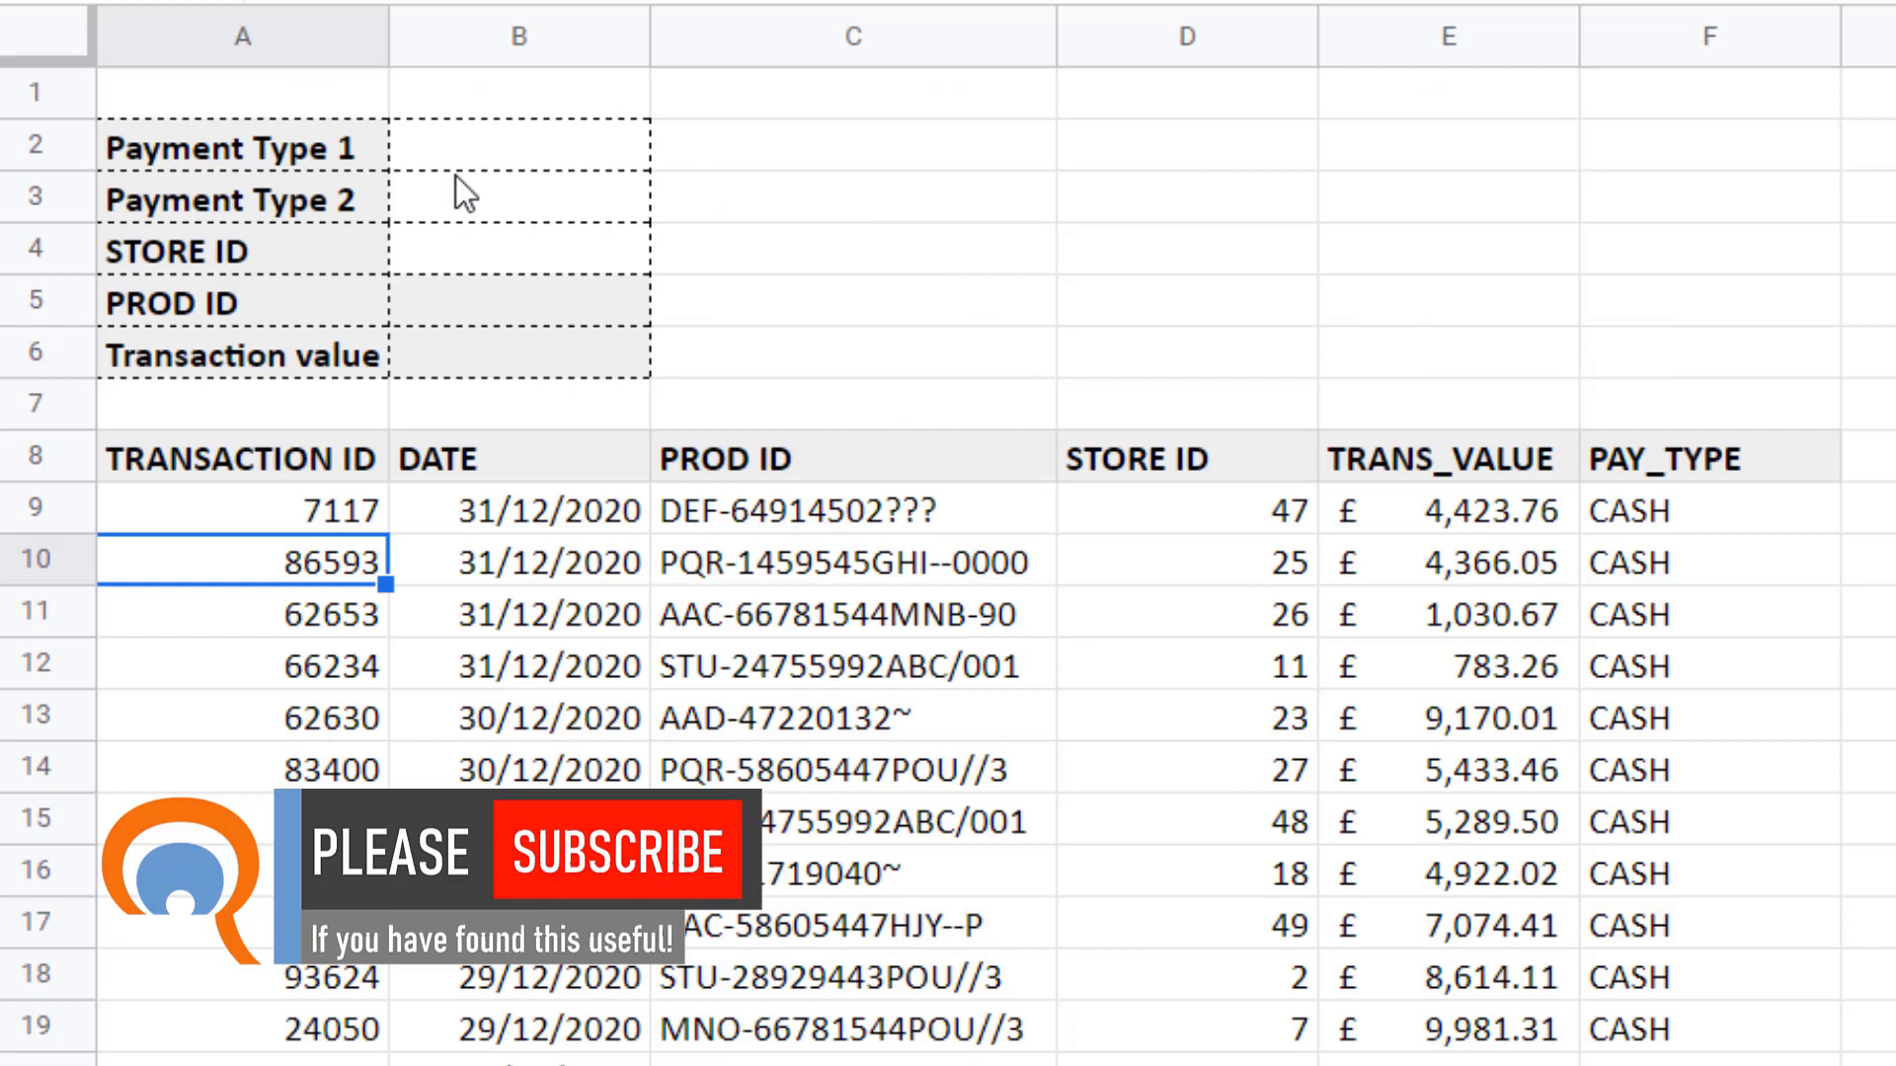
pyautogui.click(472, 145)
pyautogui.write('C')
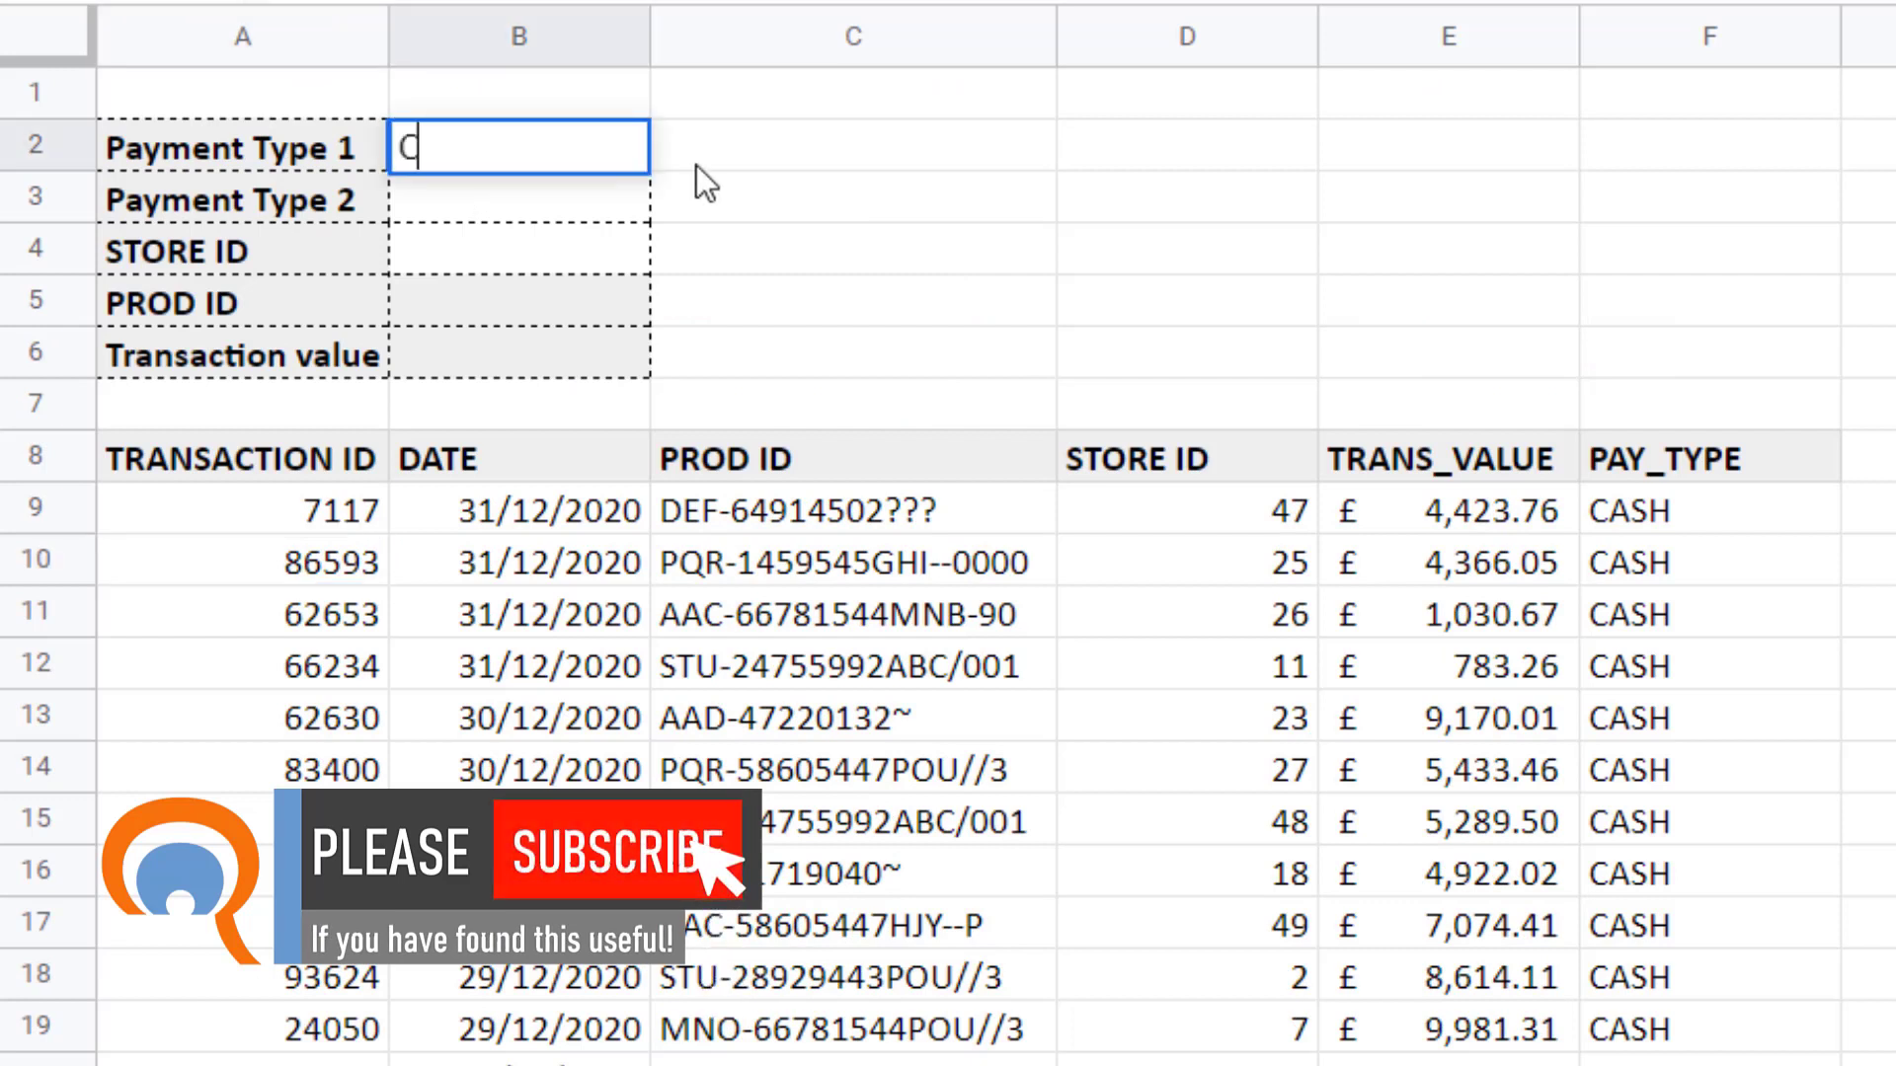
pyautogui.write('ASH')
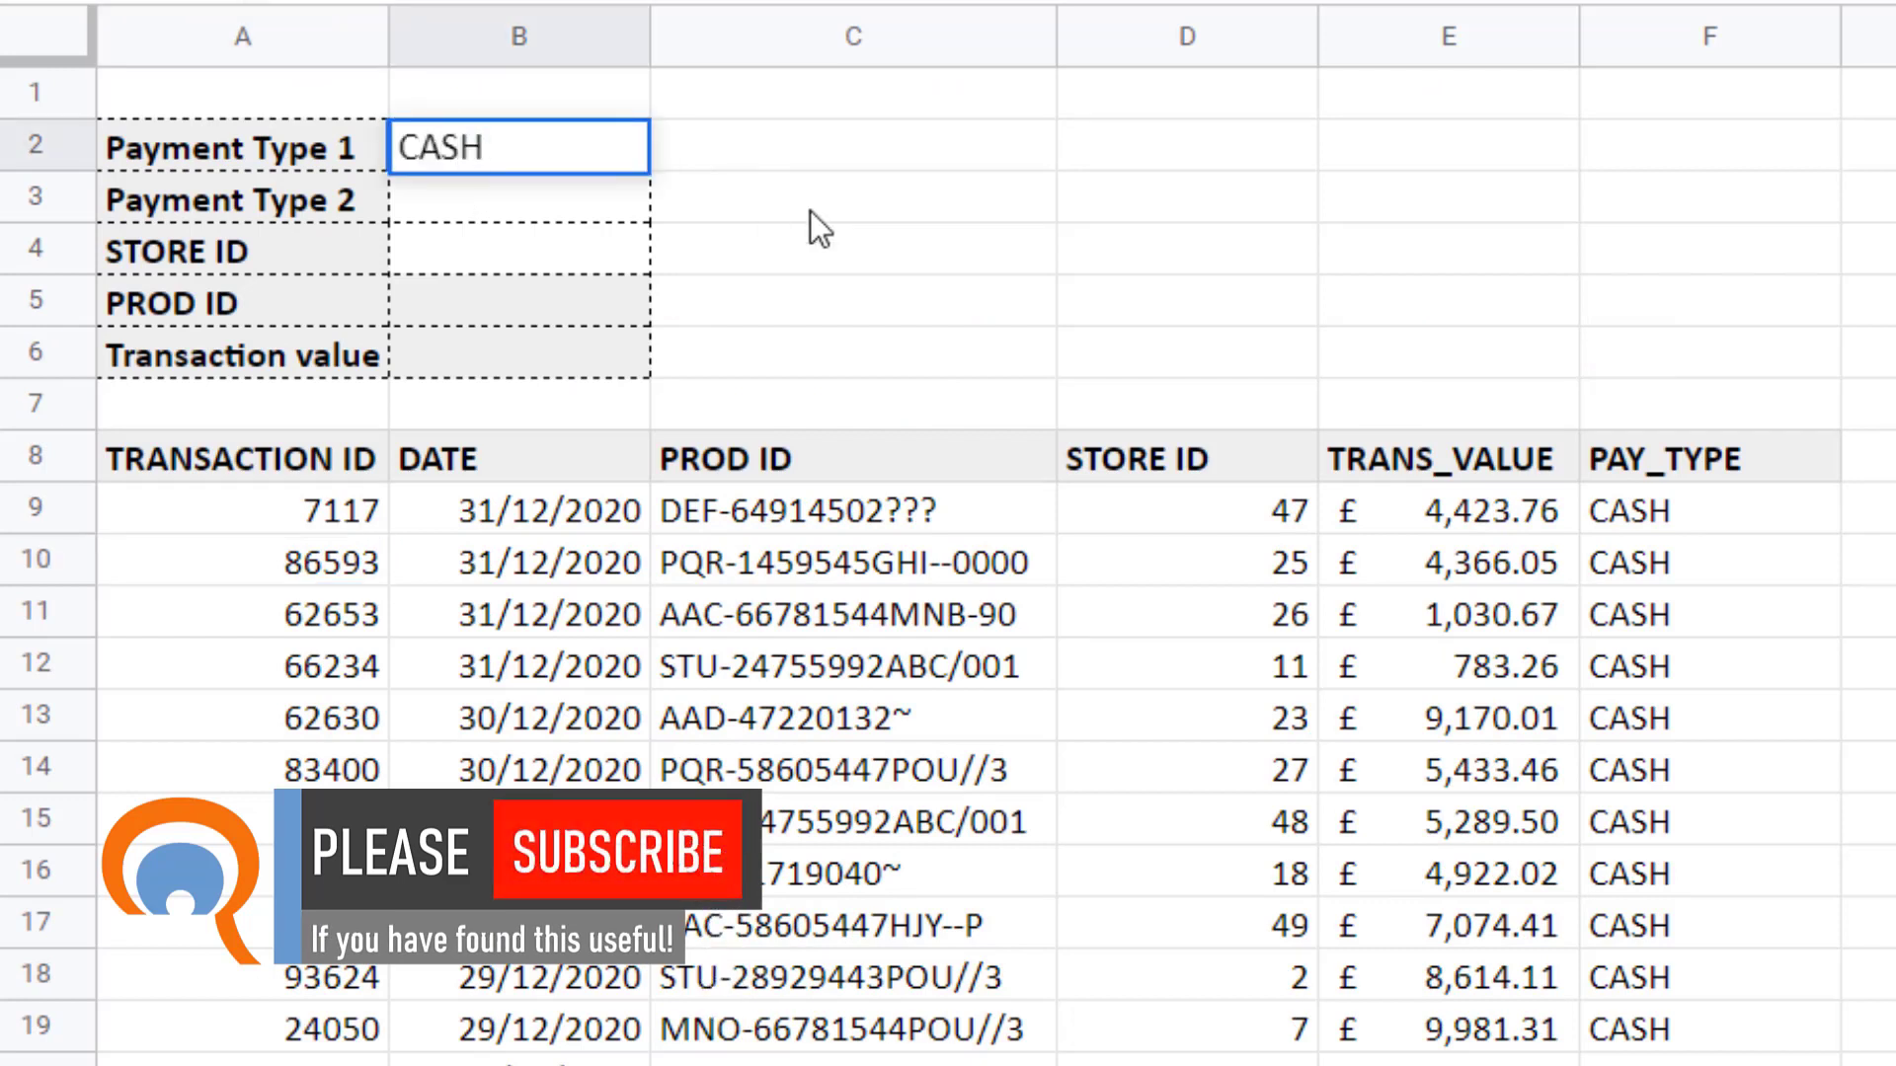
pyautogui.click(892, 257)
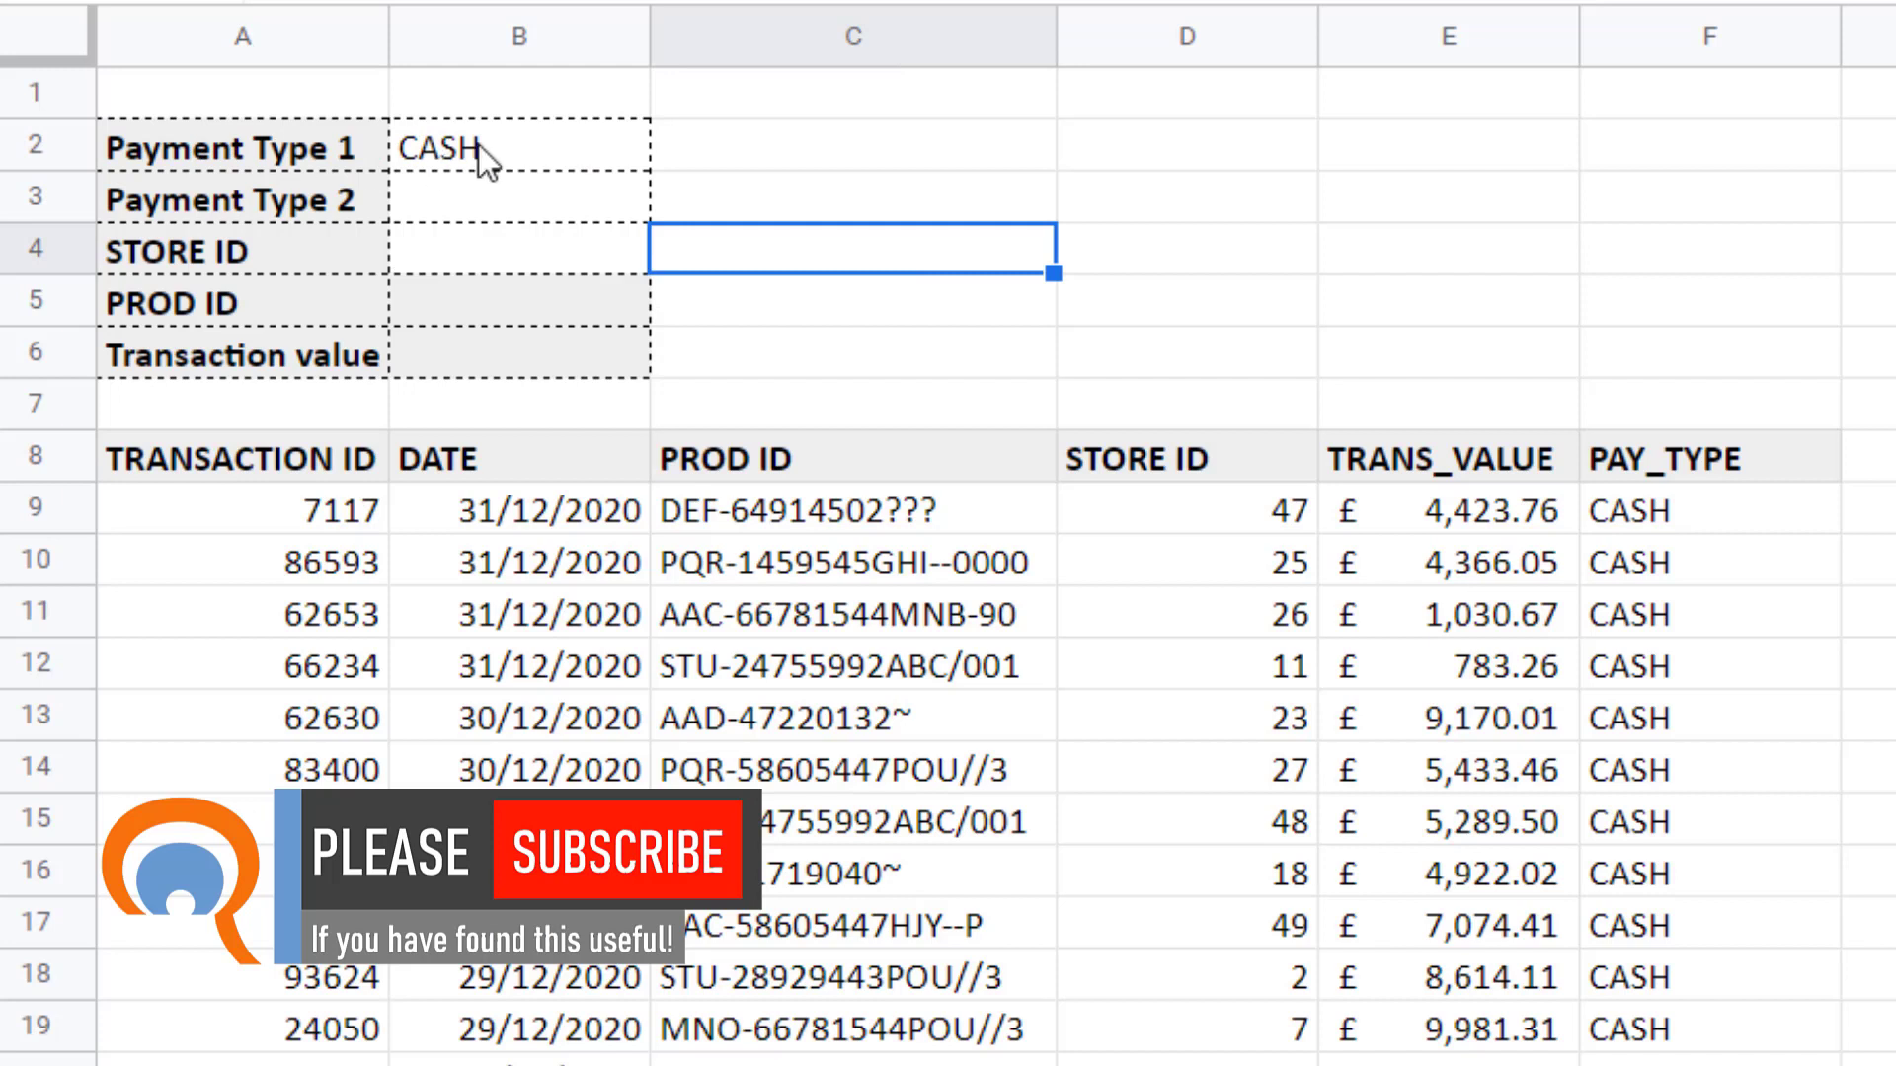
# Replace the hard-coded "CASH" in the A9 FILTER formula with a reference to B2.
pyautogui.click(306, 508)
pyautogui.write('=FILTER(Transaction_data,Payment_type="CASH")')
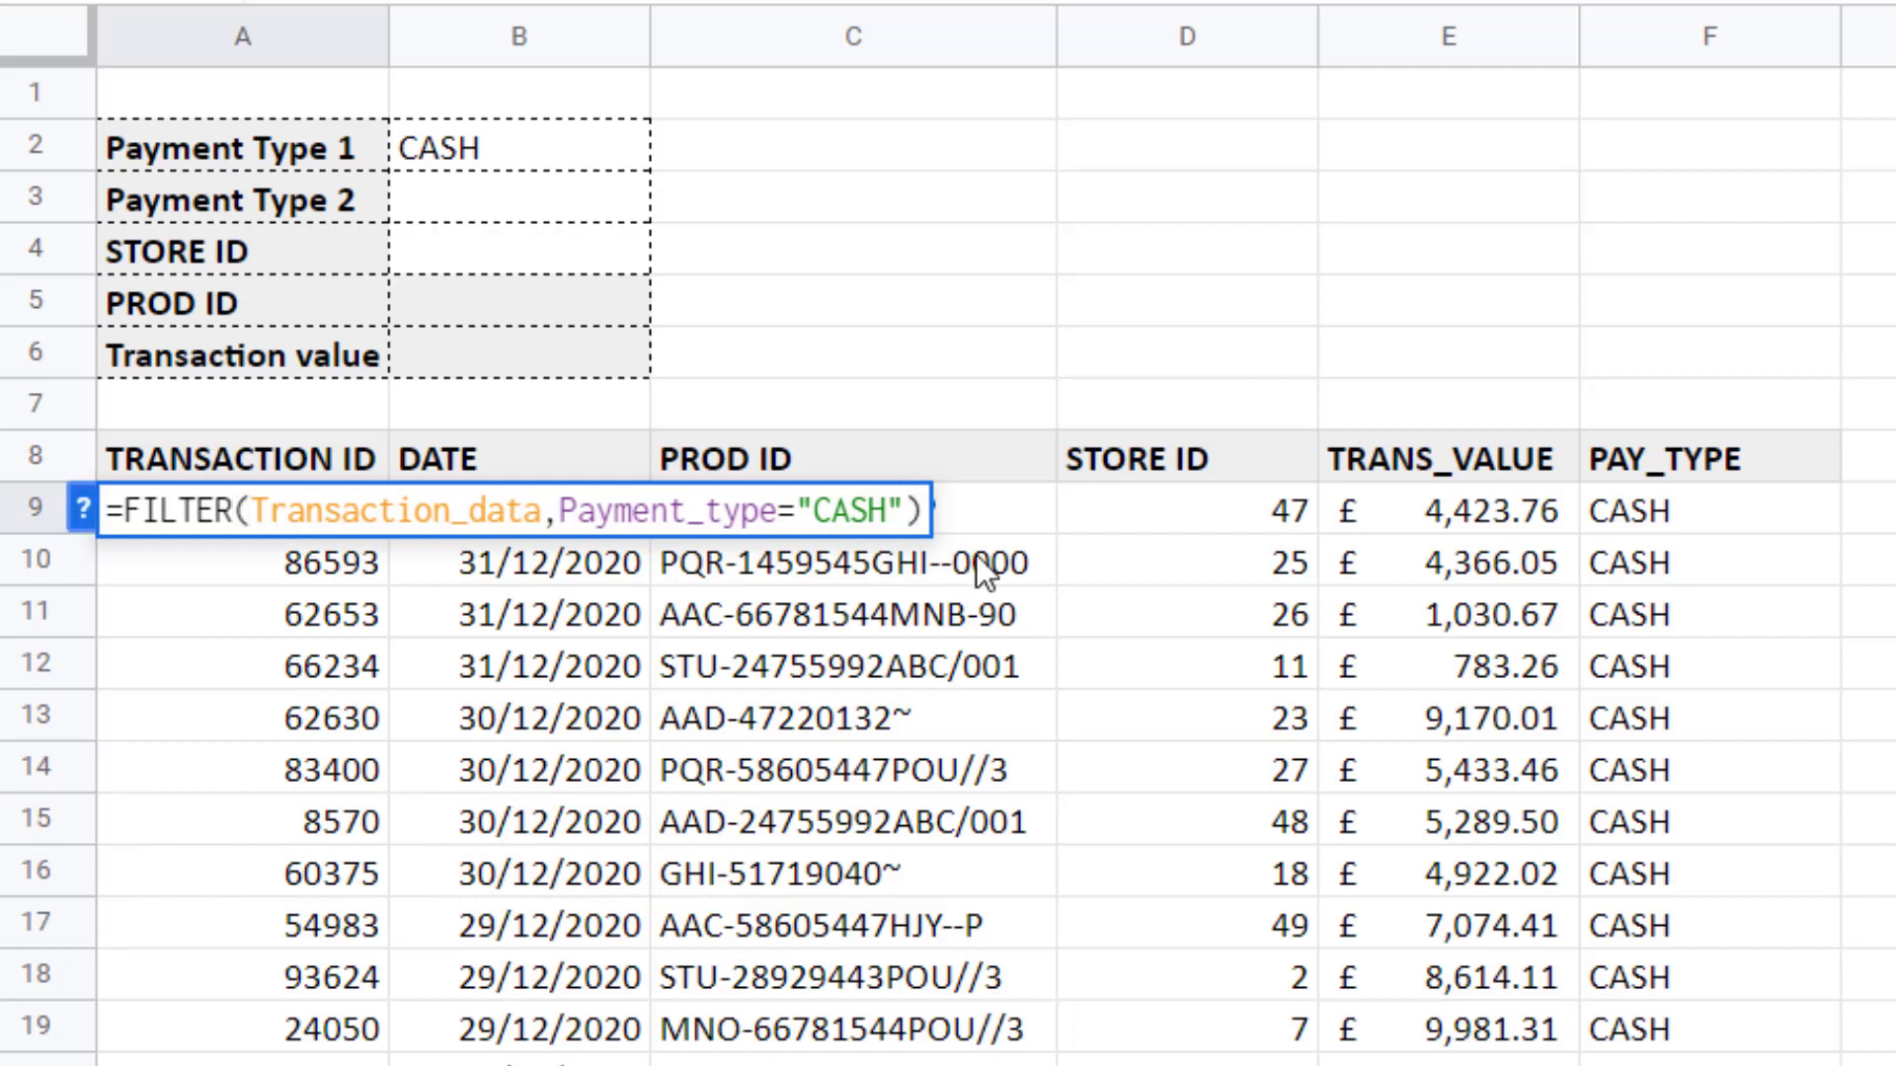
pyautogui.press('BackSpace')
pyautogui.press('BackSpace')
pyautogui.press('BackSpace')
pyautogui.press('BackSpace')
pyautogui.press('BackSpace')
pyautogui.press('BackSpace')
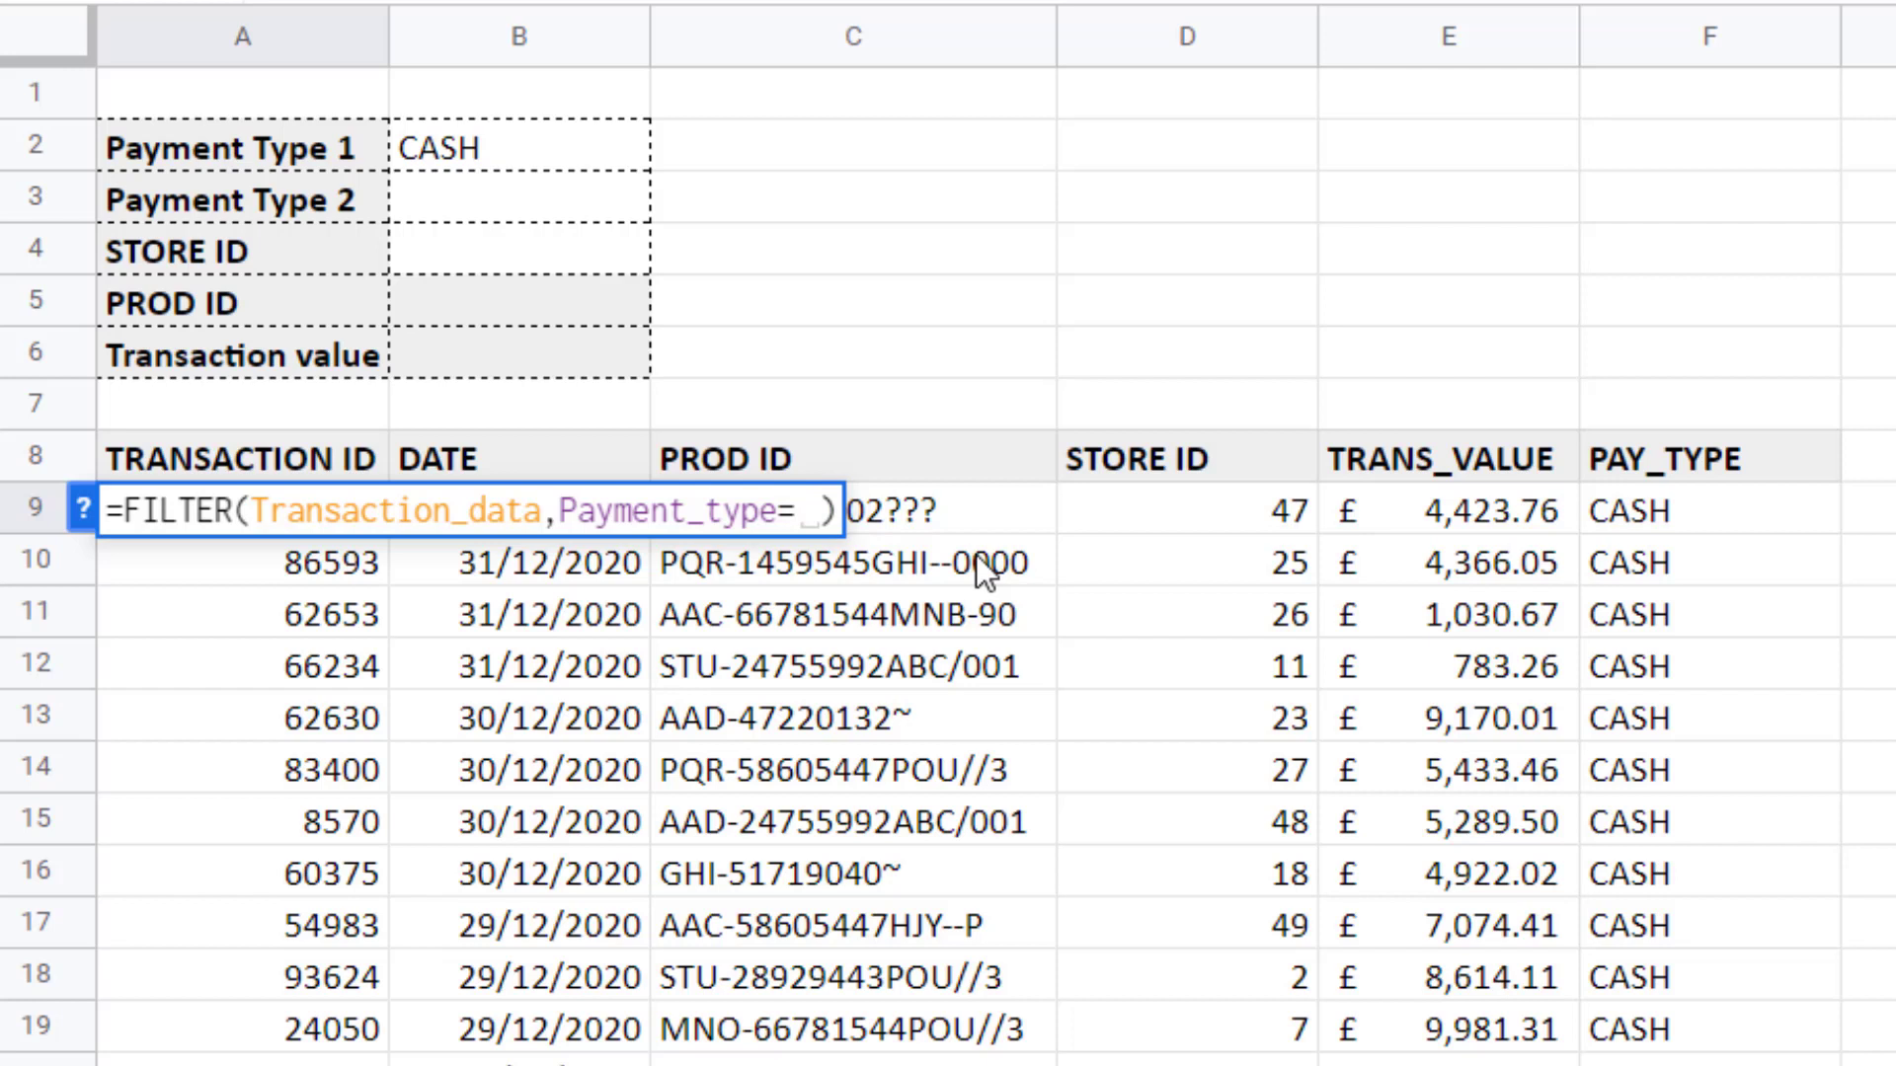
pyautogui.click(530, 142)
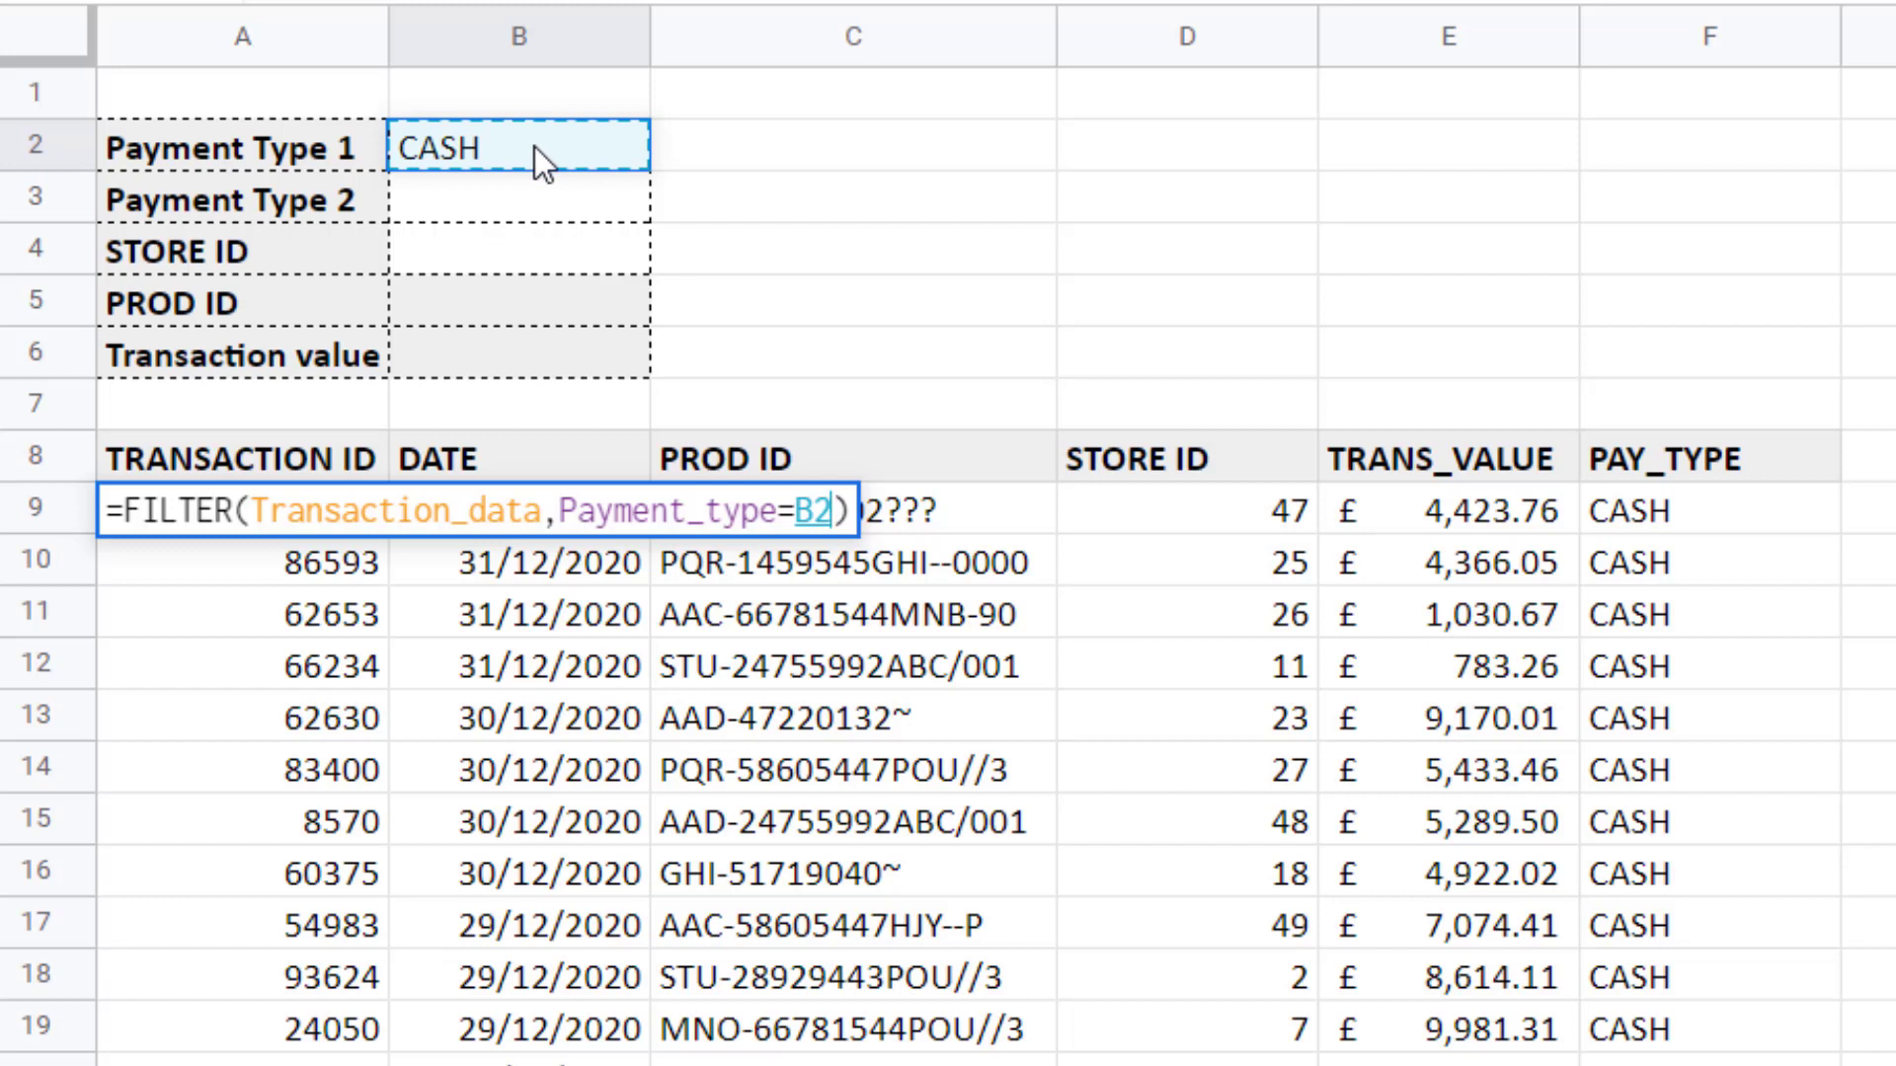
pyautogui.press('Return')
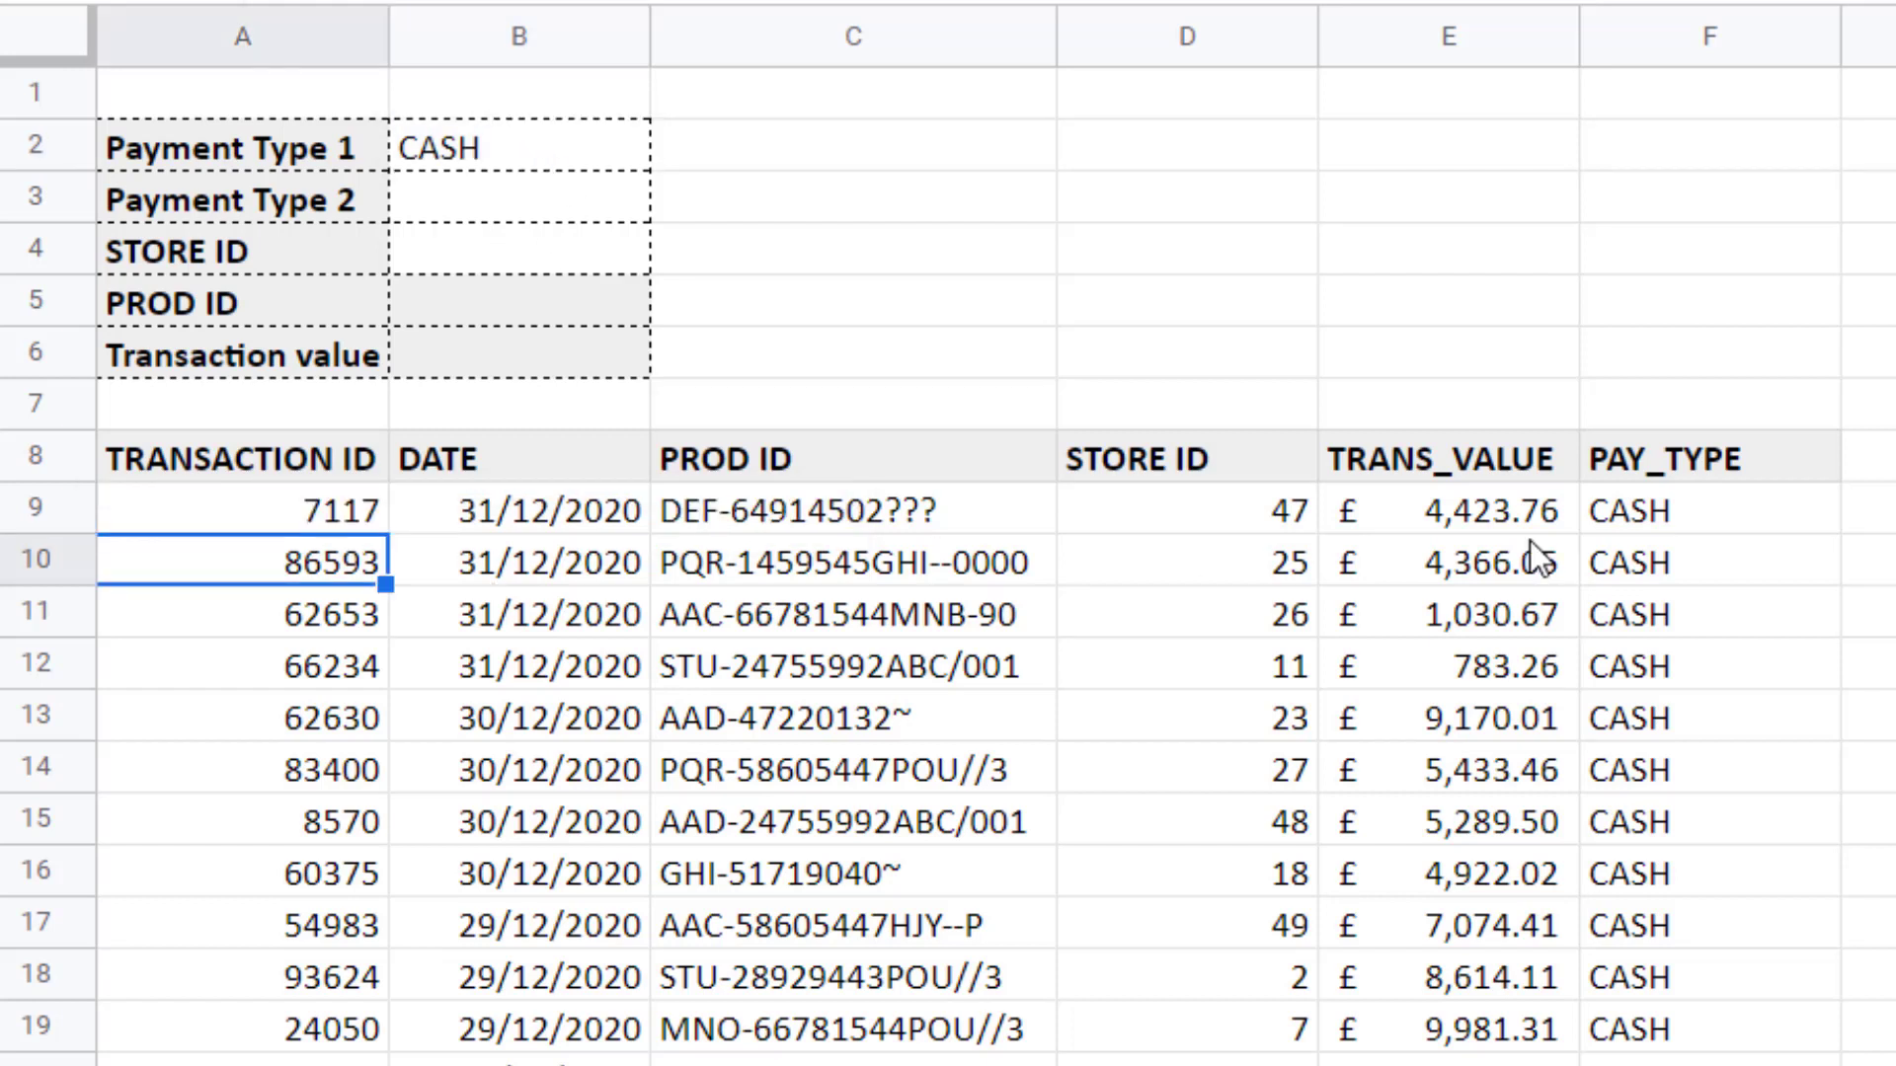
# Change Payment Type 1 in B2 to VOUCH.
pyautogui.click(462, 158)
pyautogui.write('VOUCH')
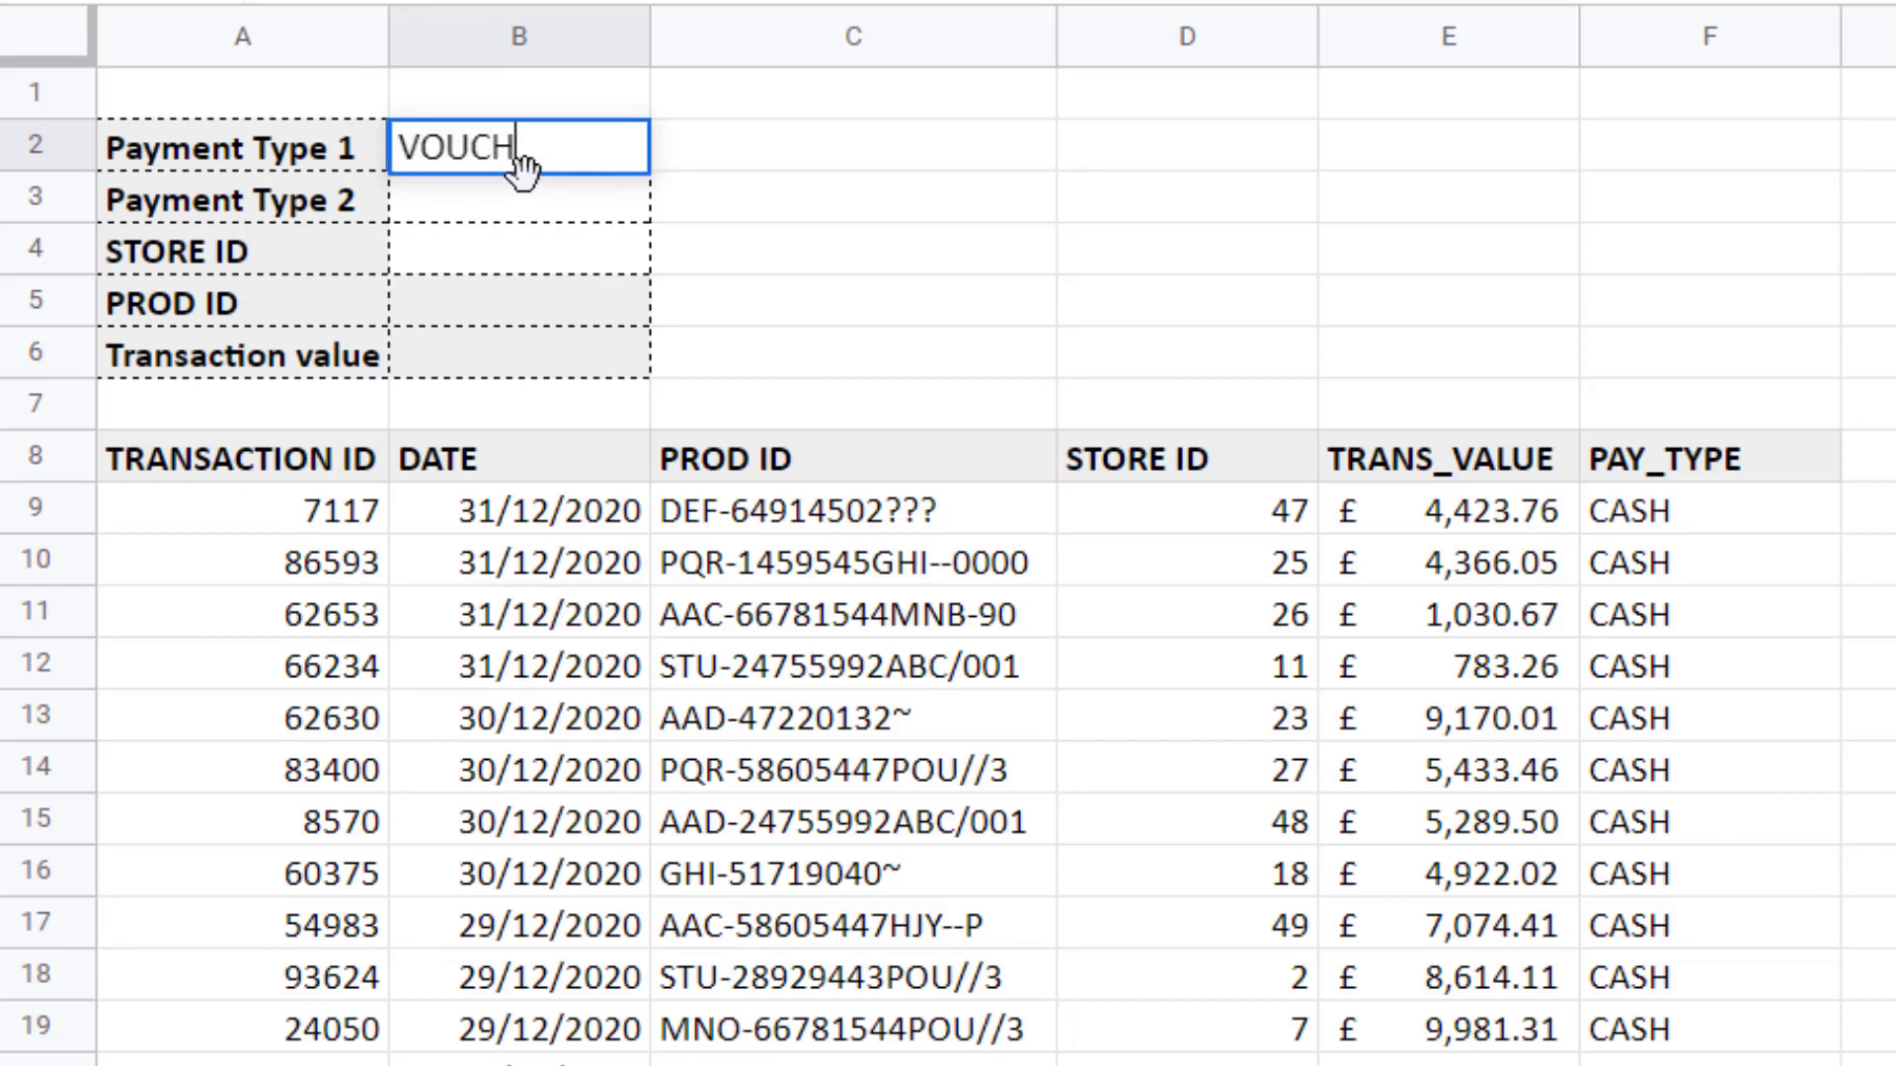
pyautogui.press('Return')
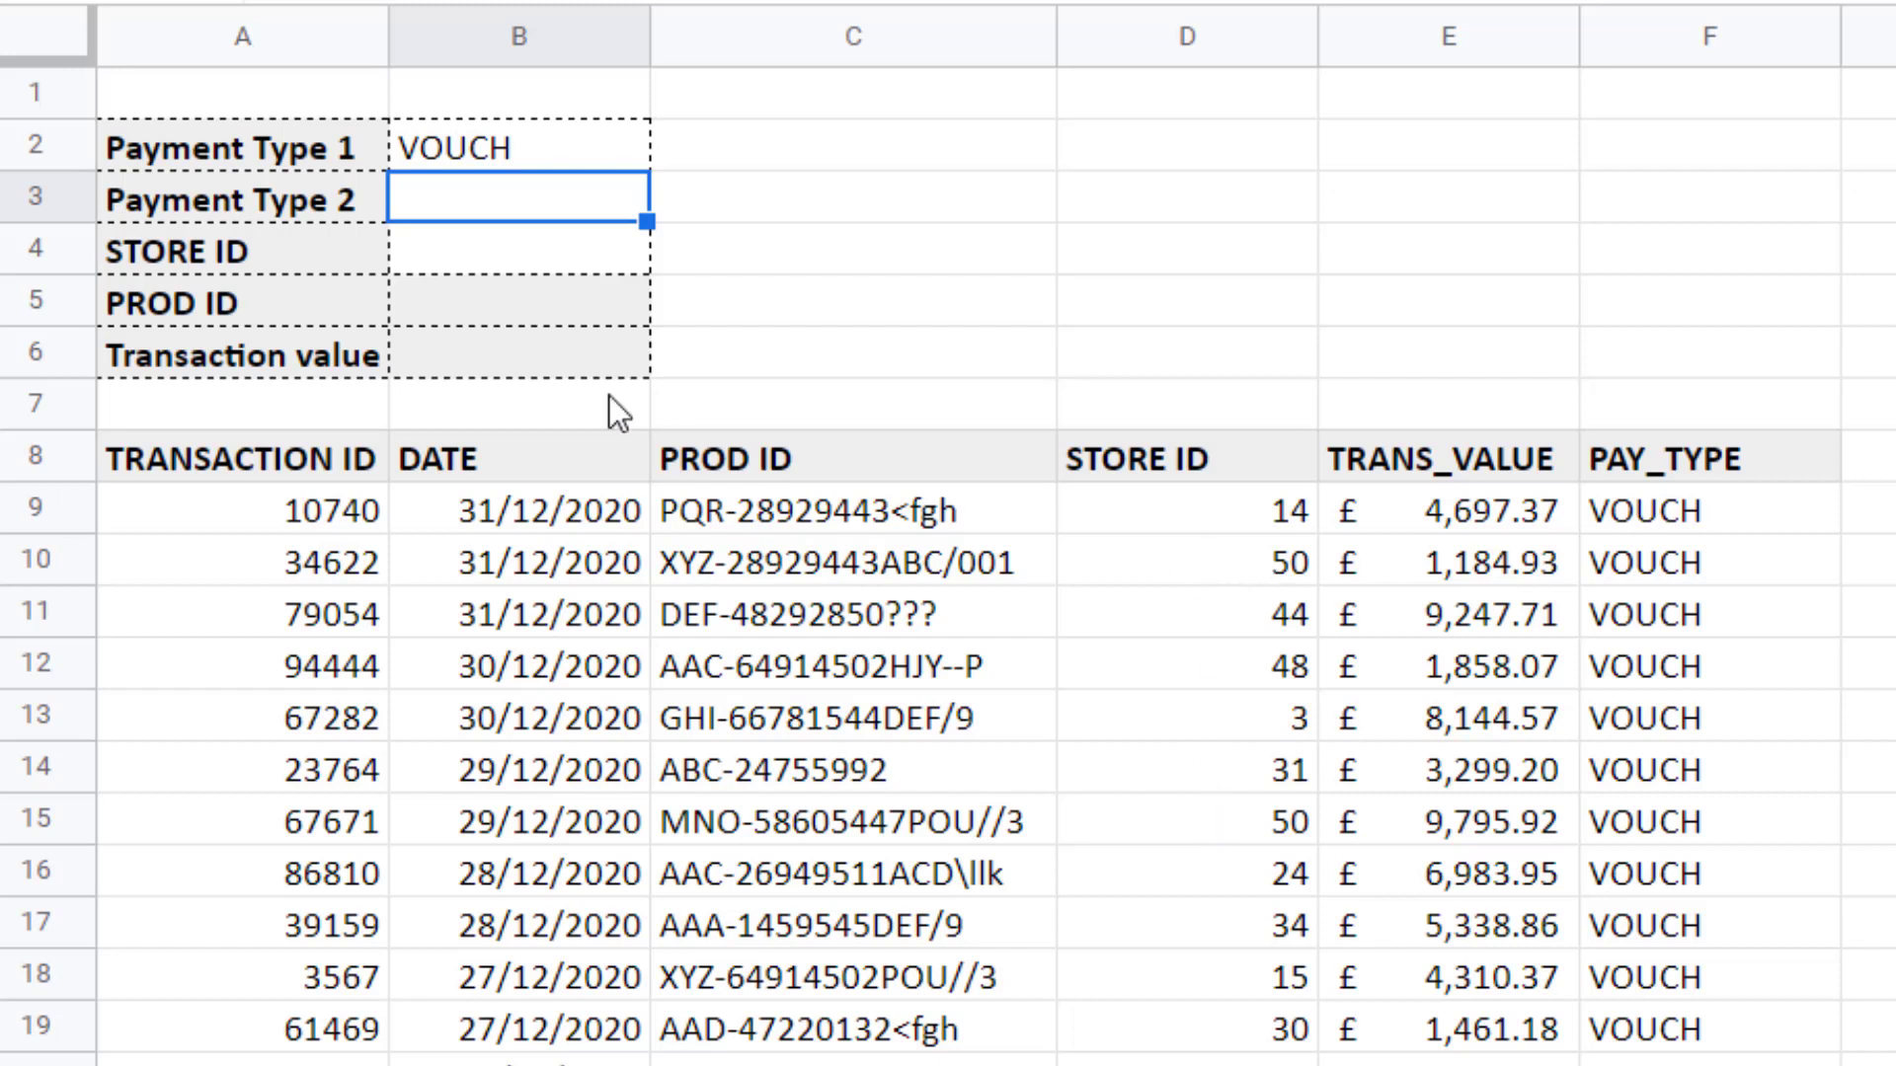
# Enter 50 as the STORE ID in B4.
pyautogui.click(476, 253)
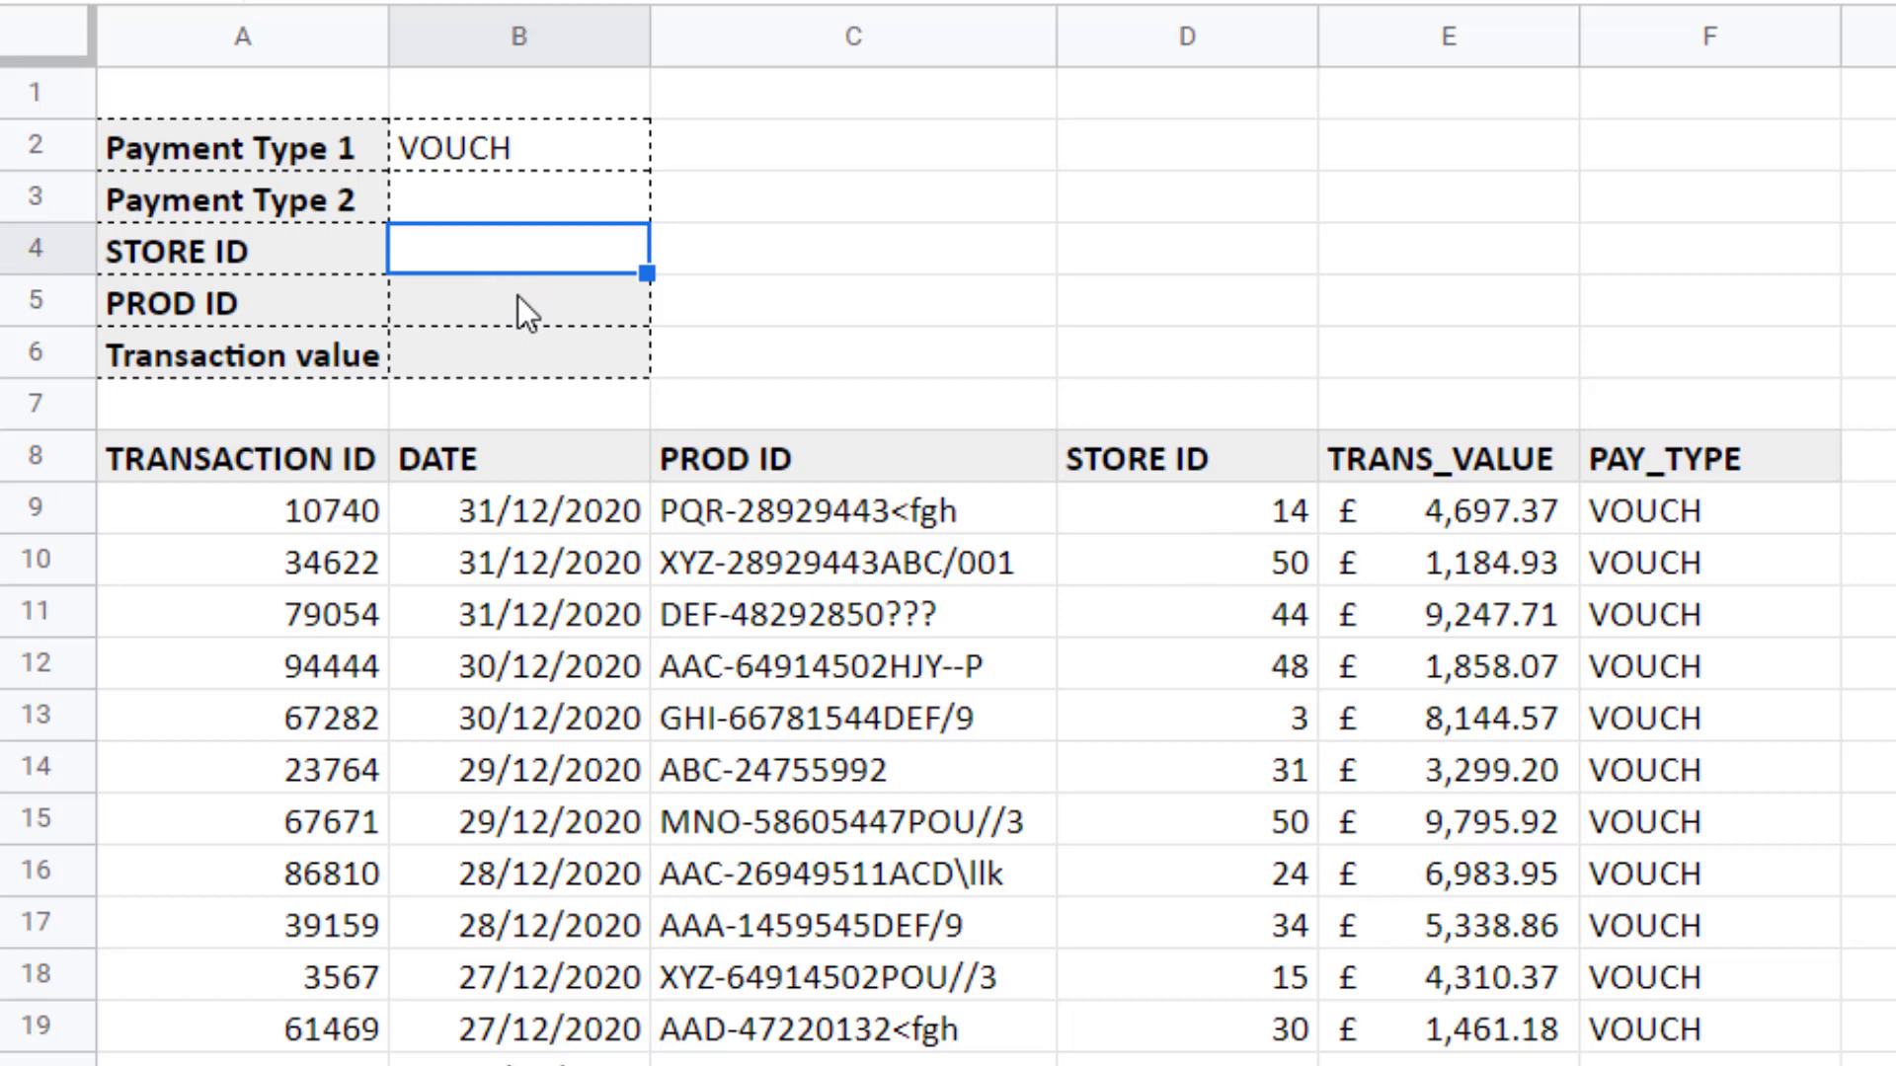
pyautogui.write('50')
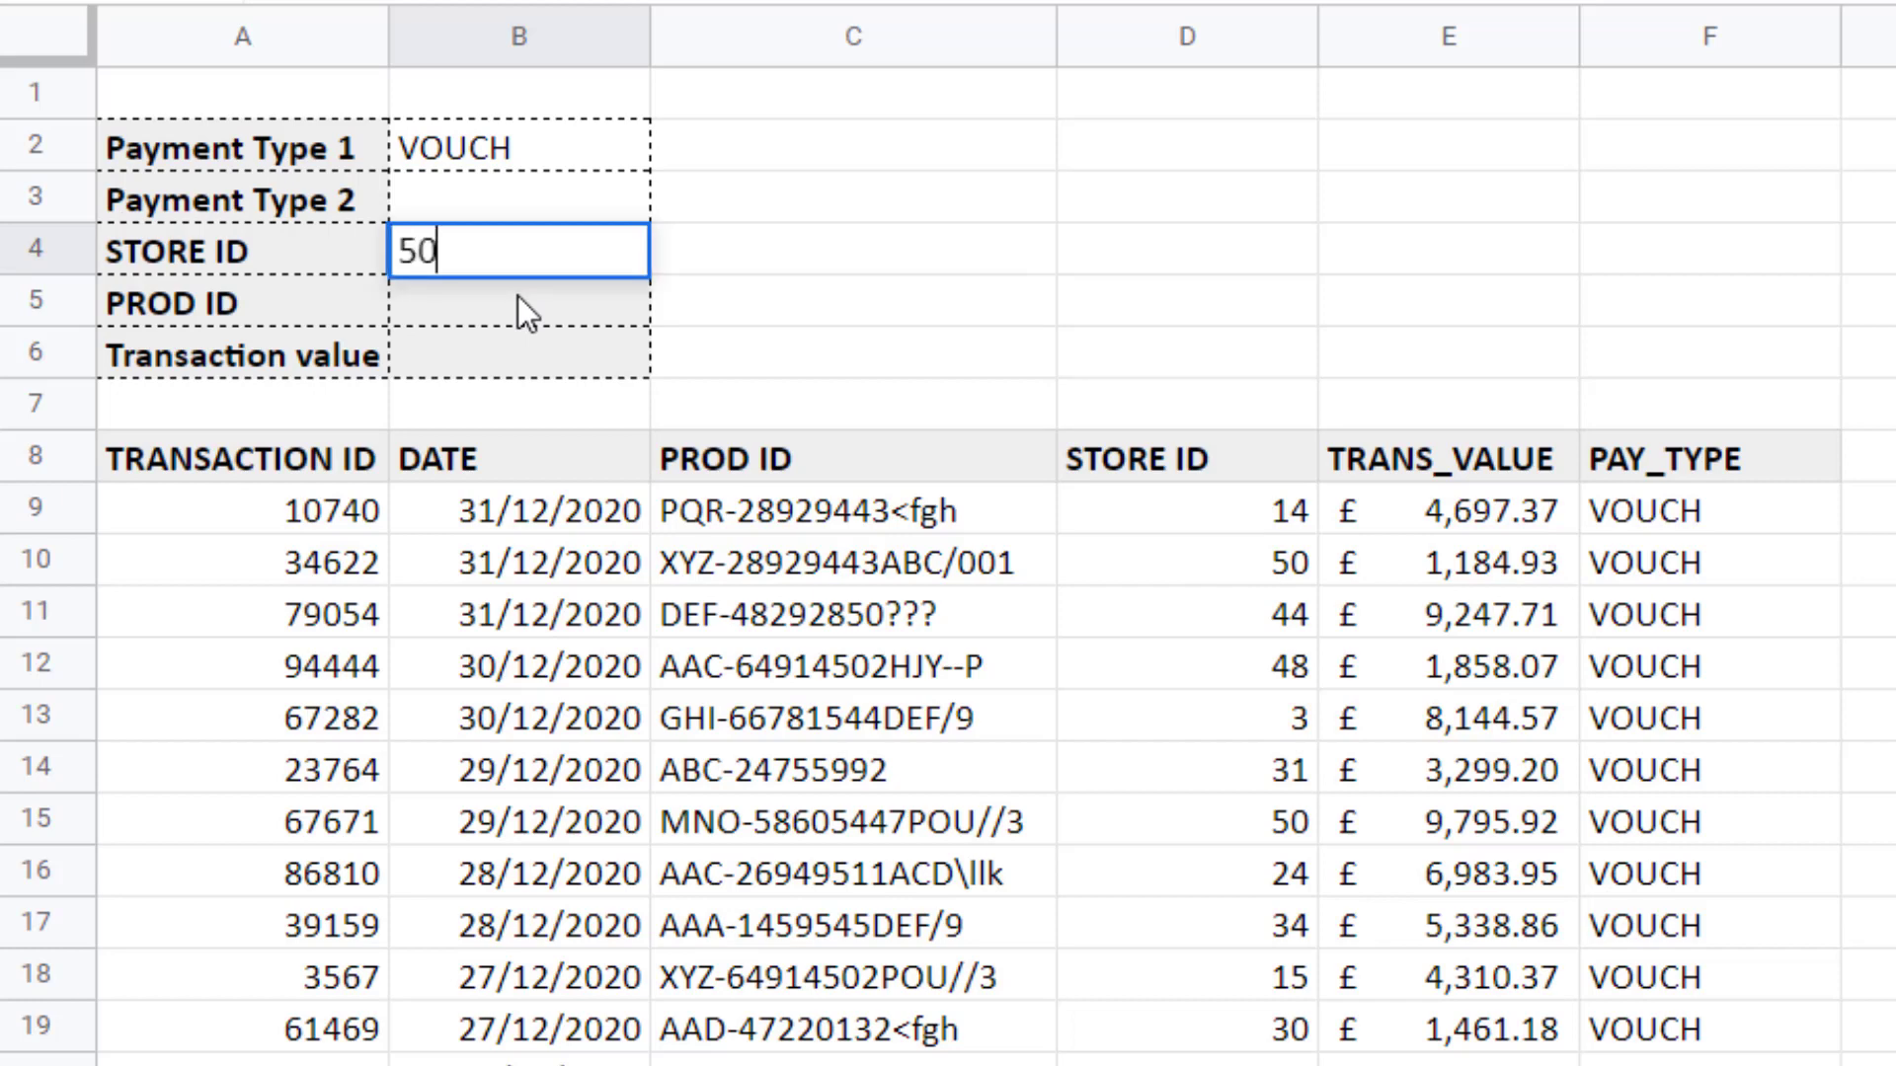
pyautogui.press('Return')
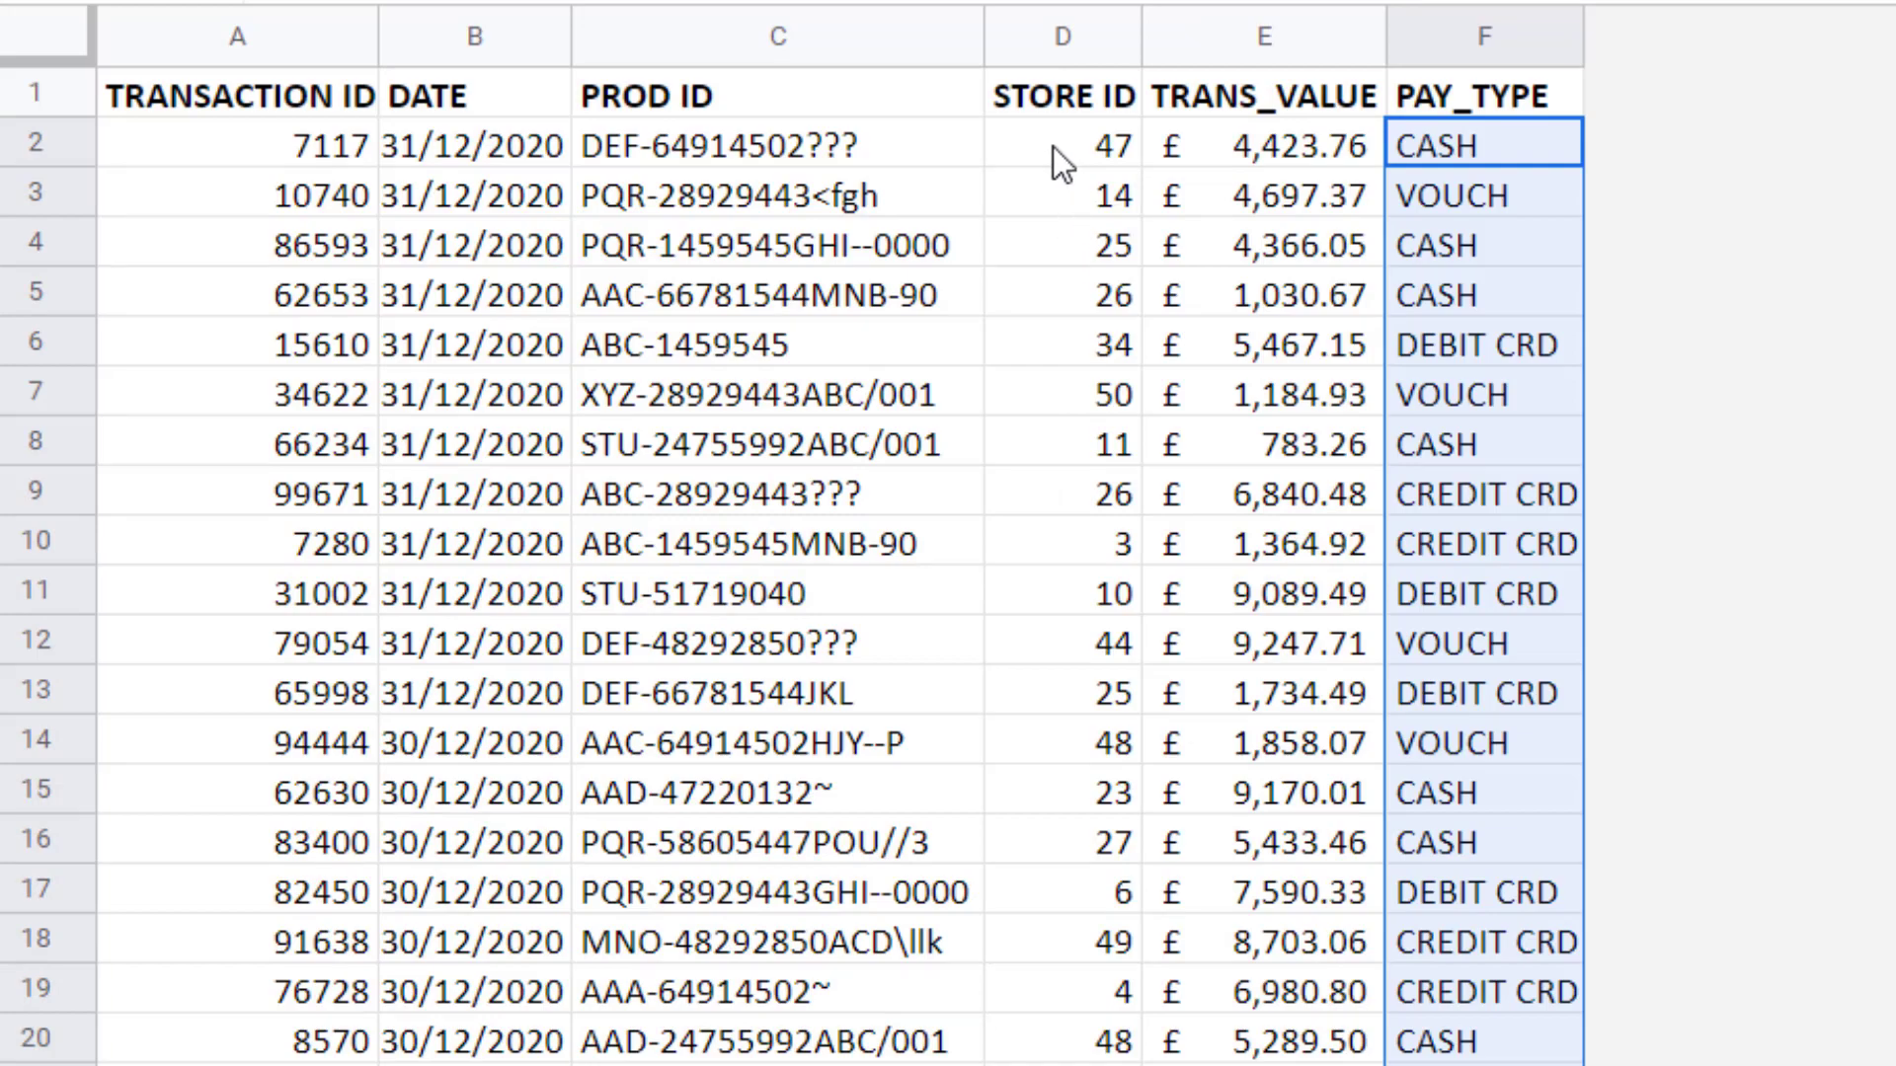
# Name the store-ID cells D2:D371 on Transactions Data Store_ID.
pyautogui.click(1053, 146)
pyautogui.hotkey('ctrl', 'shift', 'Down')
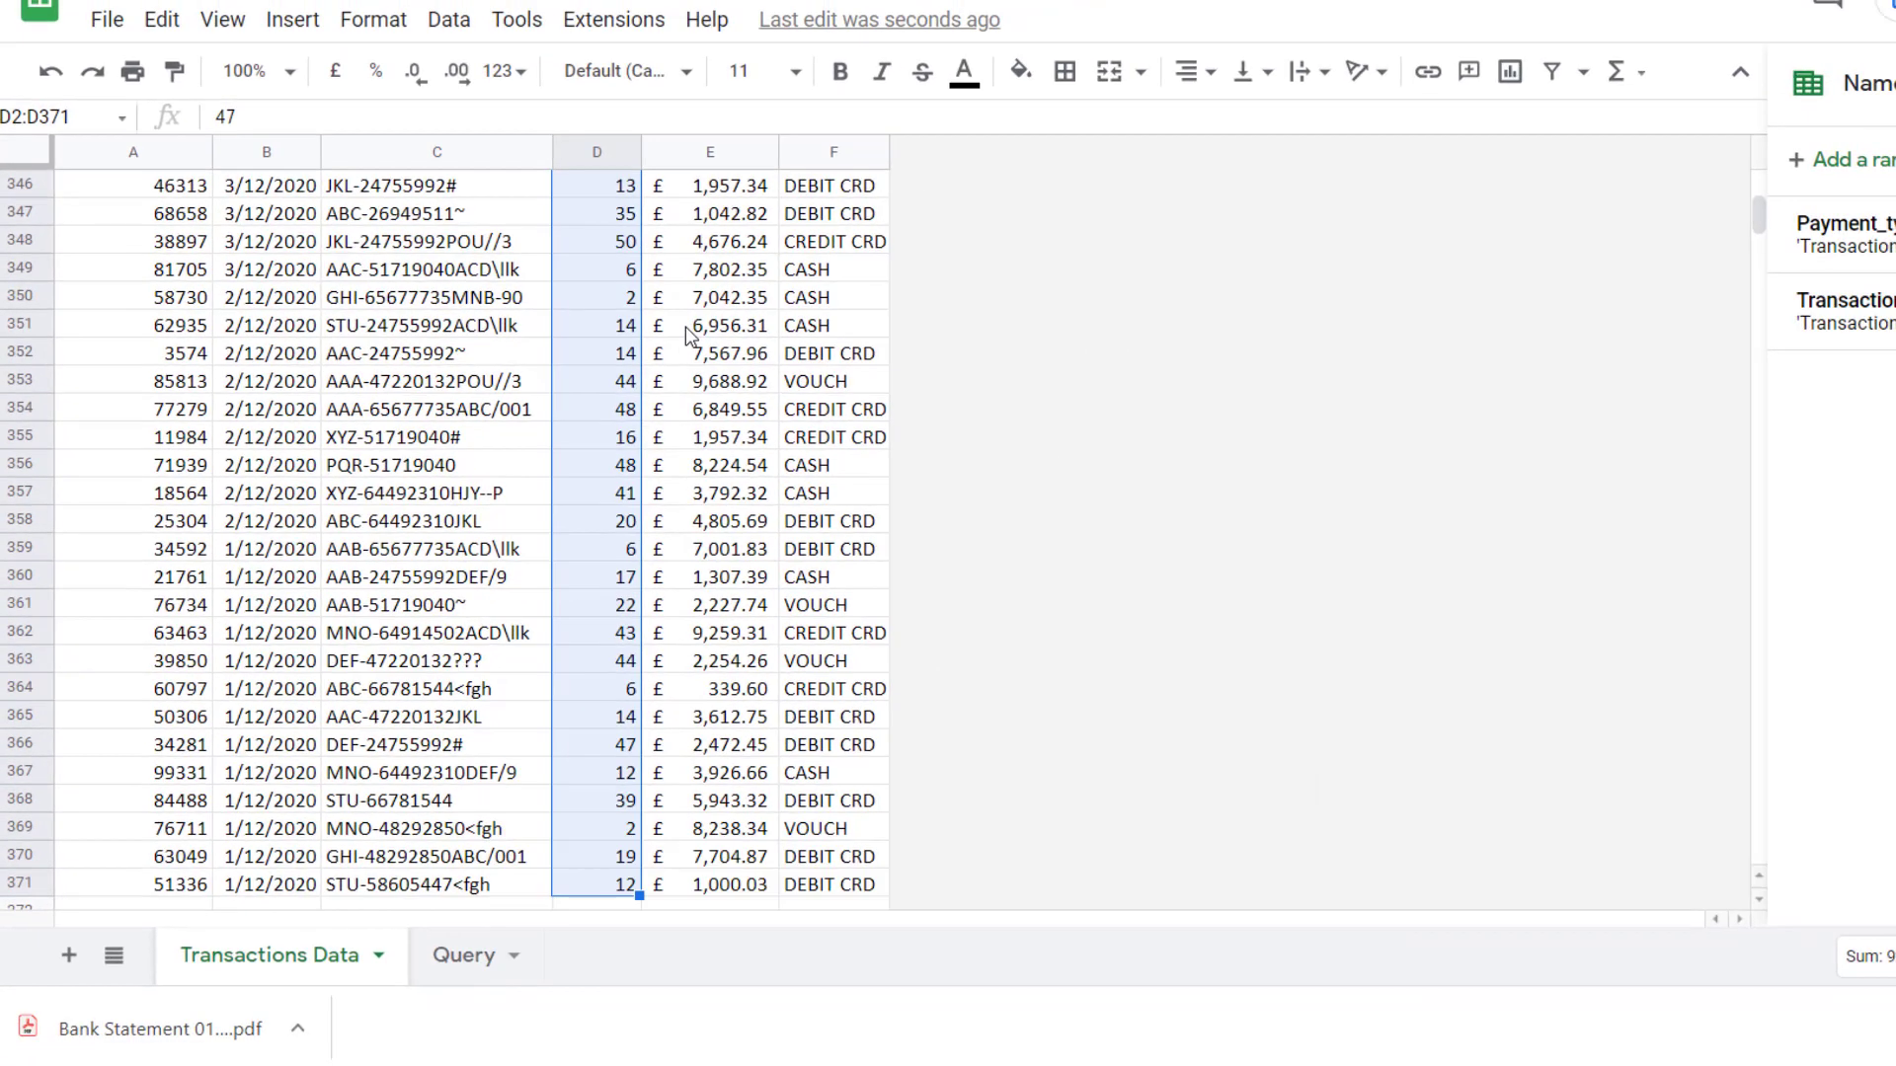
pyautogui.hotkey('ctrl', 'BackSpace')
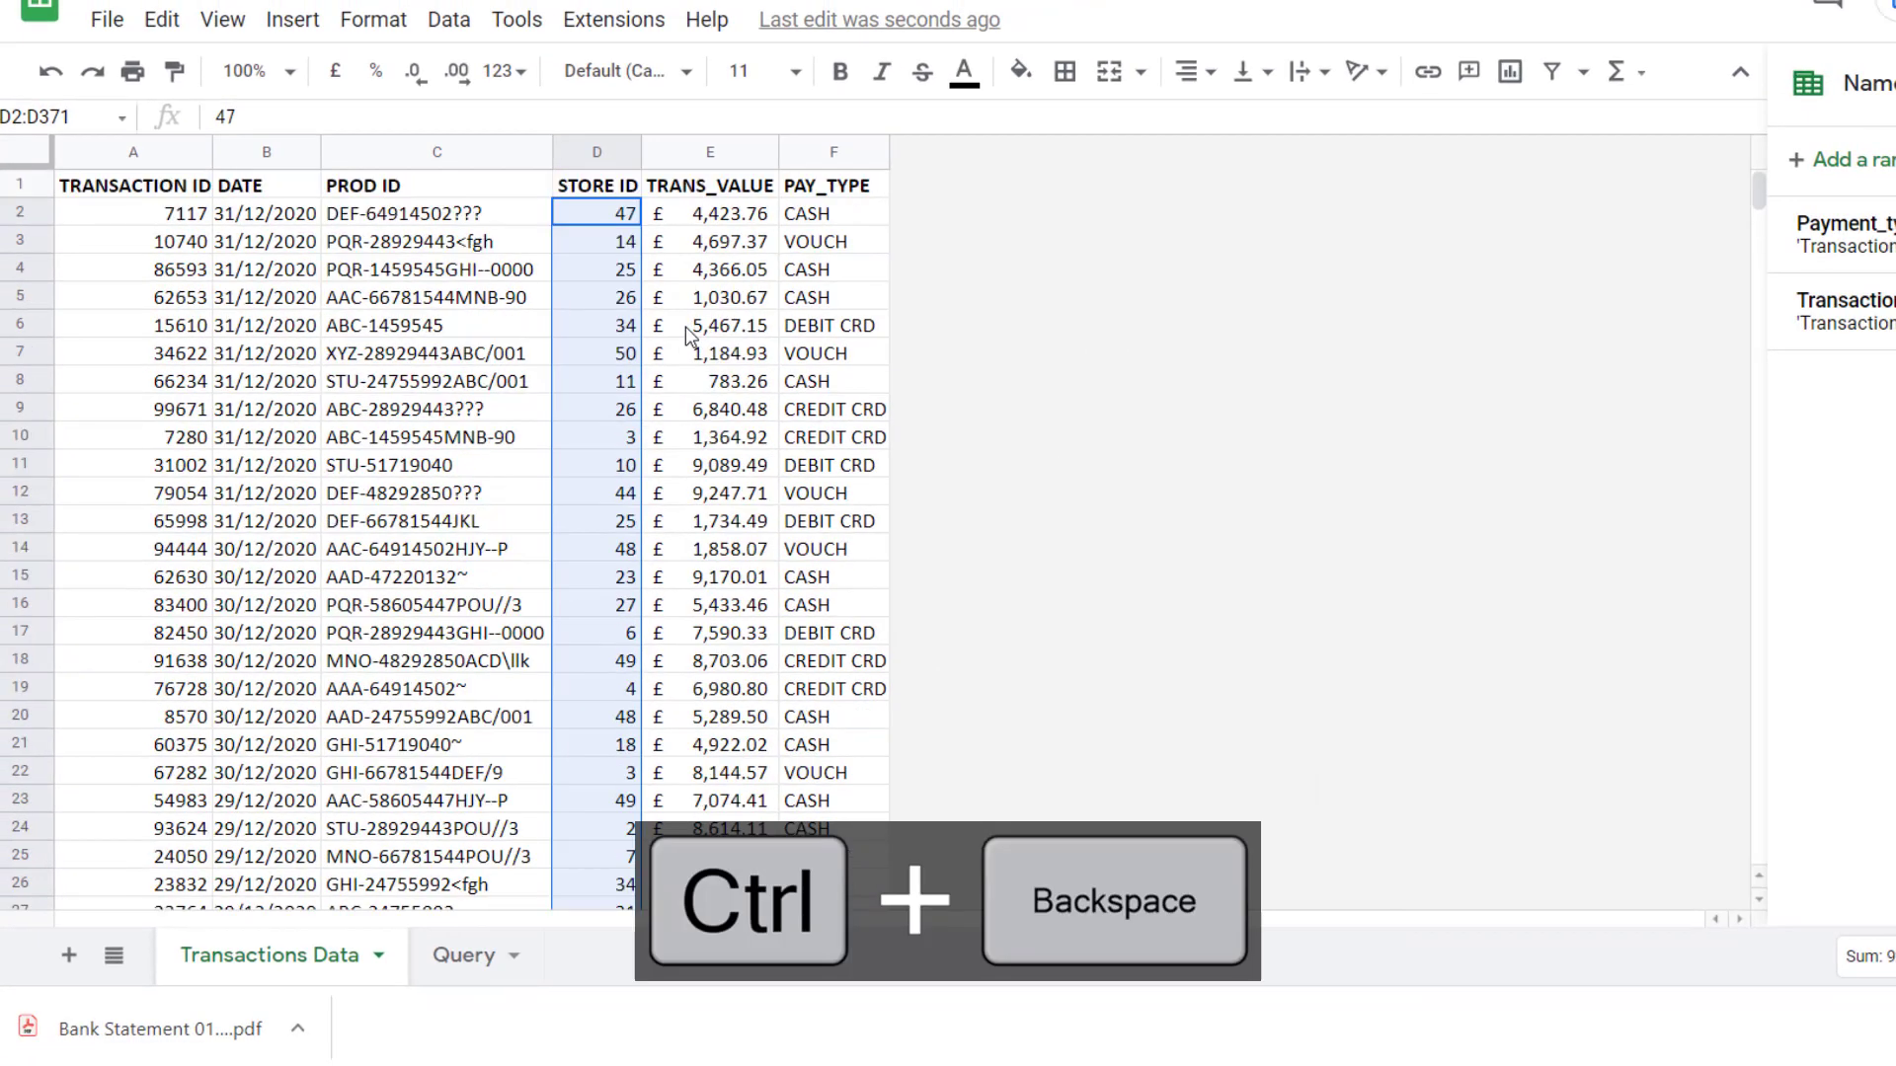
pyautogui.hotkey('ctrl', 'j')
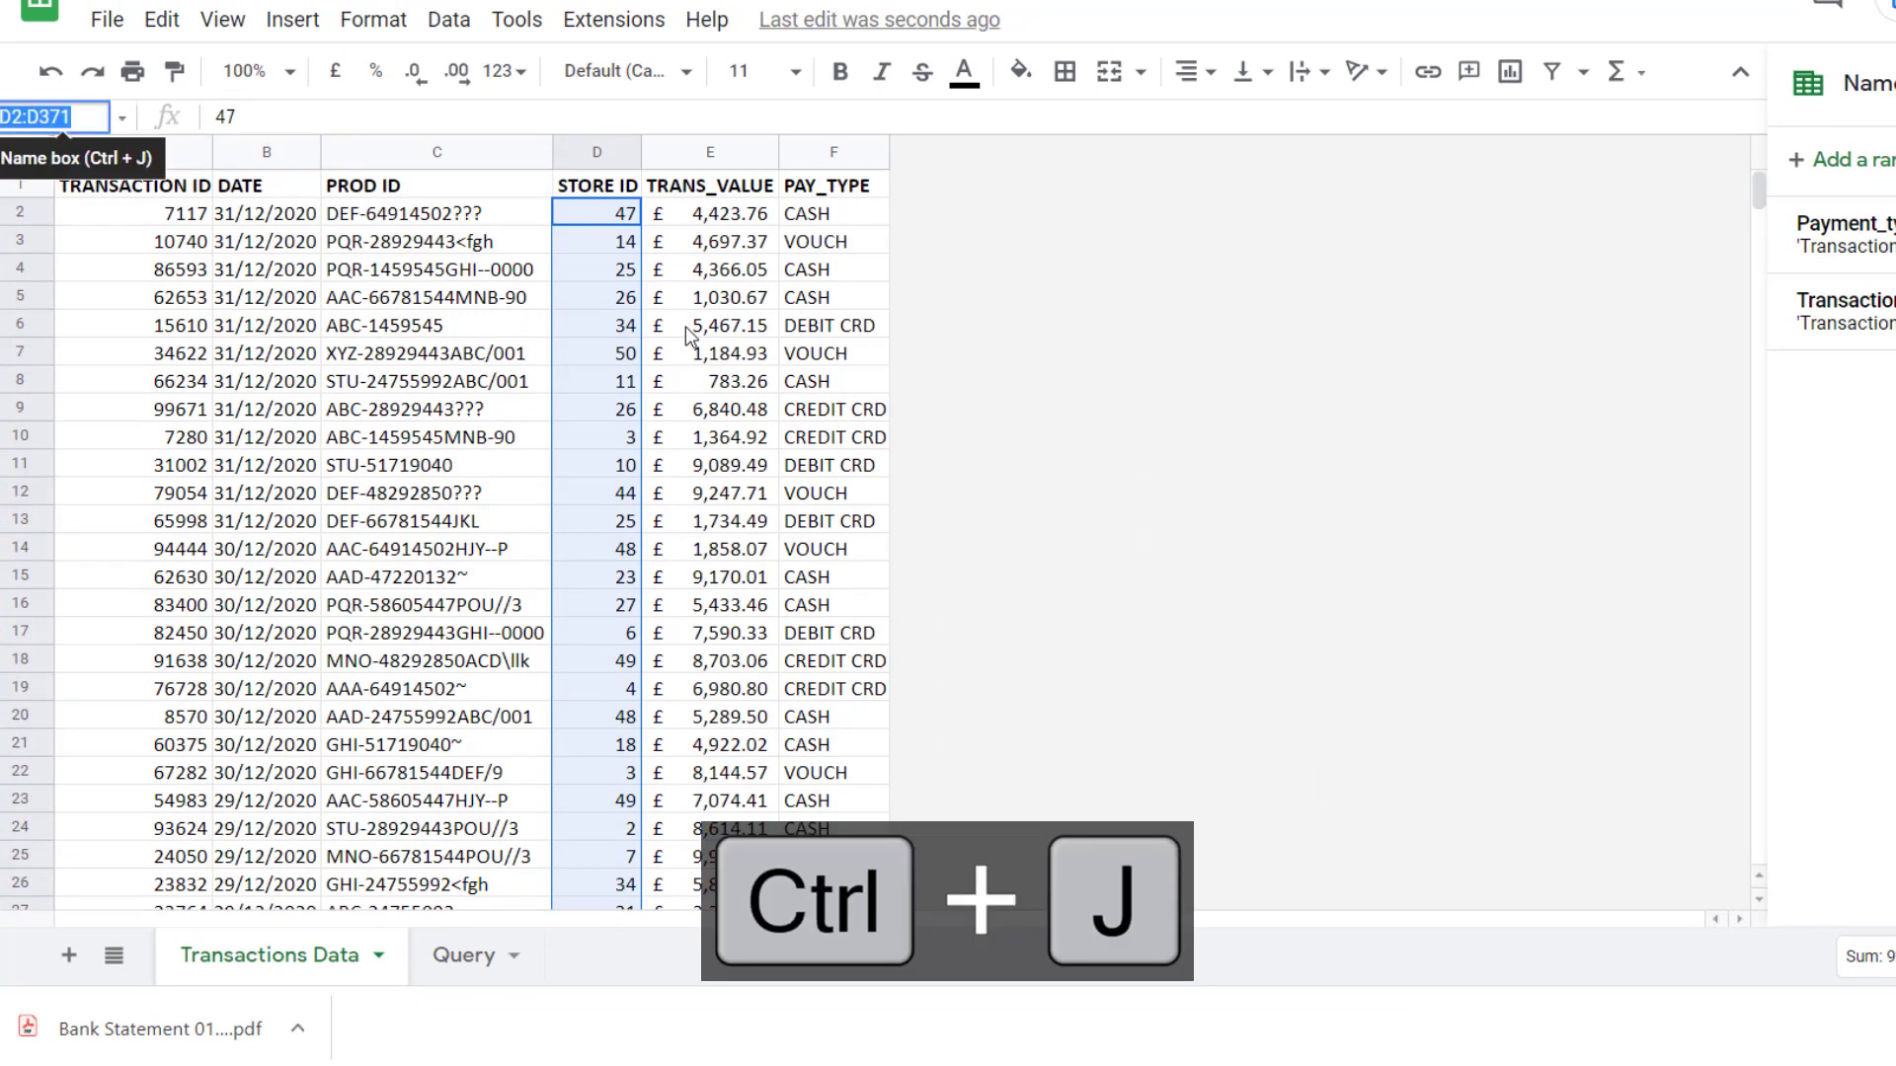
pyautogui.write('Store')
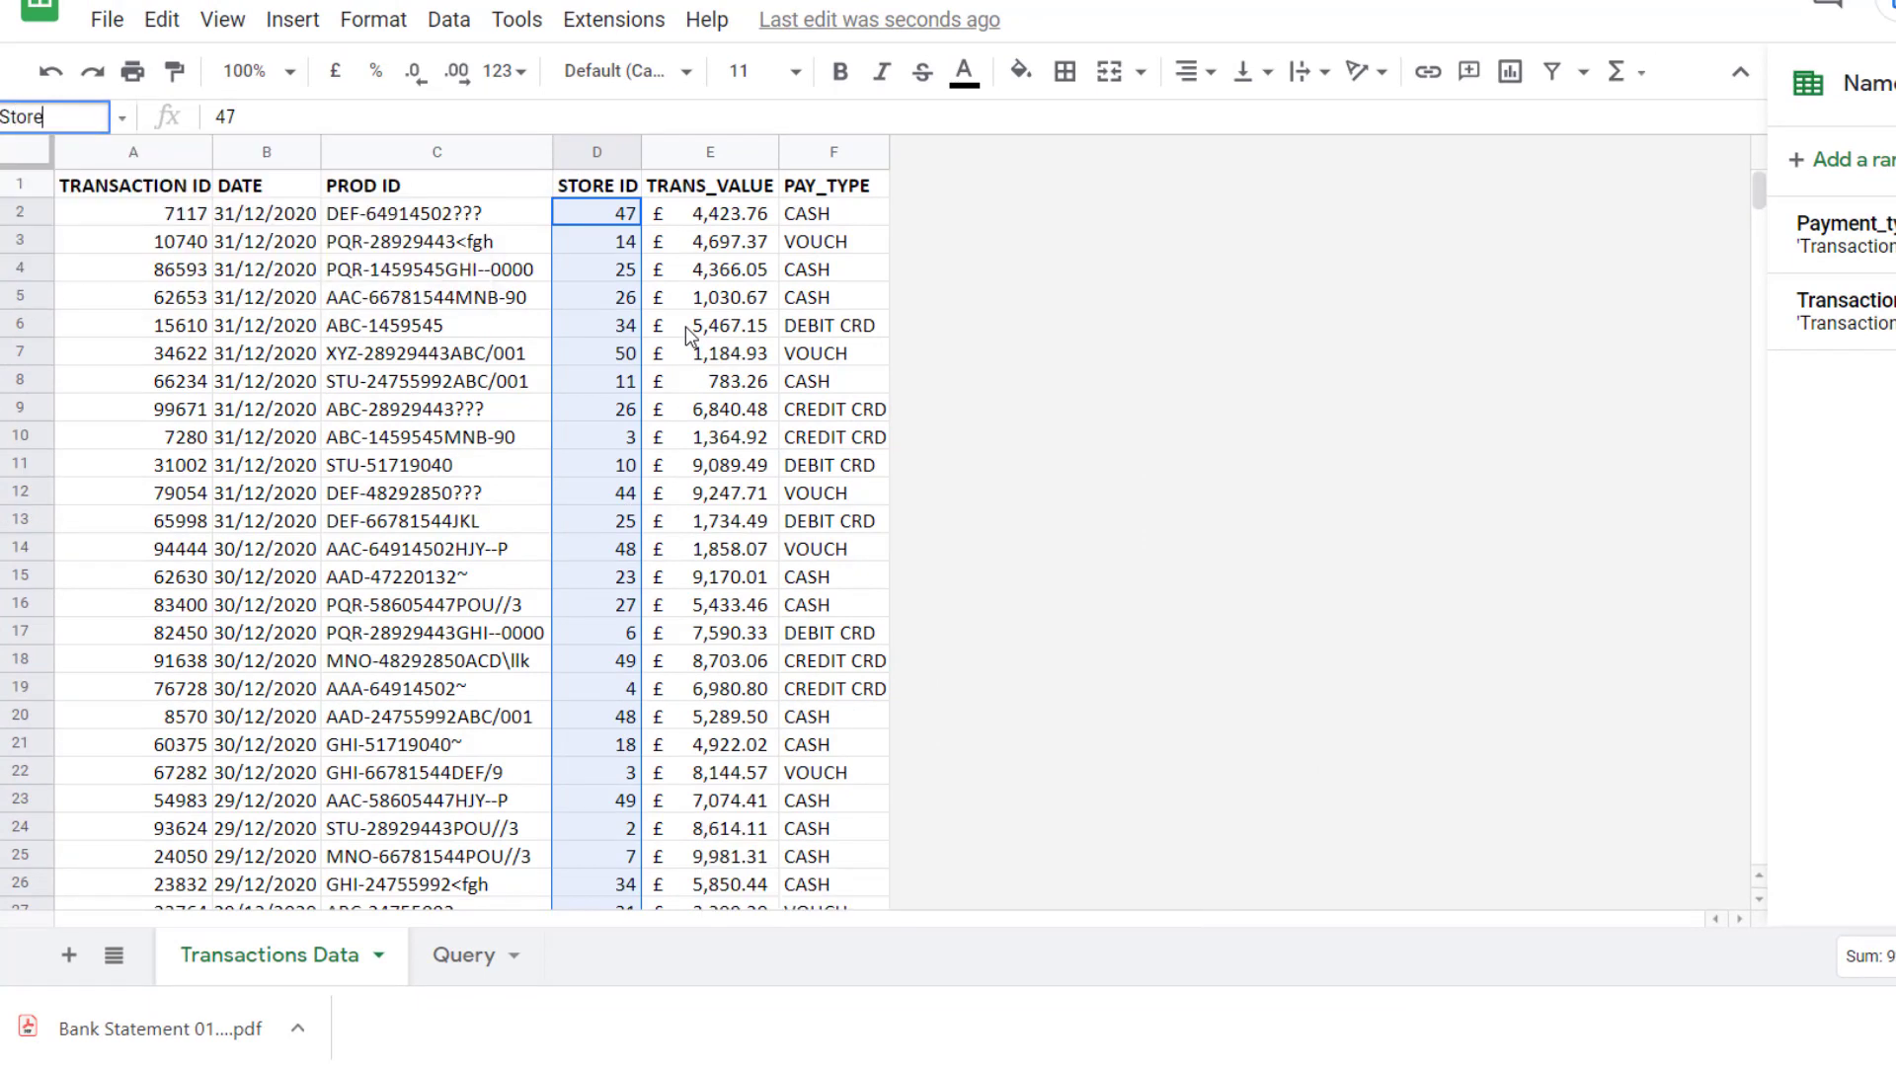
pyautogui.write('_ID')
pyautogui.press('Return')
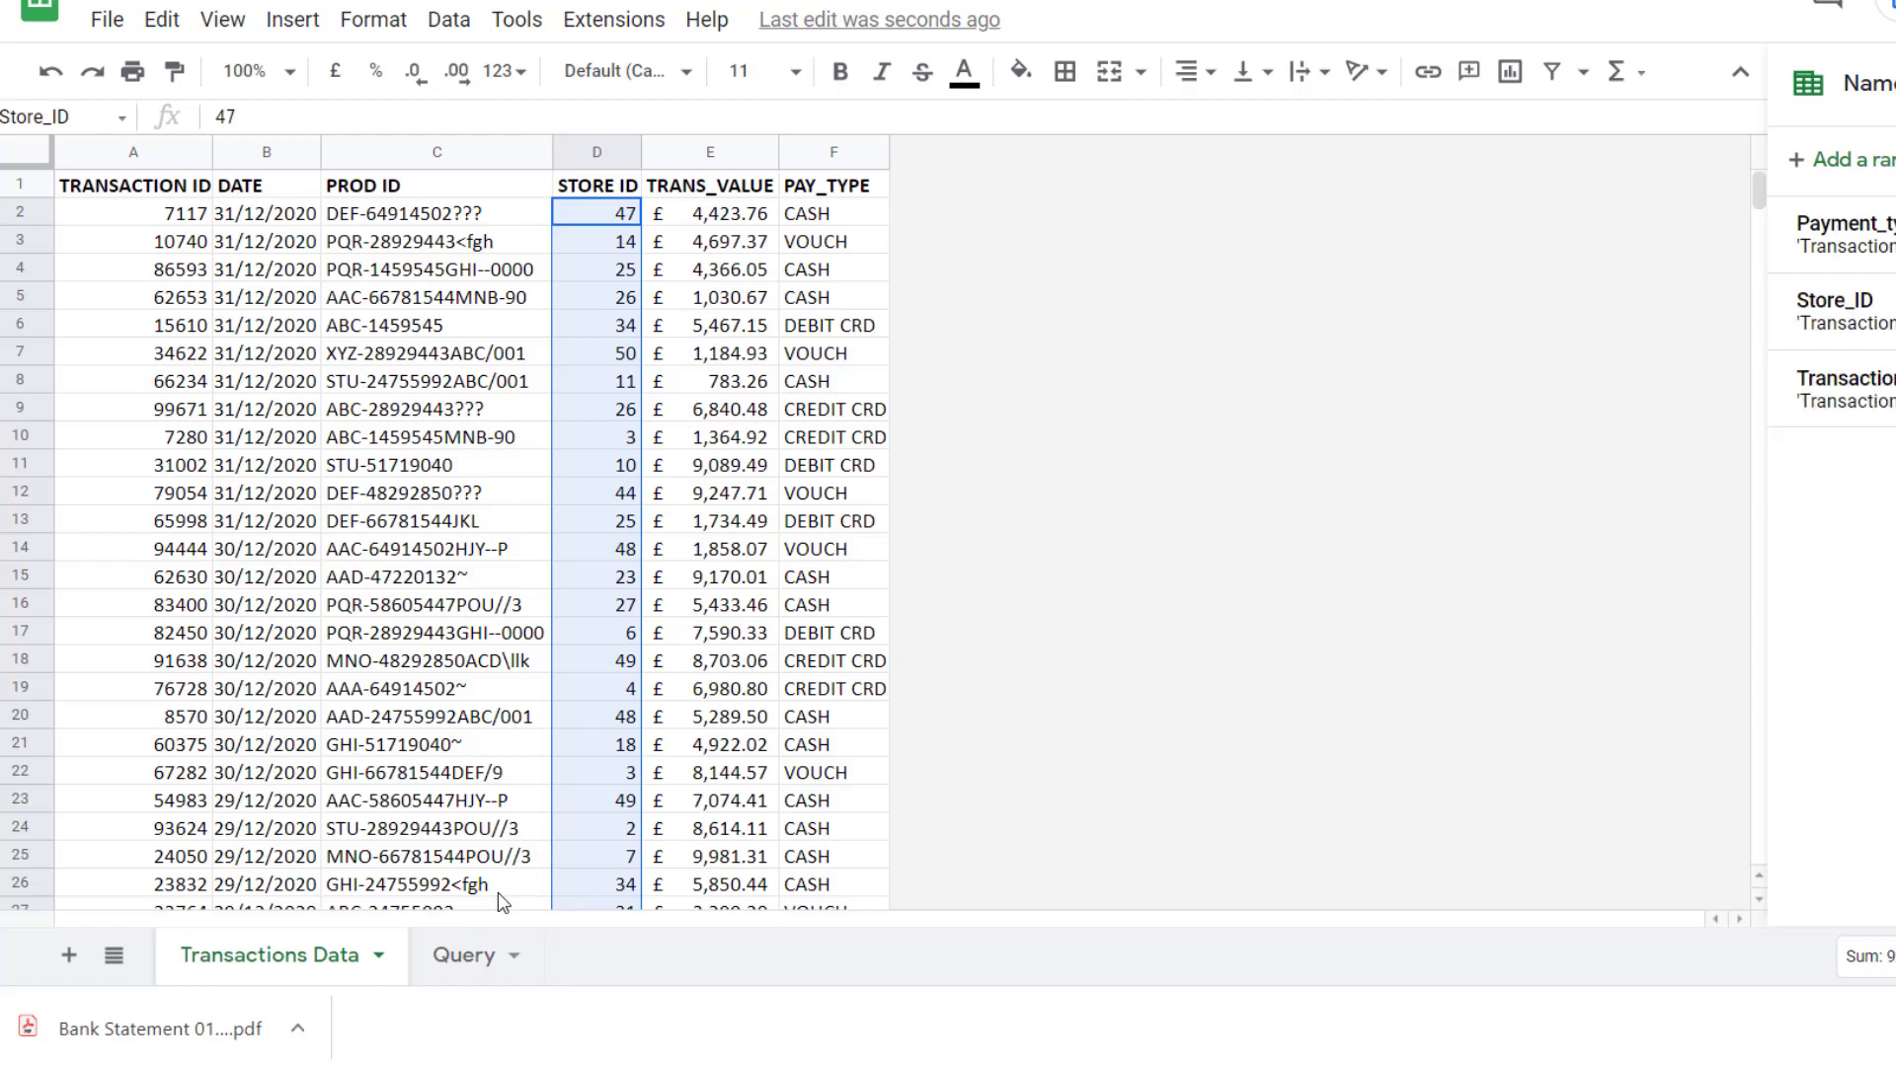
# Add the condition Store_ID=B4 to the A9 FILTER formula on the Query sheet.
pyautogui.click(454, 955)
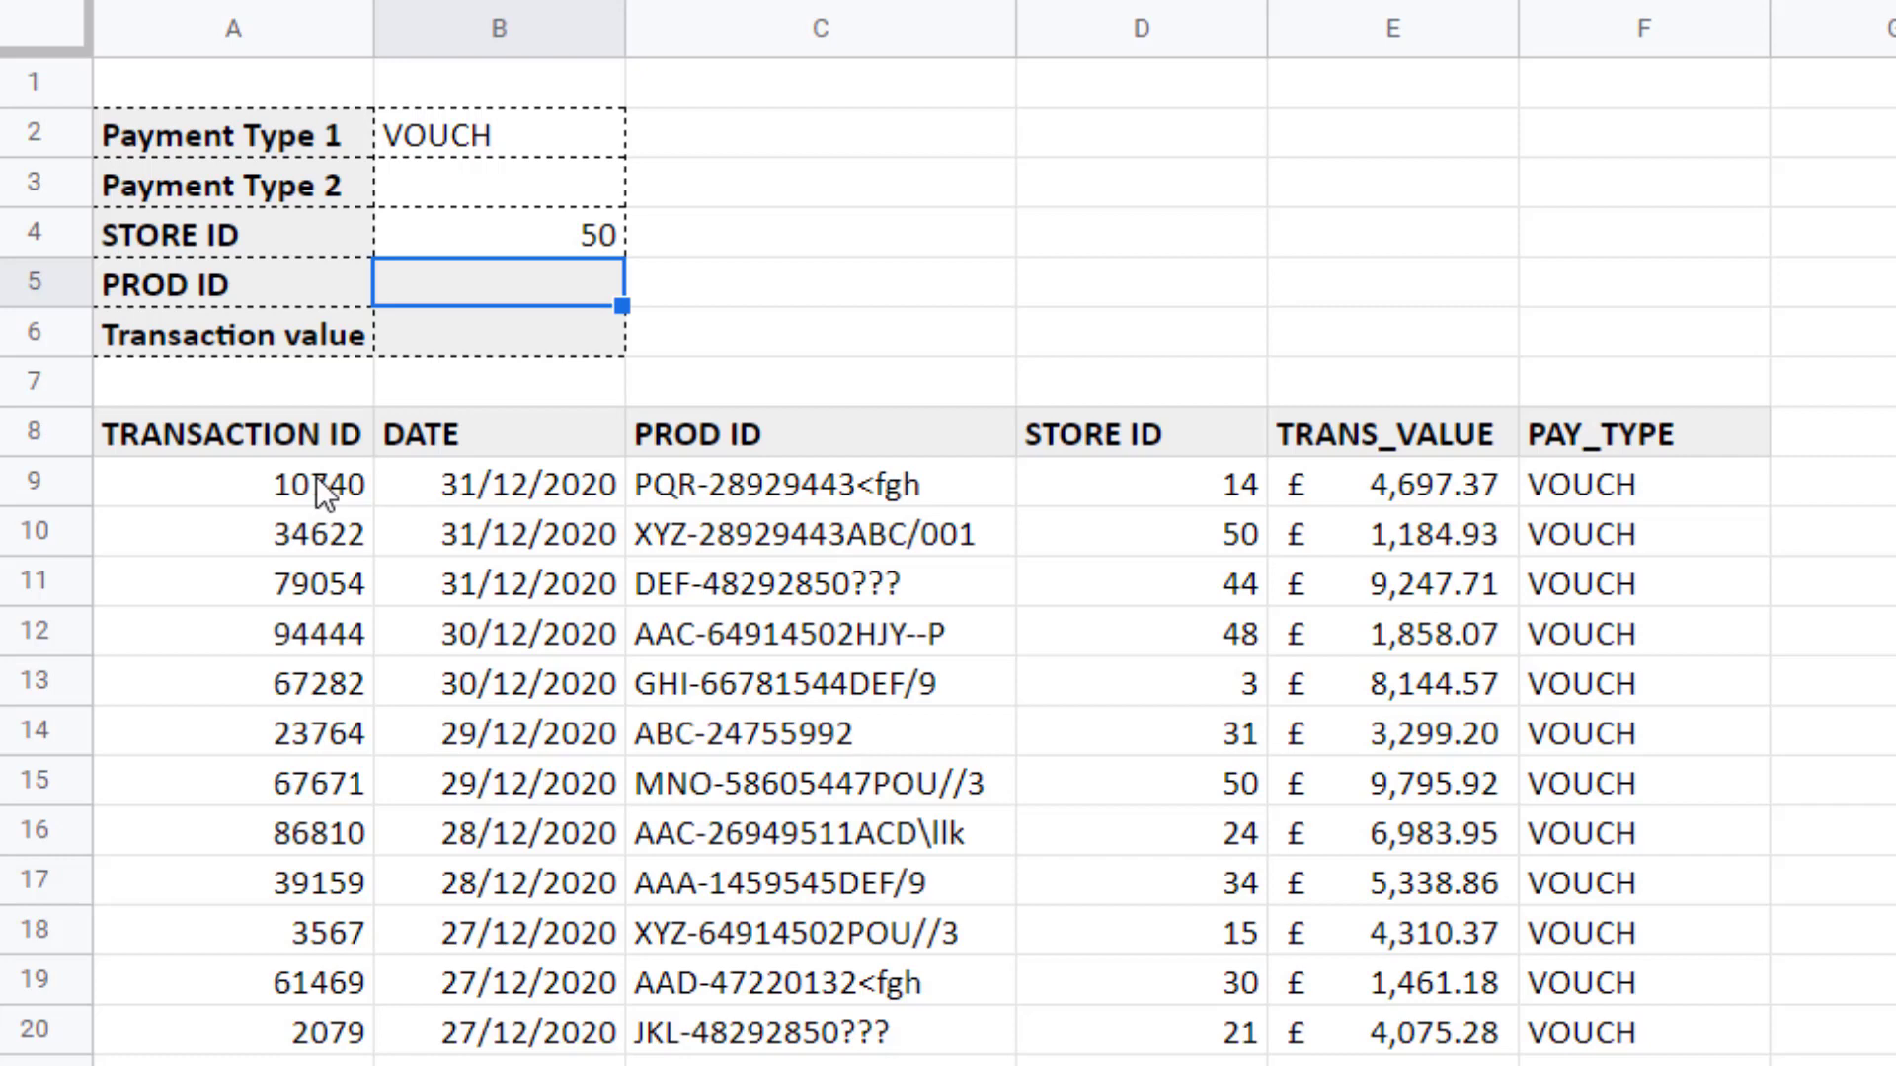
pyautogui.doubleClick(316, 476)
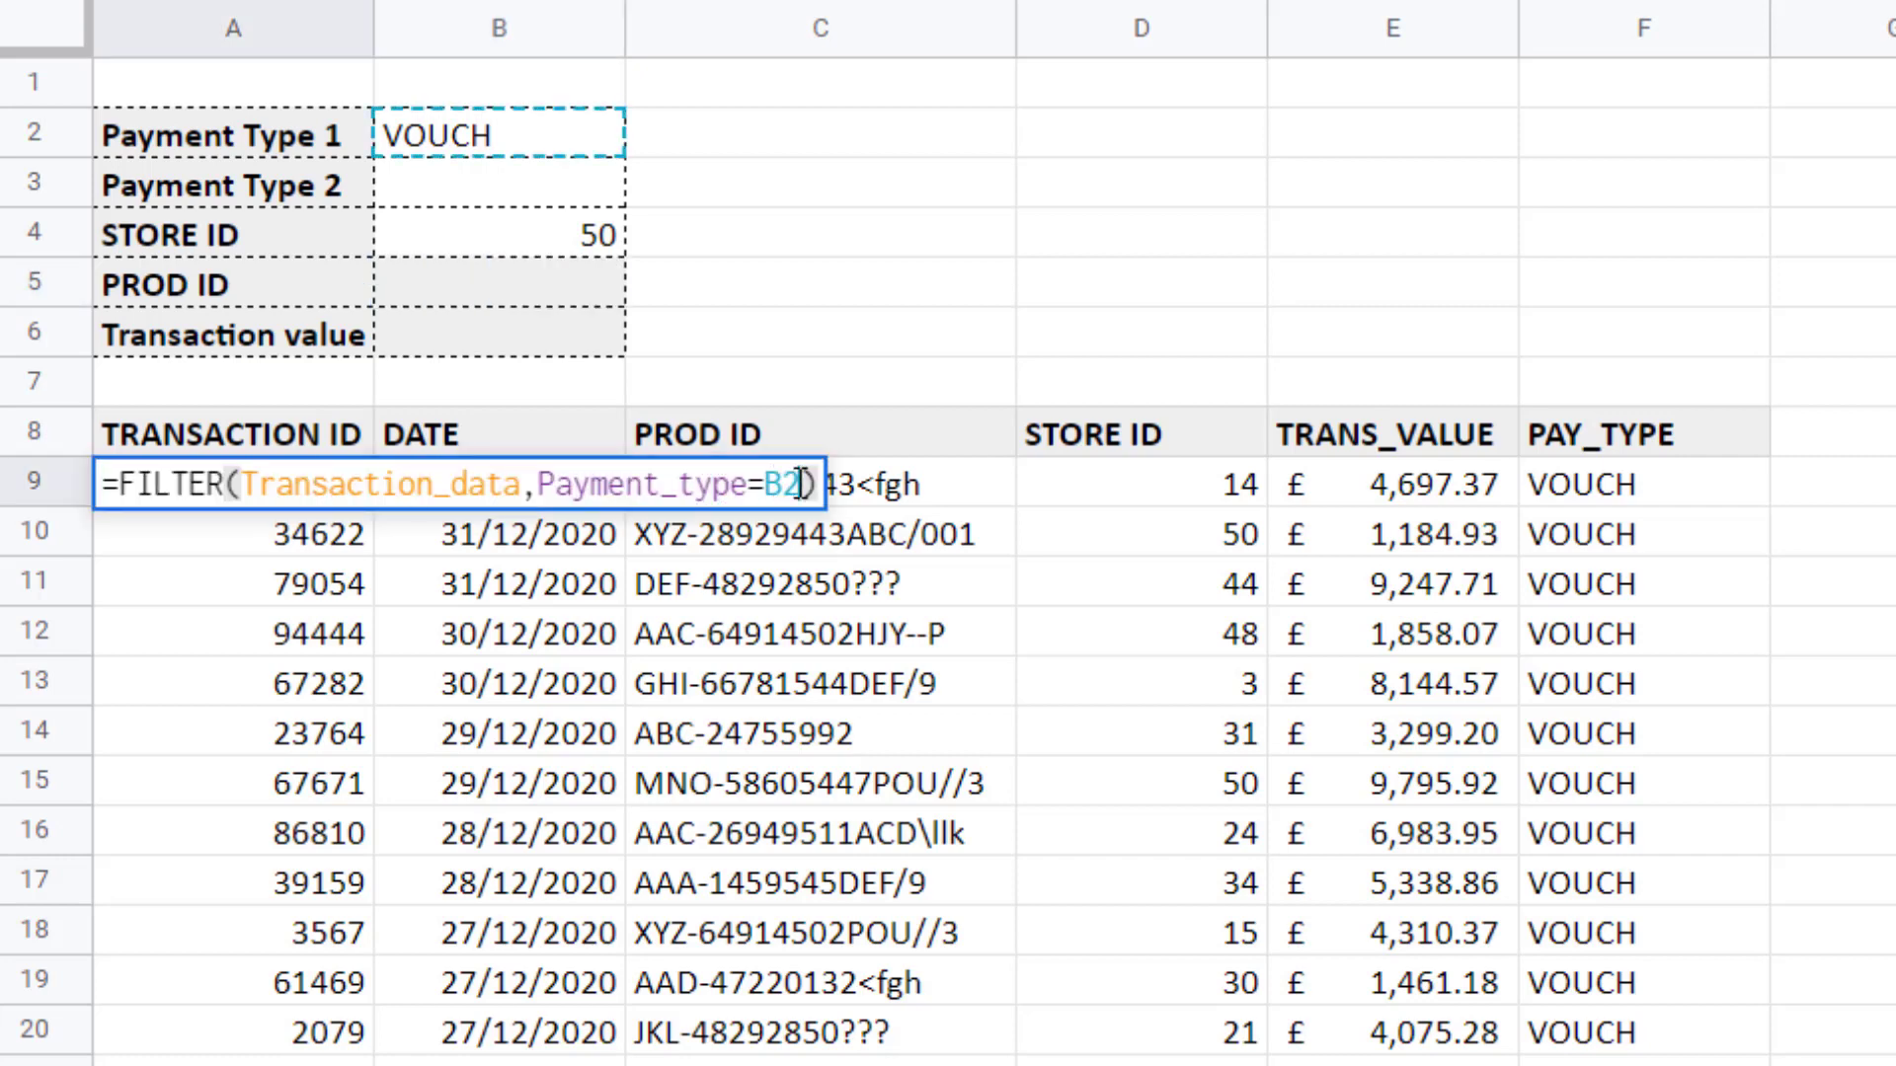
pyautogui.click(83, 498)
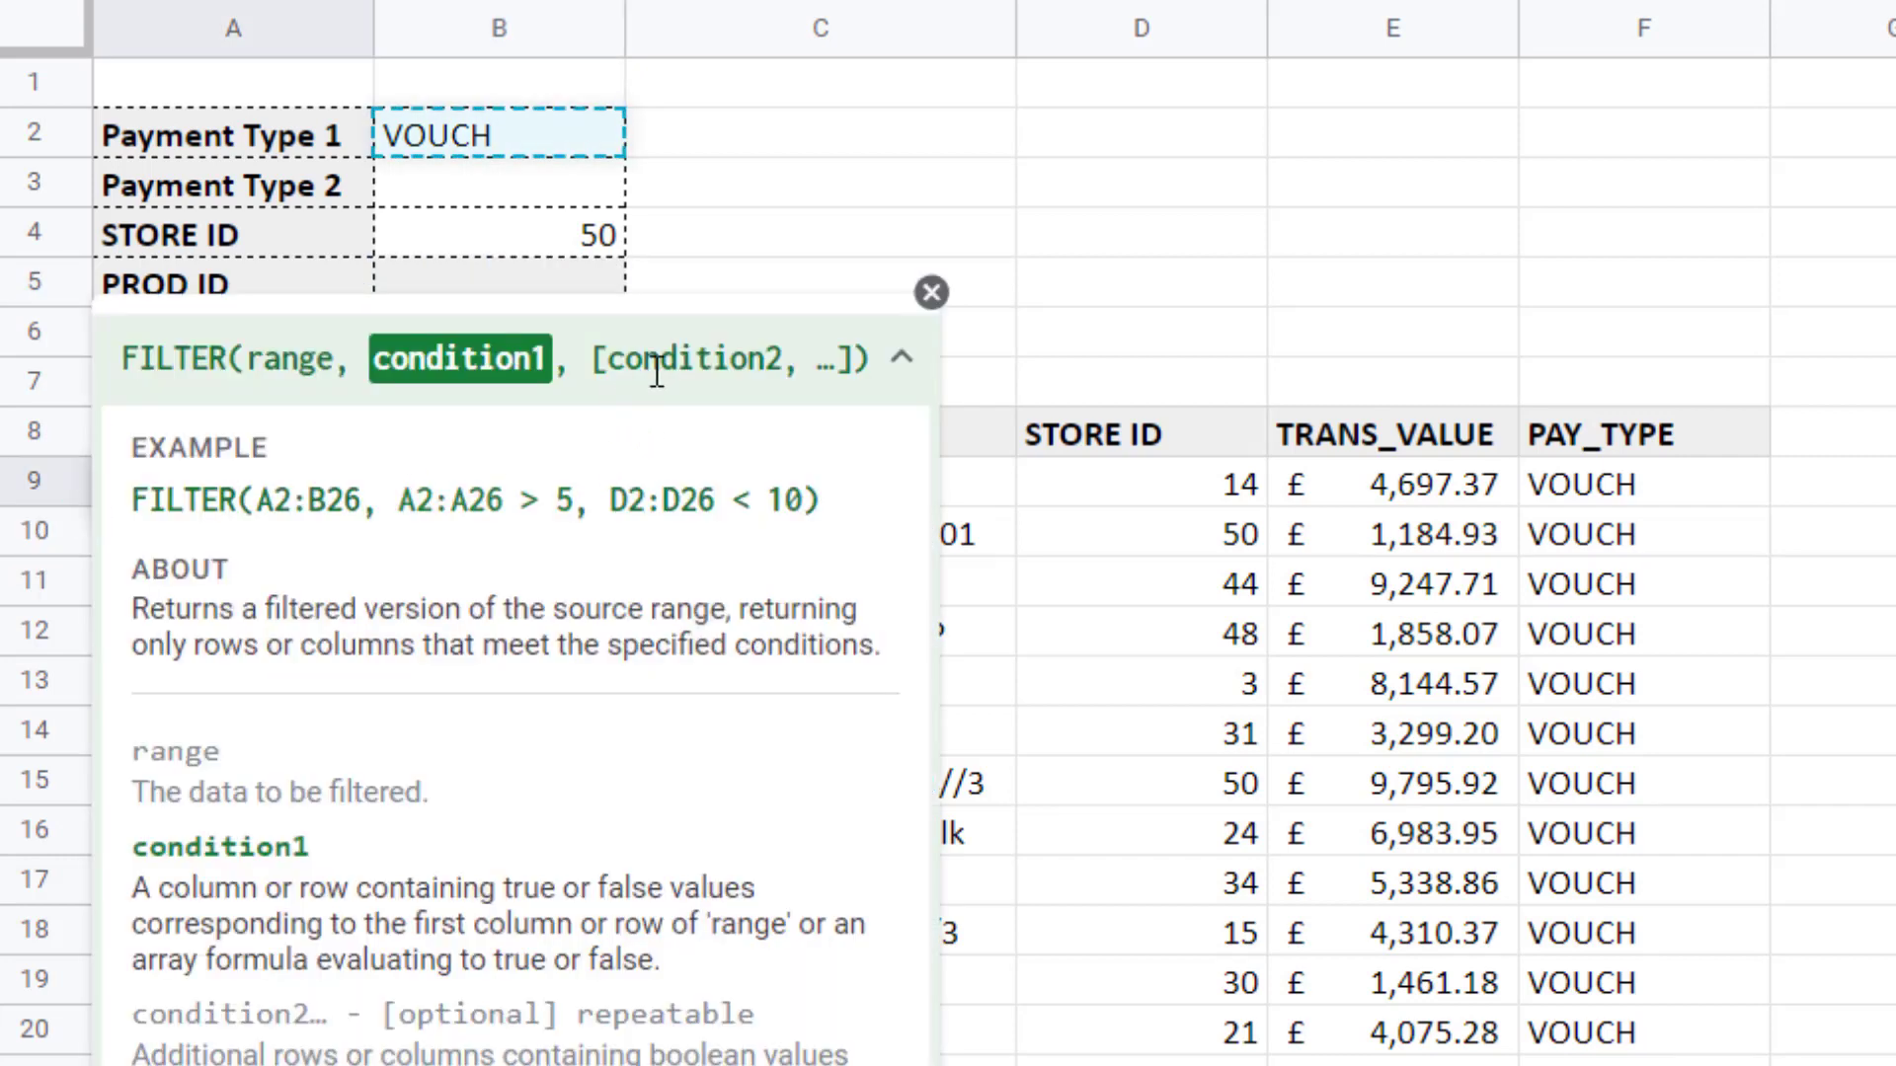
pyautogui.click(931, 292)
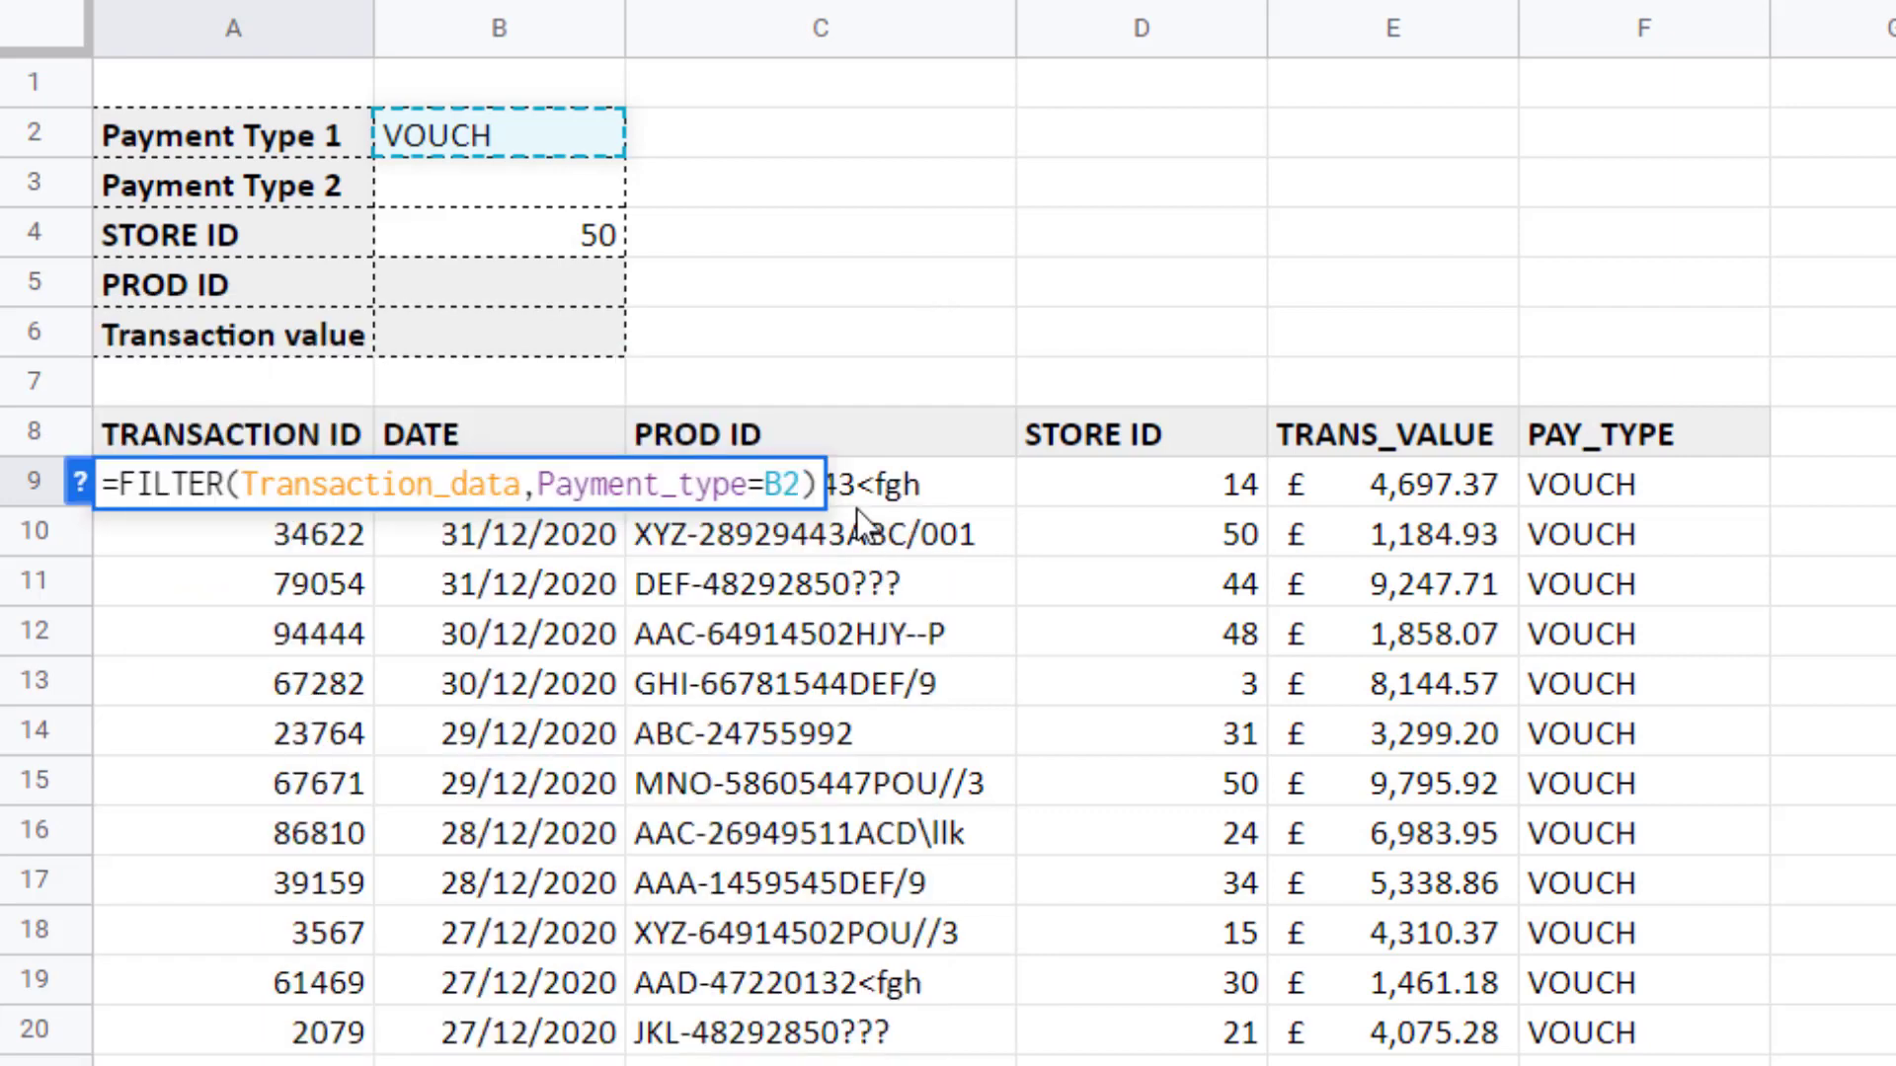
pyautogui.write(',')
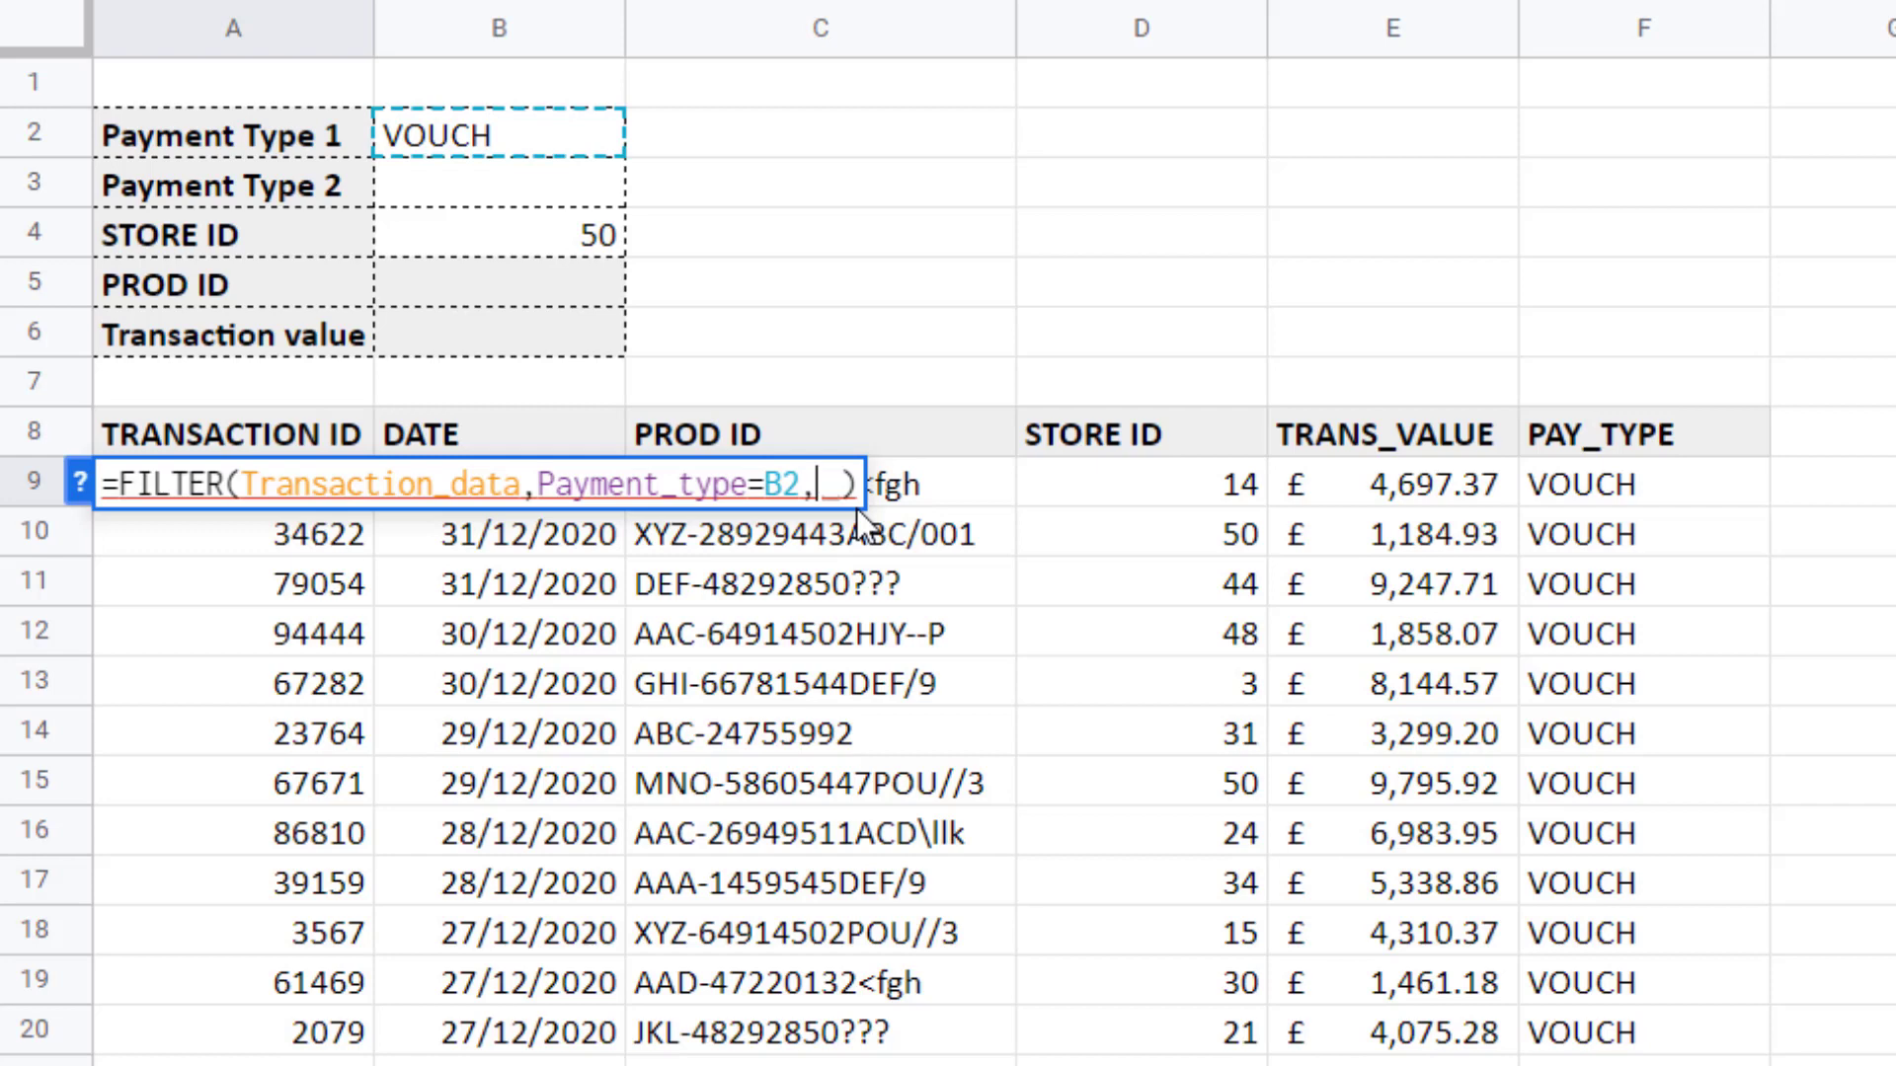
pyautogui.write('sto')
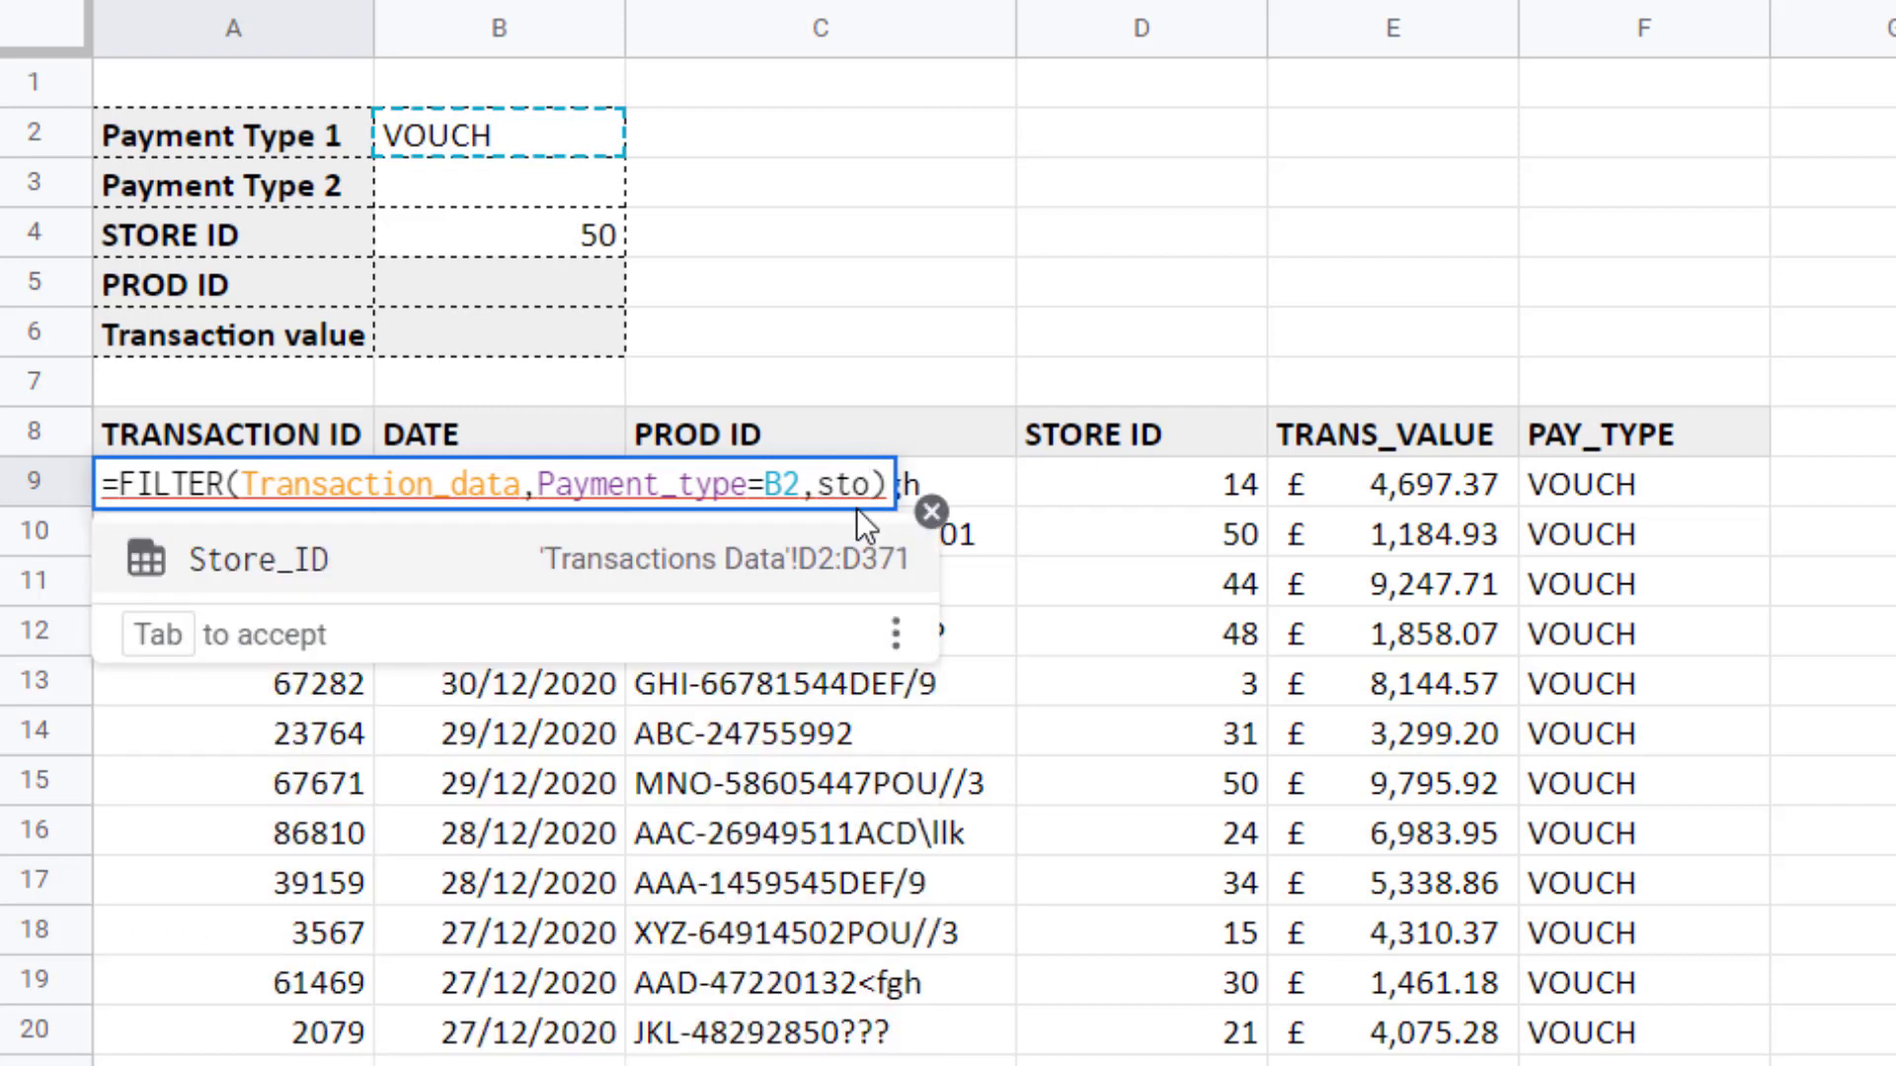
pyautogui.click(403, 589)
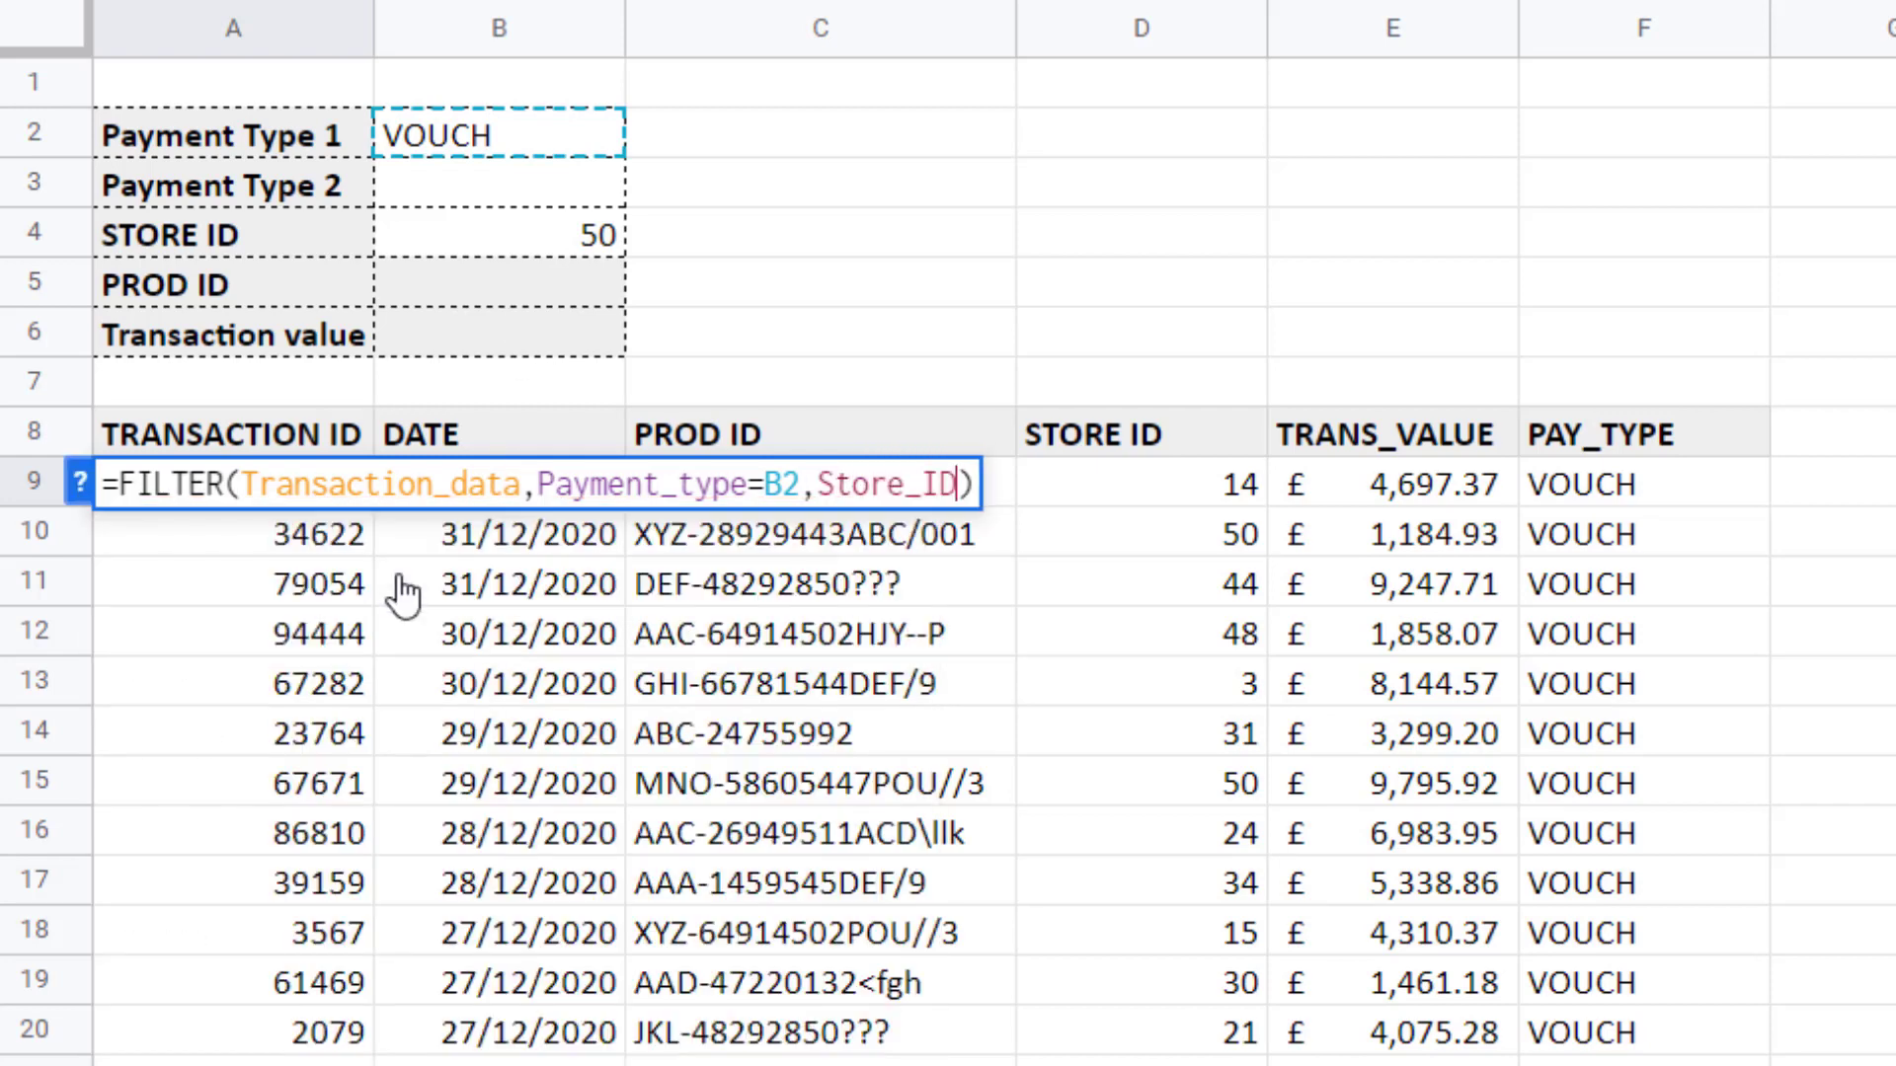
pyautogui.write('=')
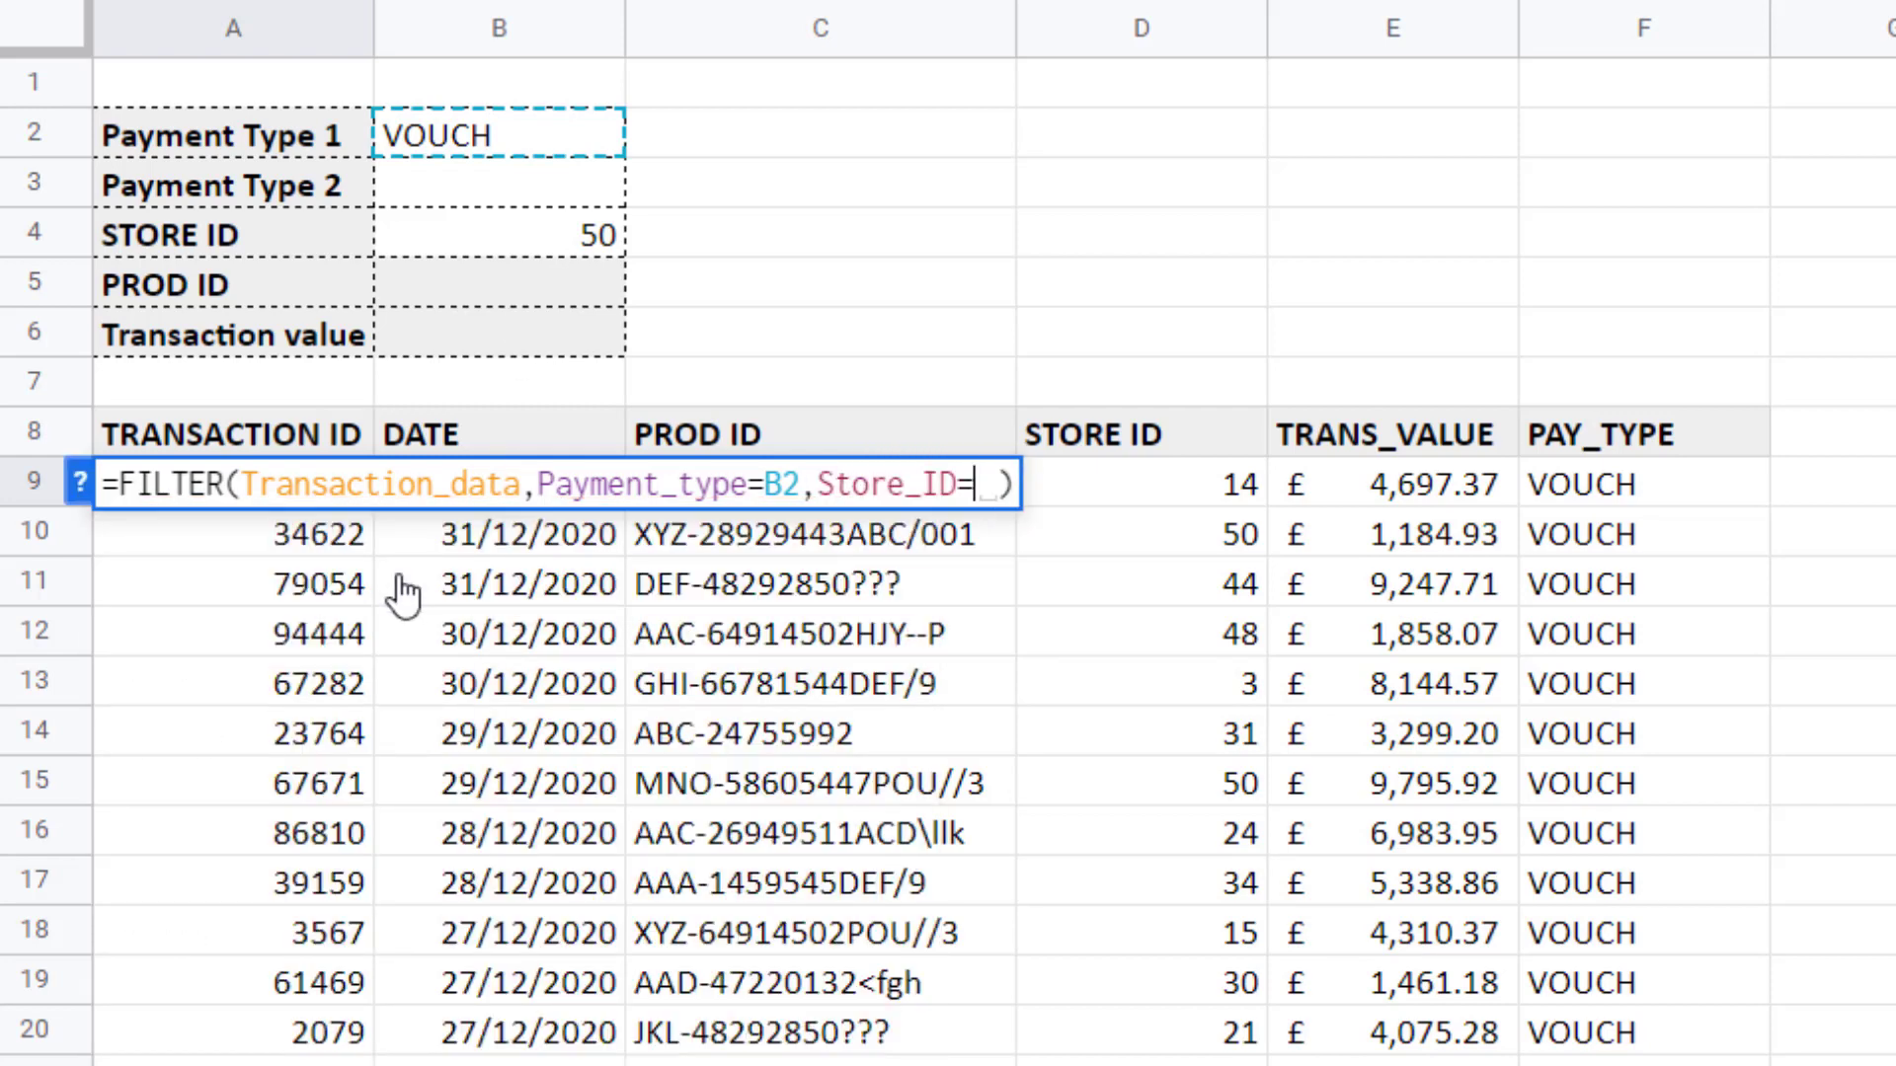
pyautogui.click(509, 247)
pyautogui.press('Return')
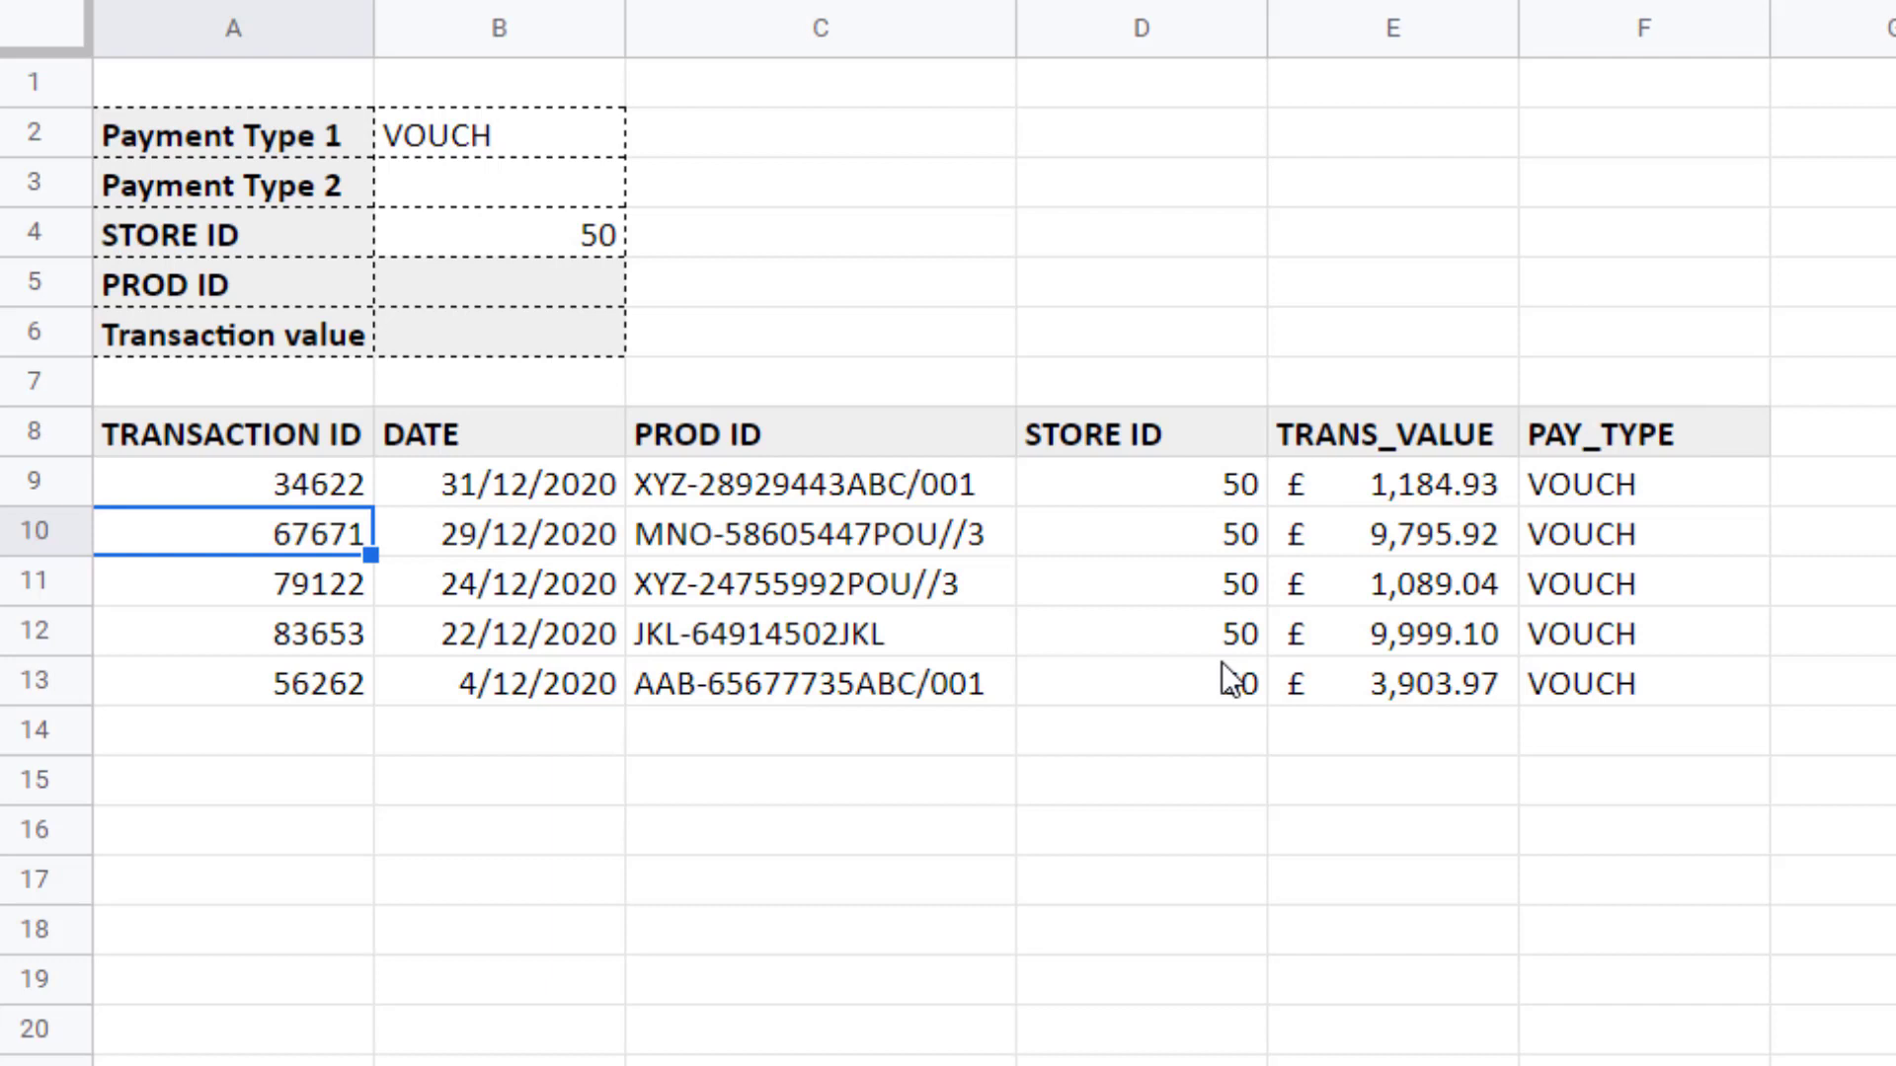
# Enter CASH as Payment Type 2 in B3.
pyautogui.click(484, 183)
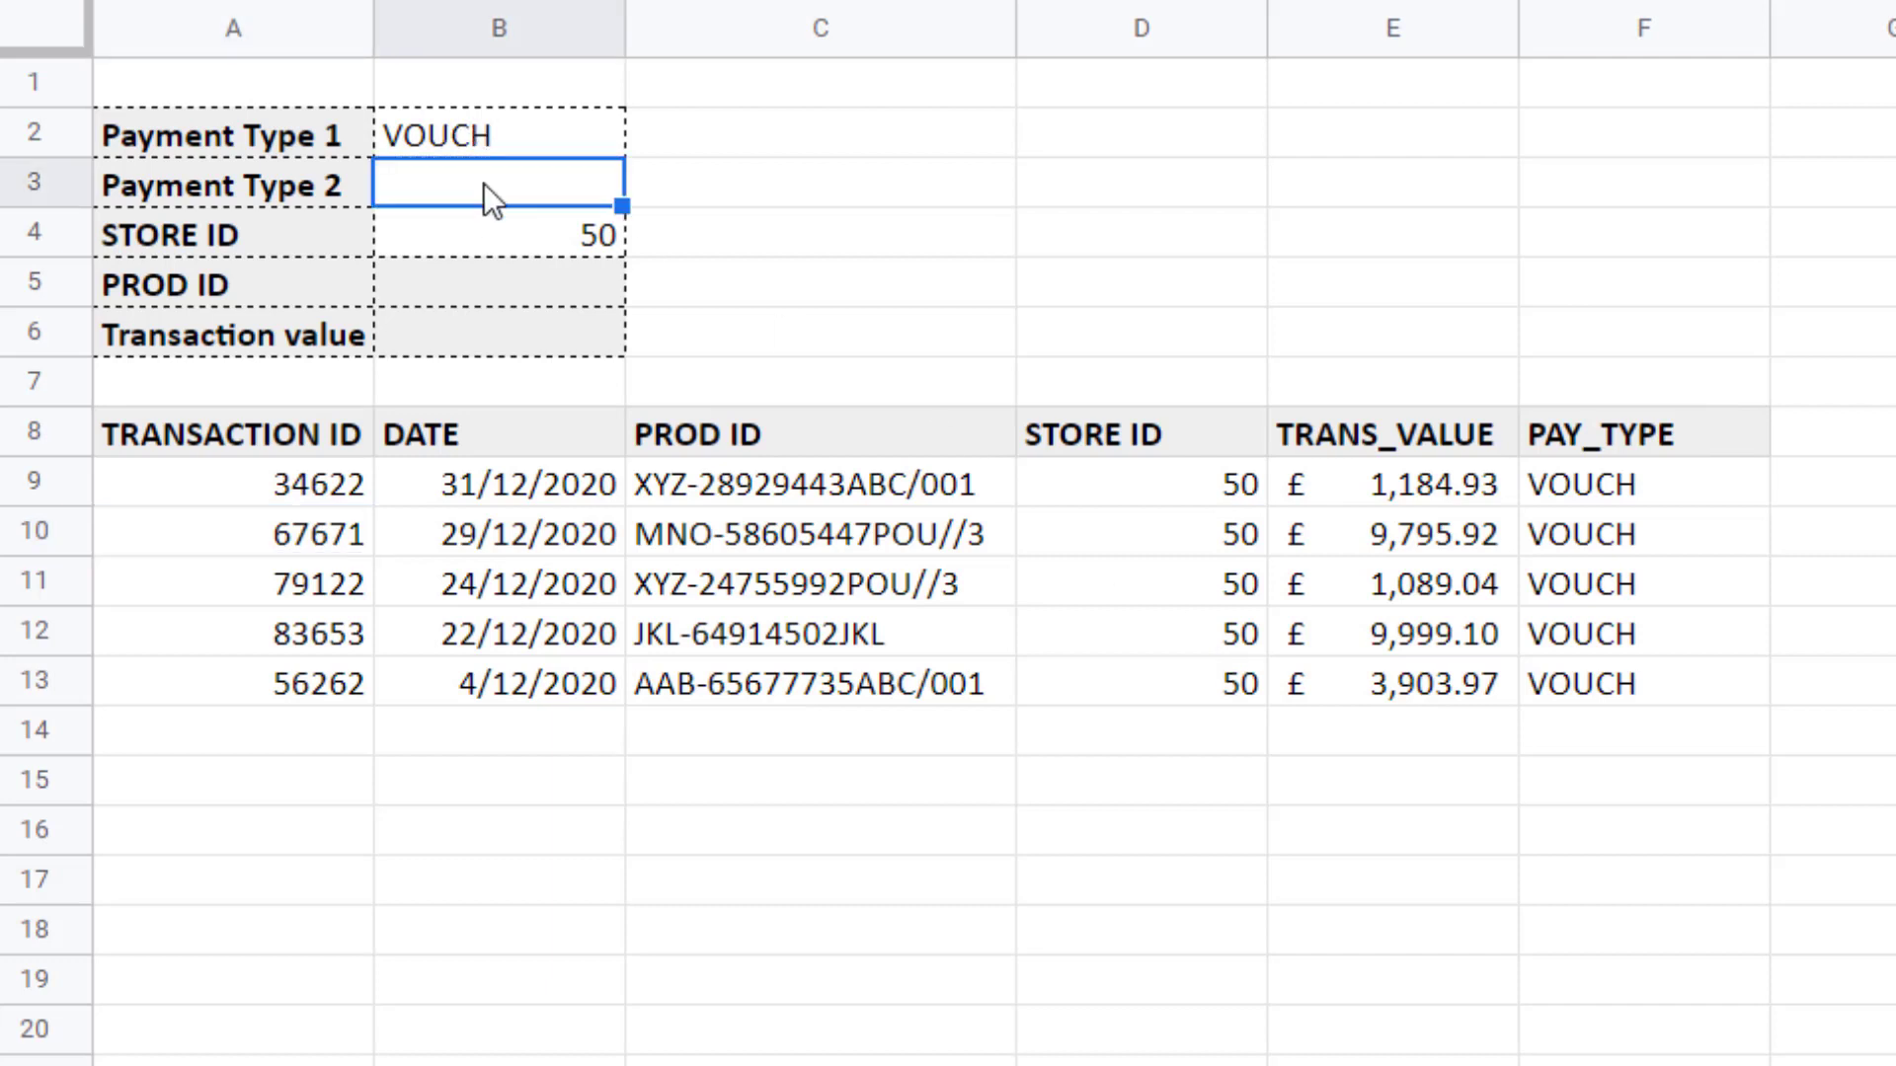
pyautogui.write('CASH')
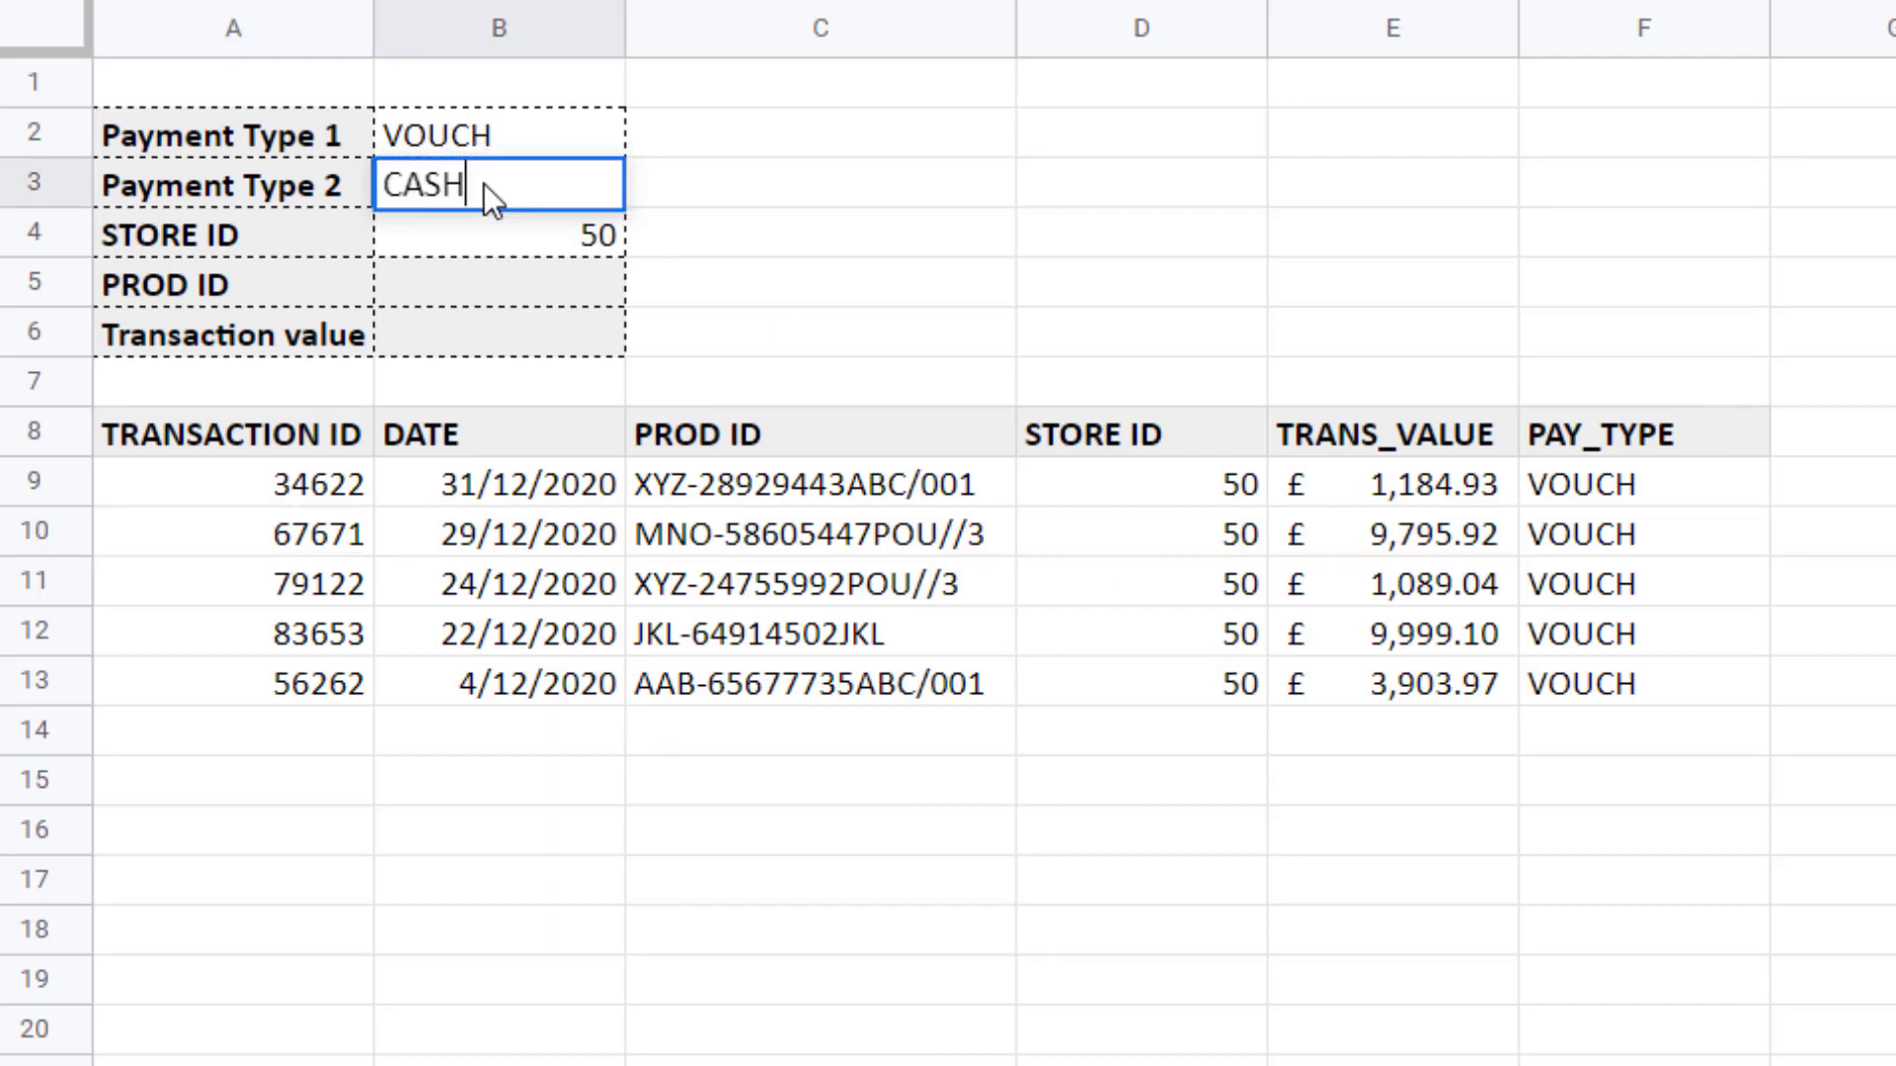
pyautogui.press('Return')
# Change the payment condition in A9 to (Payment_type=B2)+(Payment_type=B3).
pyautogui.doubleClick(308, 489)
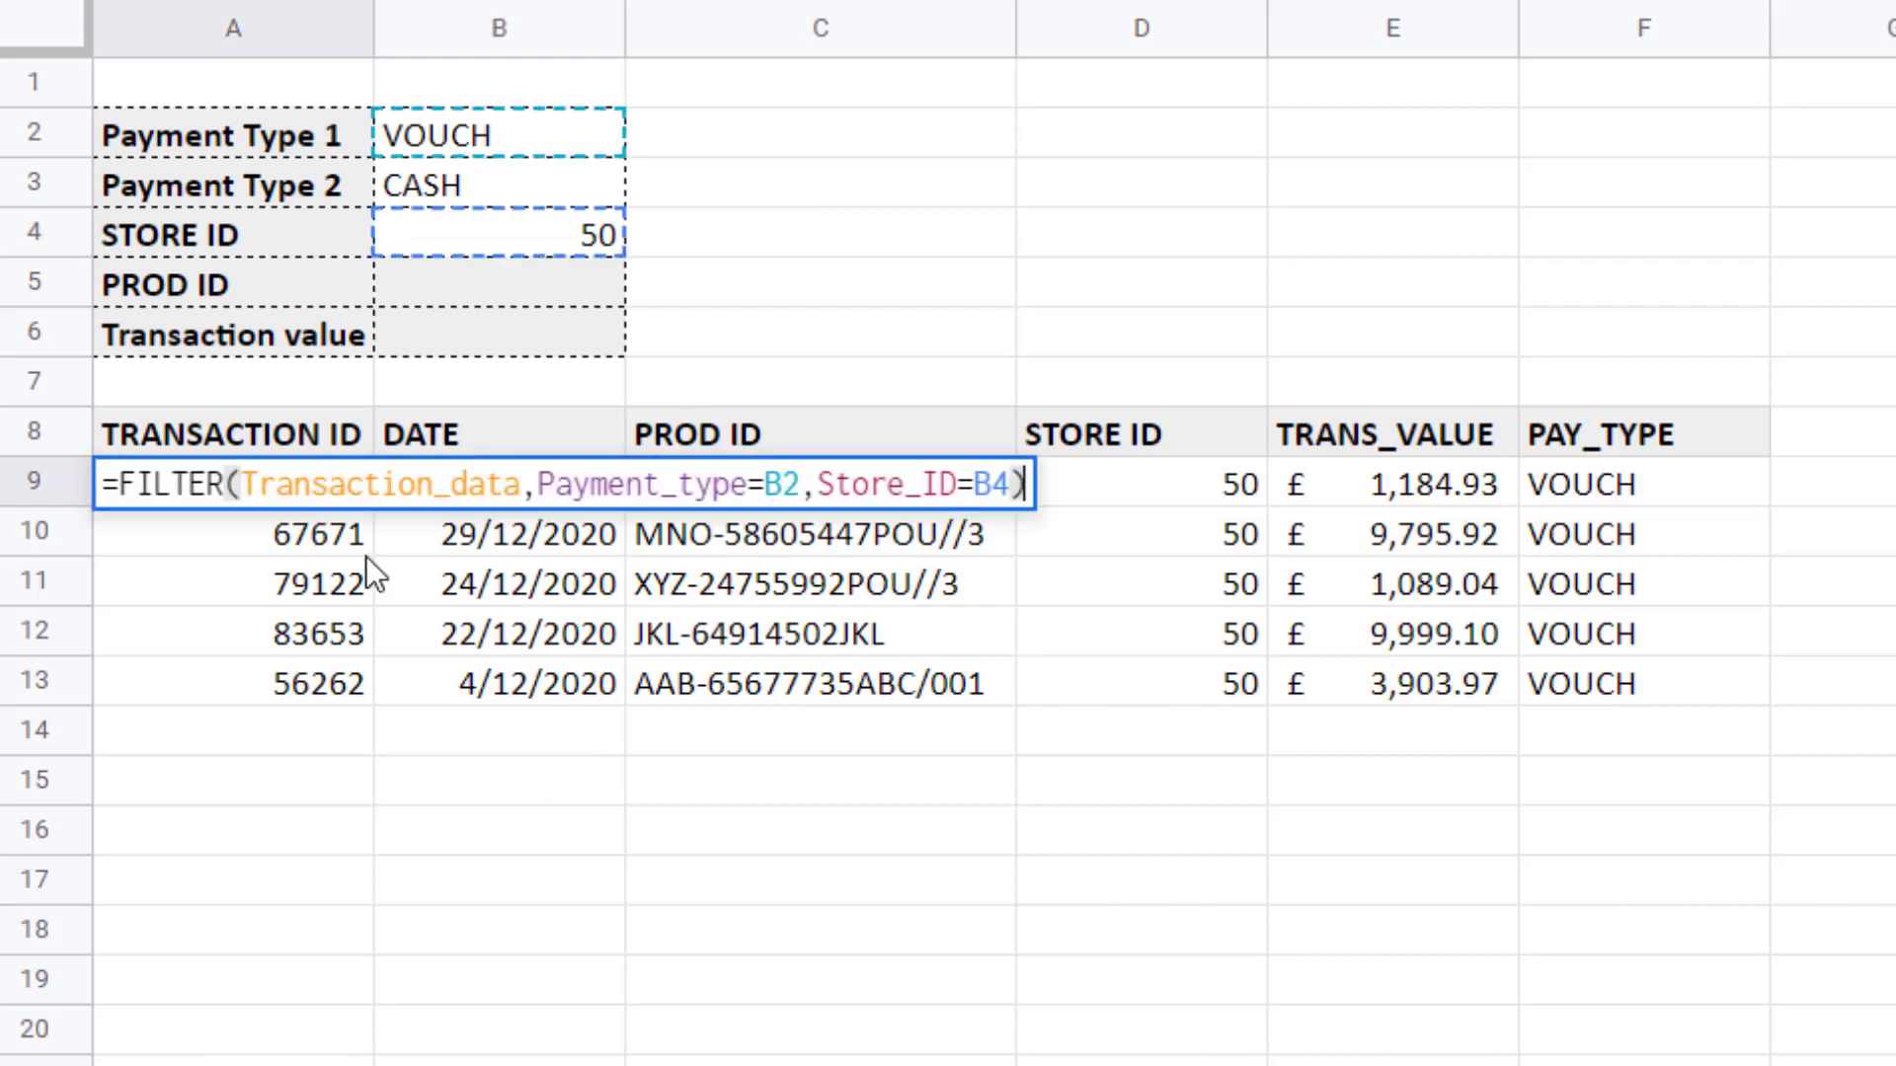
pyautogui.moveTo(540, 484); pyautogui.dragTo(810, 480)
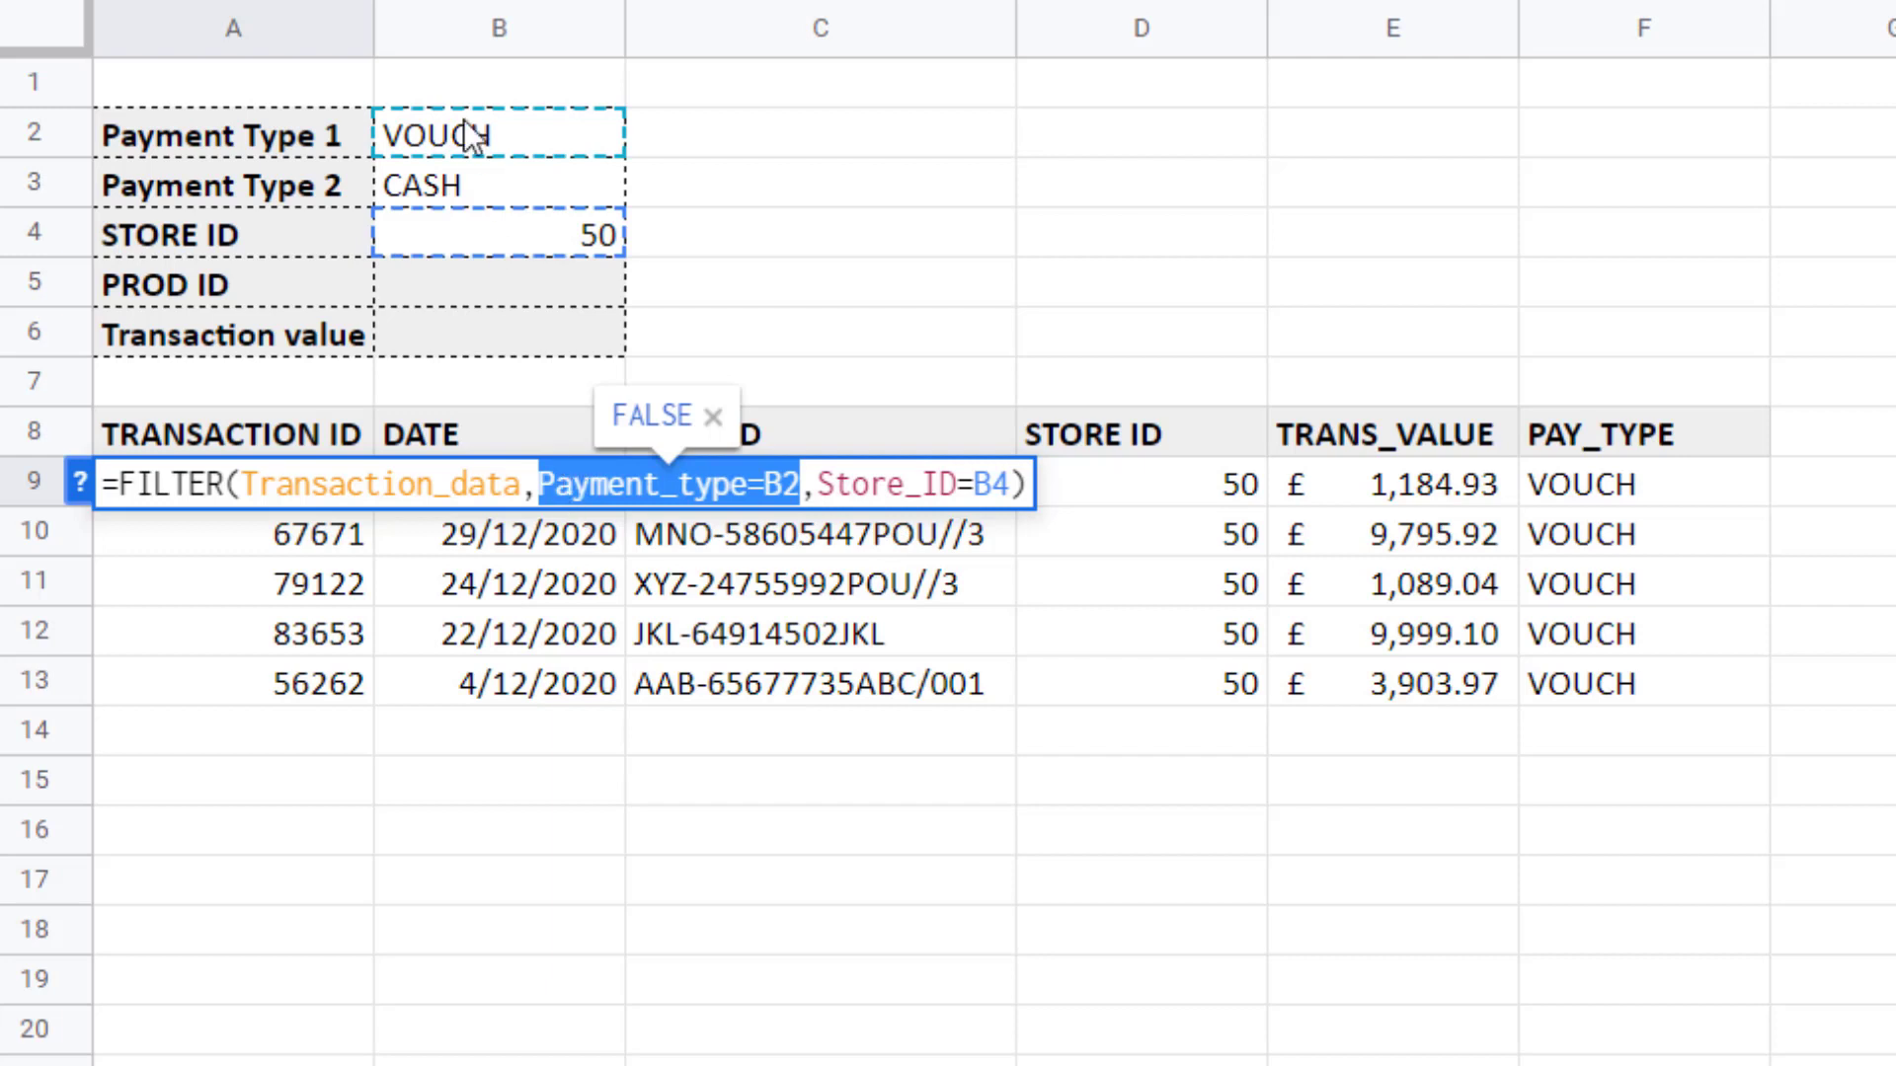
pyautogui.click(540, 482)
pyautogui.write('(')
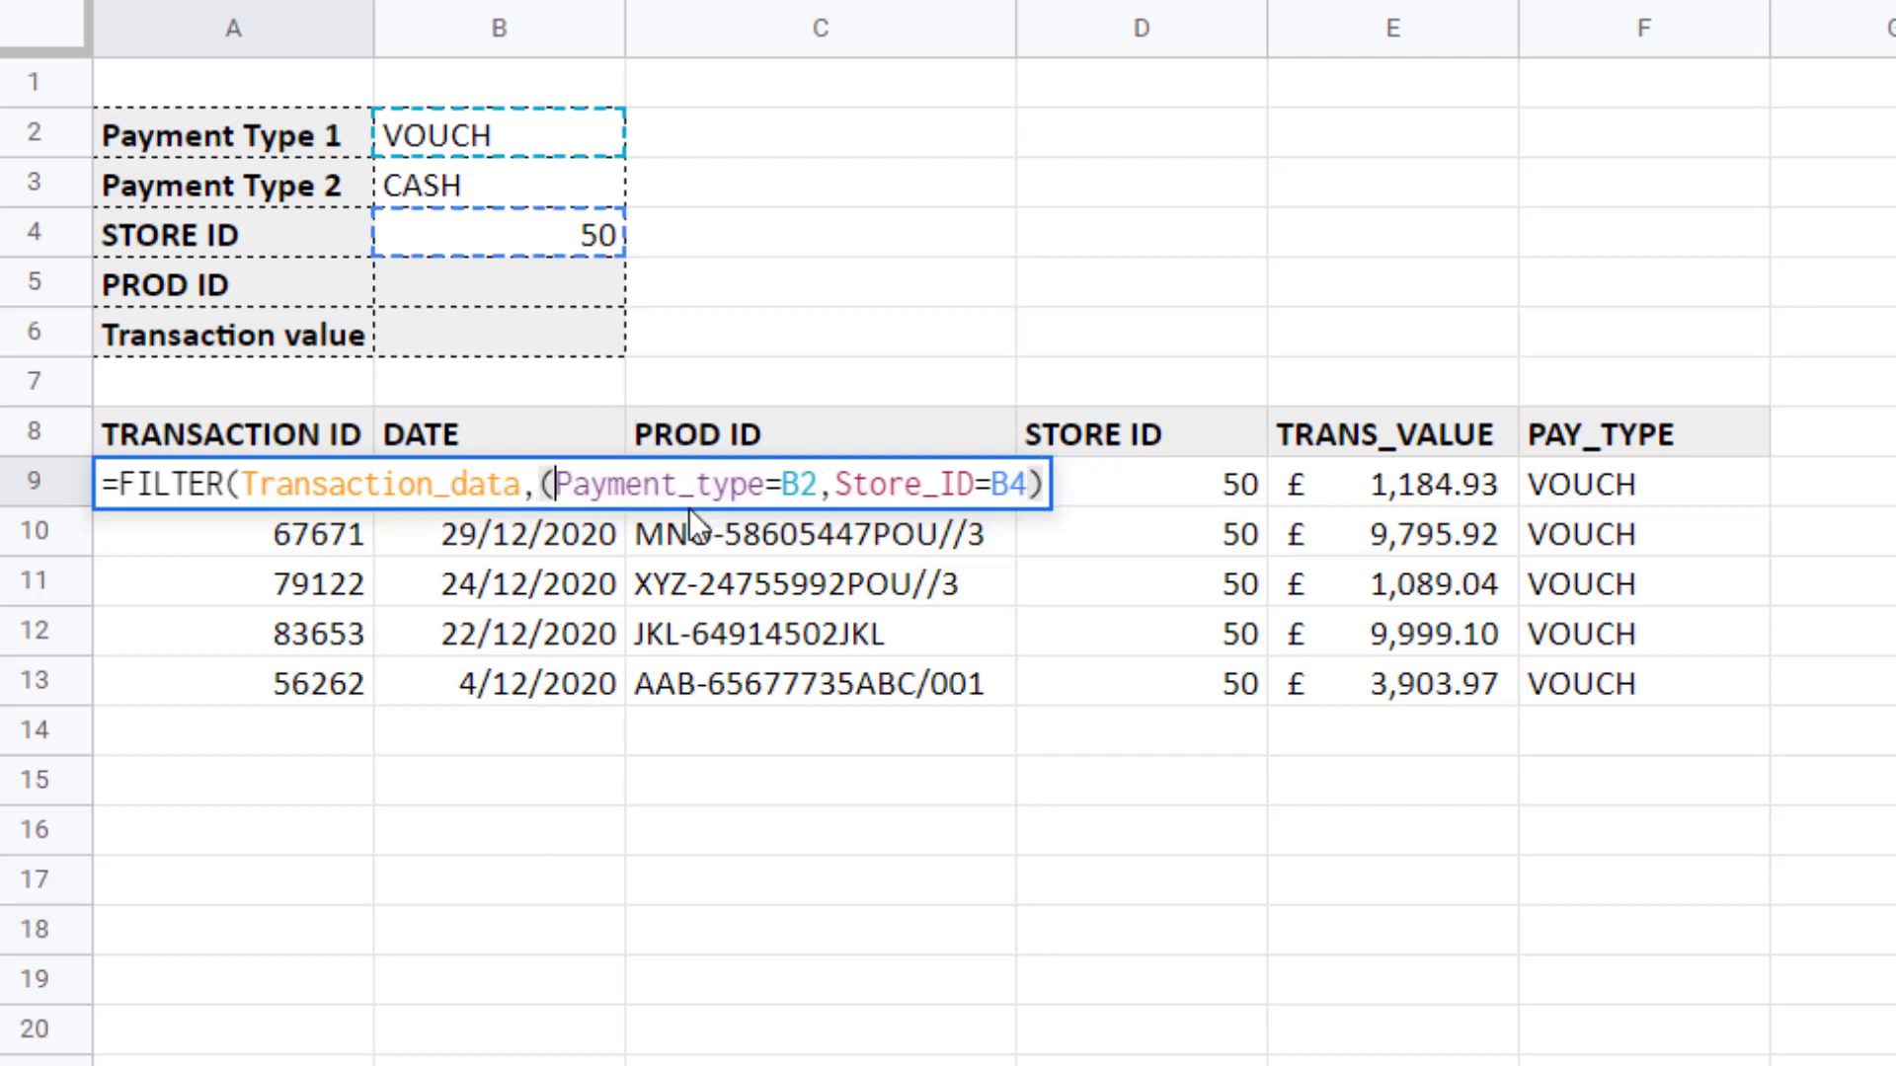
pyautogui.click(818, 482)
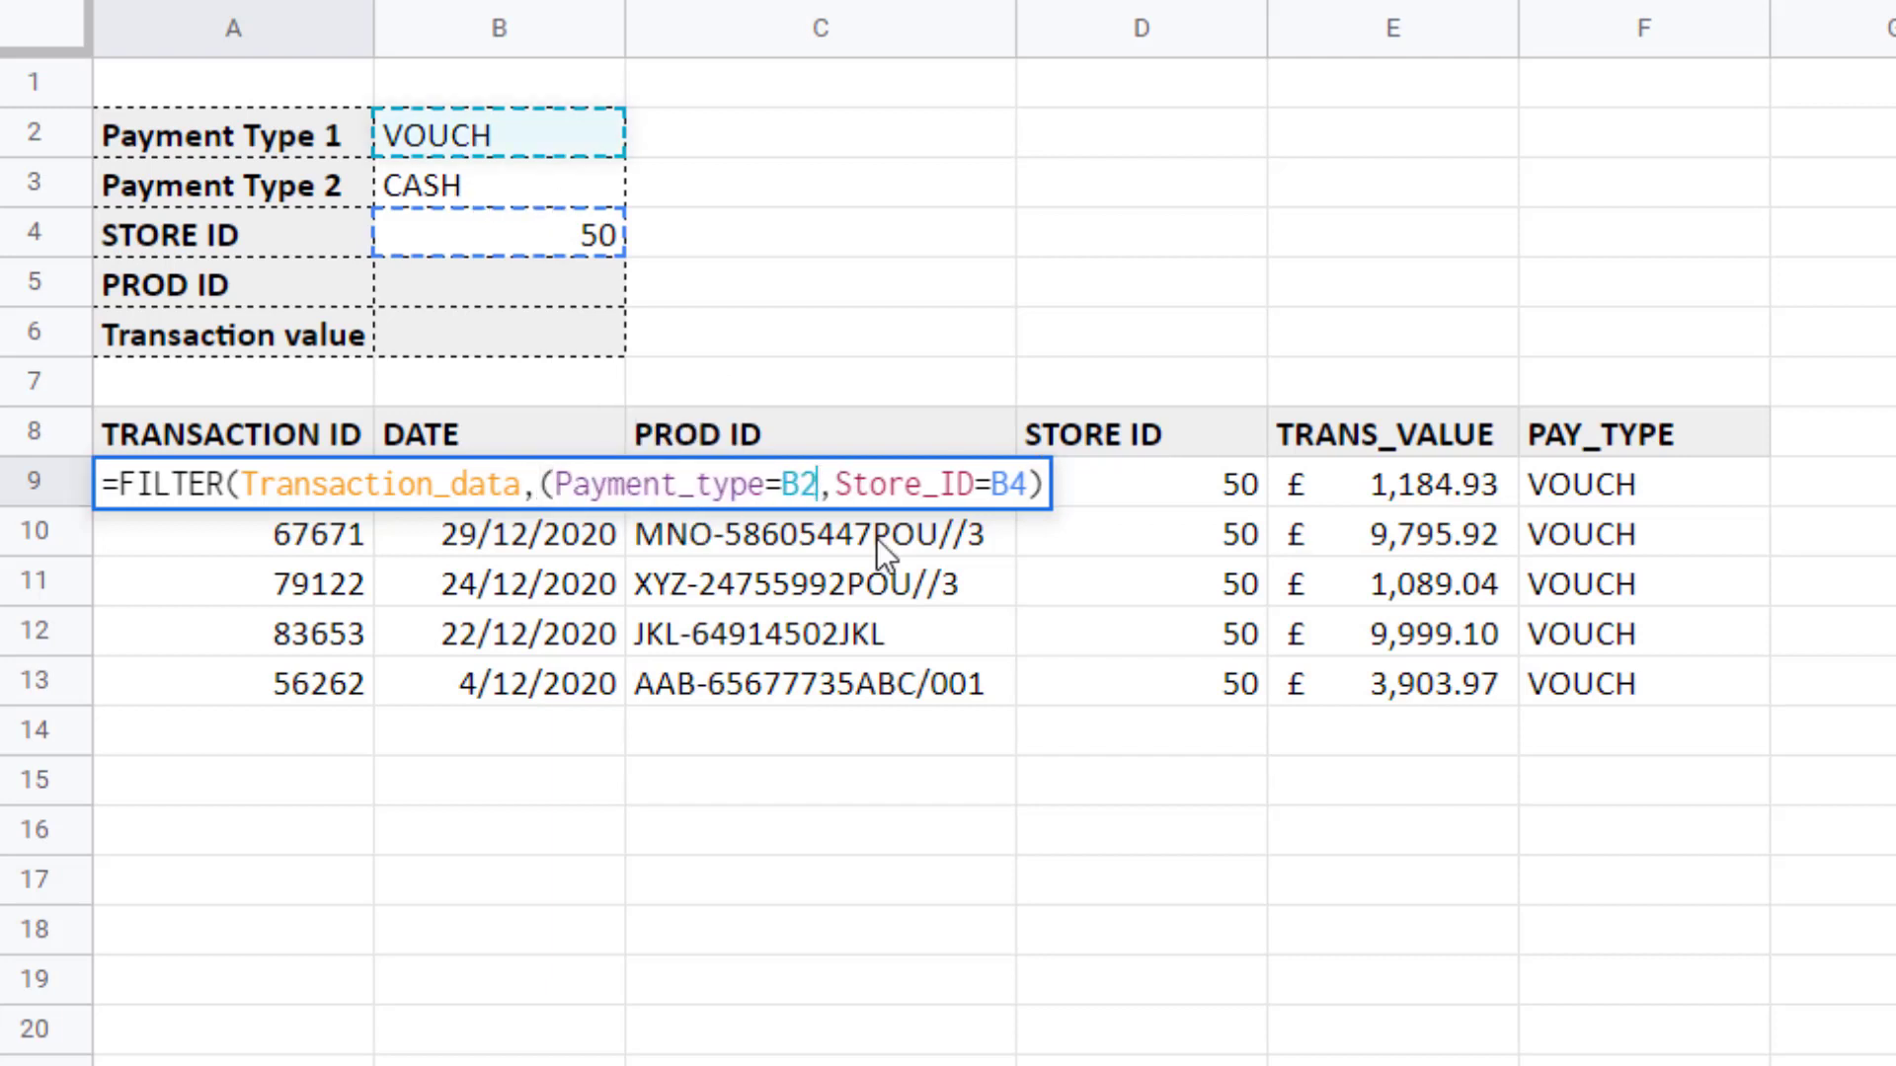
pyautogui.write(')')
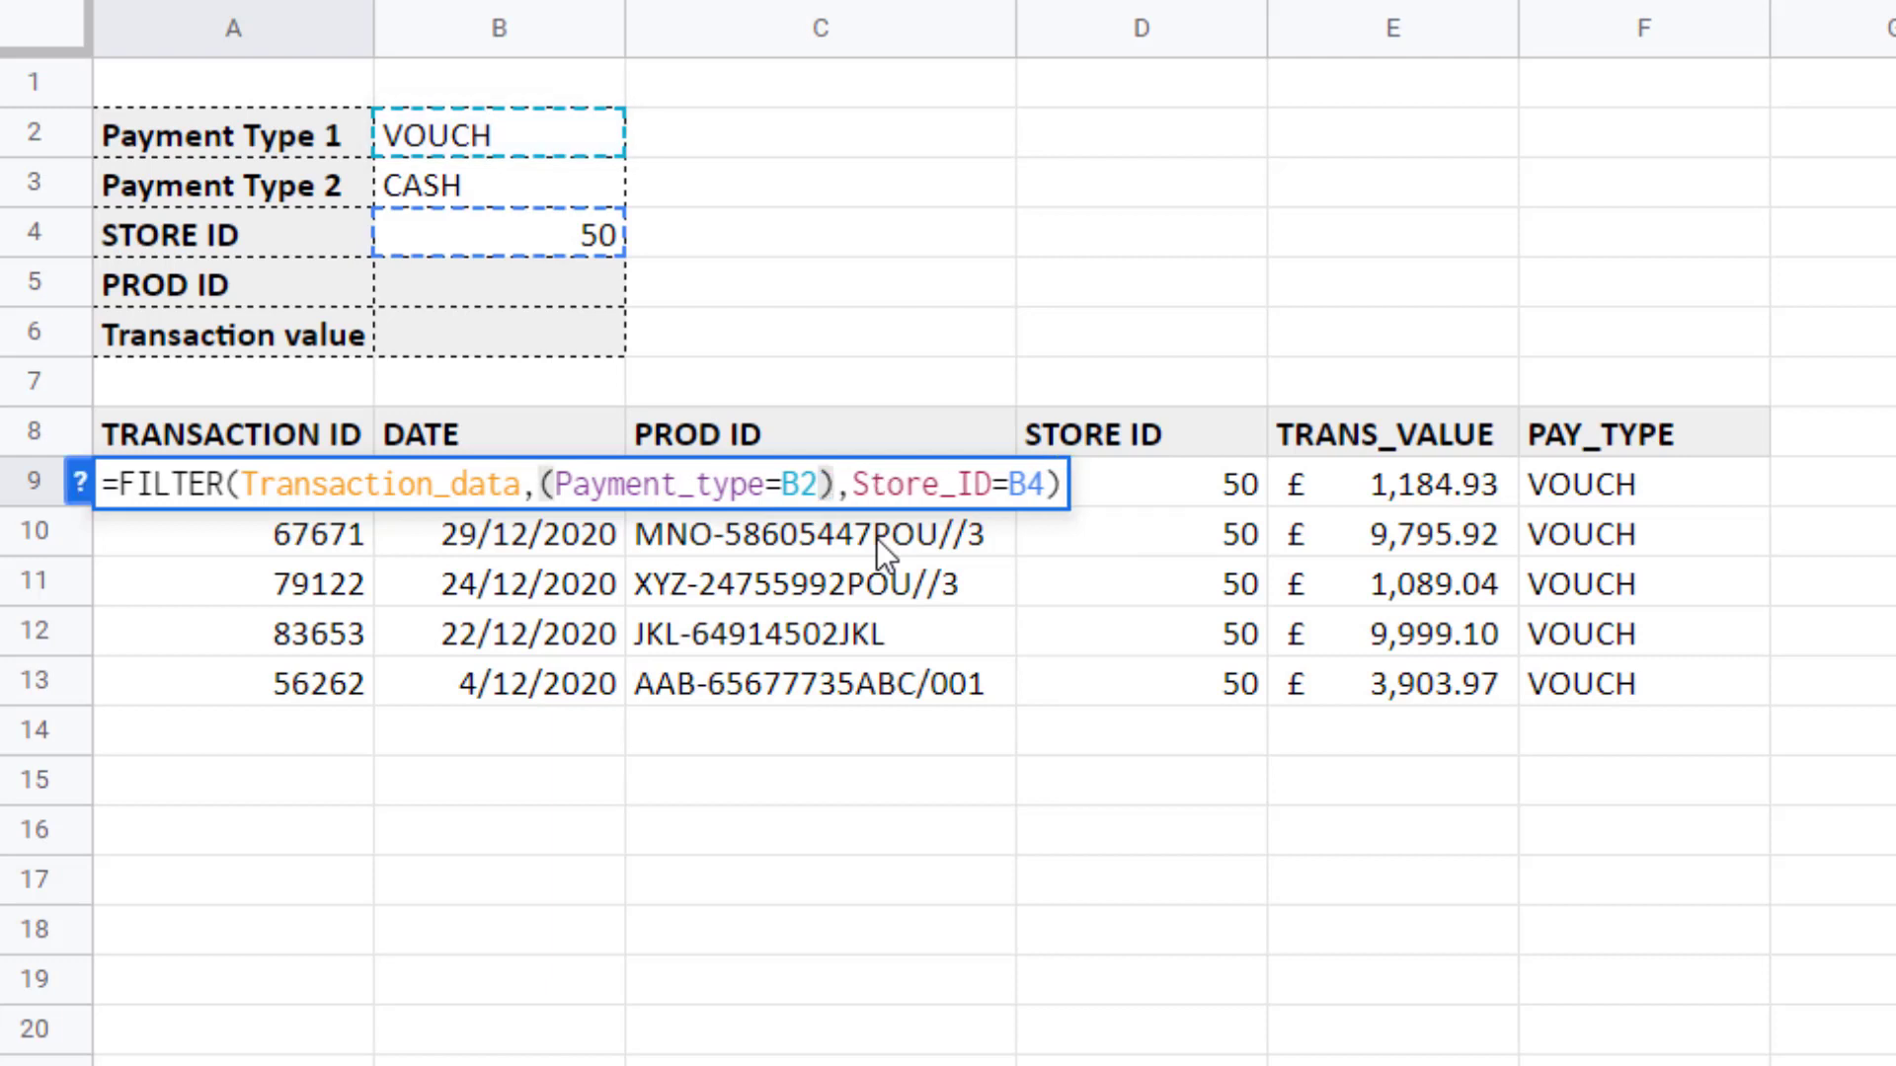
pyautogui.write('+')
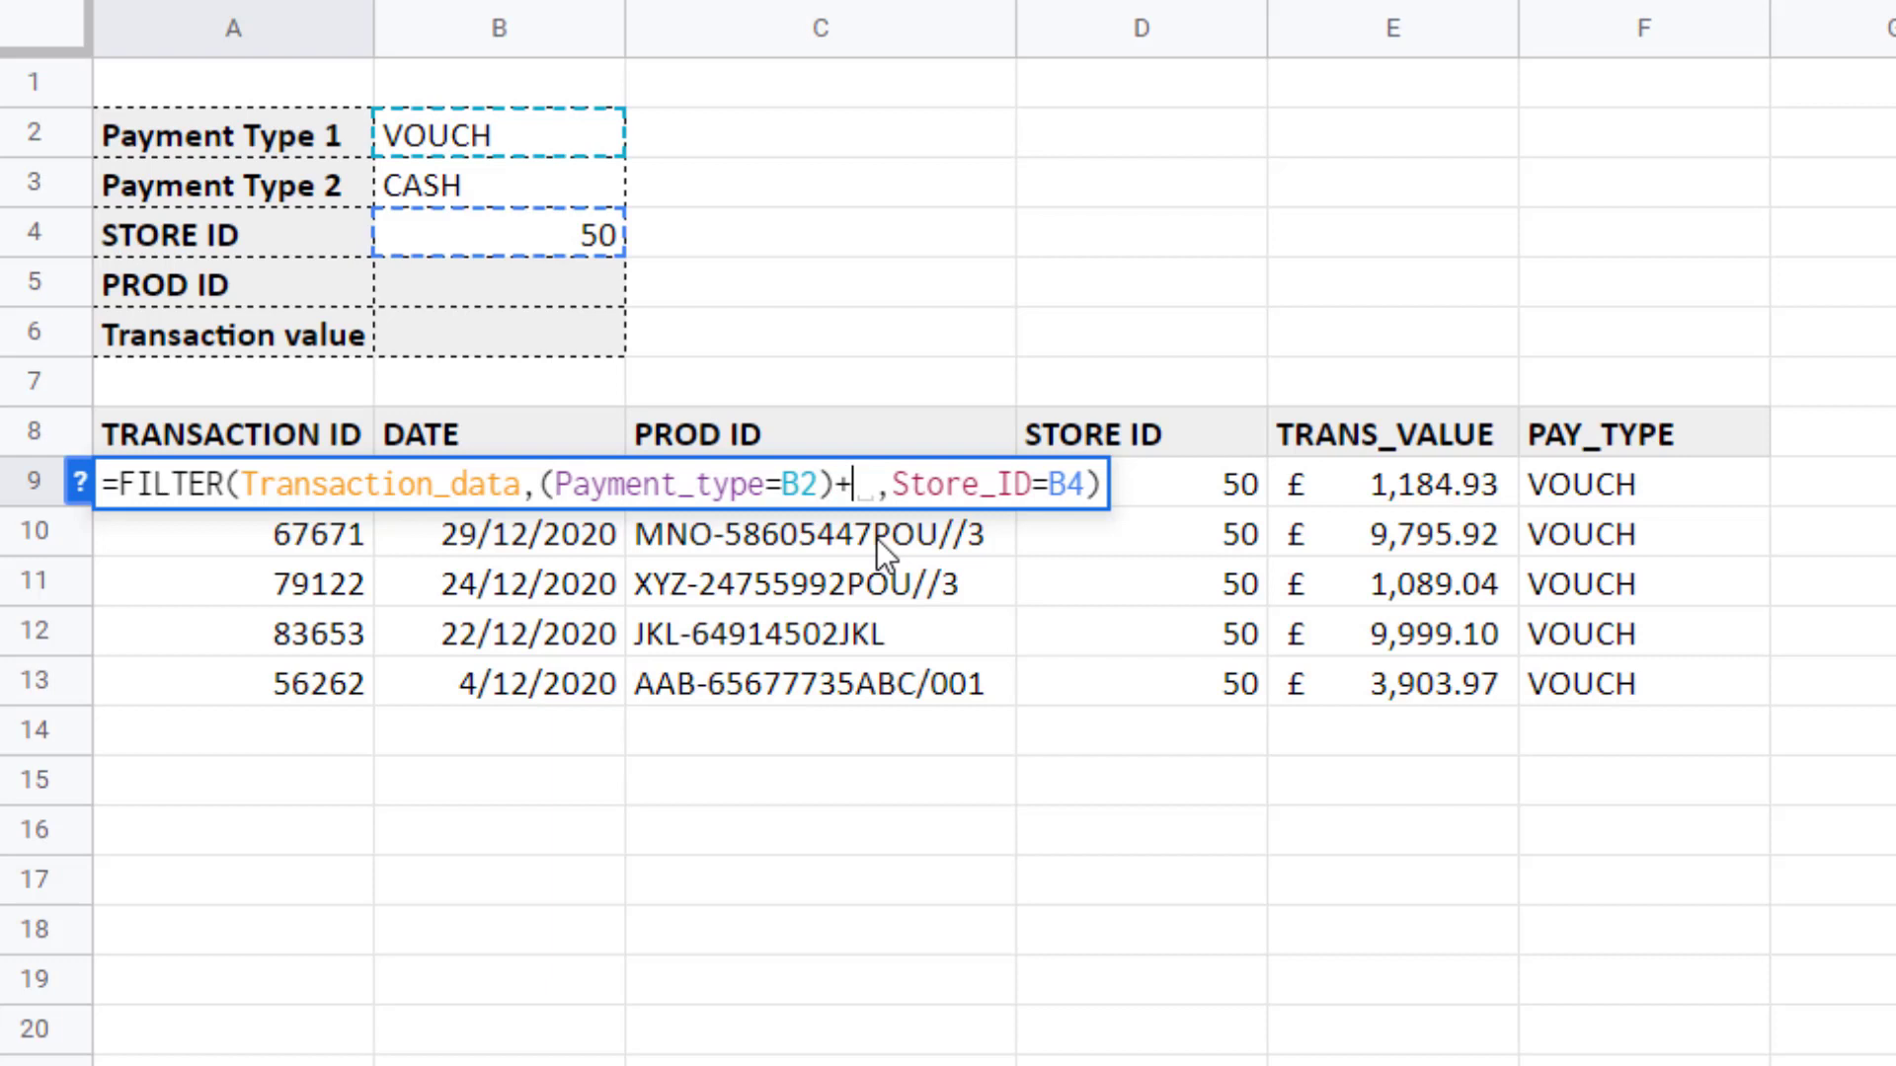
pyautogui.write('(')
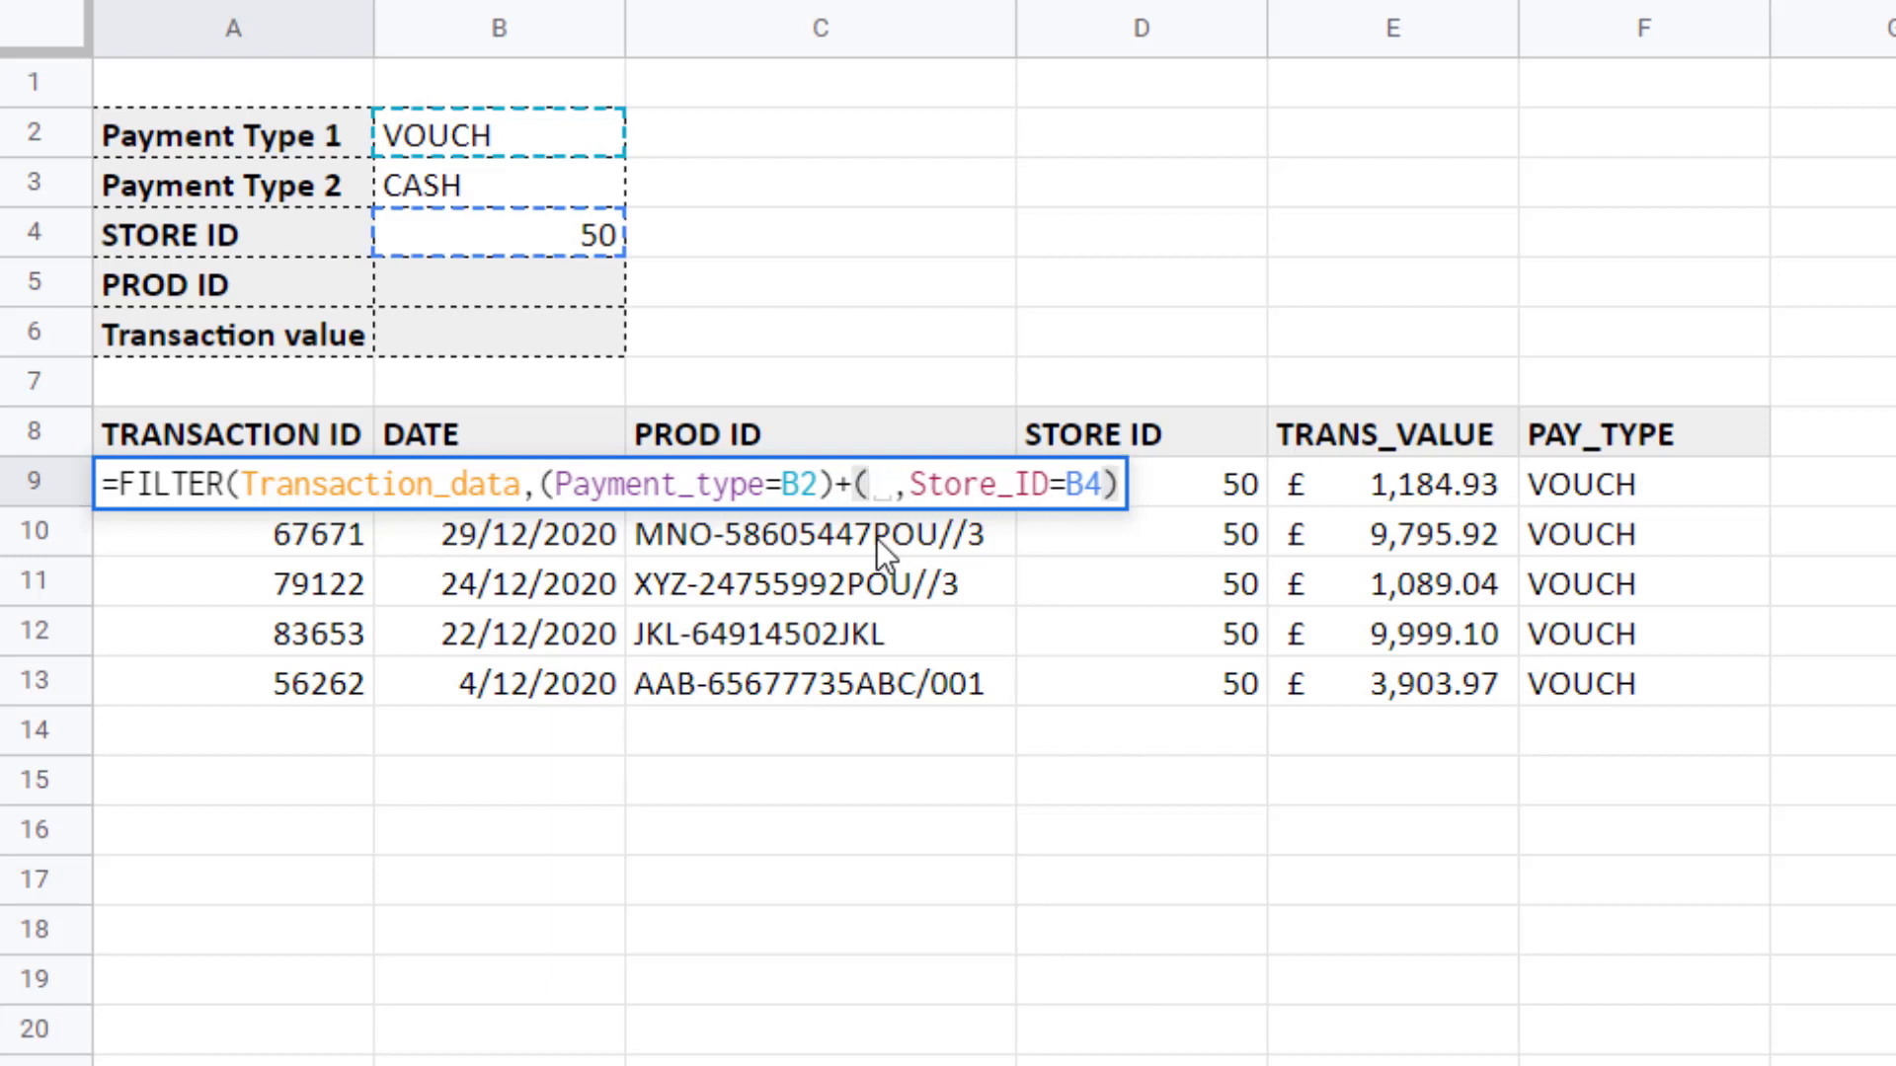
pyautogui.write('payme')
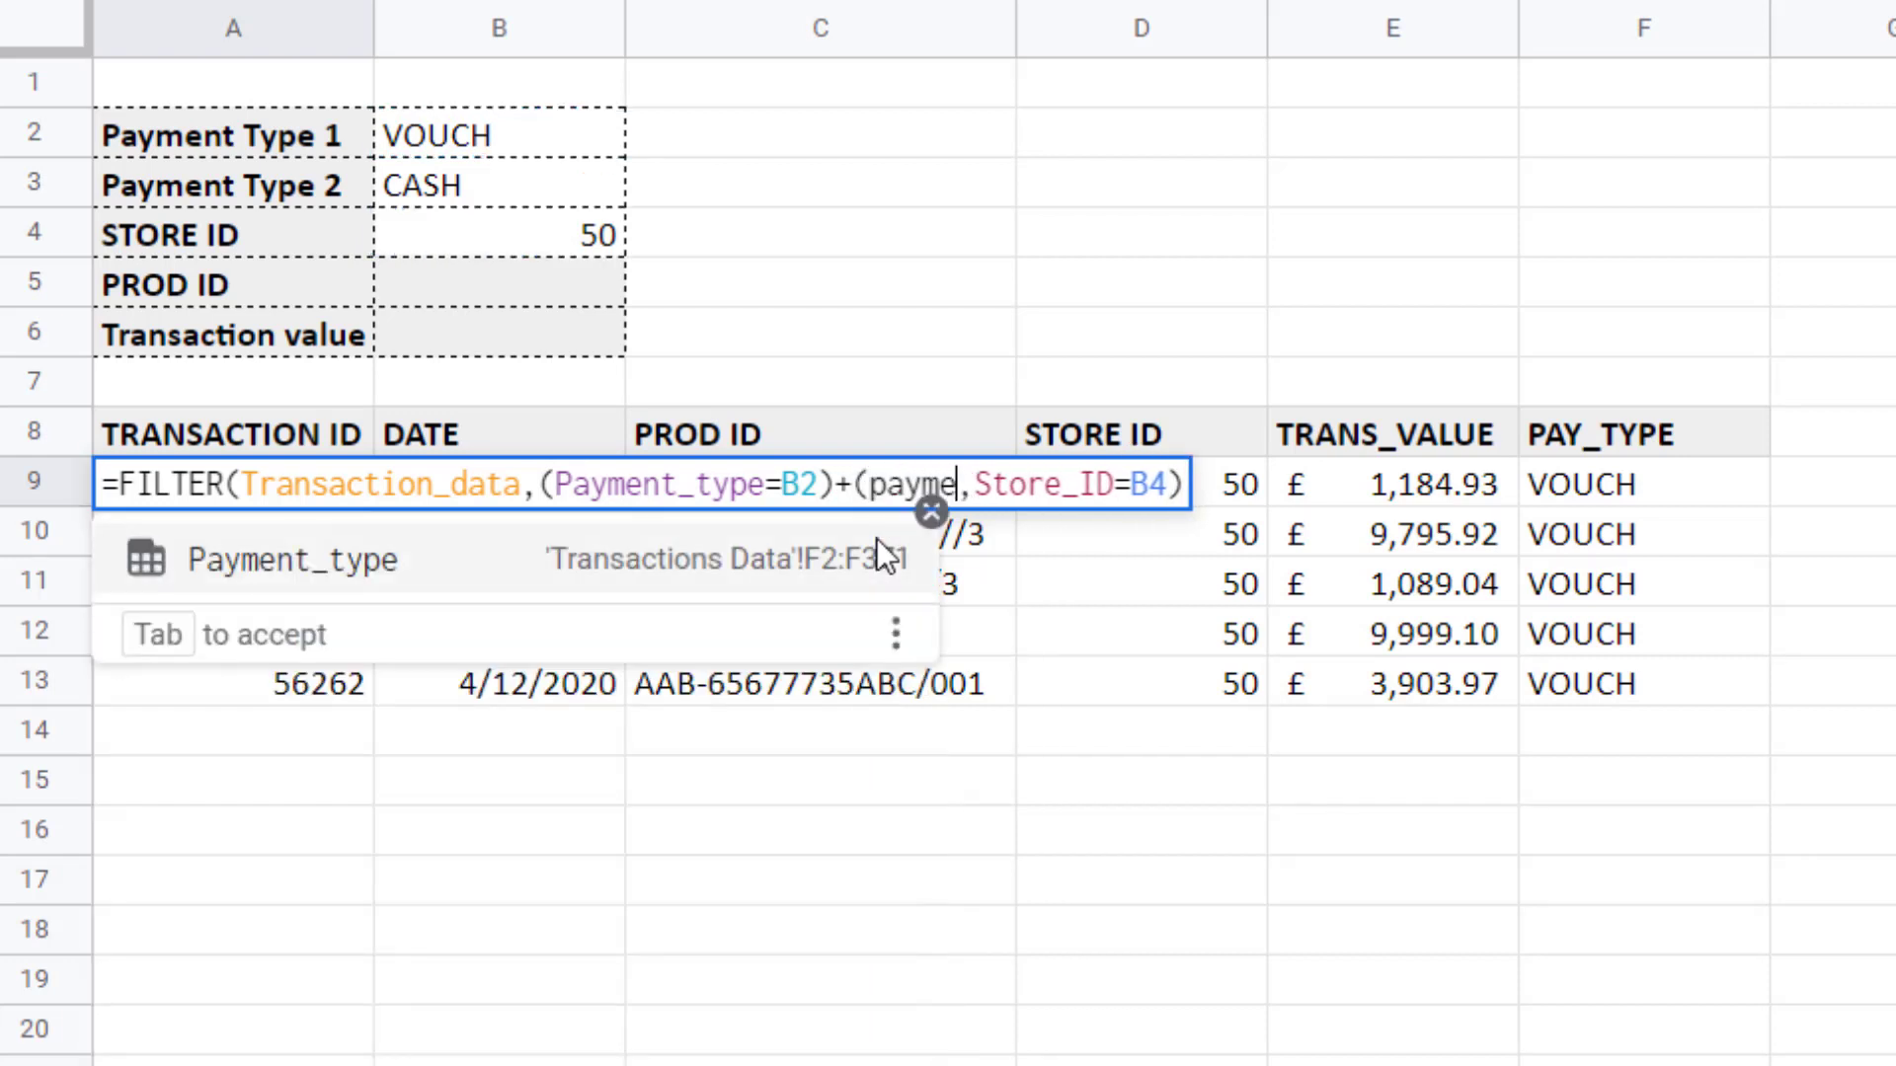
pyautogui.click(321, 558)
pyautogui.write('=')
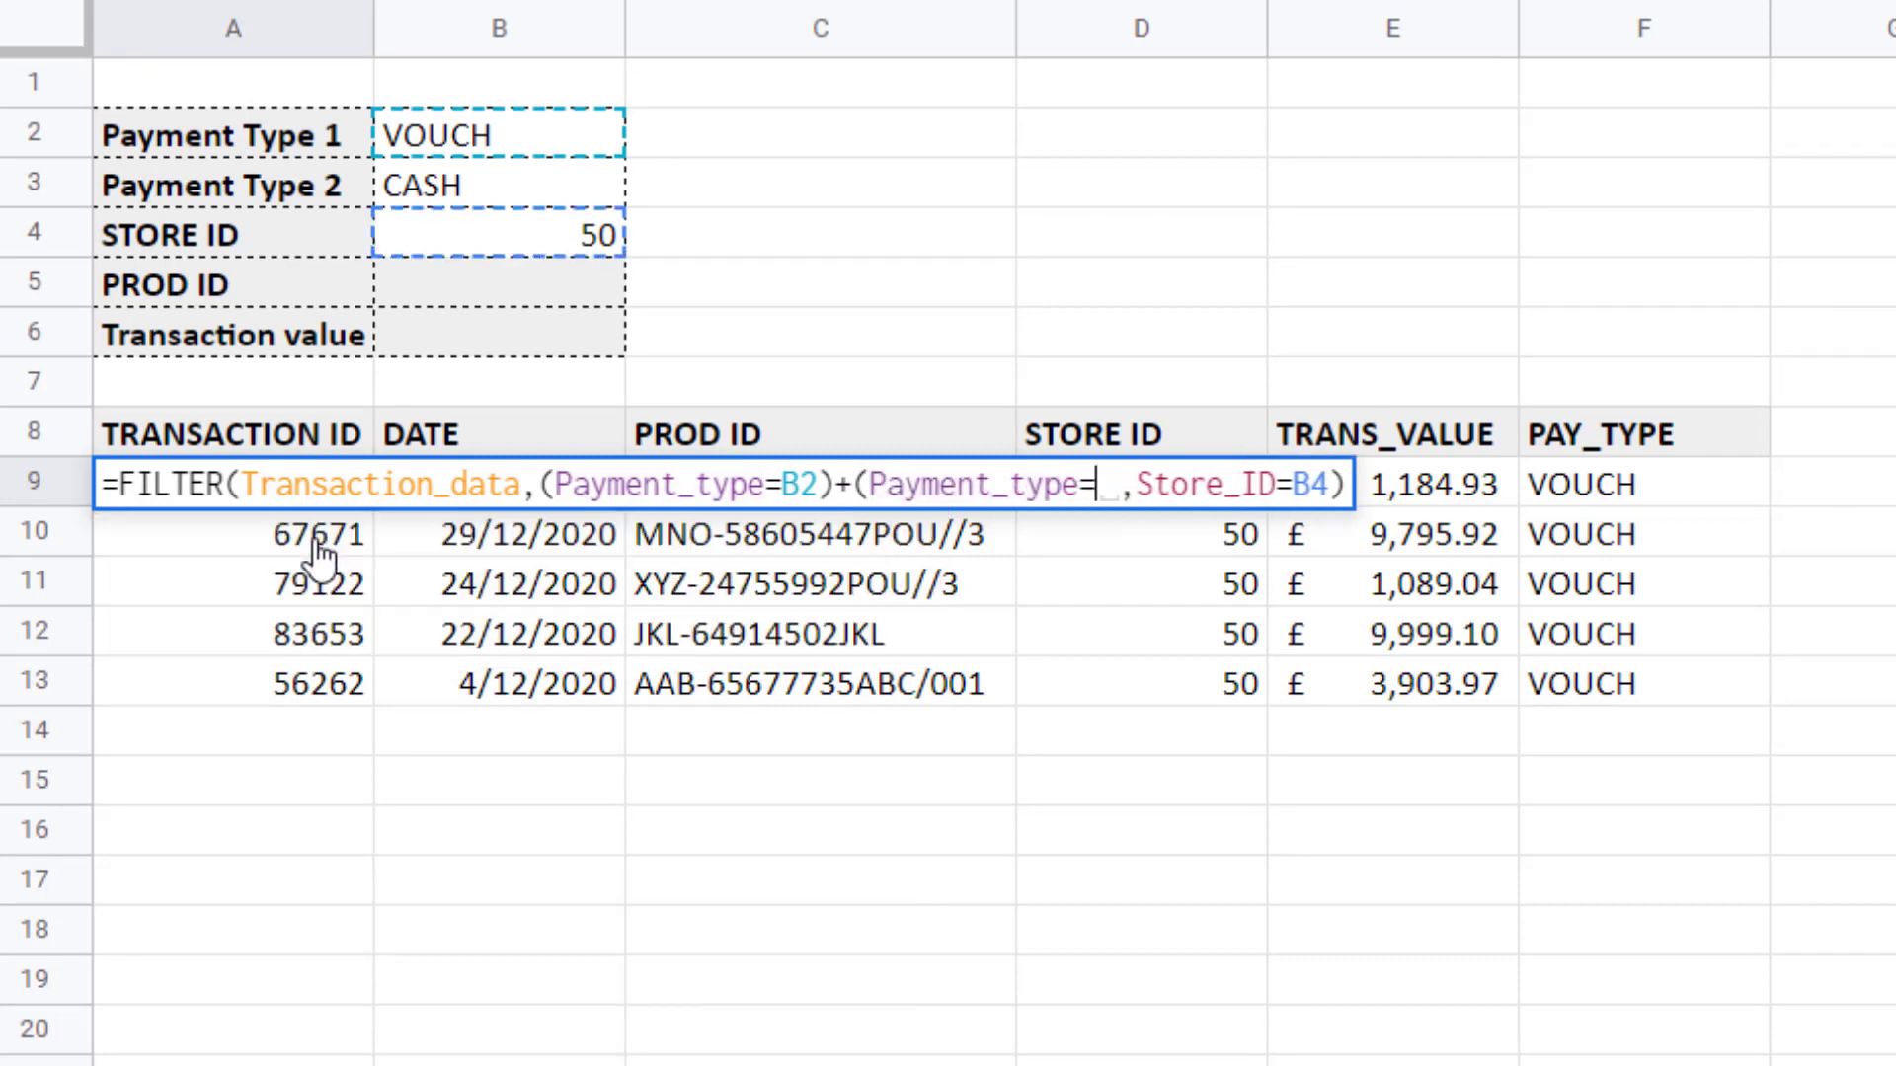
pyautogui.click(564, 164)
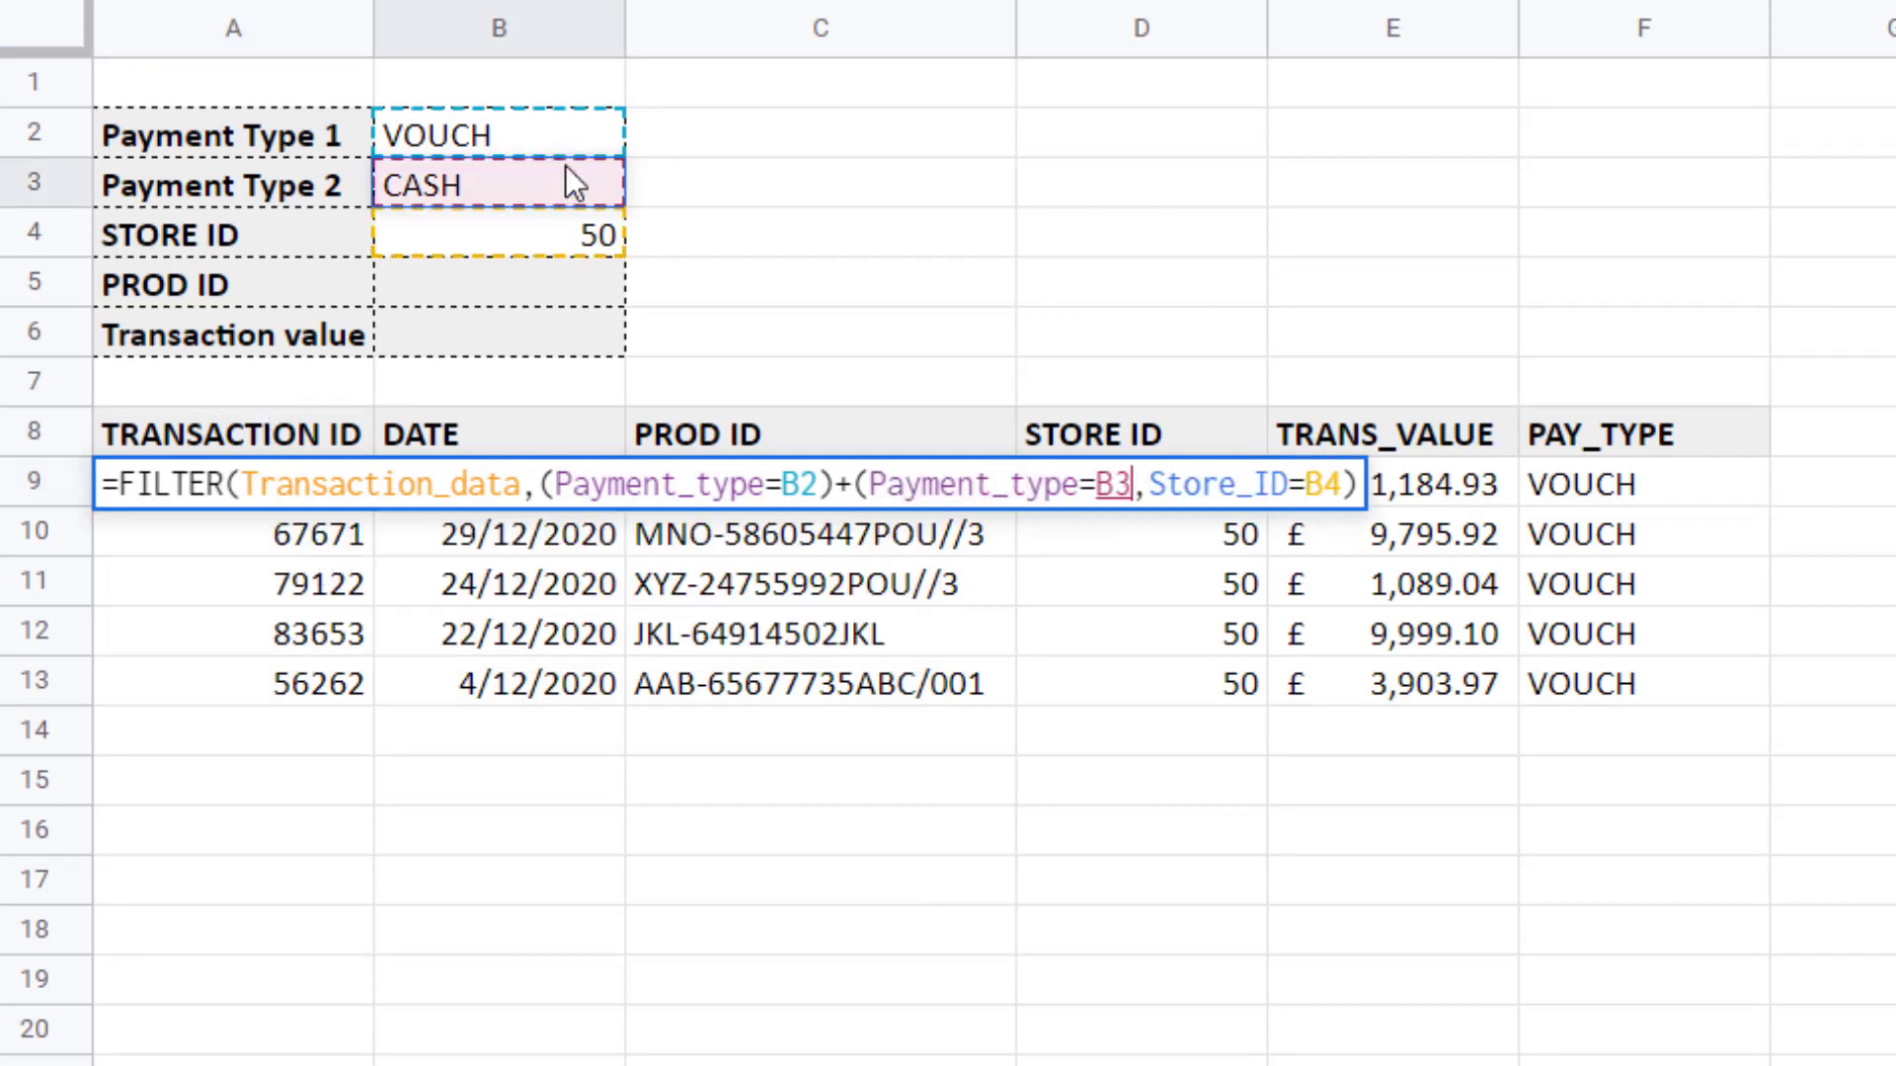
pyautogui.write(')')
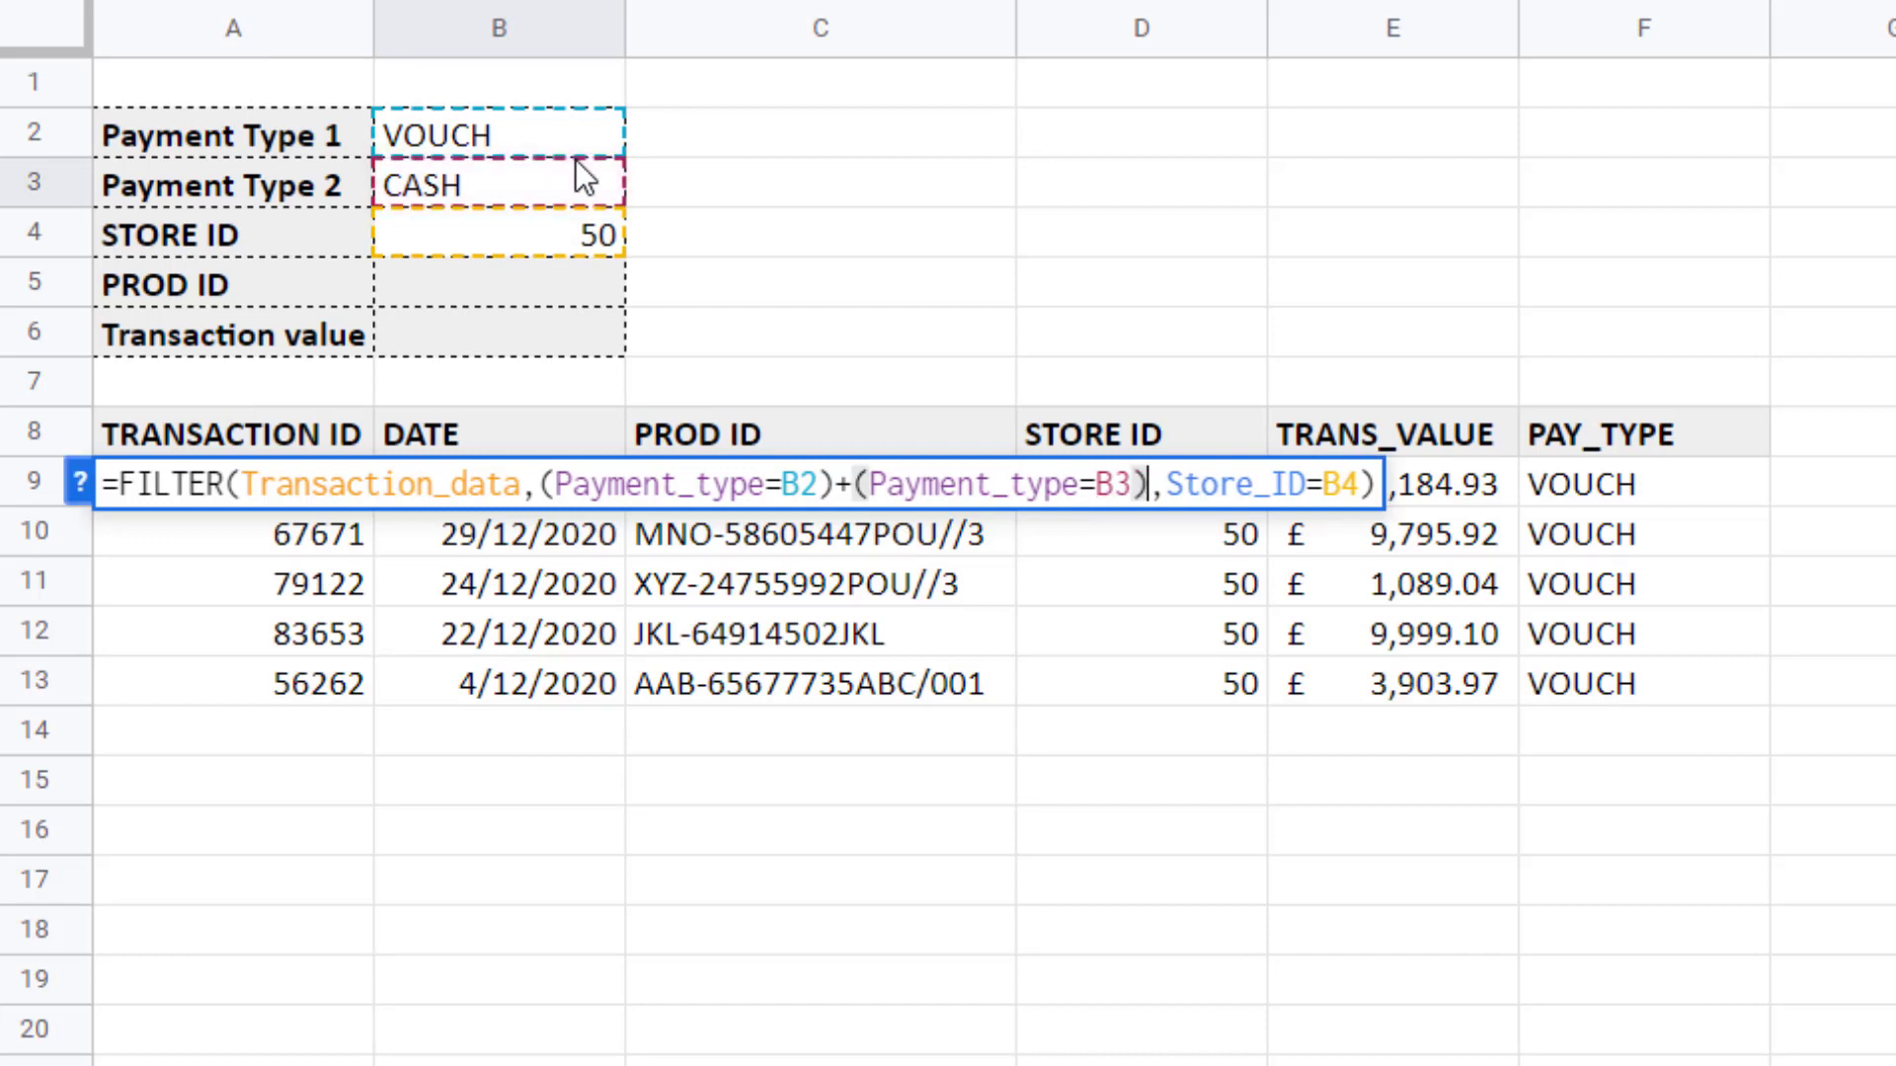
pyautogui.press('Return')
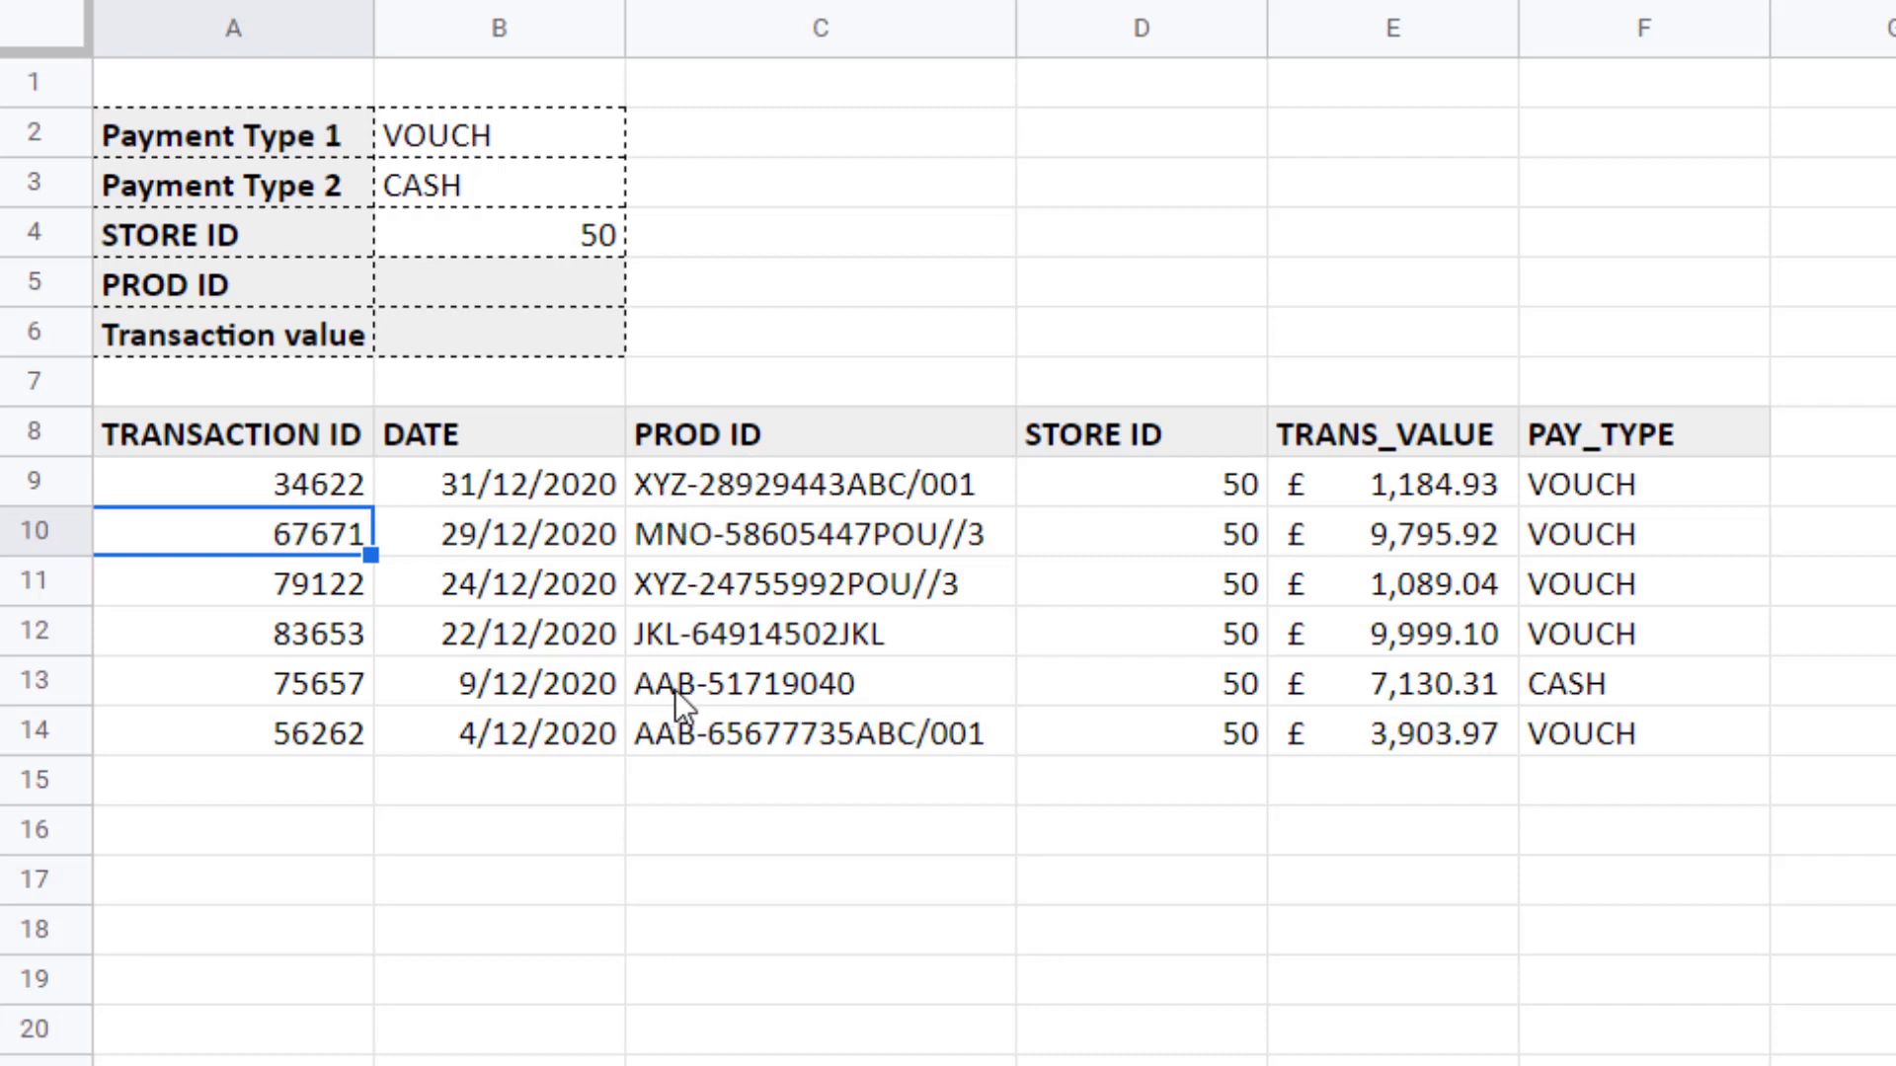
# Enter AAB as the product-ID prefix in cell B5.
pyautogui.click(419, 293)
pyautogui.write('AAB')
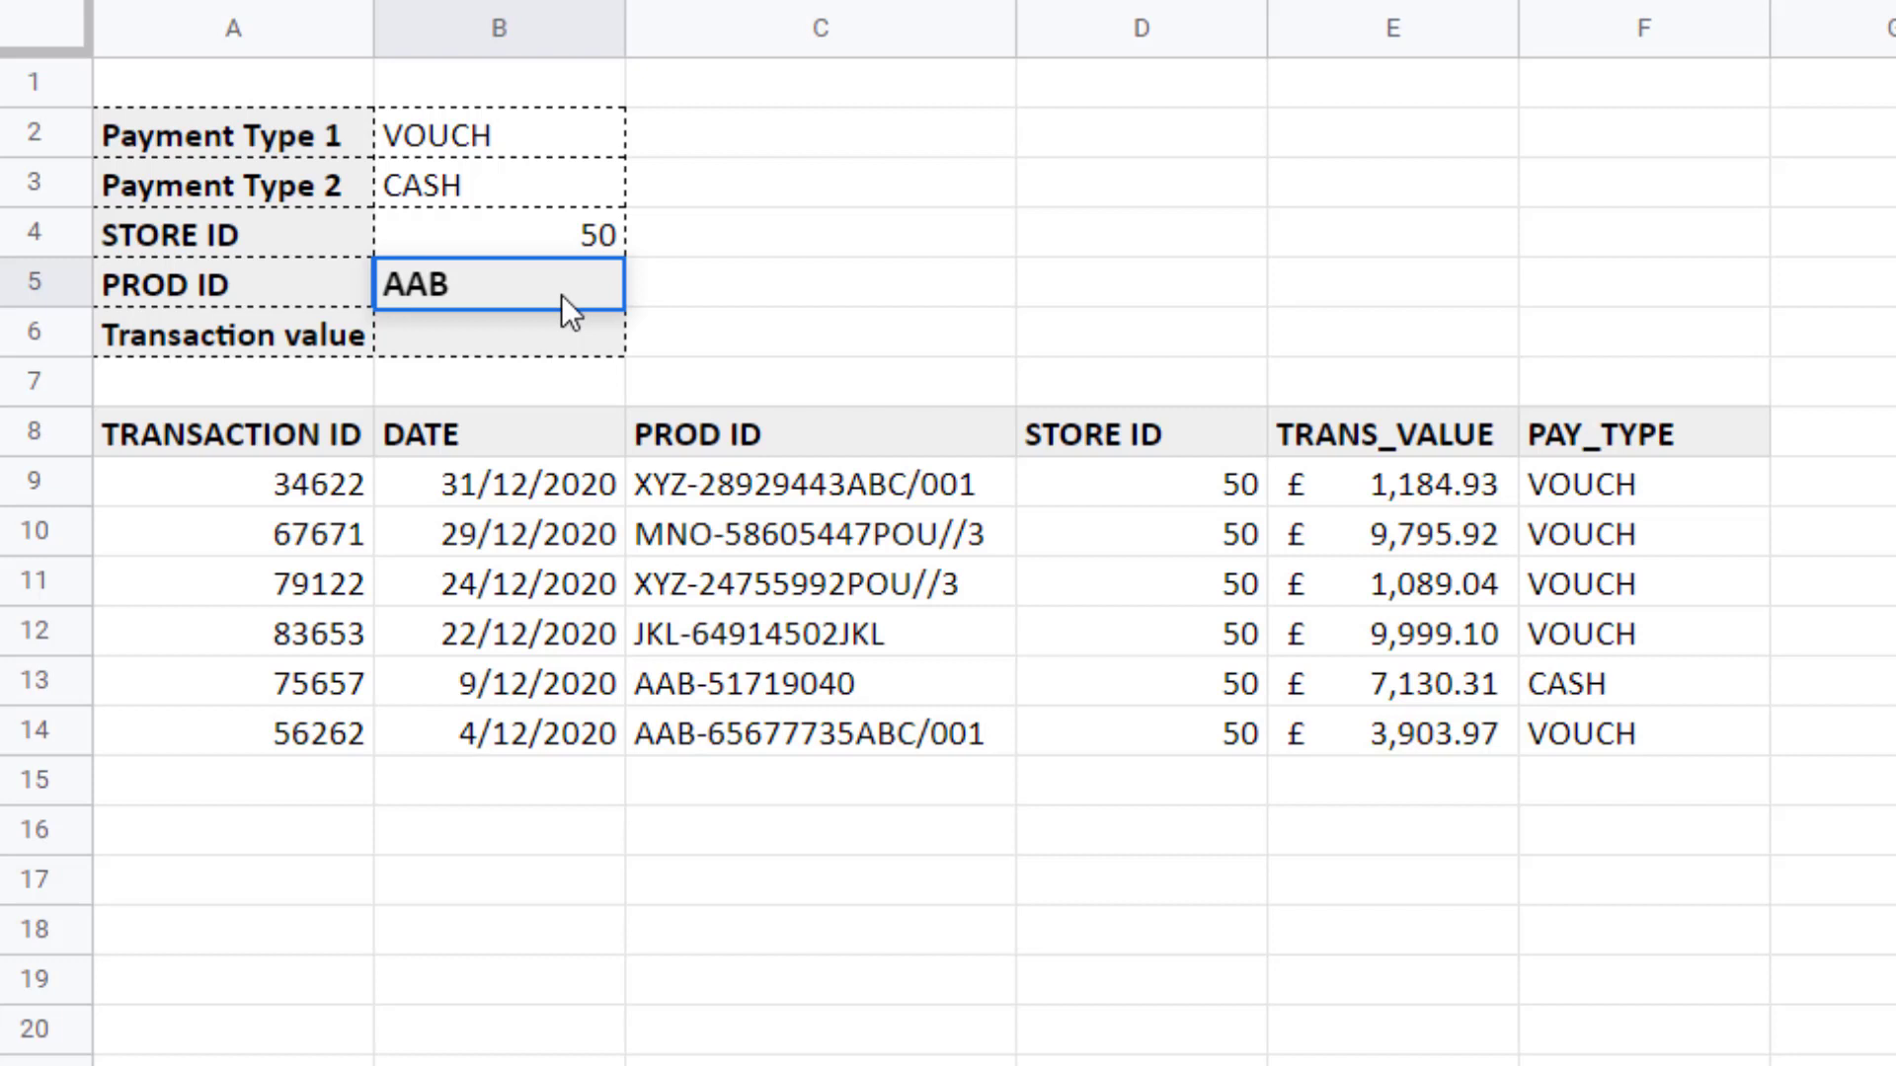
pyautogui.press('Return')
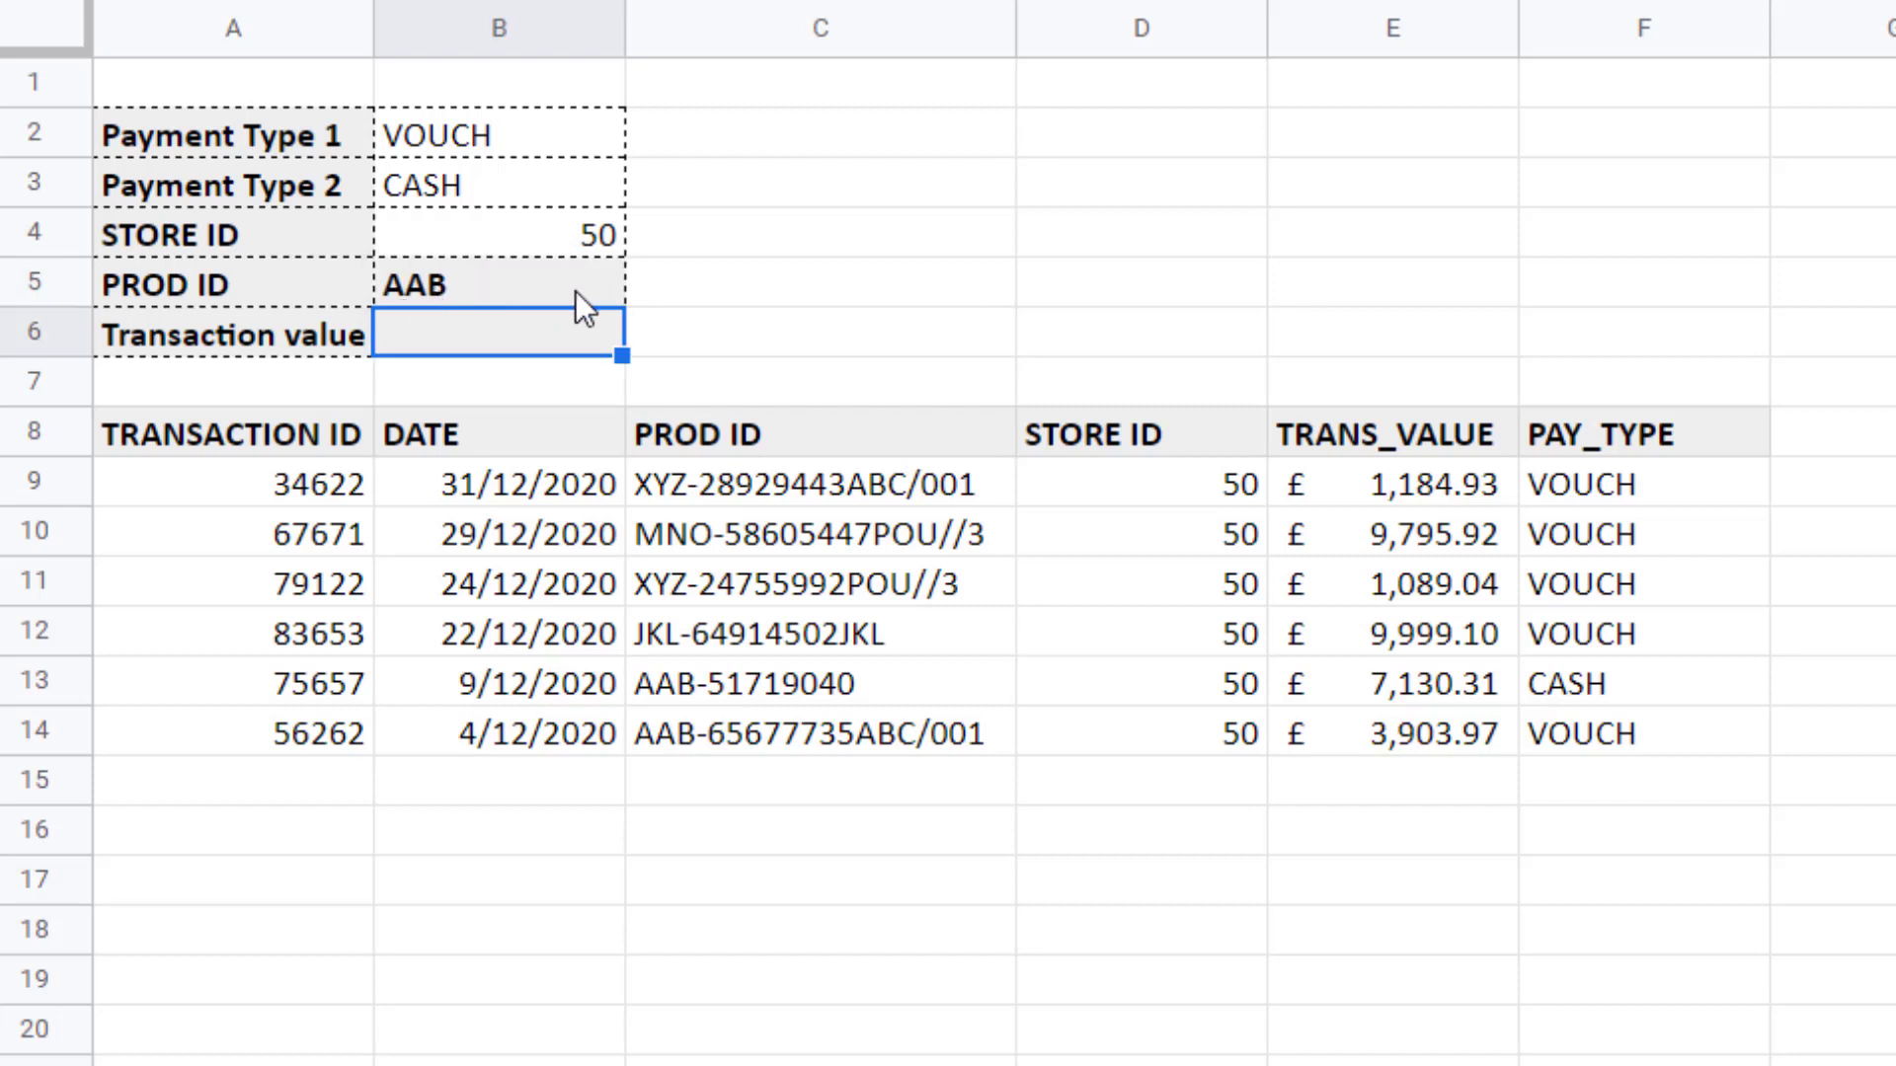
pyautogui.click(273, 523)
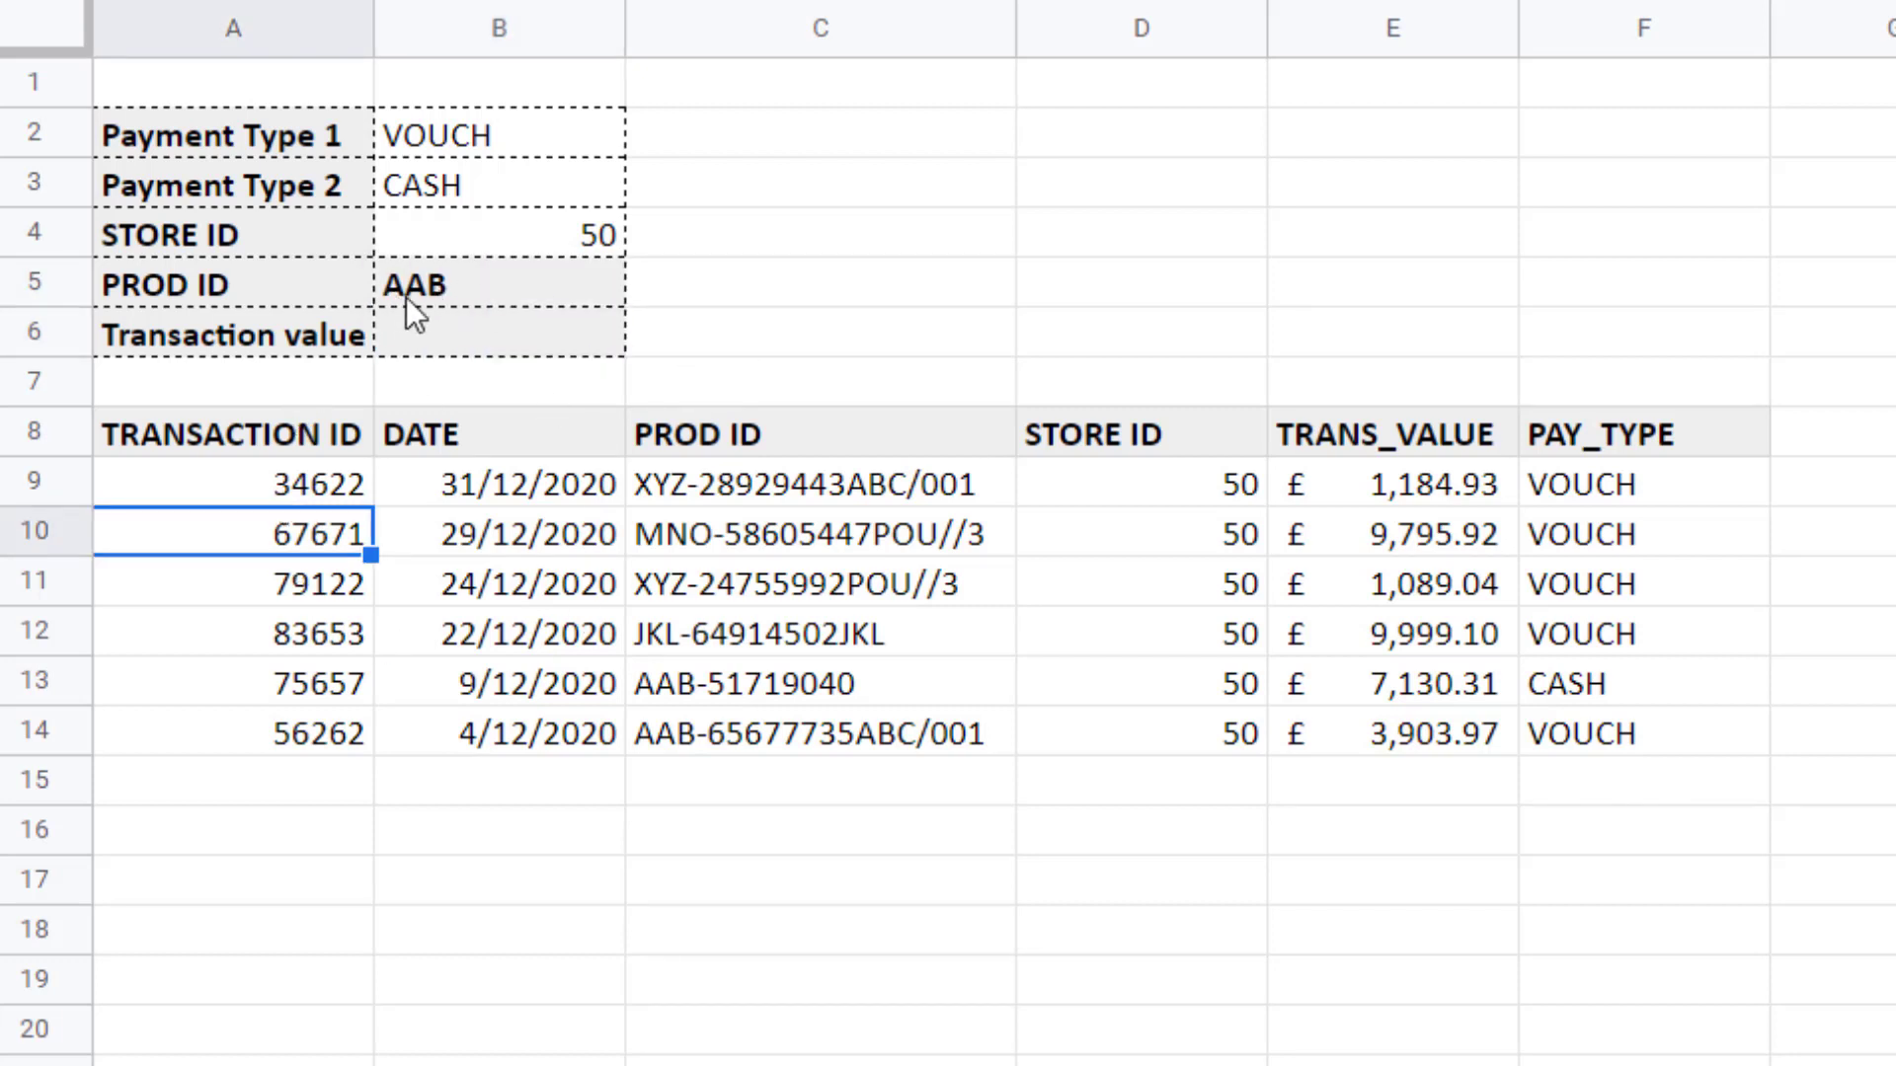
# Select the PROD ID cells C2:C371 on Transactions Data and name them Prod_ID.
pyautogui.click(284, 946)
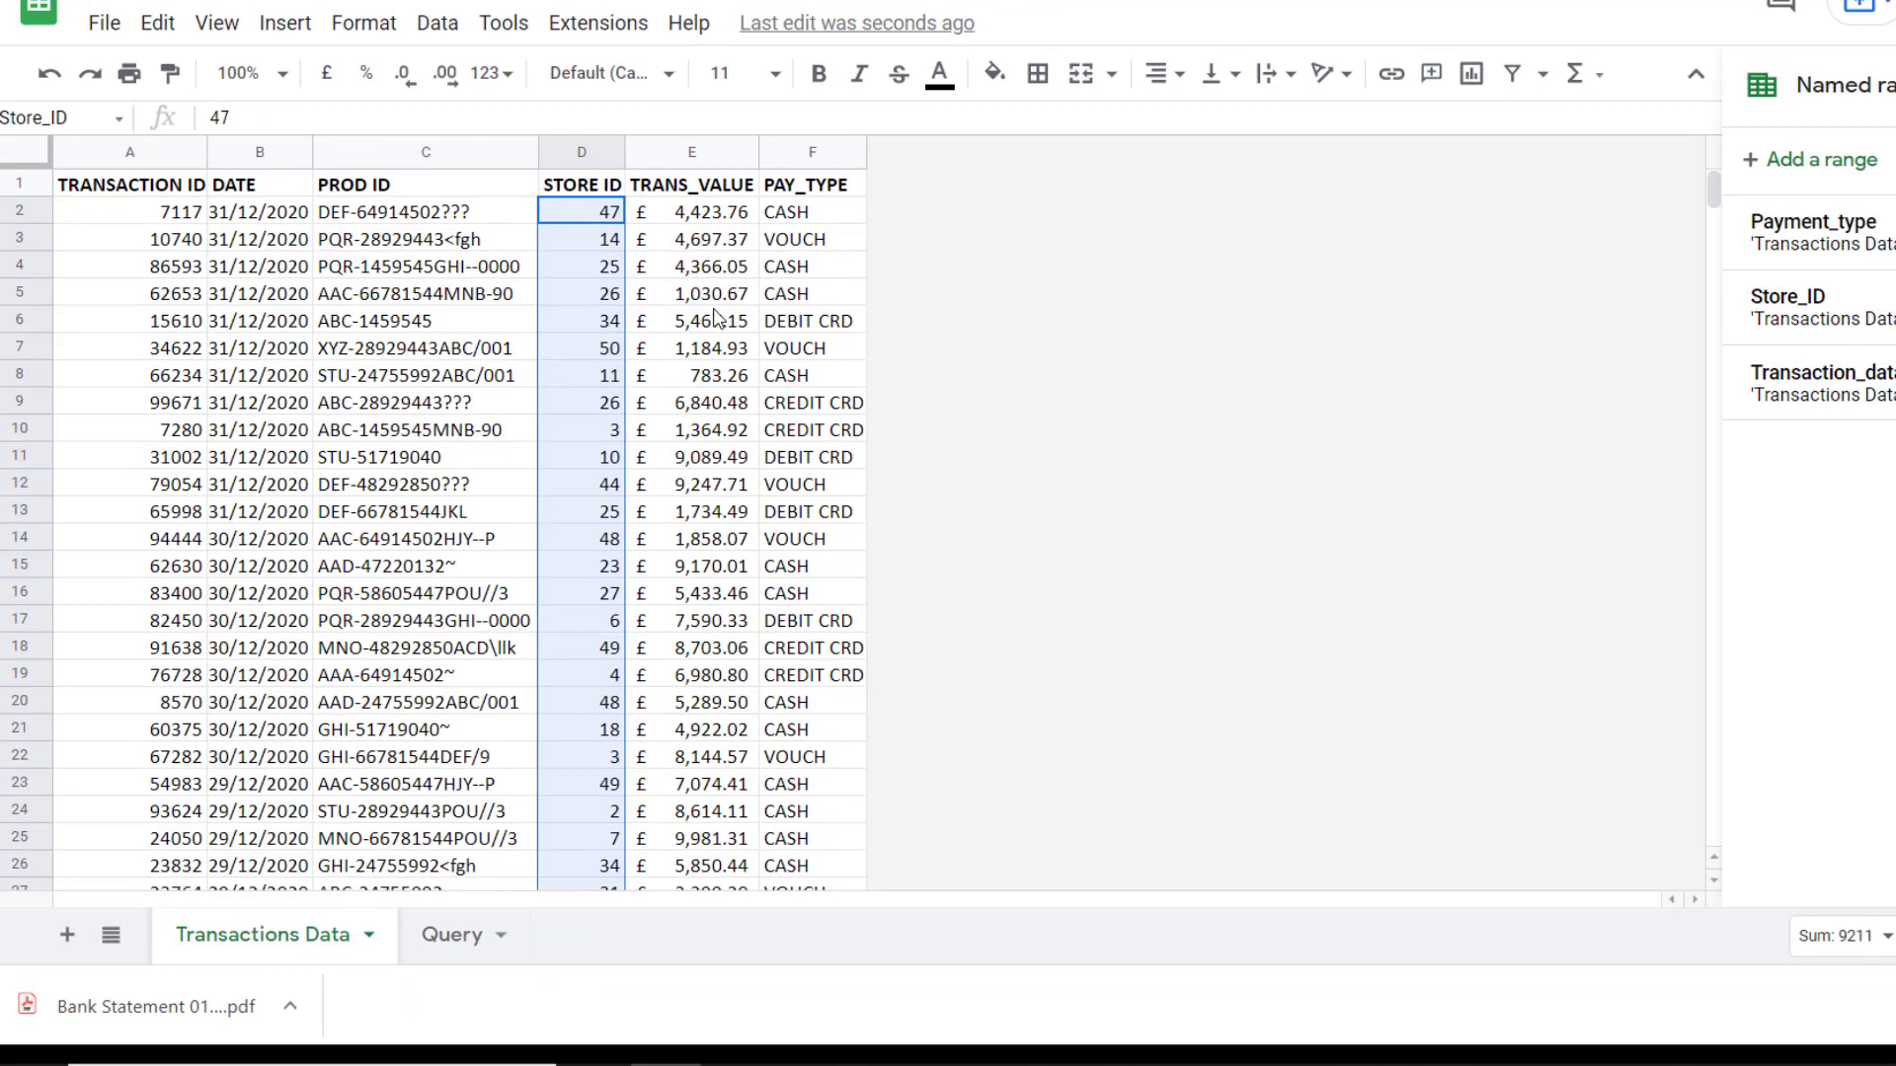
pyautogui.click(402, 217)
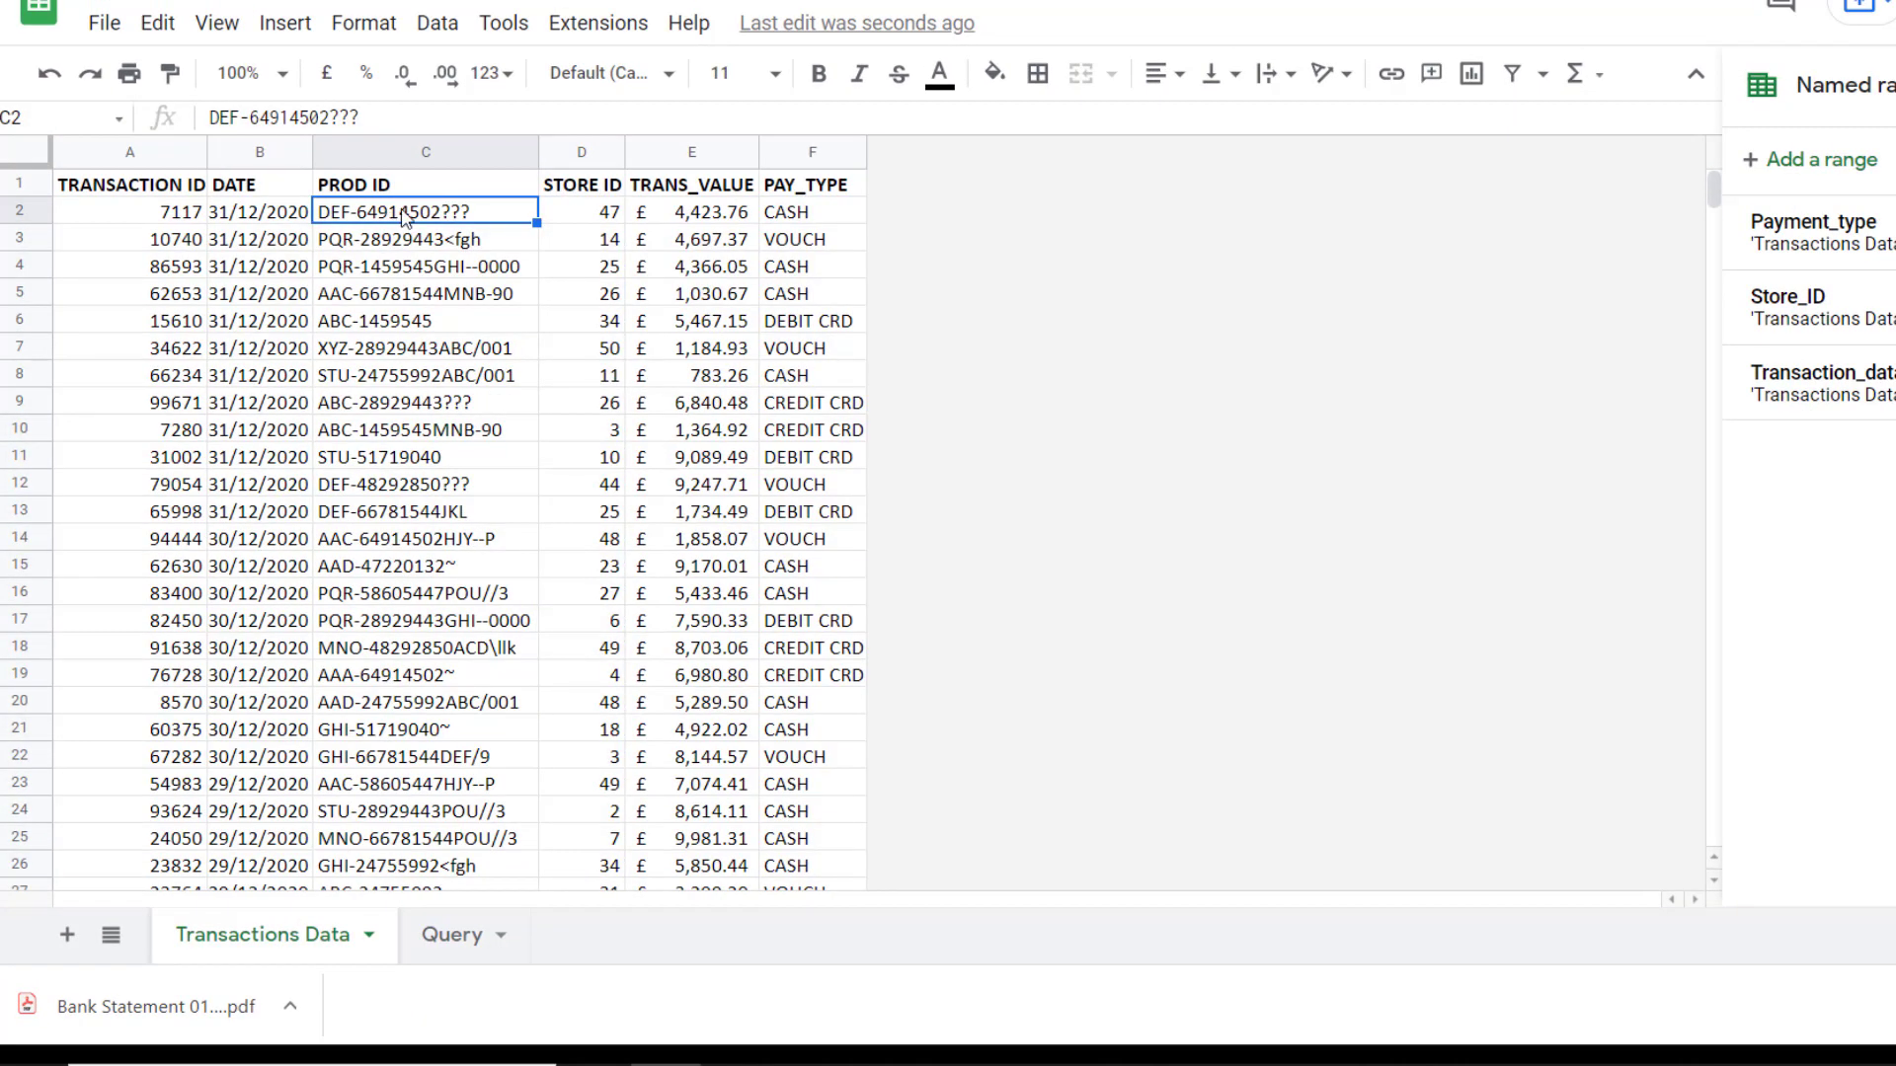
pyautogui.hotkey('ctrl', 'shift', 'Down')
pyautogui.hotkey('ctrl', 'BackSpace')
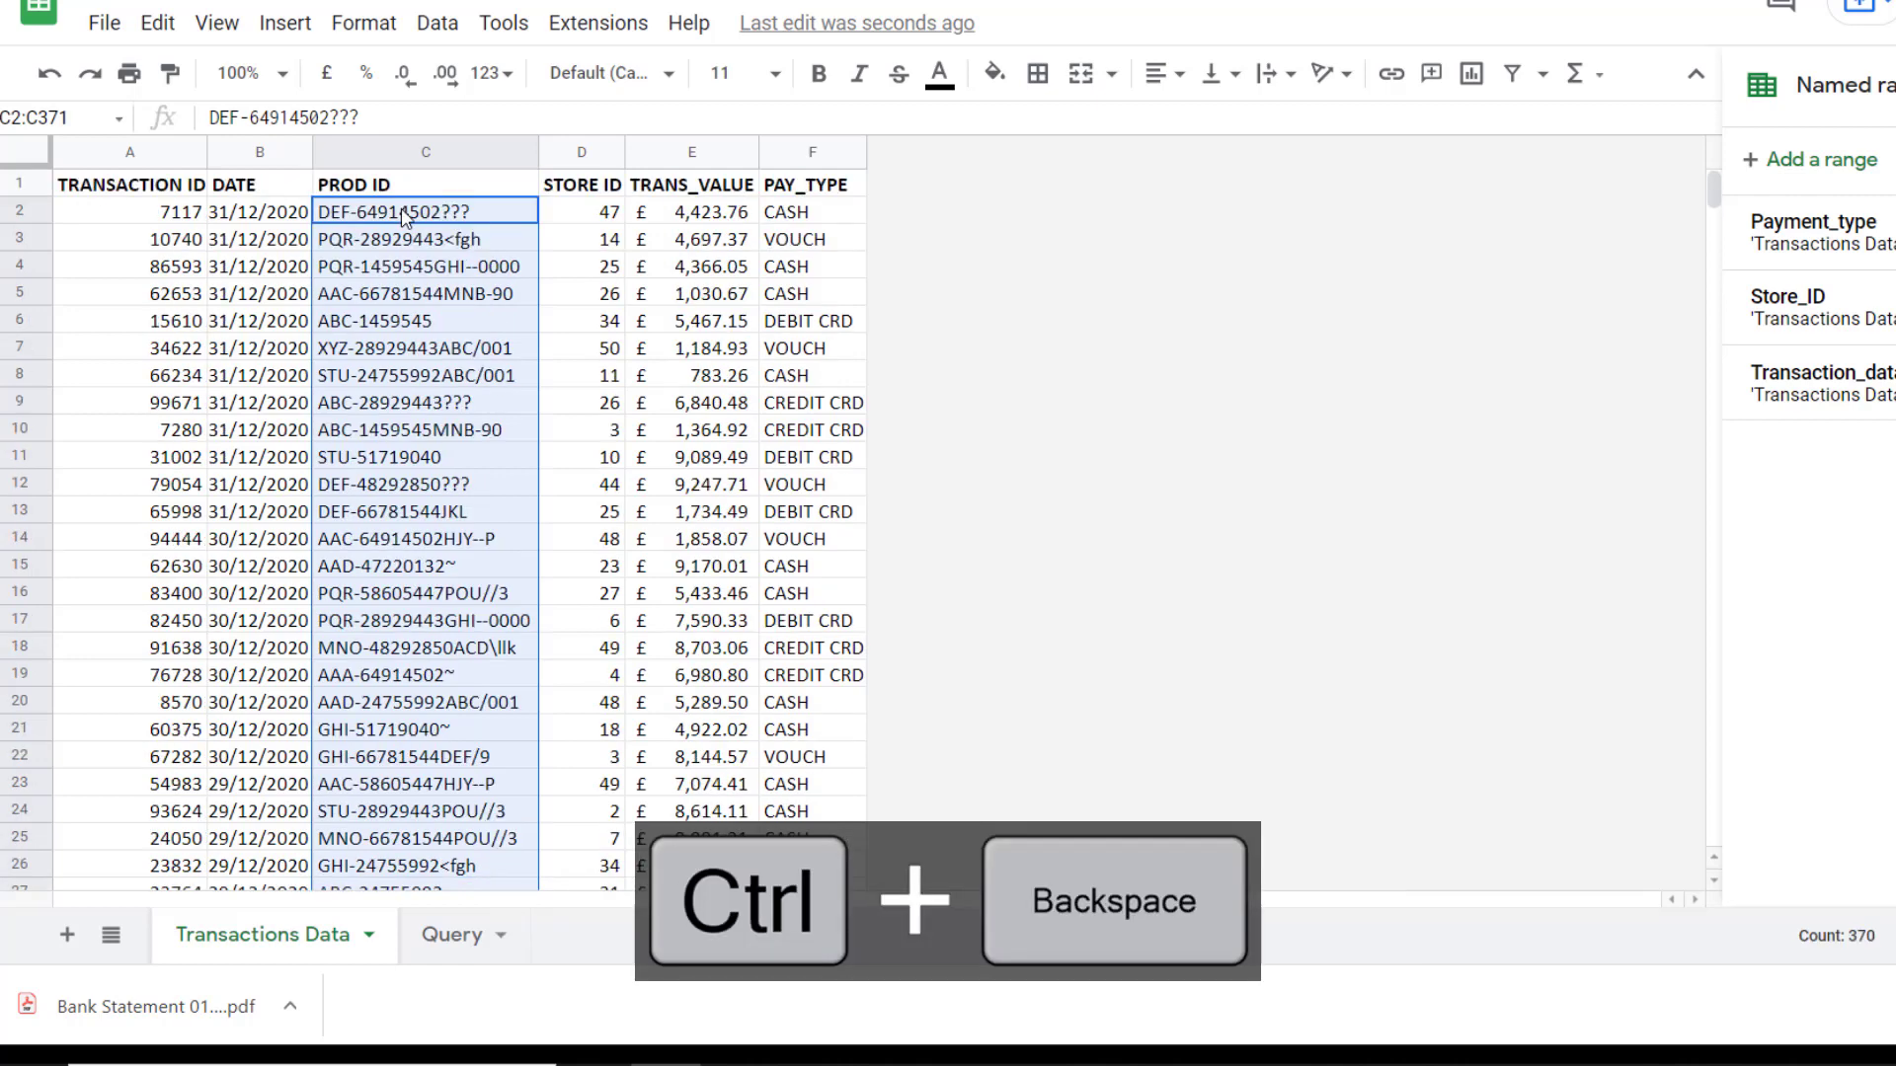
pyautogui.hotkey('ctrl', 'j')
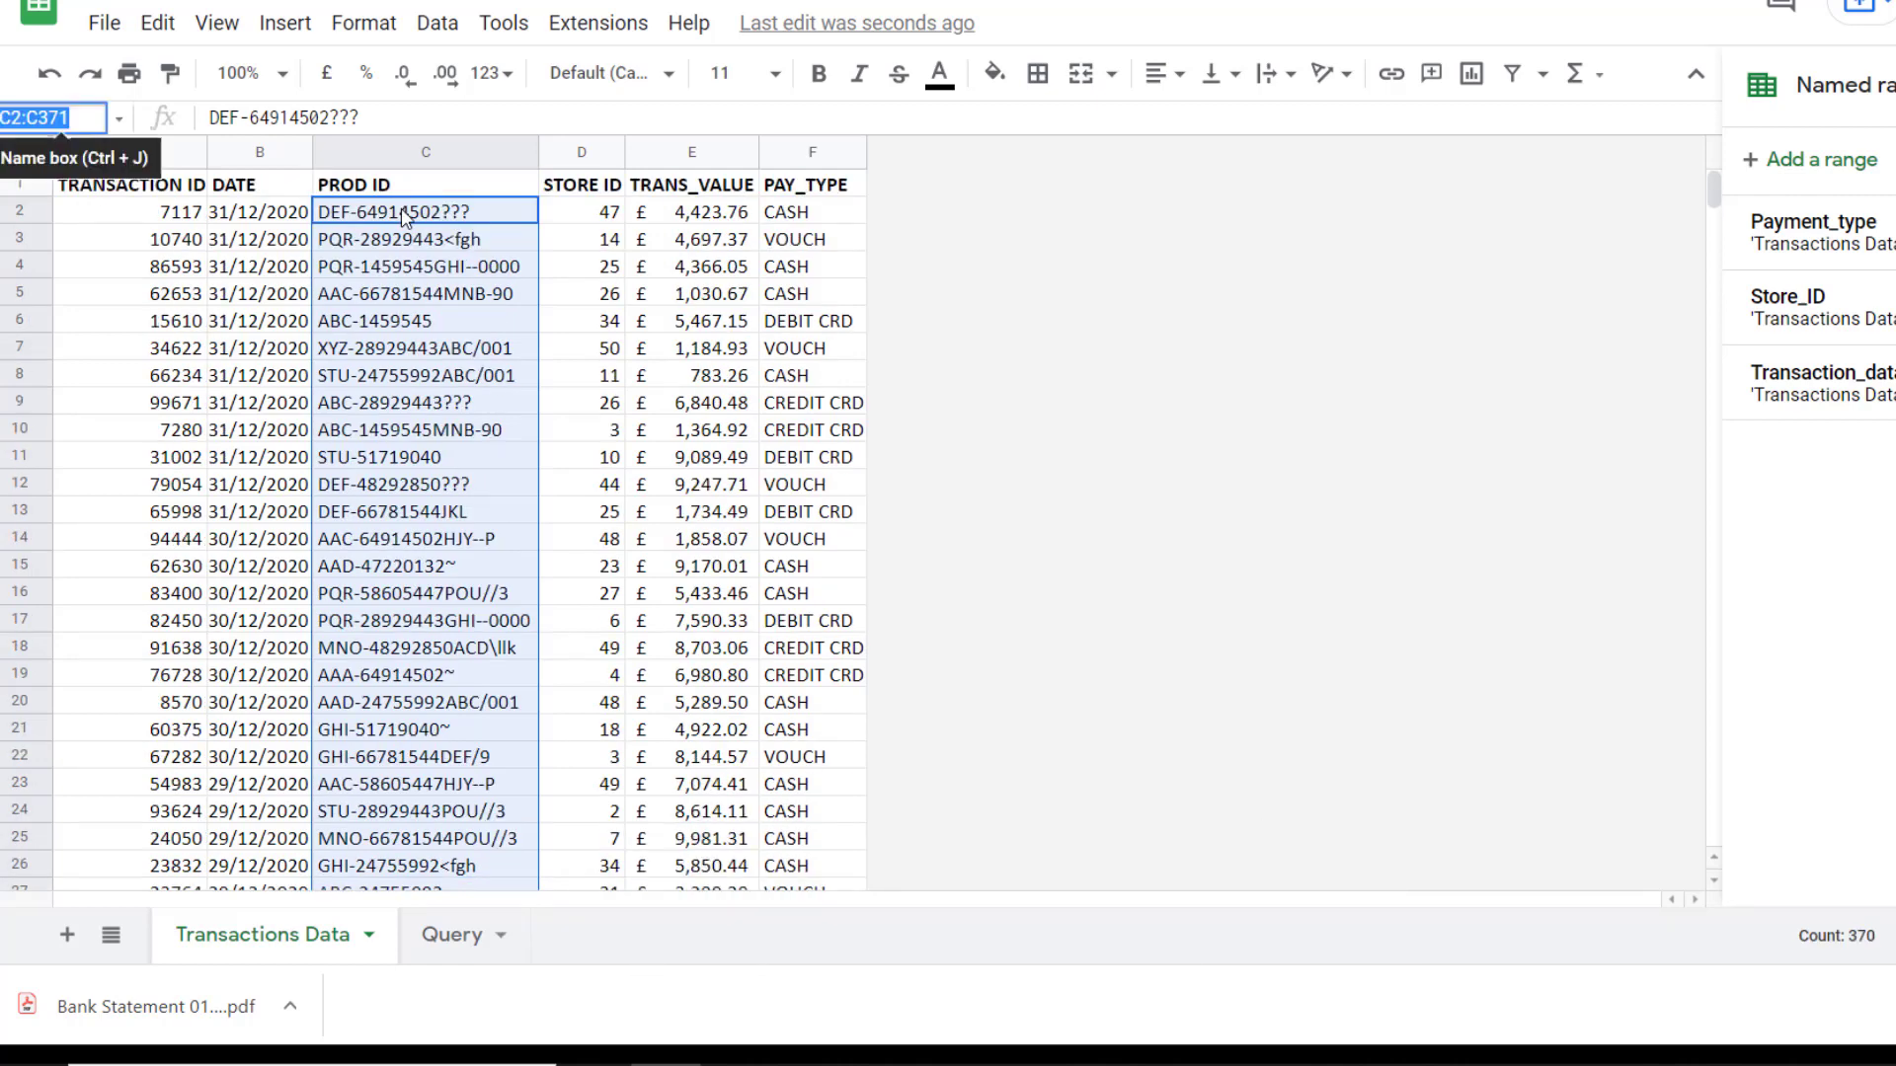
pyautogui.write('Prod_')
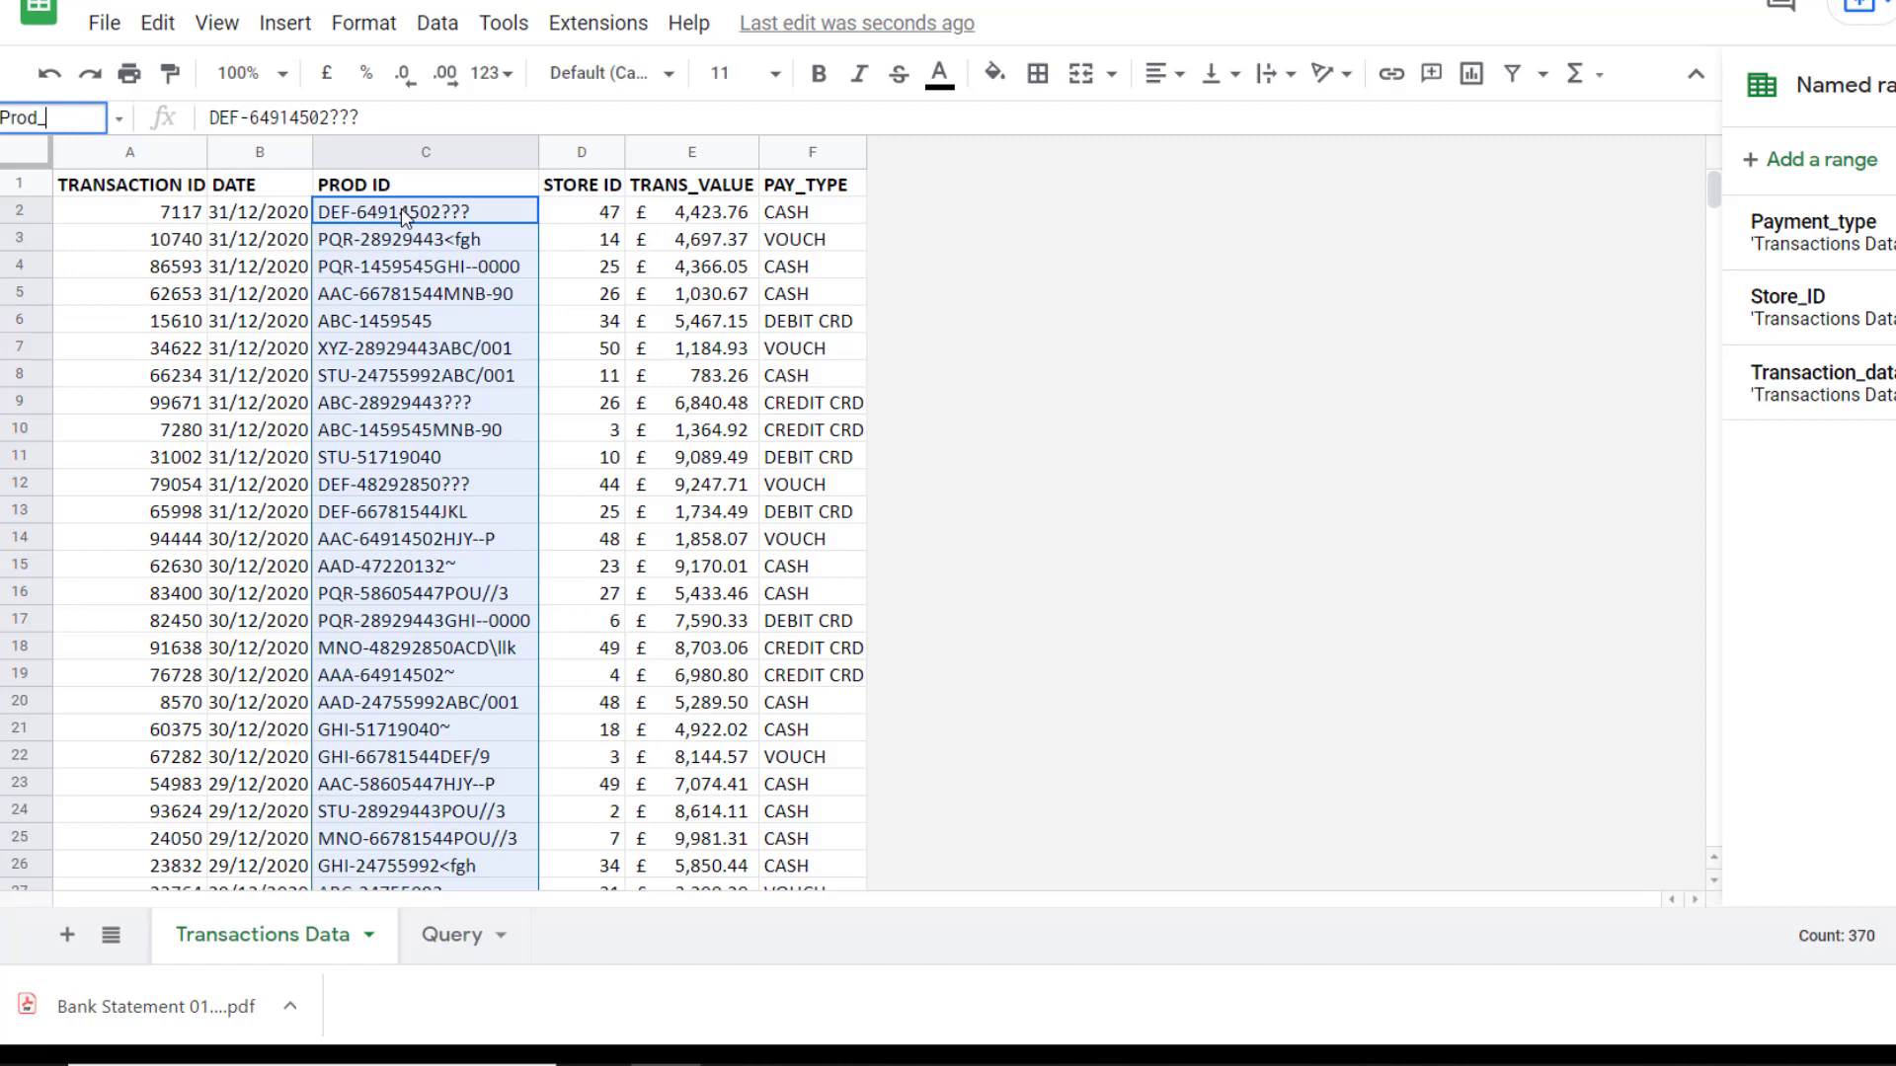
pyautogui.write('ID')
pyautogui.press('Return')
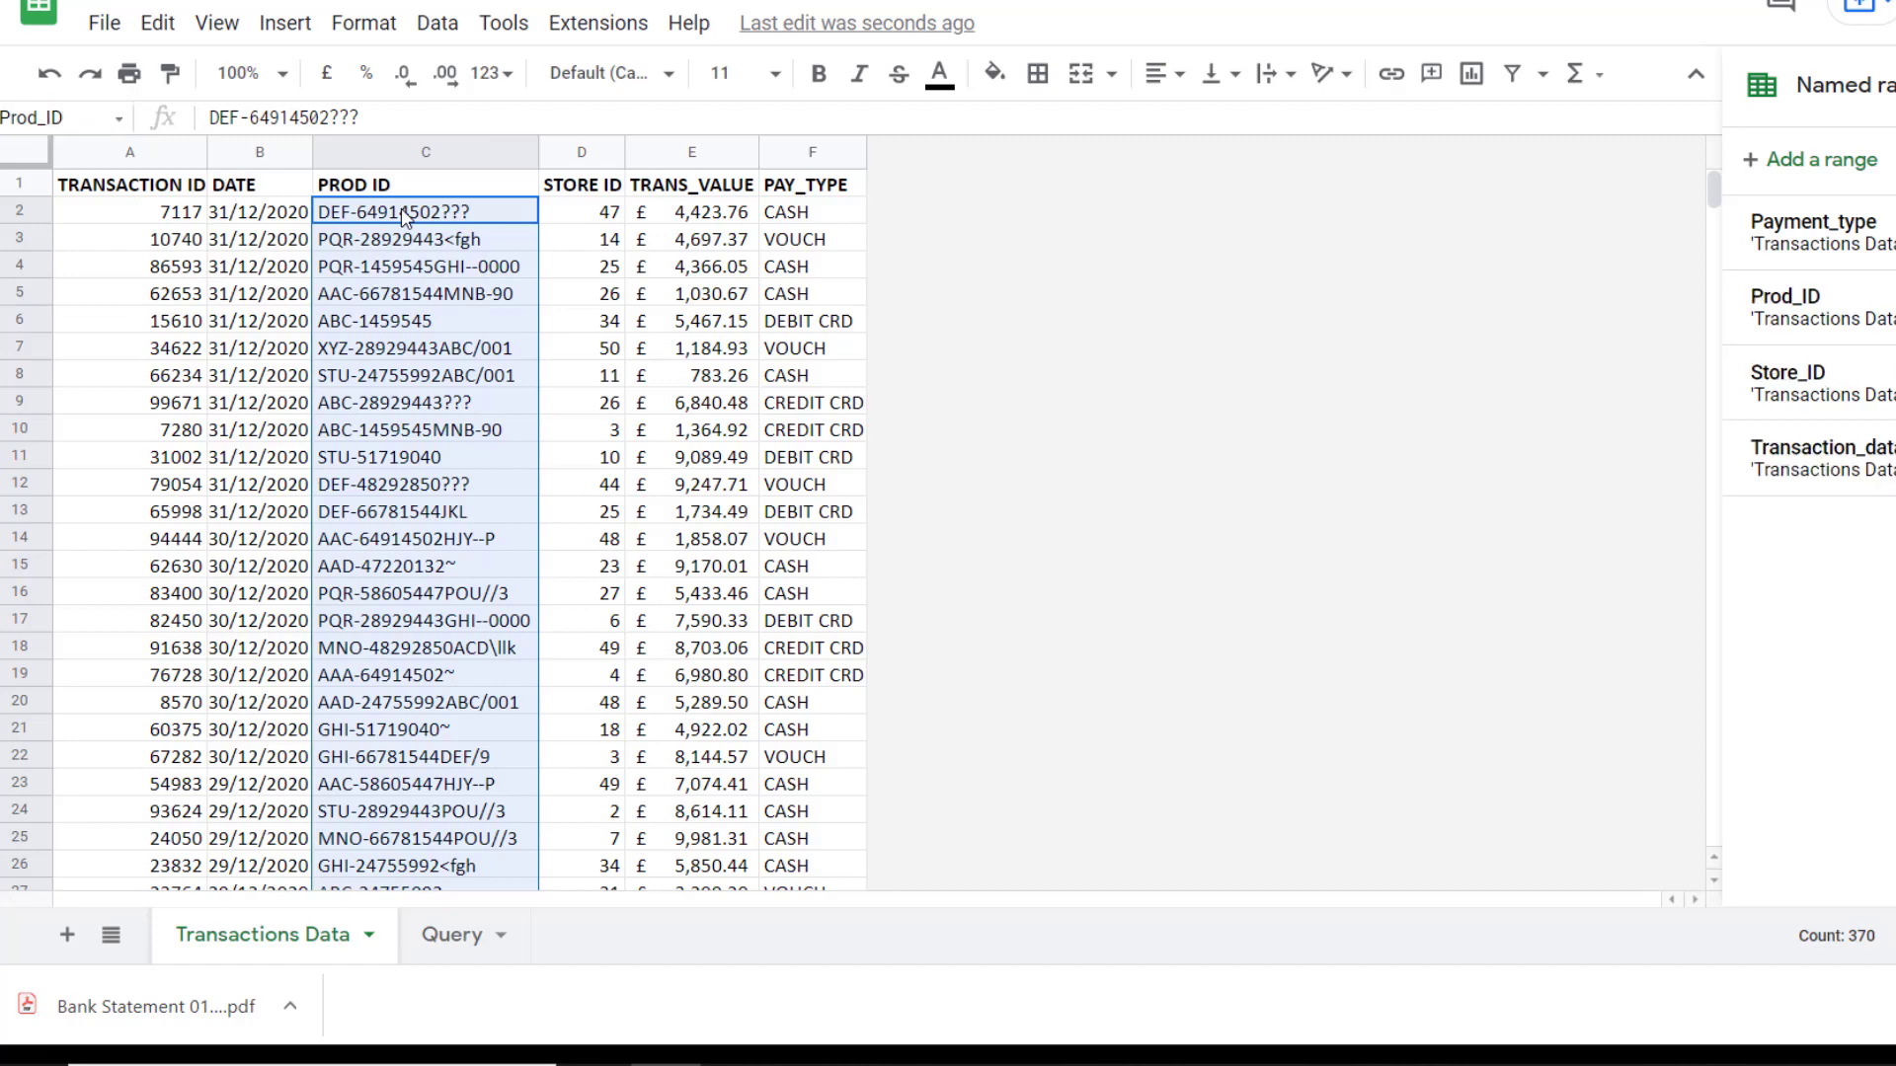
# Append the condition LEFT(Prod_ID,3)=B5 to the A9 FILTER formula.
pyautogui.click(434, 935)
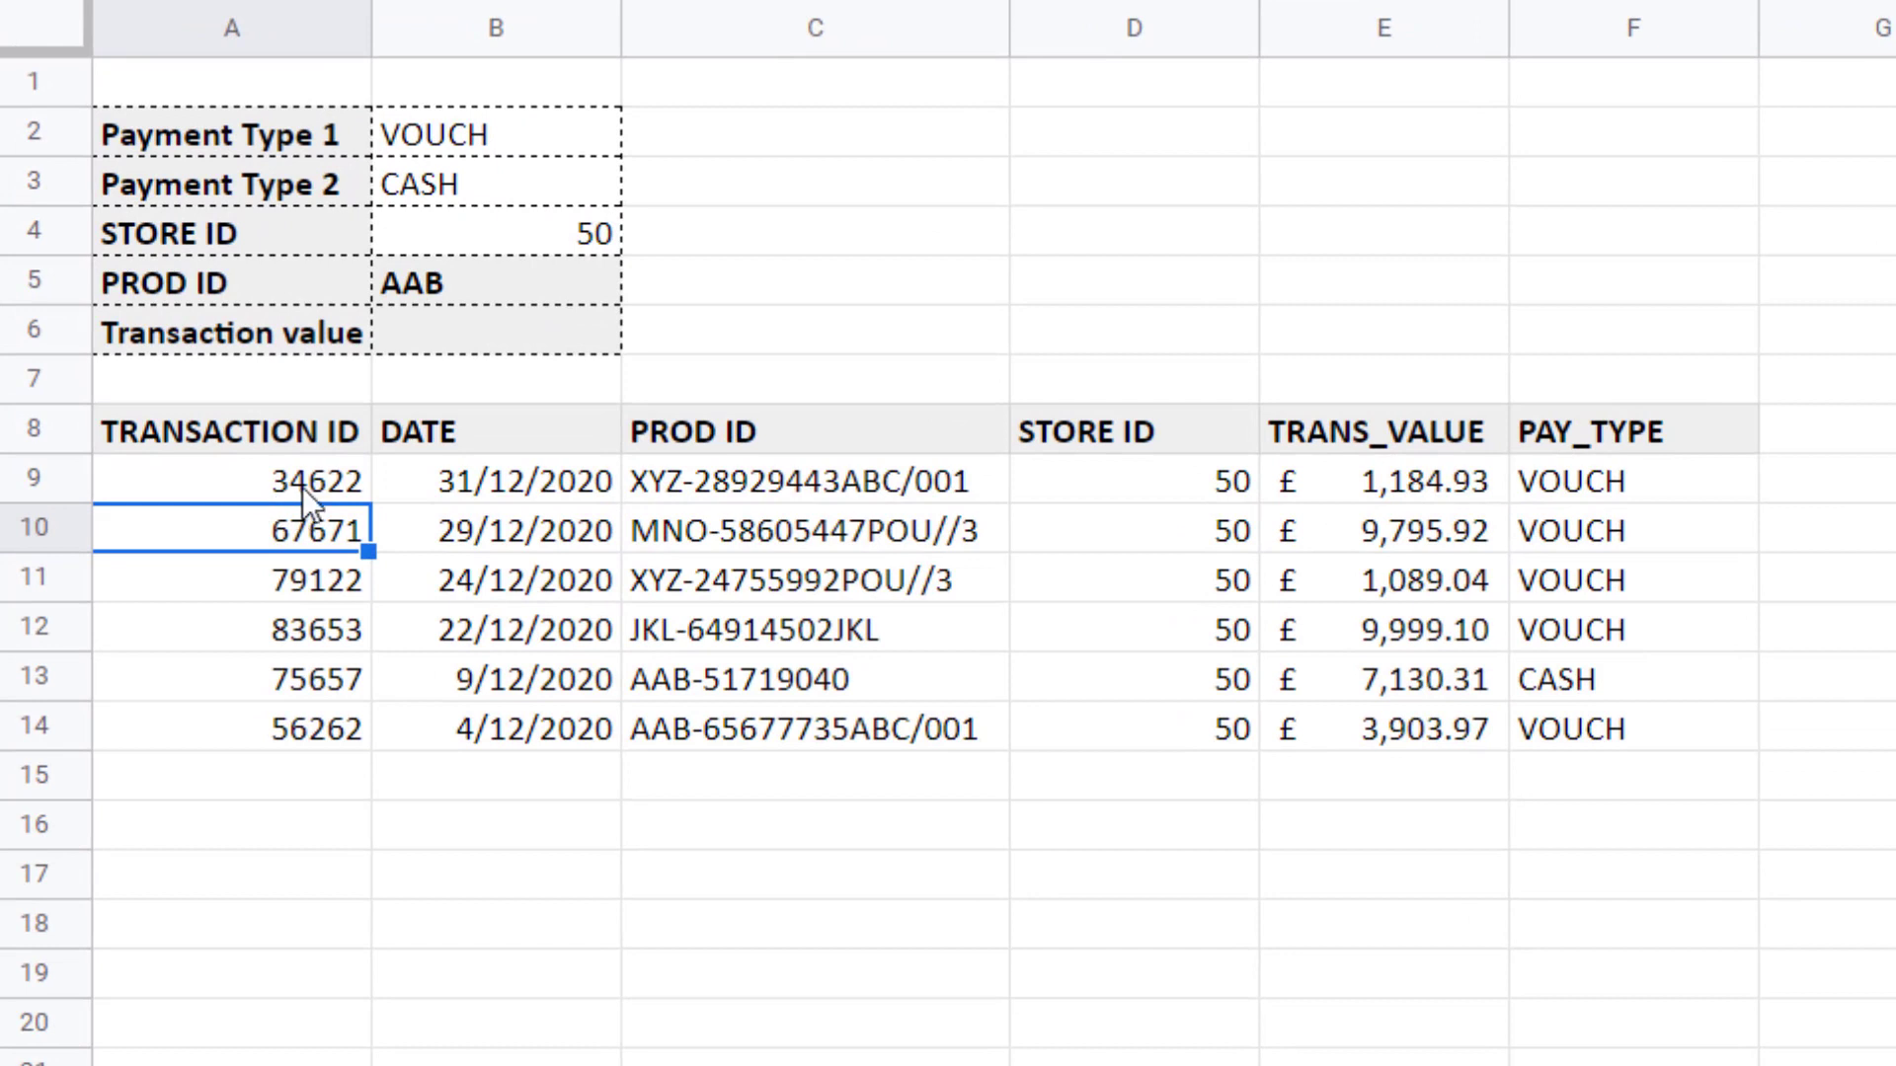
pyautogui.click(302, 488)
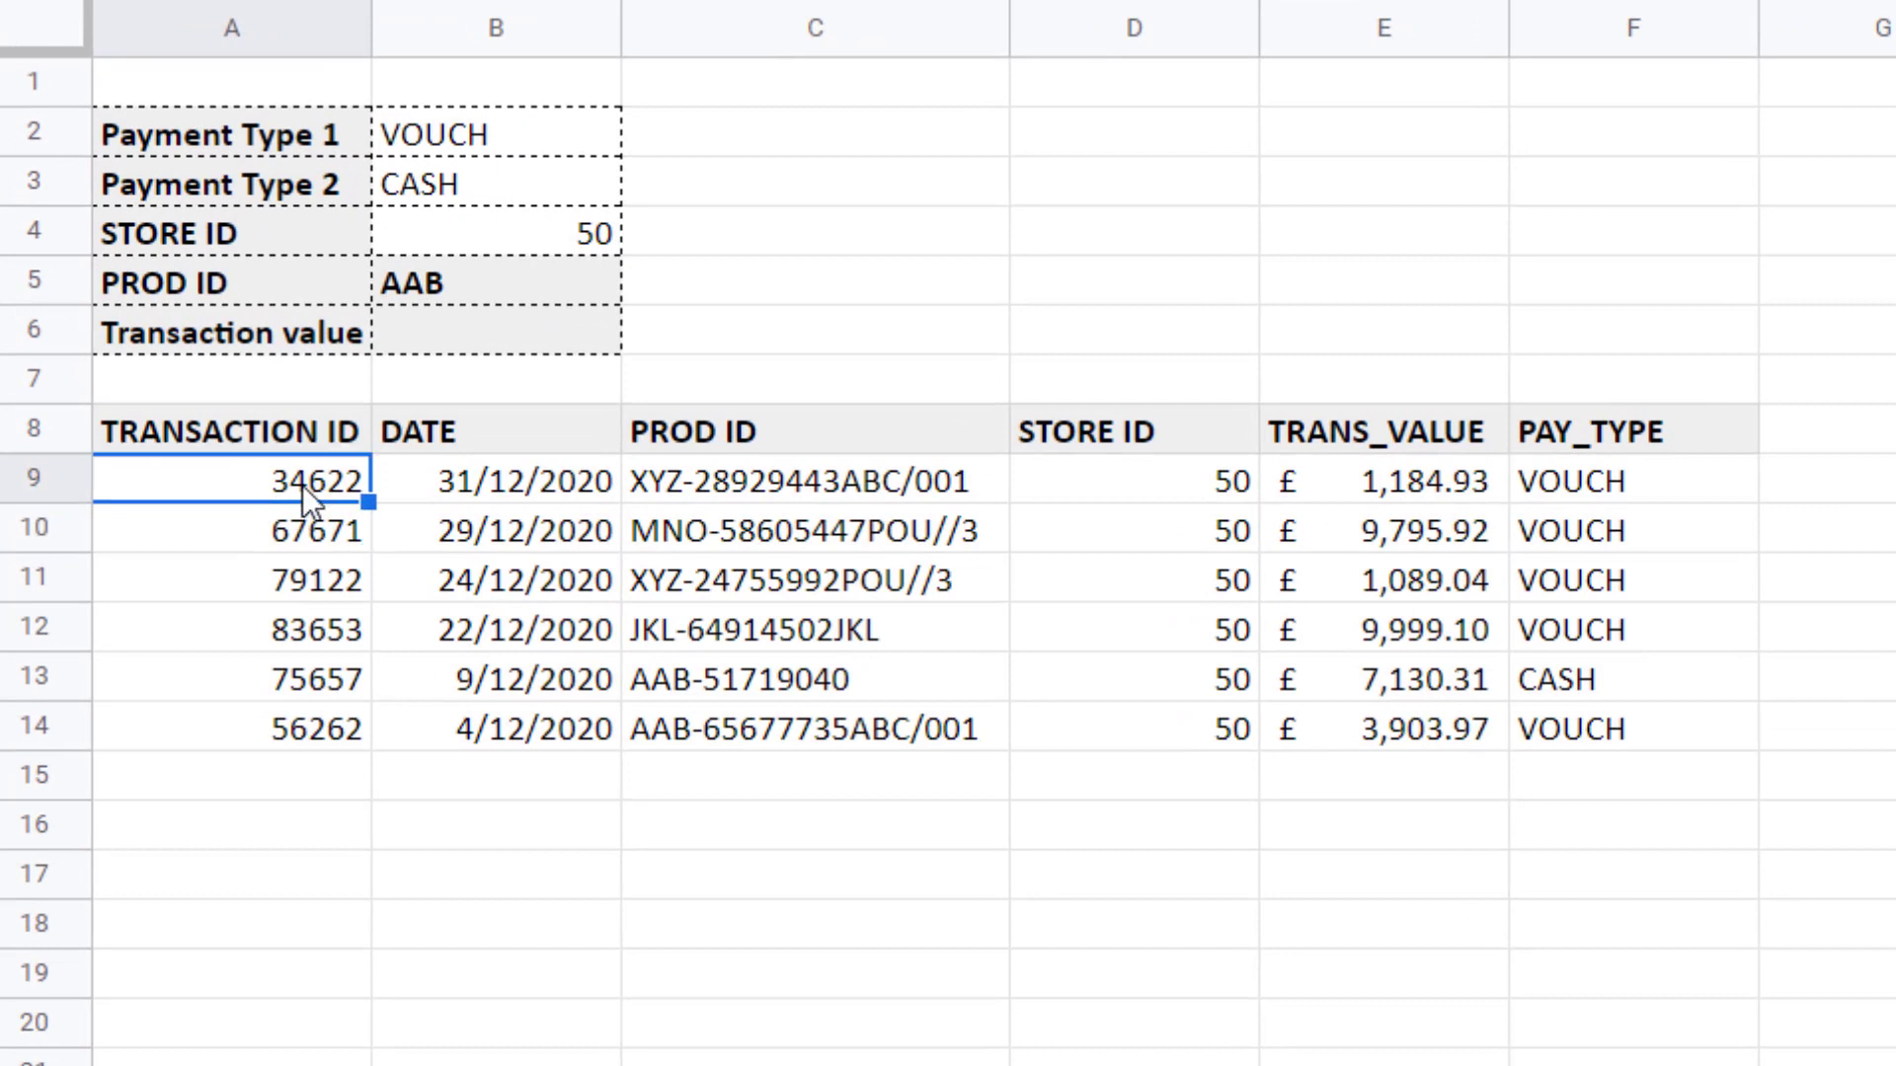
pyautogui.write('=FILTER(Transaction_data,(Payment_type=B2)+(Payment_type=B3),Store_ID=B4)')
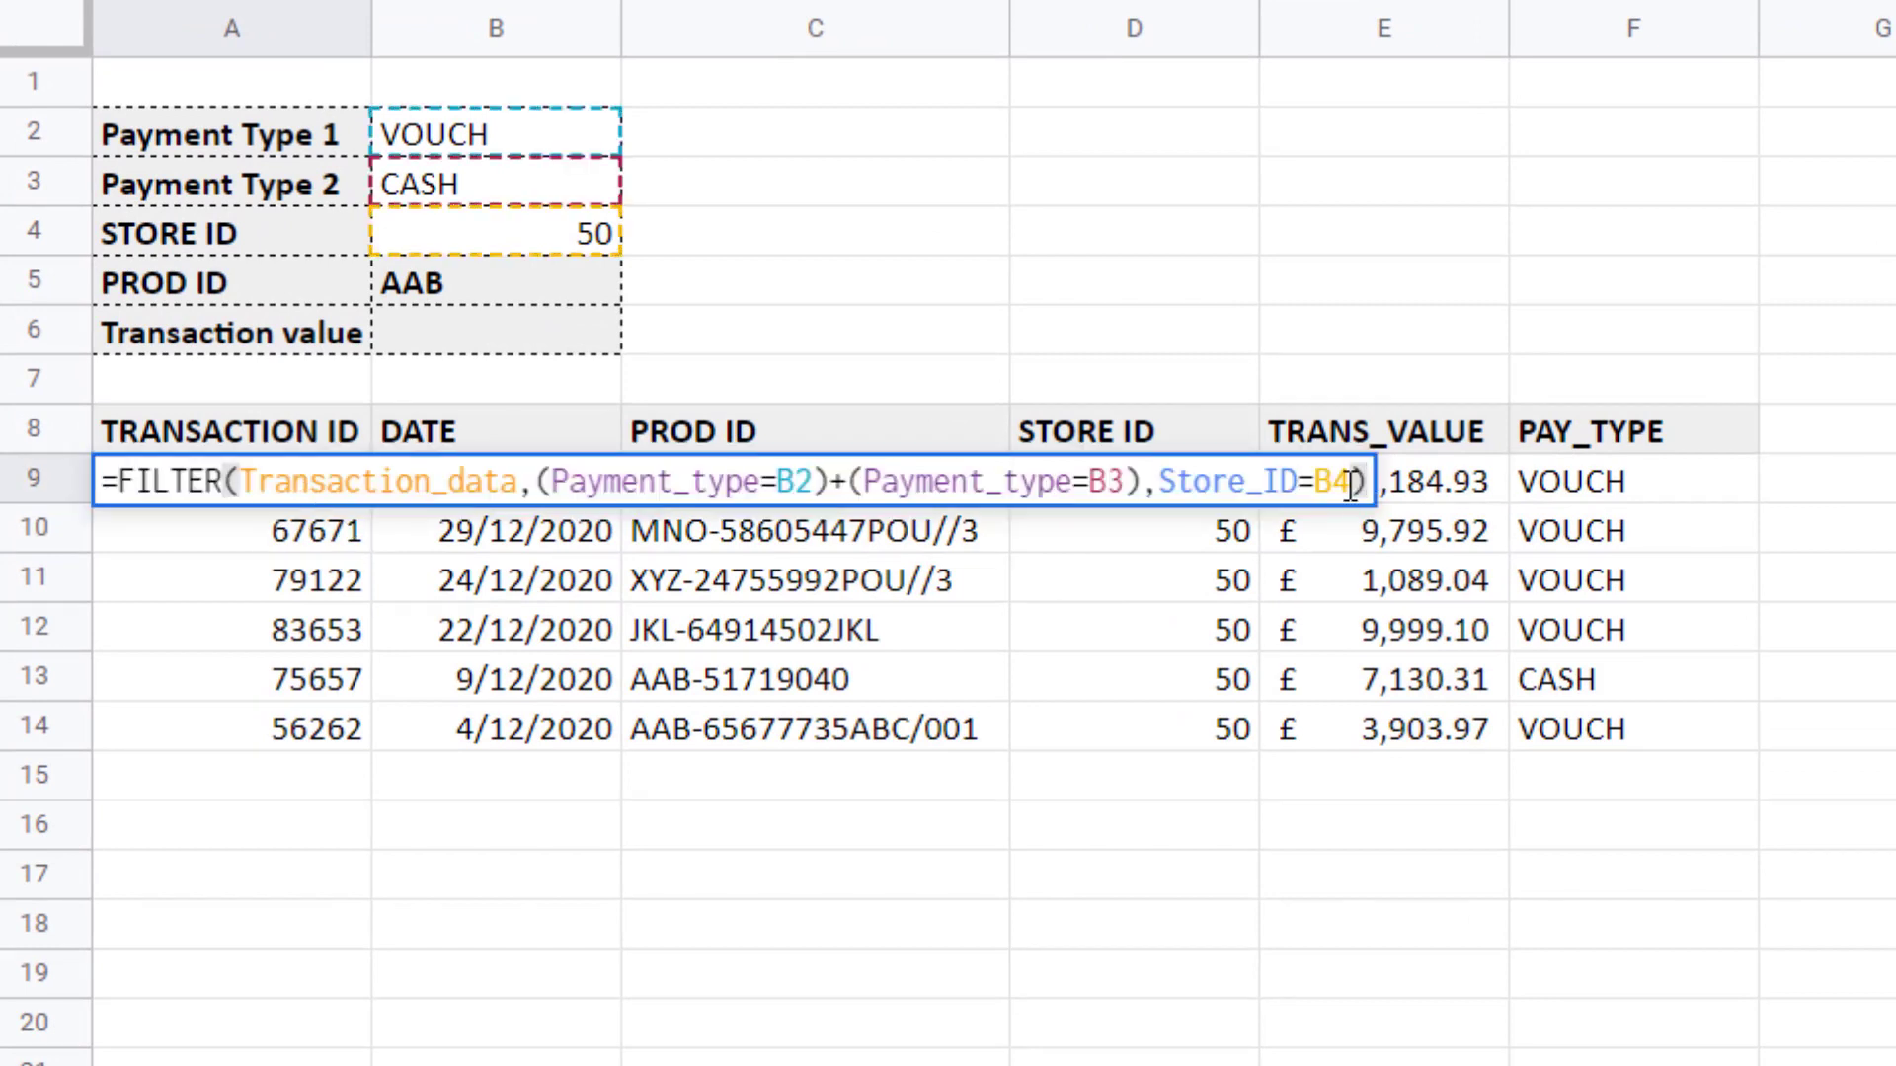
pyautogui.press('Left')
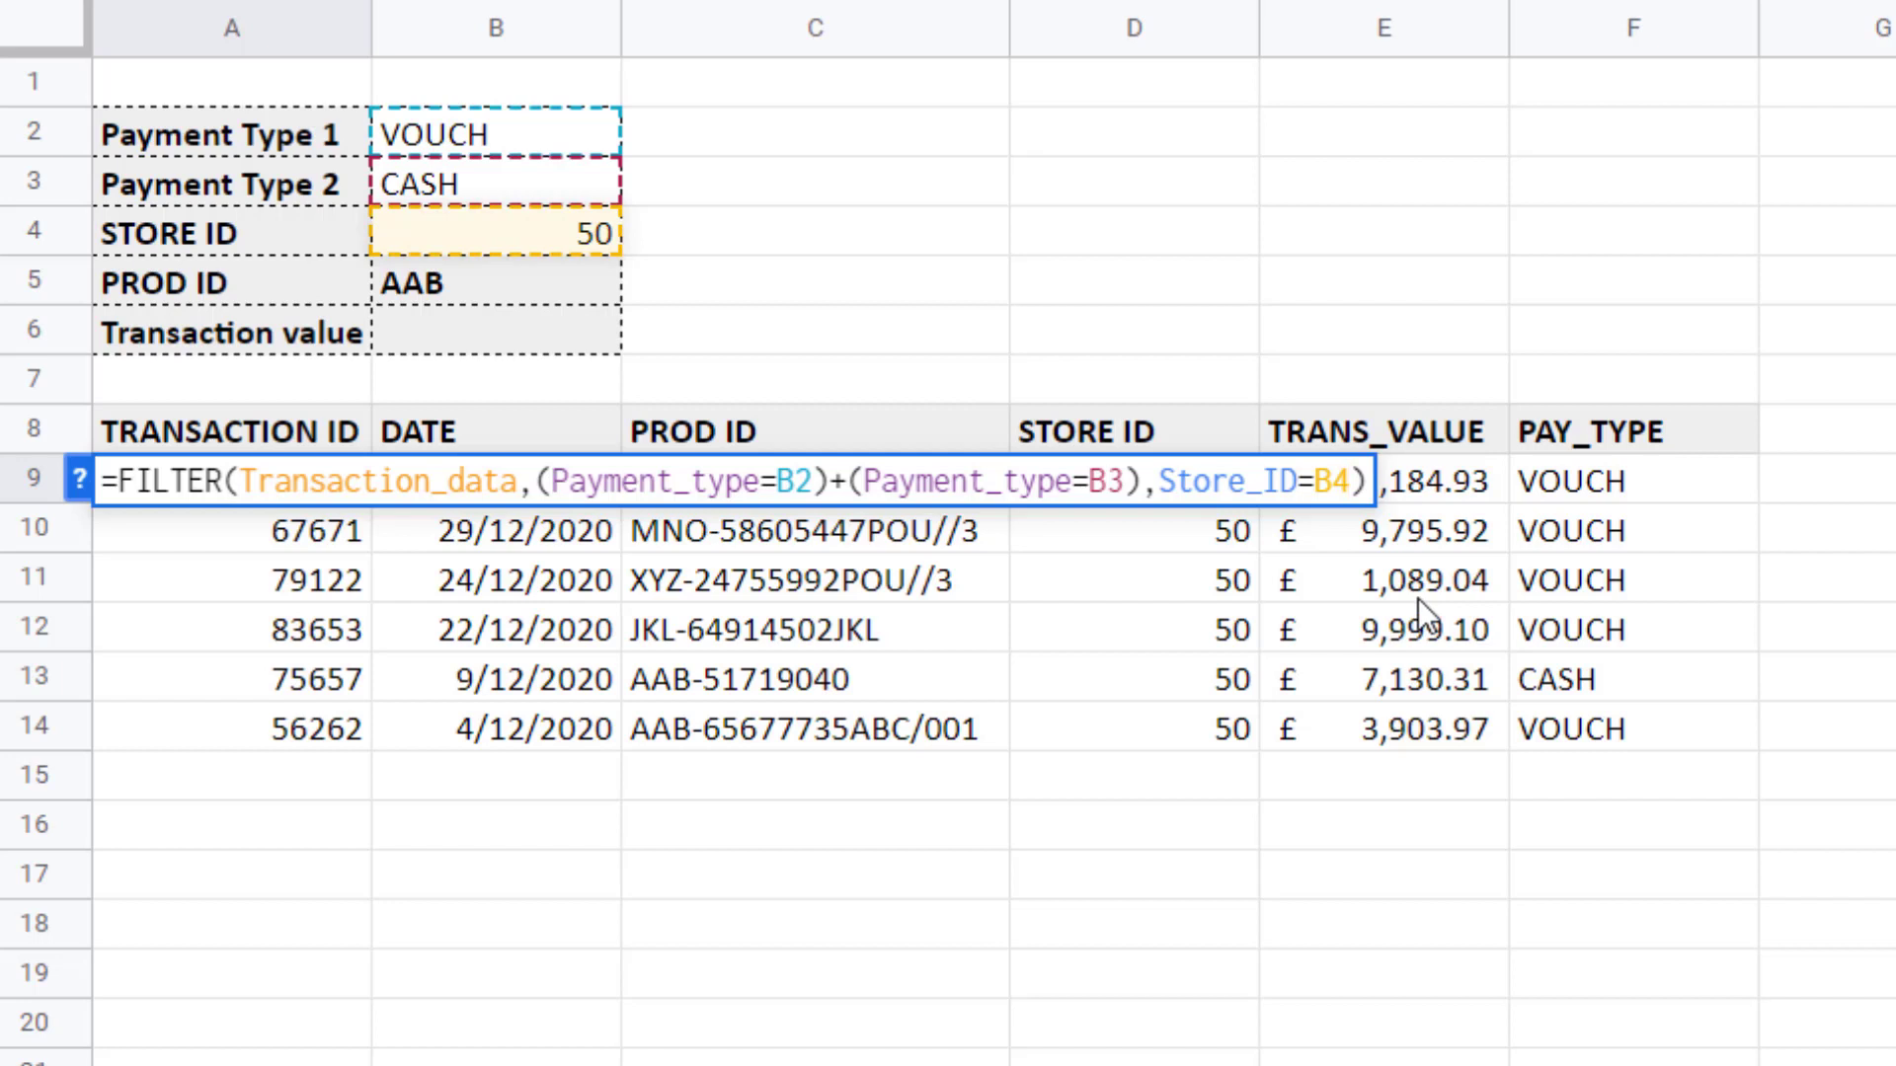
pyautogui.write(',')
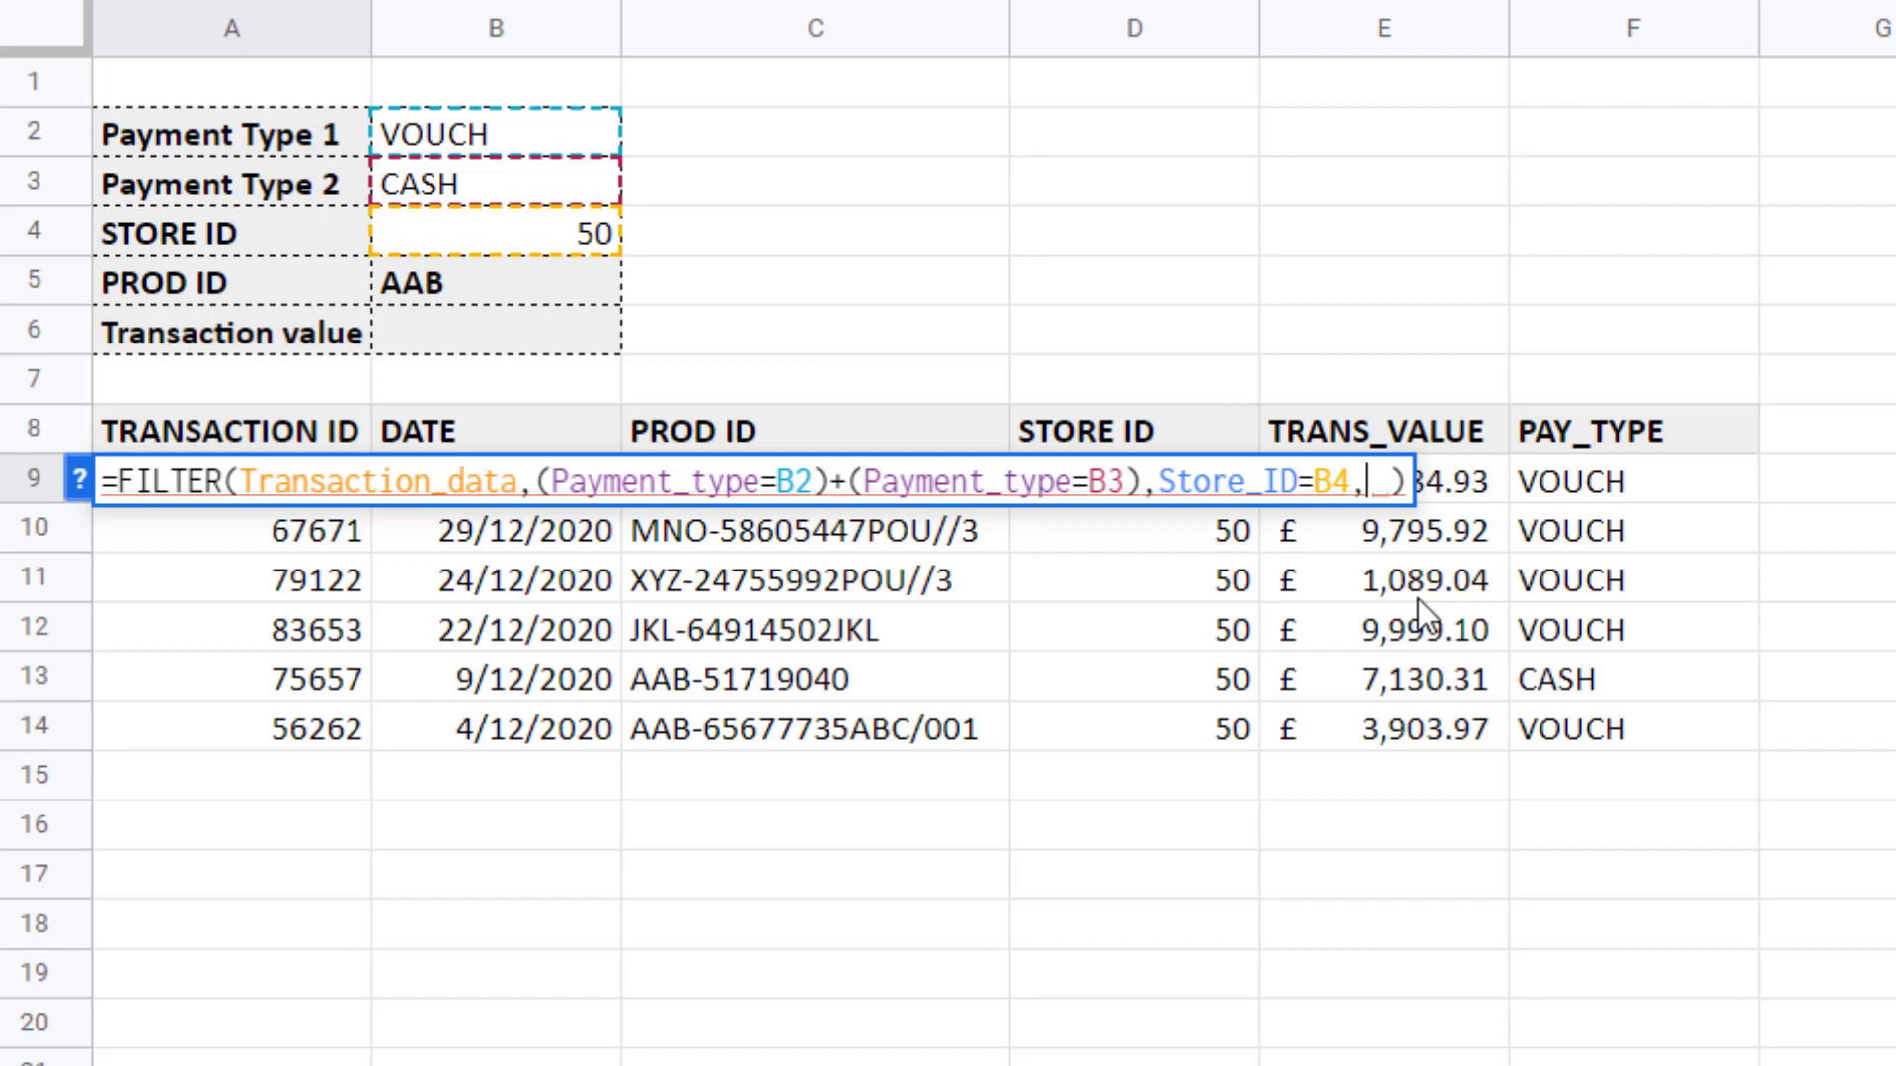
pyautogui.write('left')
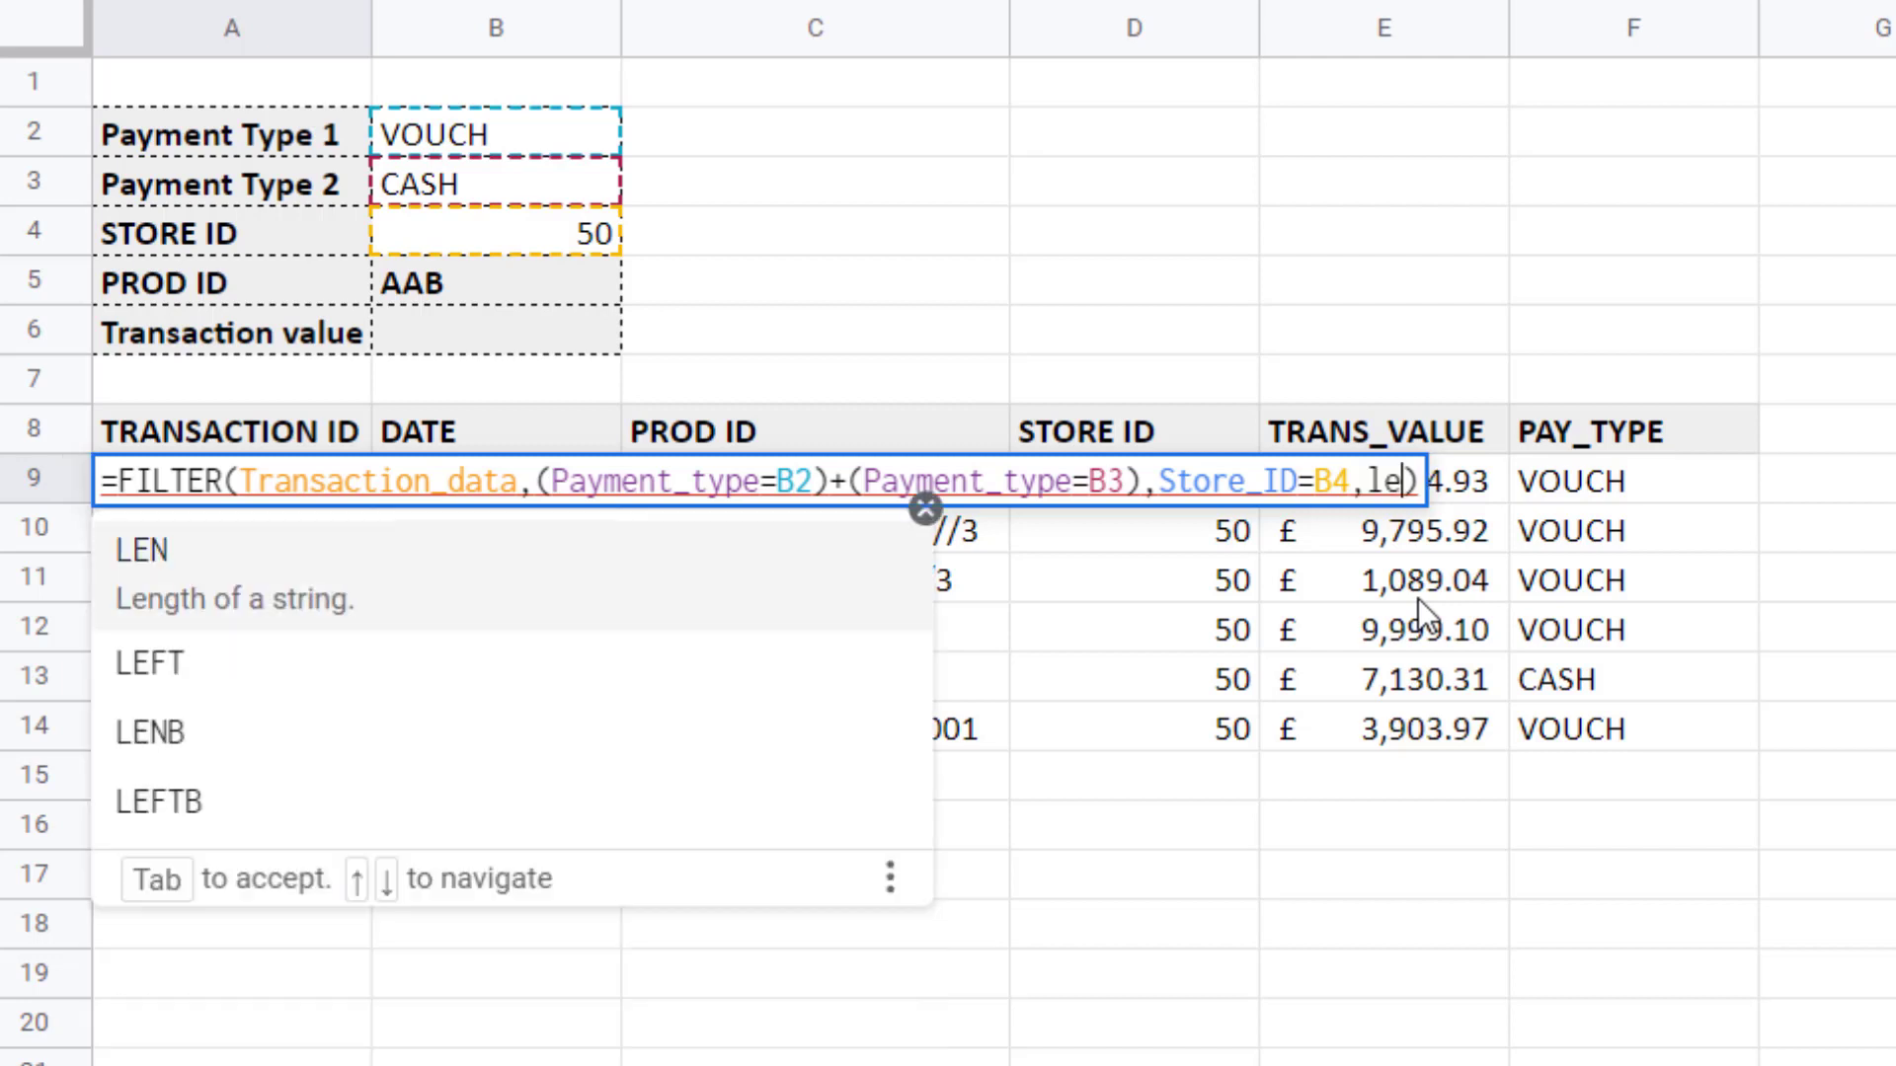
pyautogui.write('(')
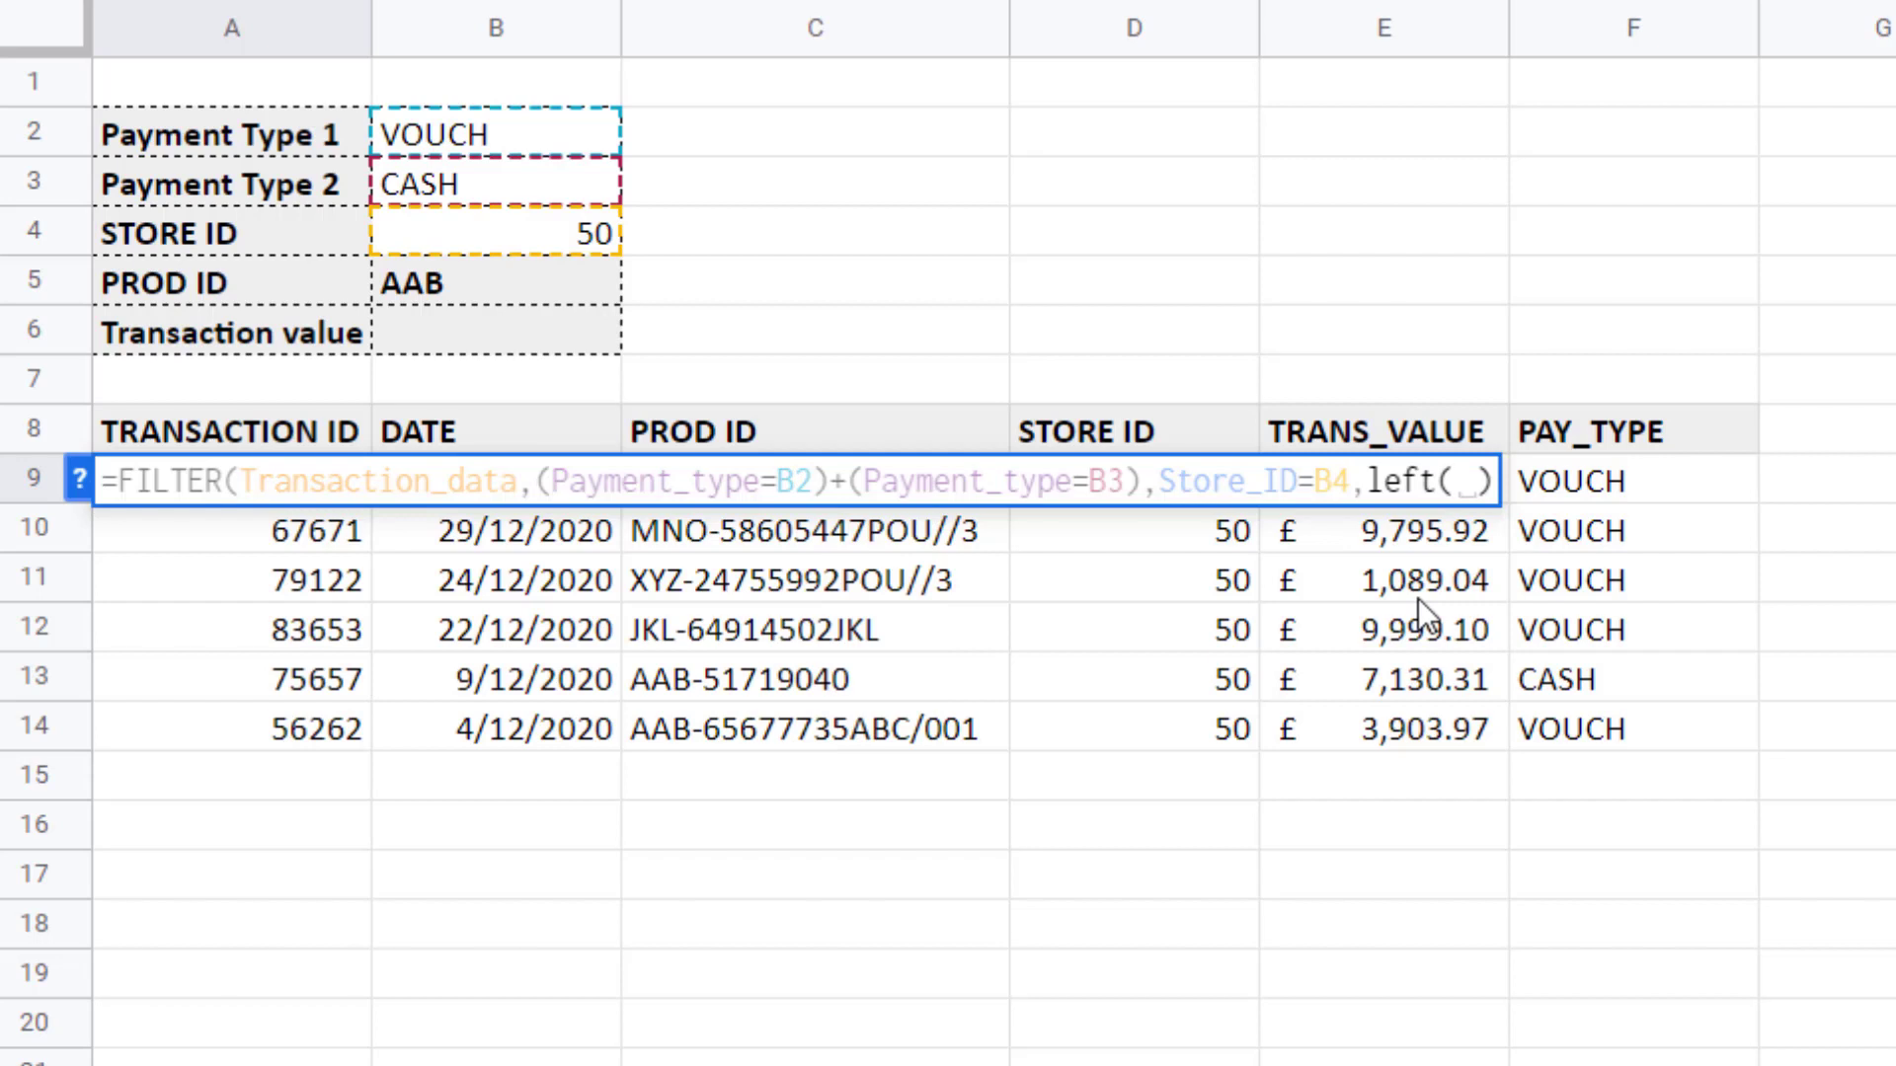
pyautogui.write('pr')
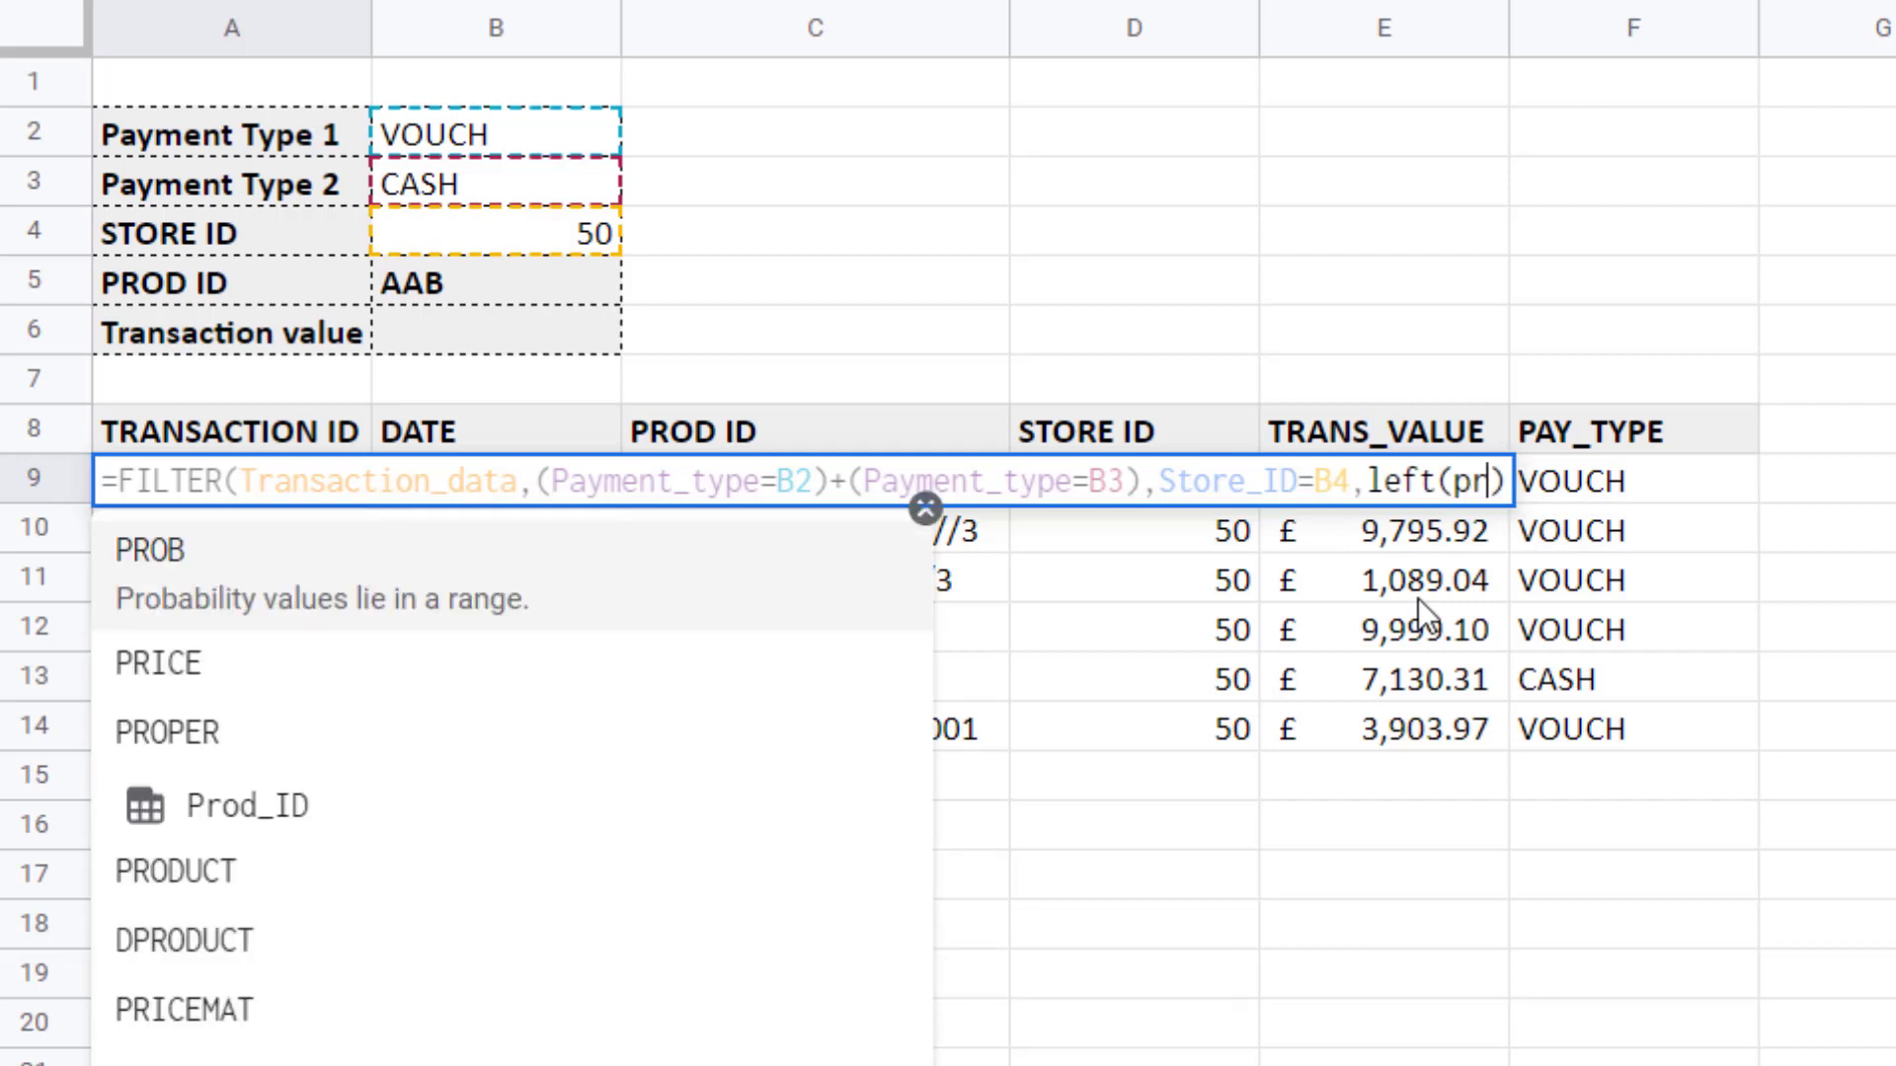
pyautogui.click(296, 761)
pyautogui.click(288, 742)
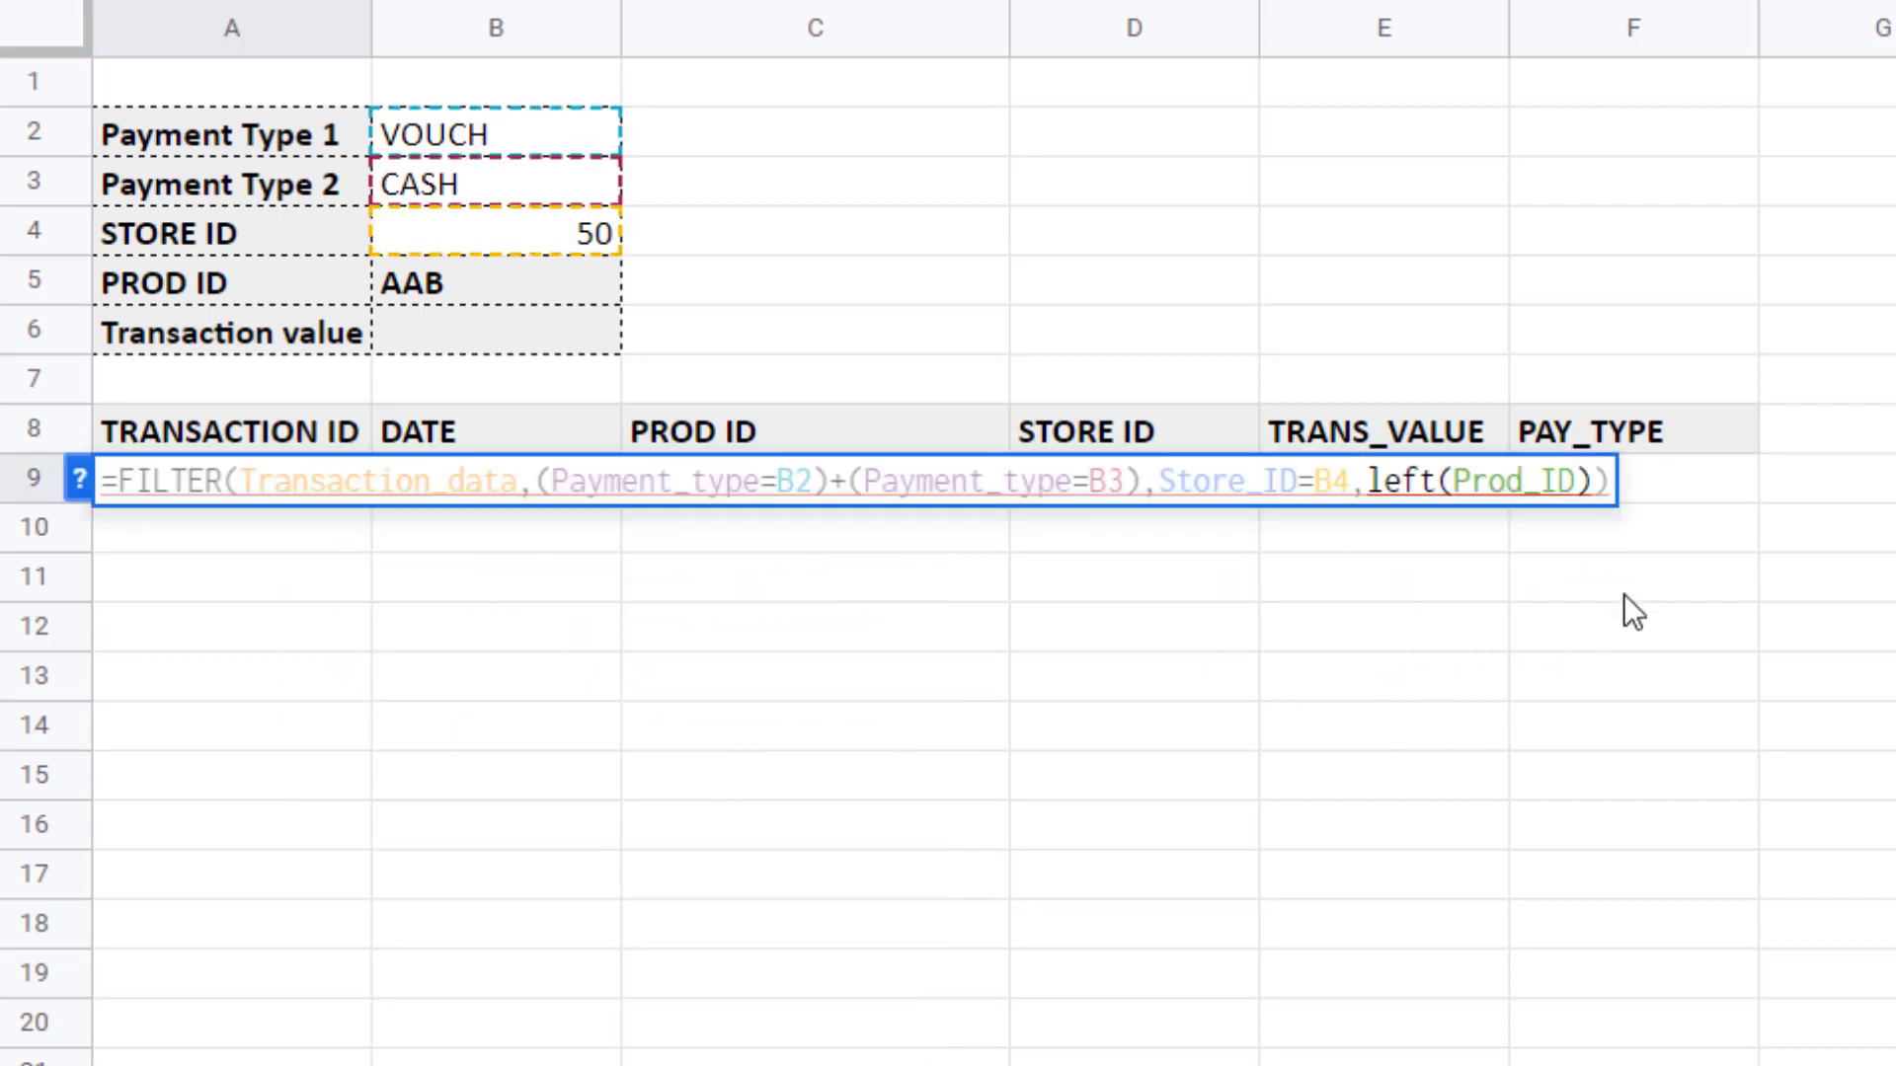
pyautogui.write(',')
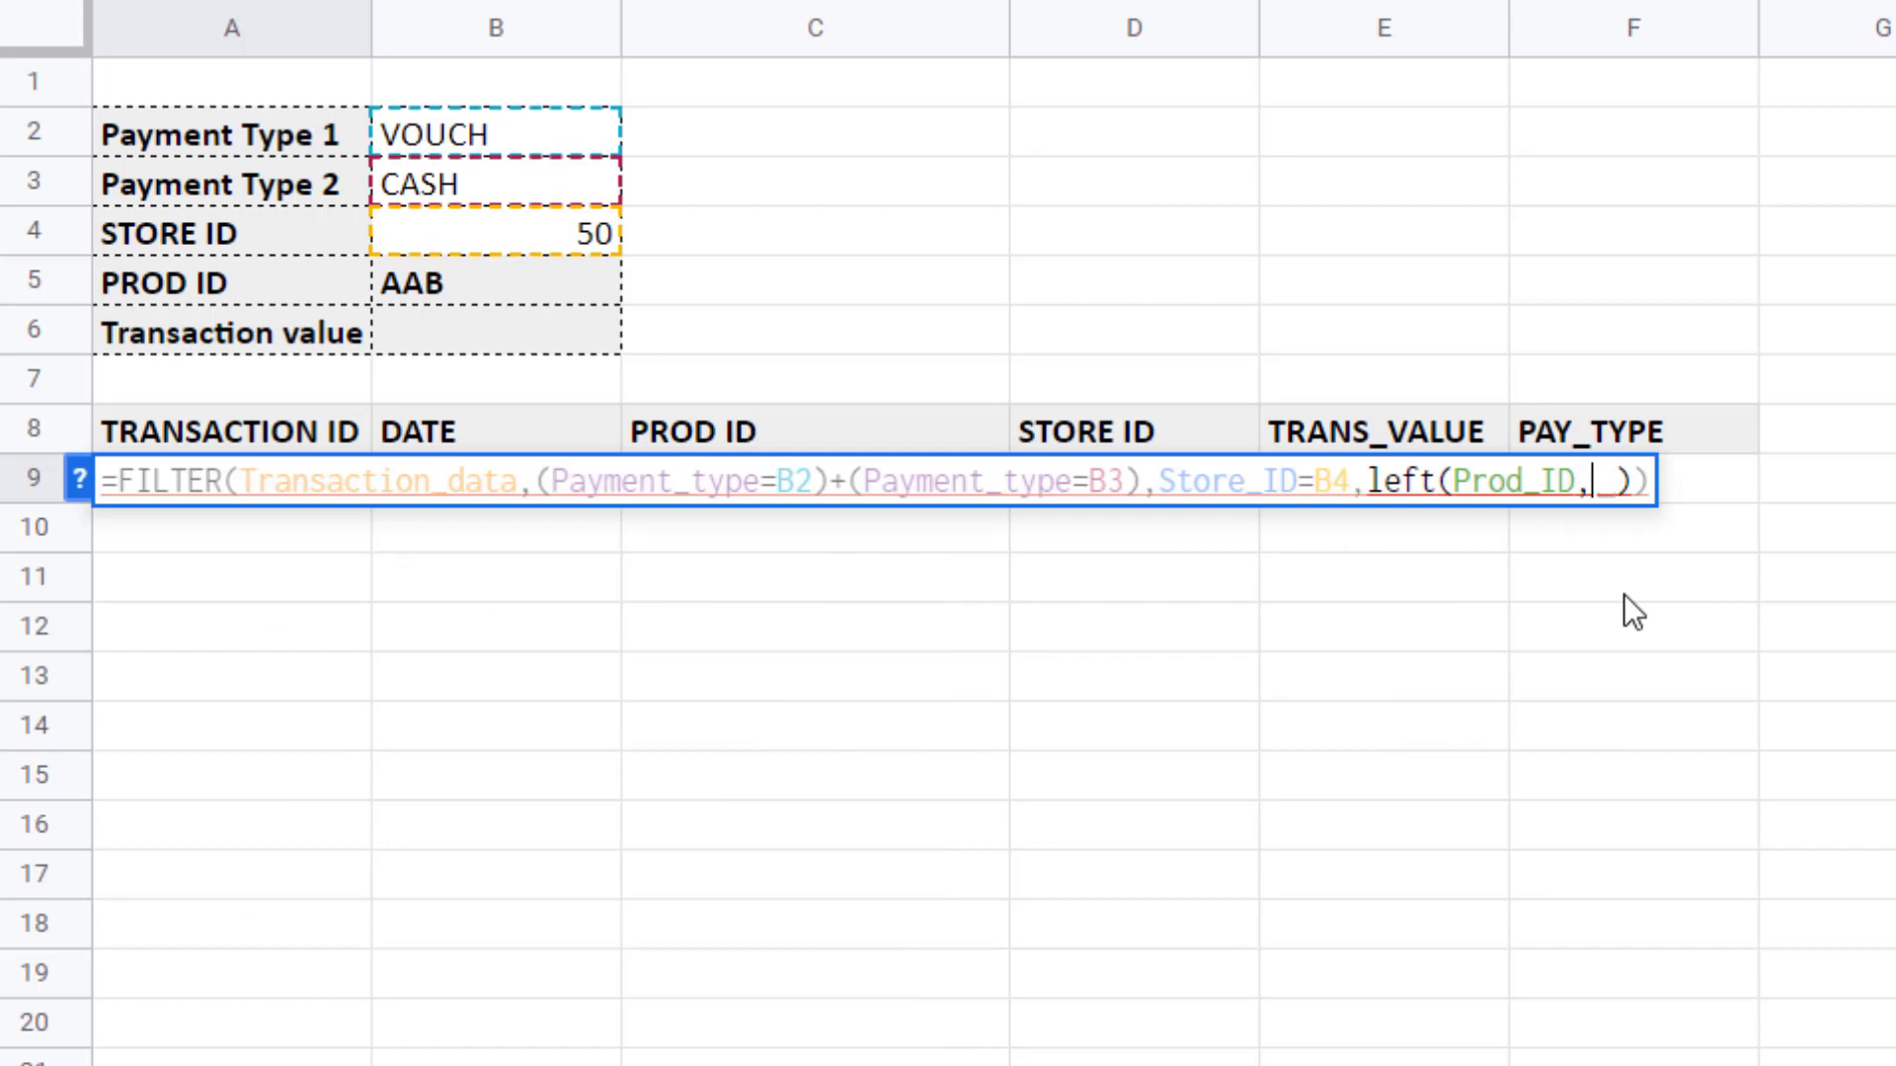
pyautogui.write('3))')
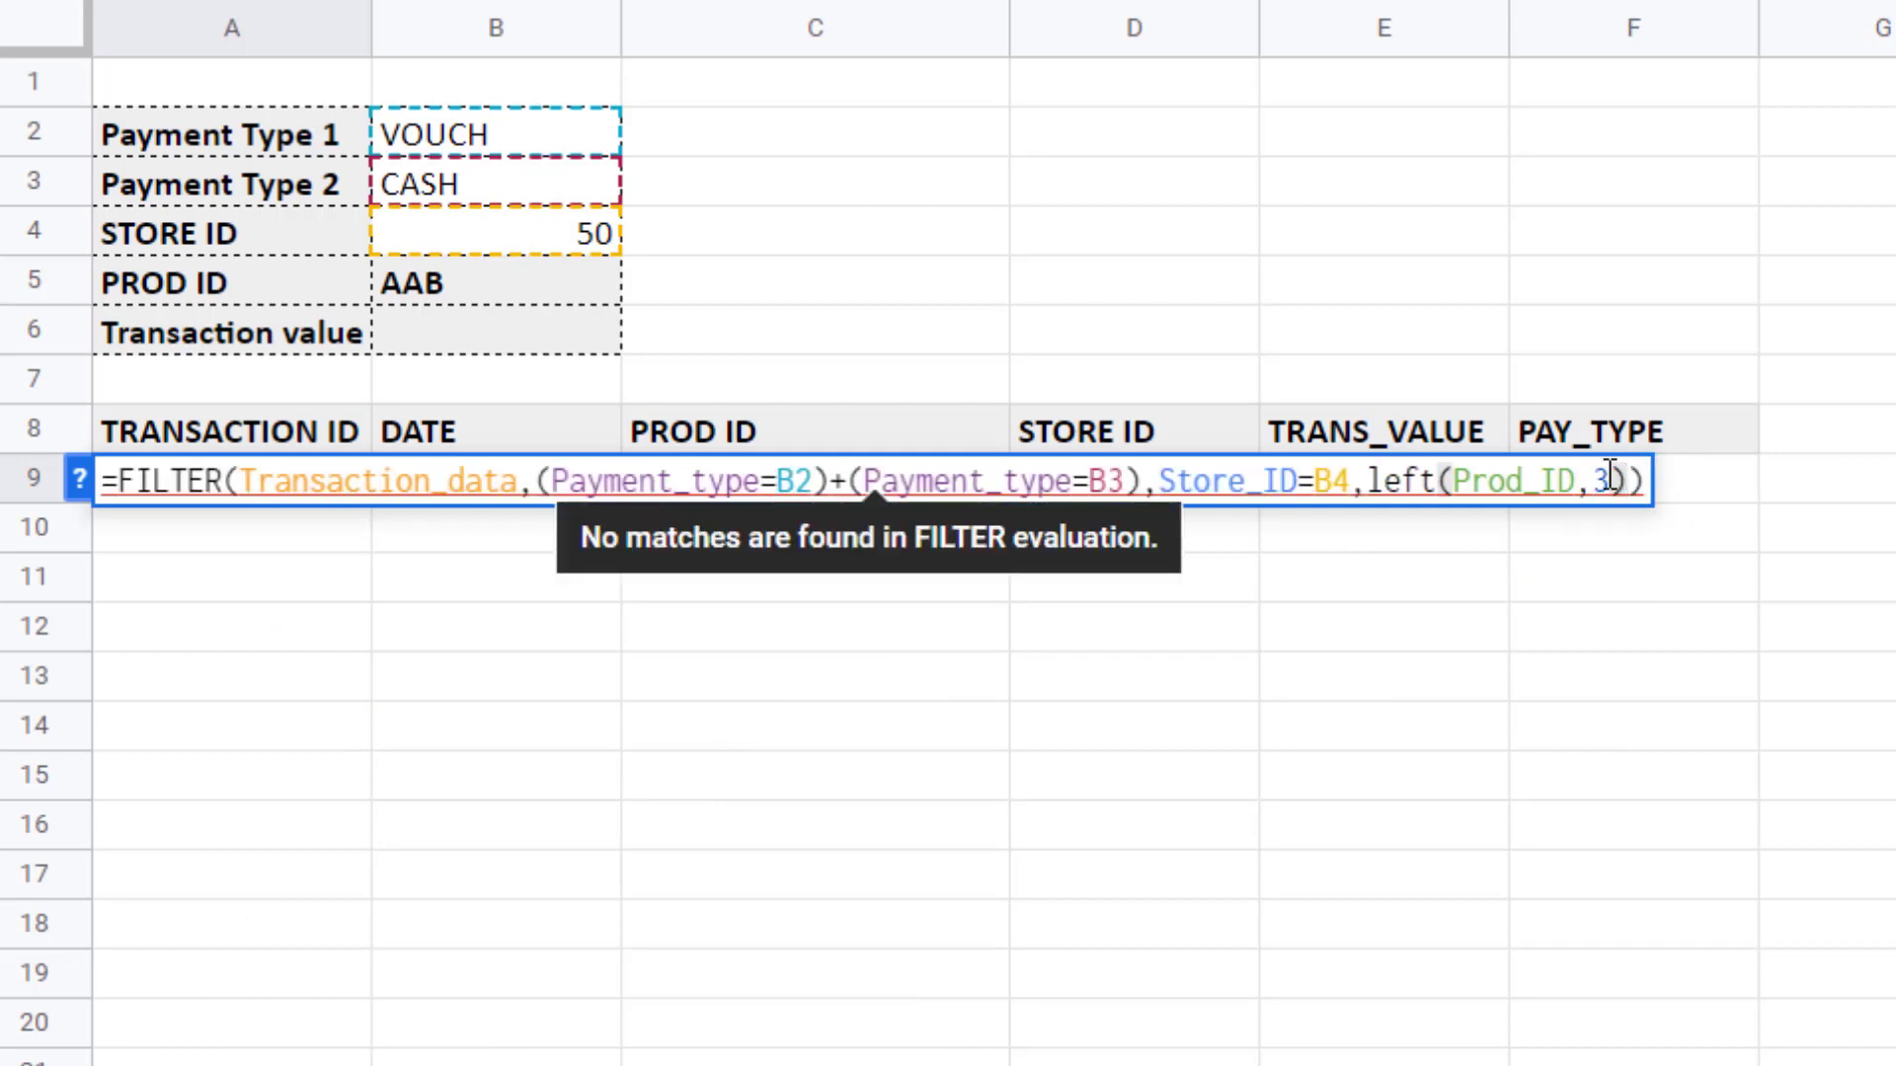
pyautogui.write('=')
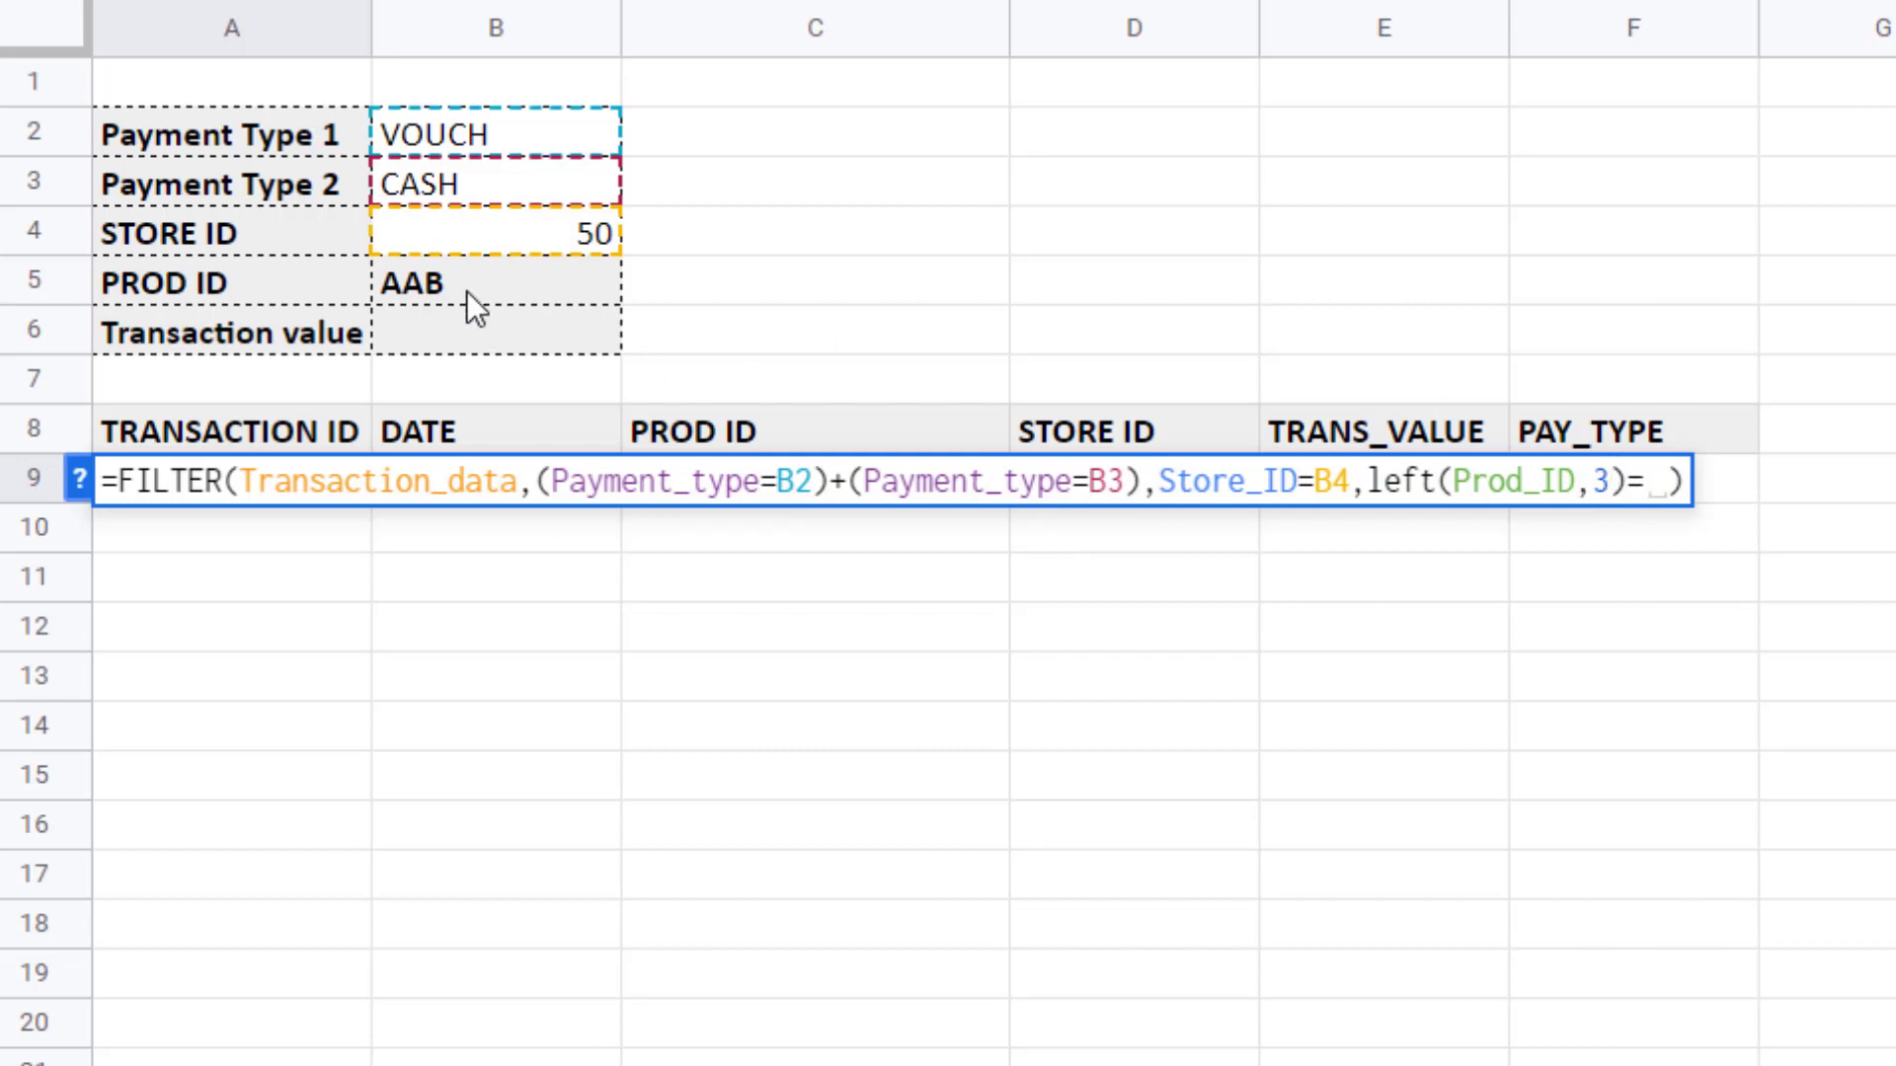
pyautogui.click(498, 281)
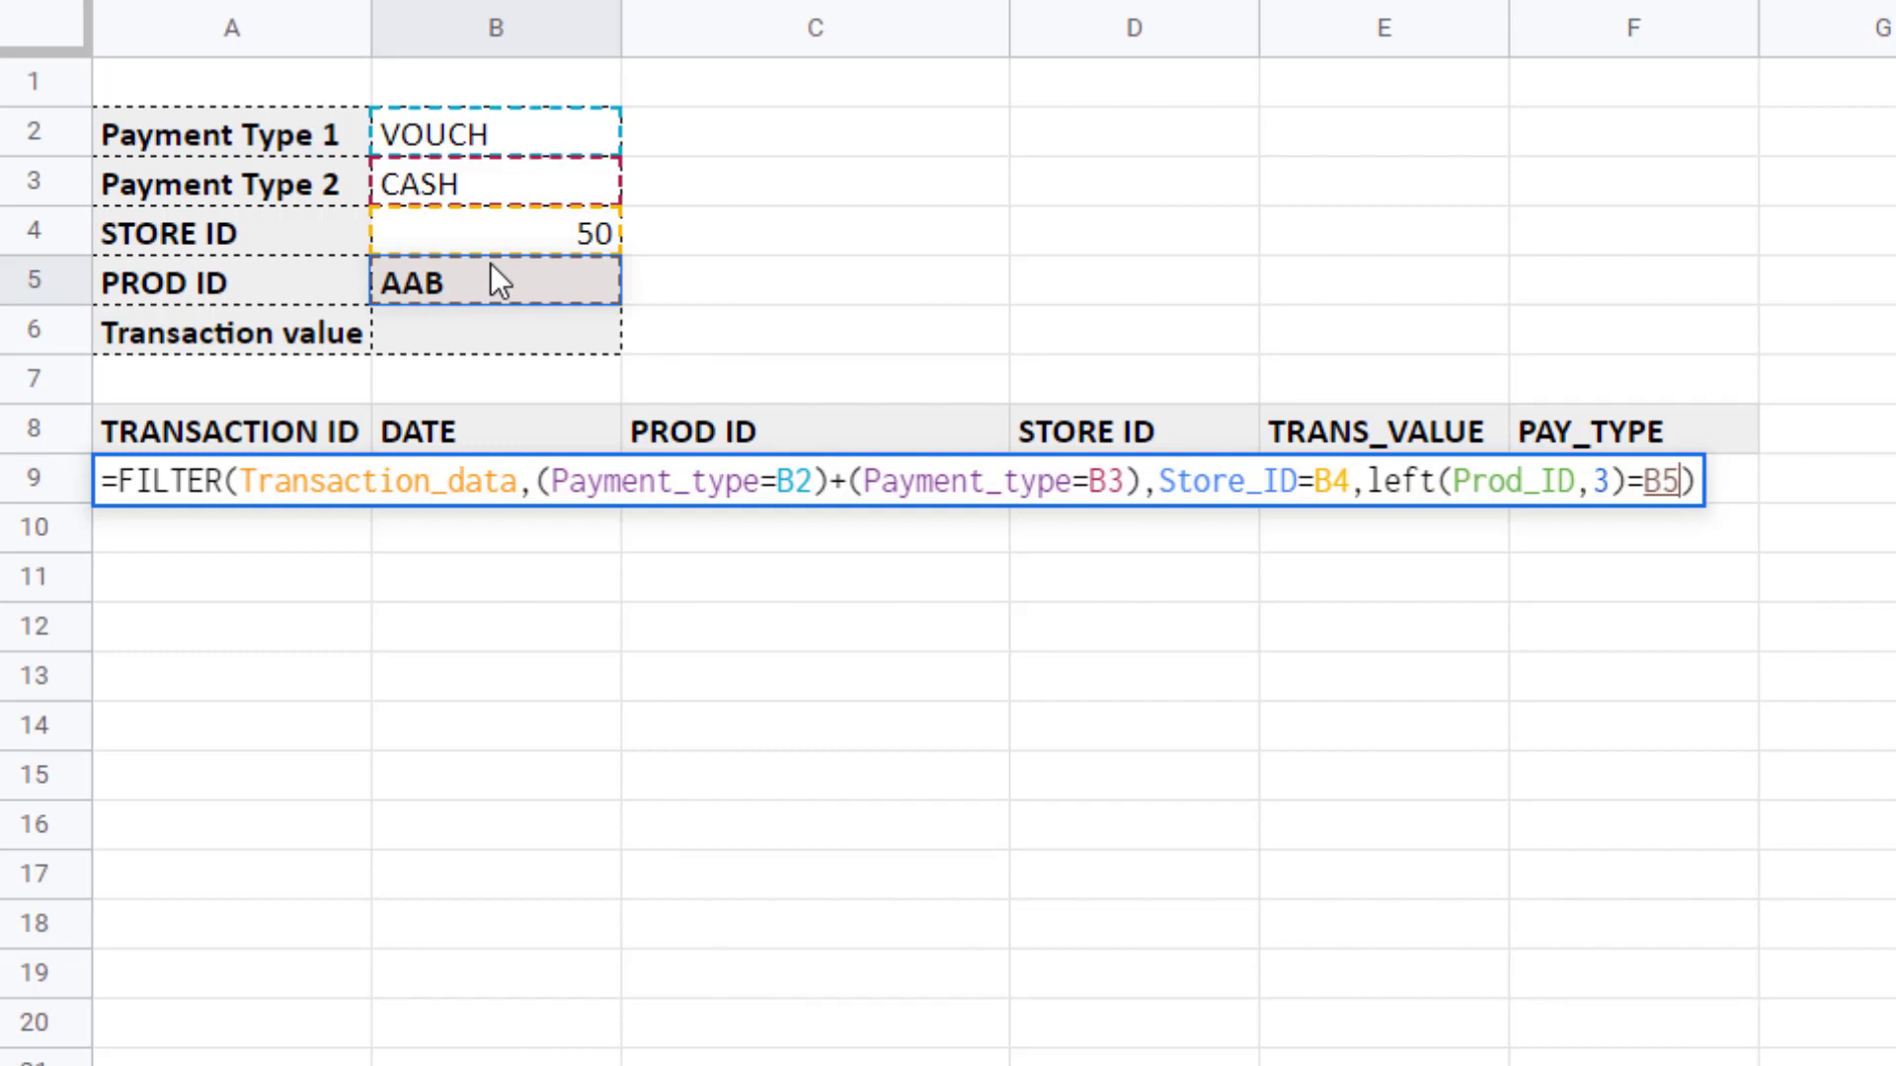
pyautogui.press('Return')
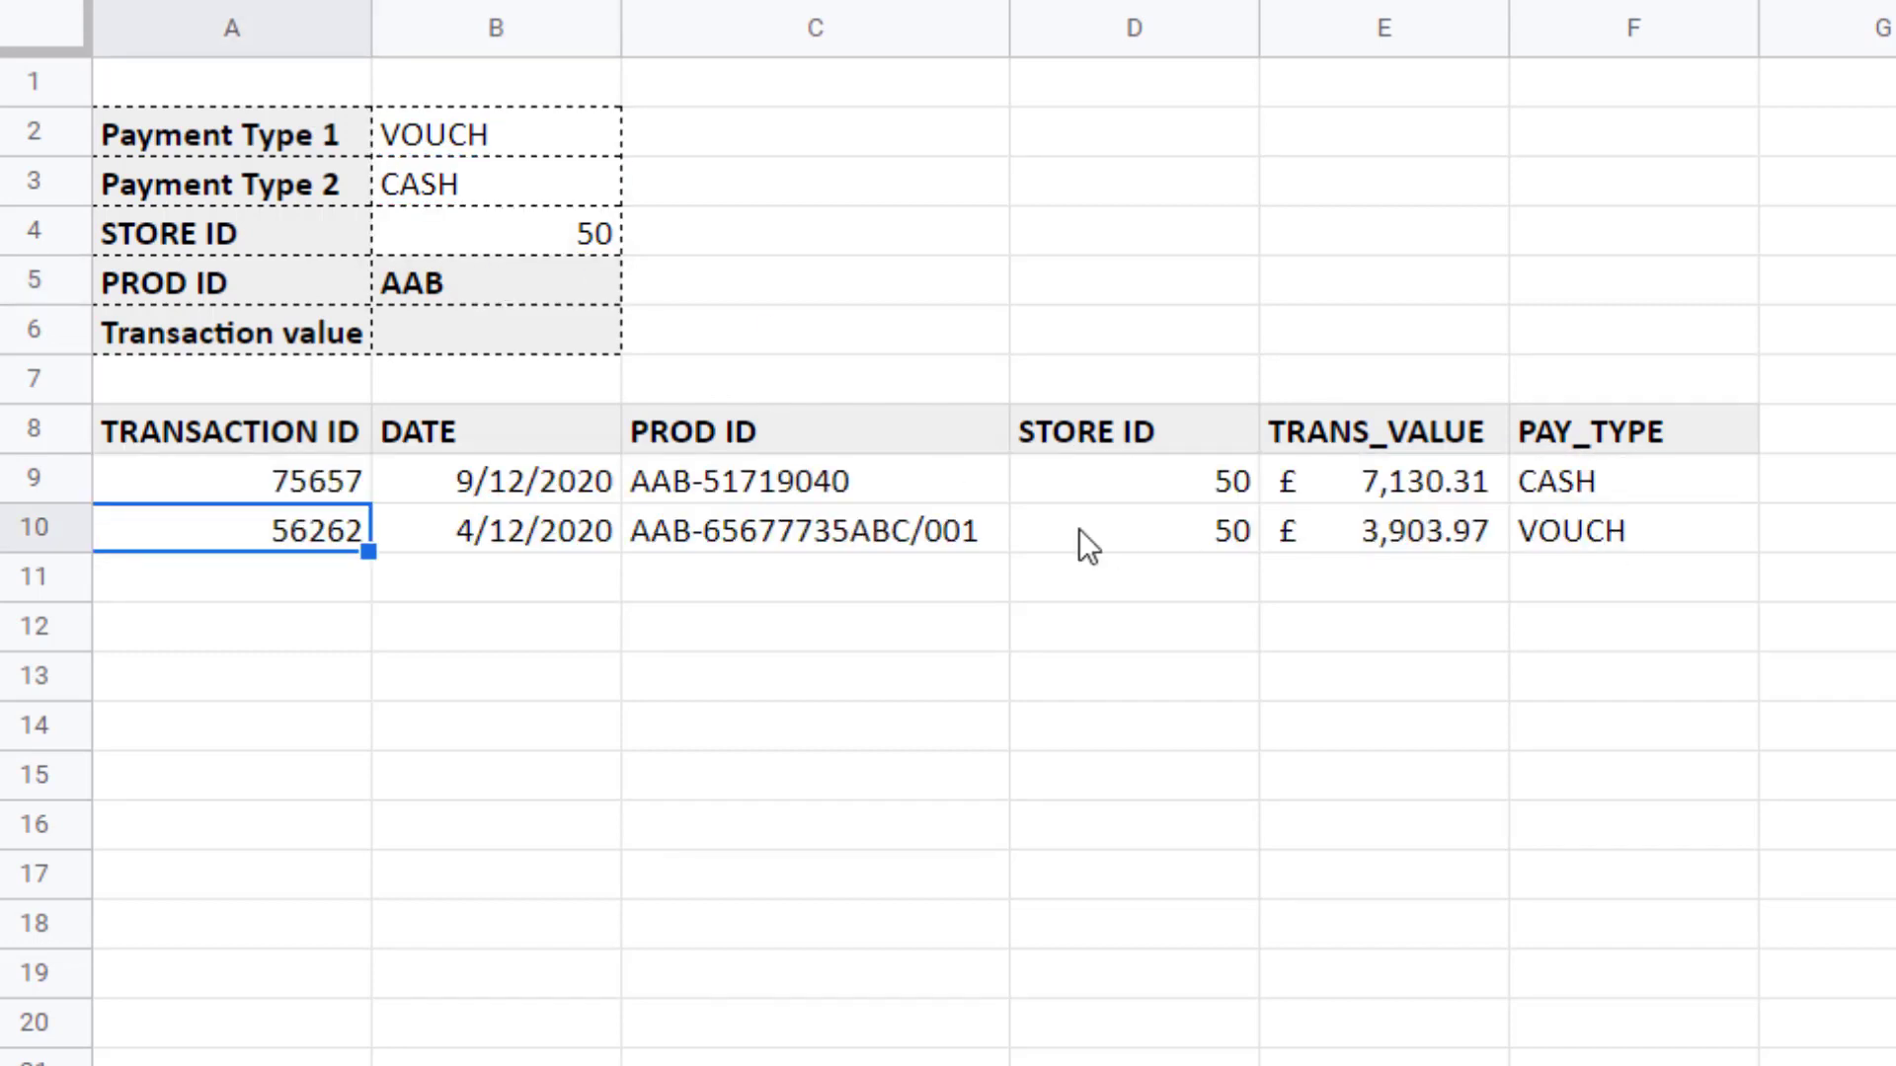
# Change the PROD ID criterion in B5 from AAB to XYZ.
pyautogui.click(513, 288)
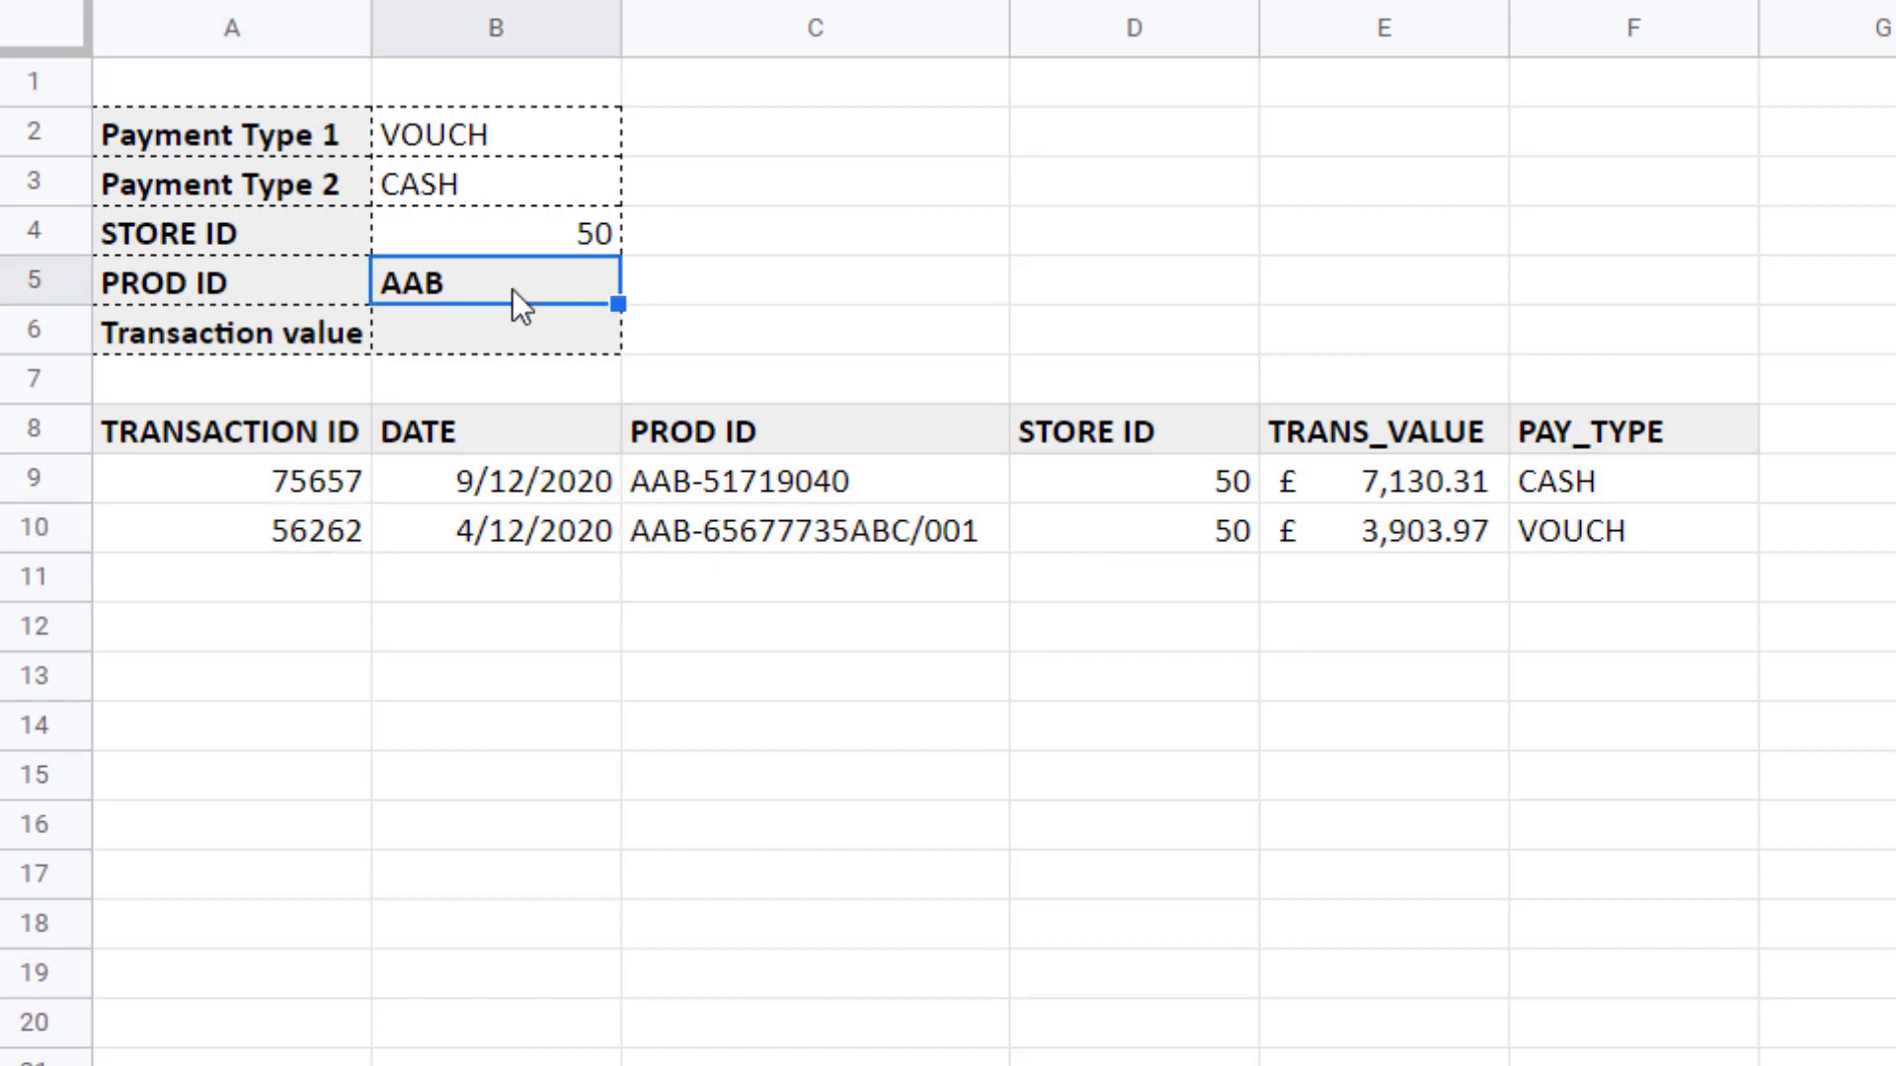
pyautogui.write('XYZ')
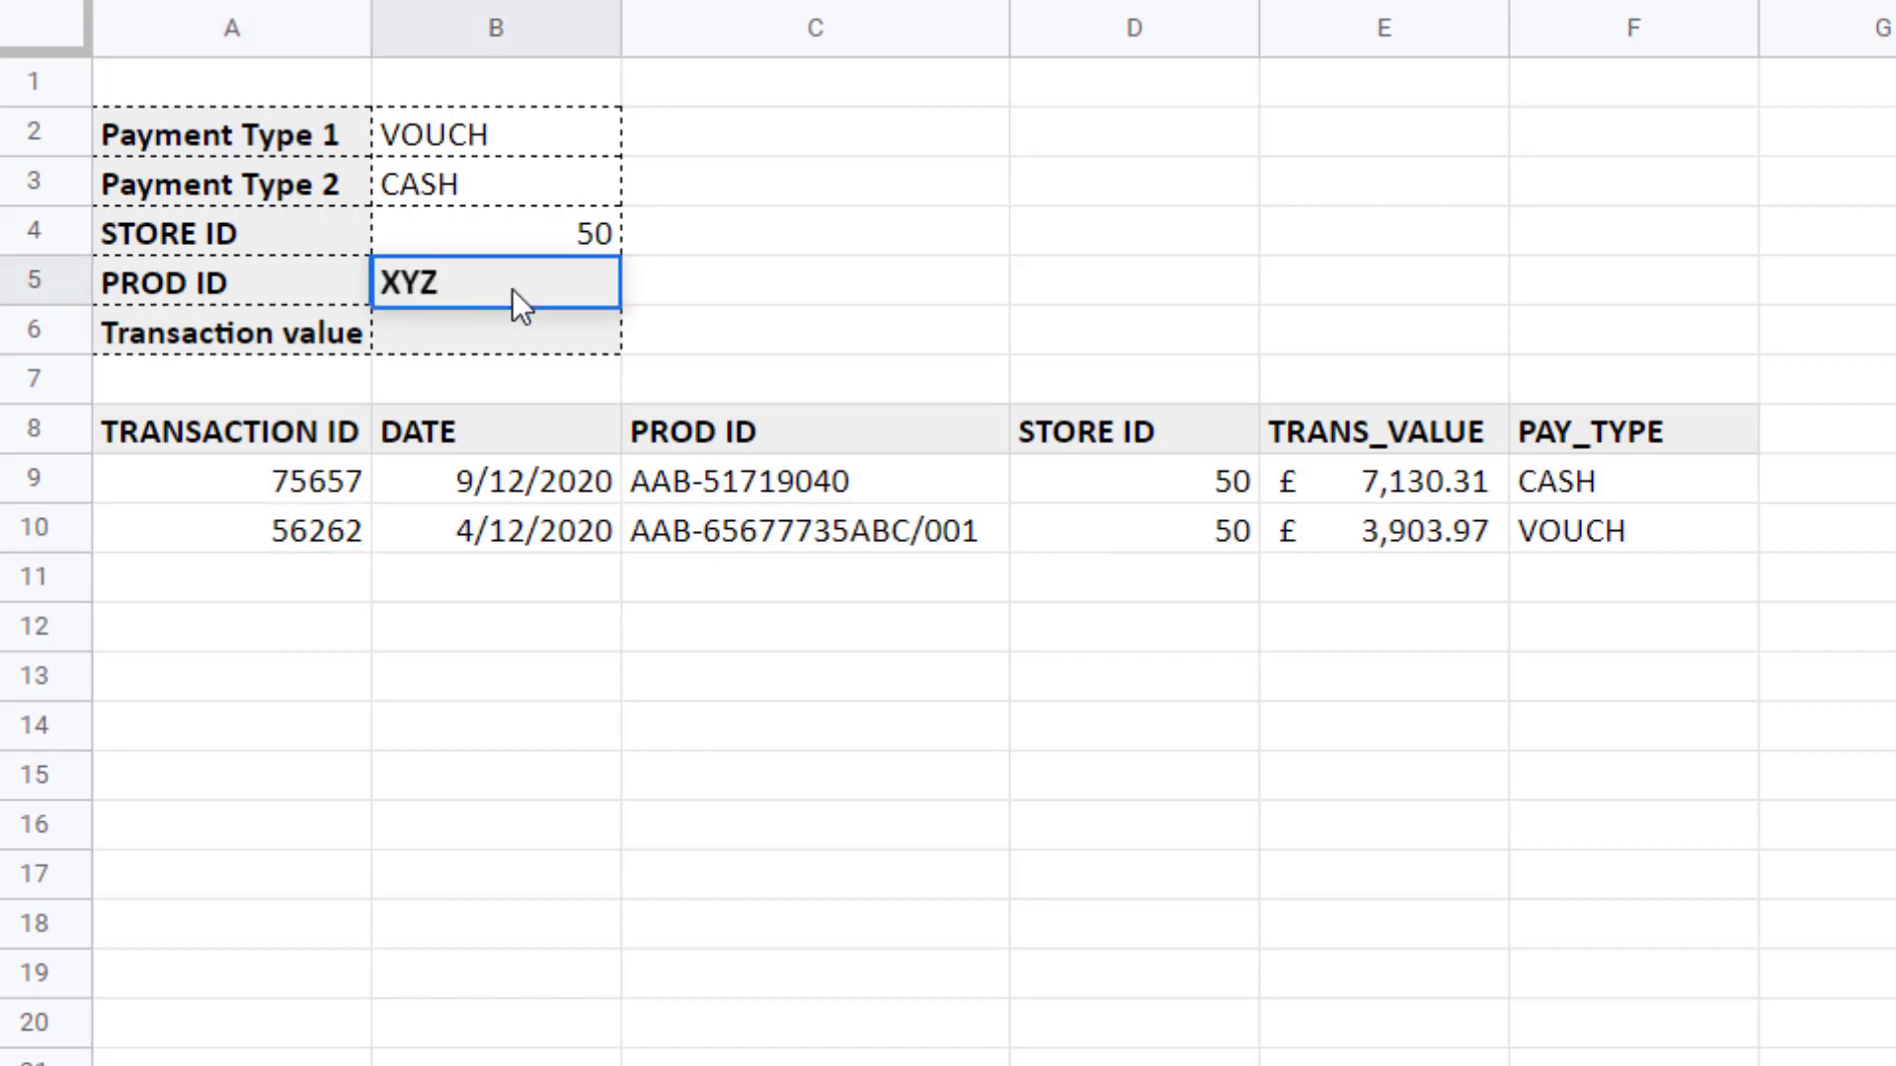
pyautogui.press('Return')
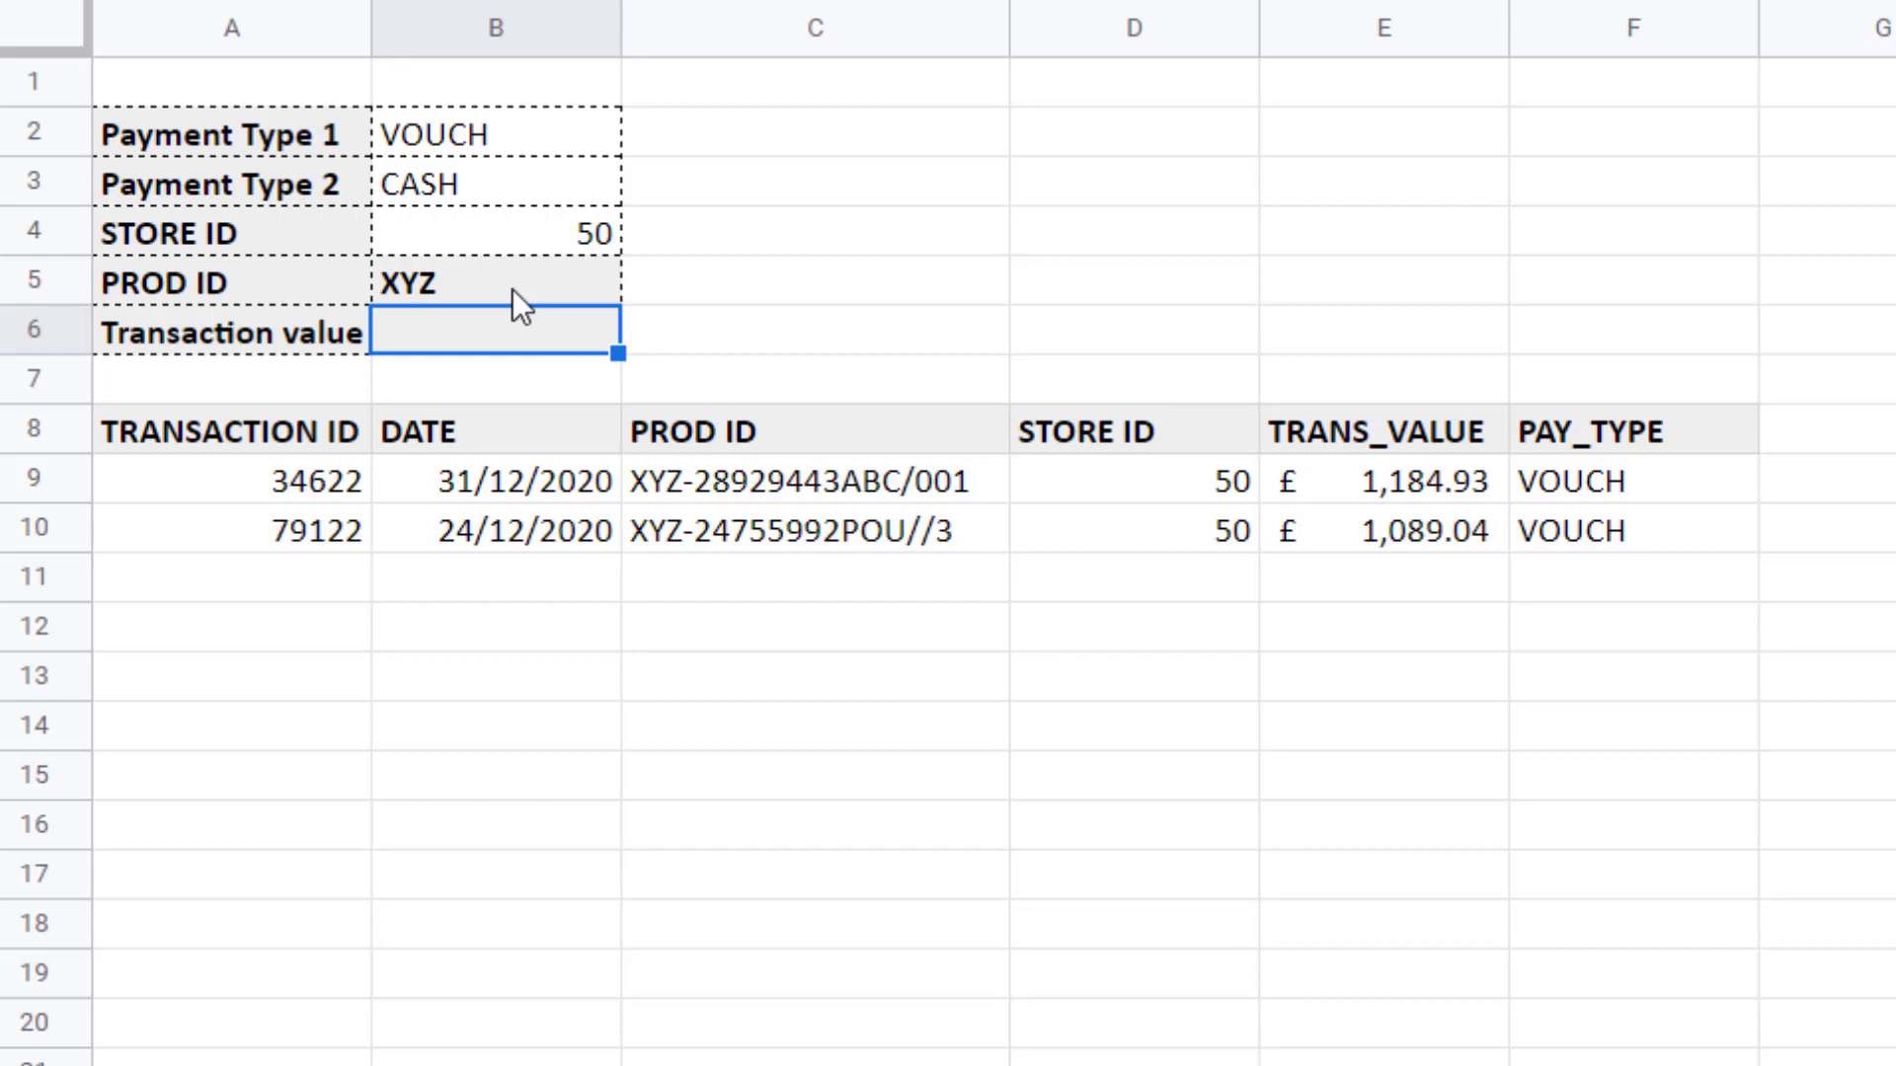
pyautogui.click(810, 676)
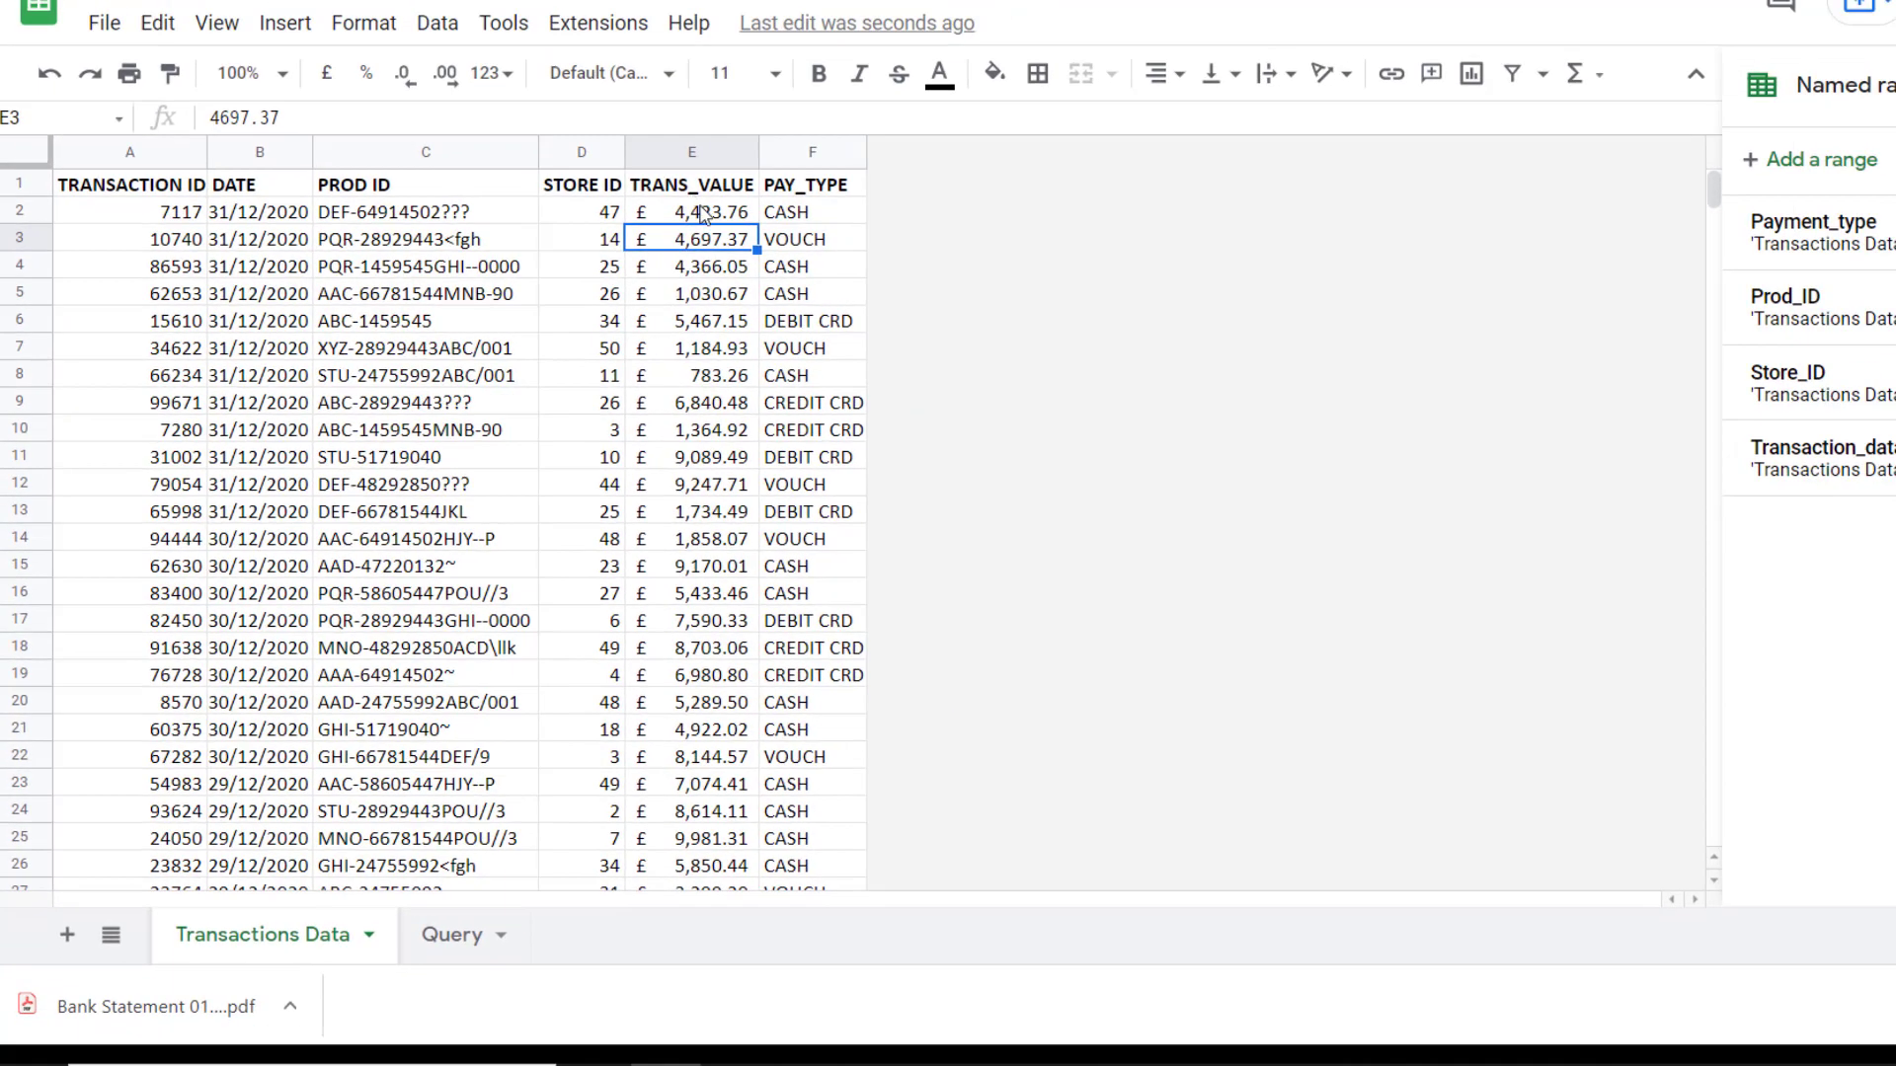
# Name the TRANS_VALUE cells E2:E371 on Transactions Data as Trans_Value.
pyautogui.click(763, 206)
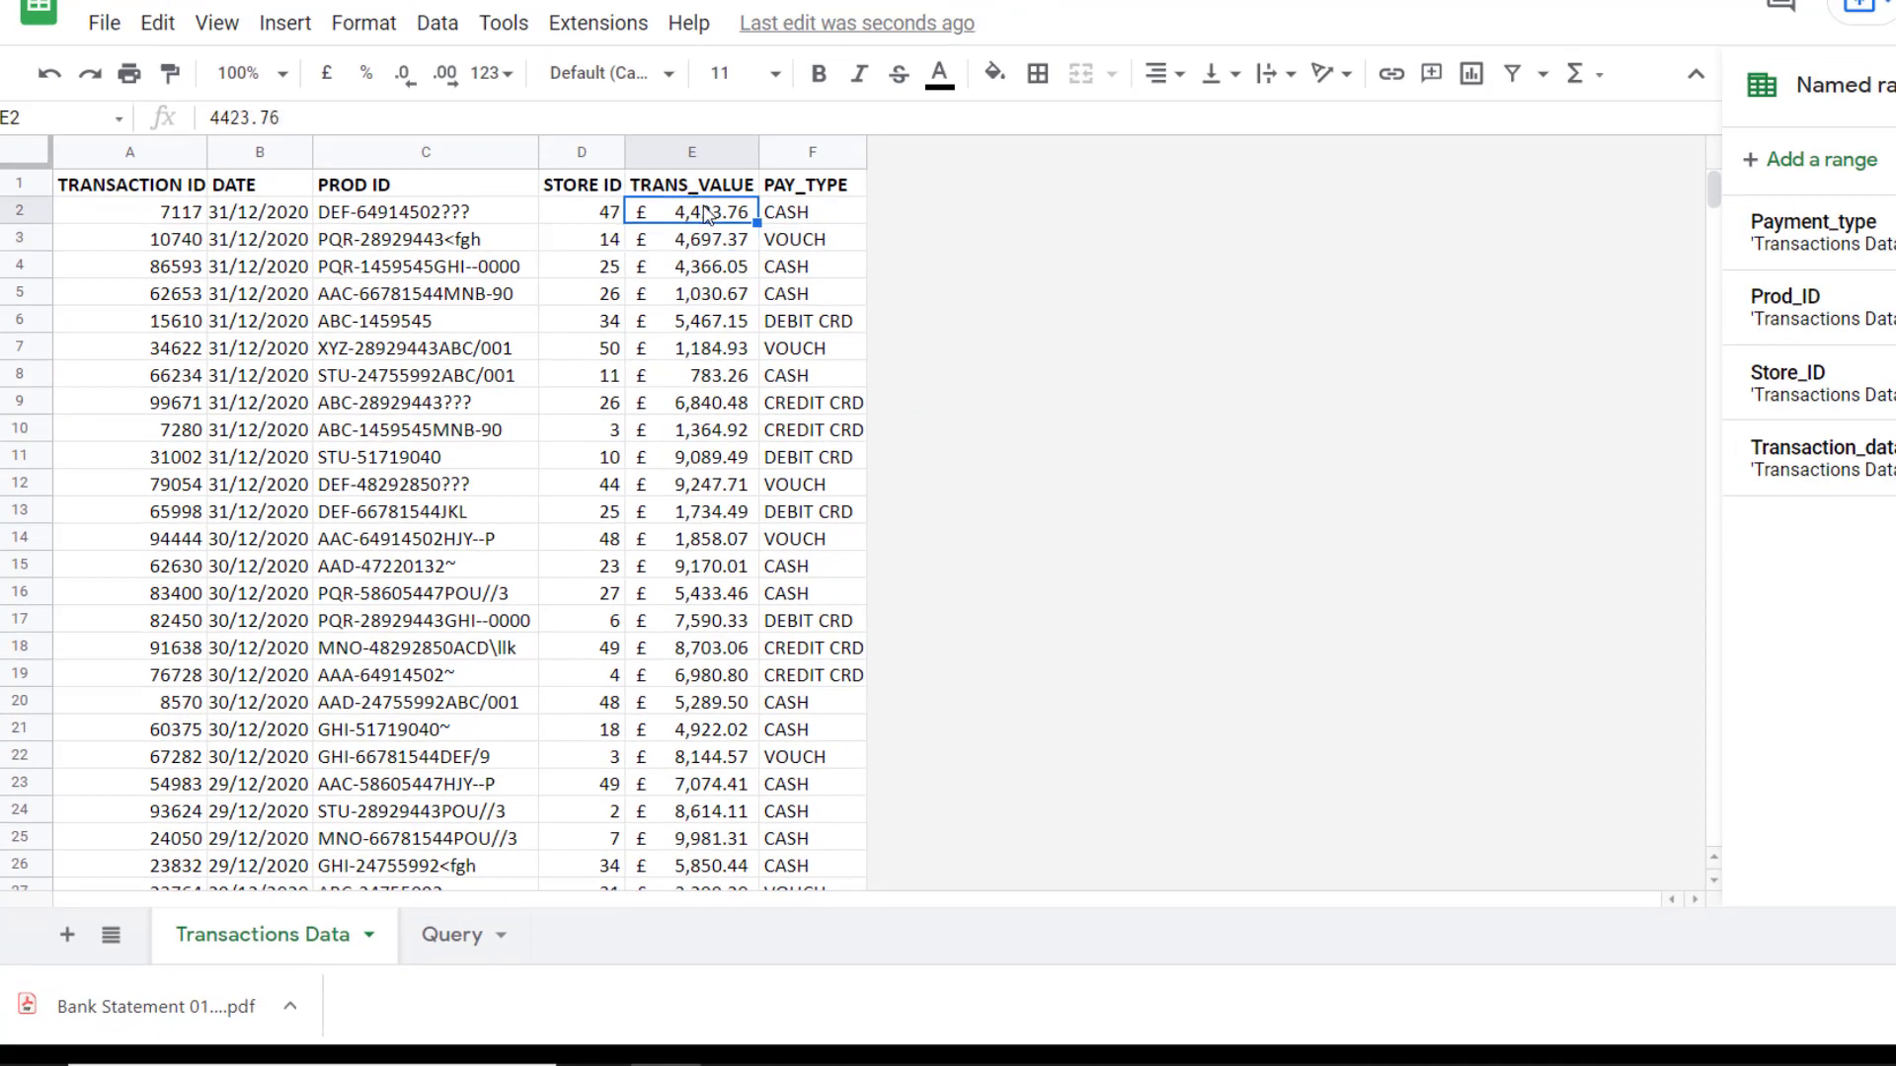
pyautogui.hotkey('ctrl', 'shift', 'Down')
pyautogui.hotkey('ctrl', 'j')
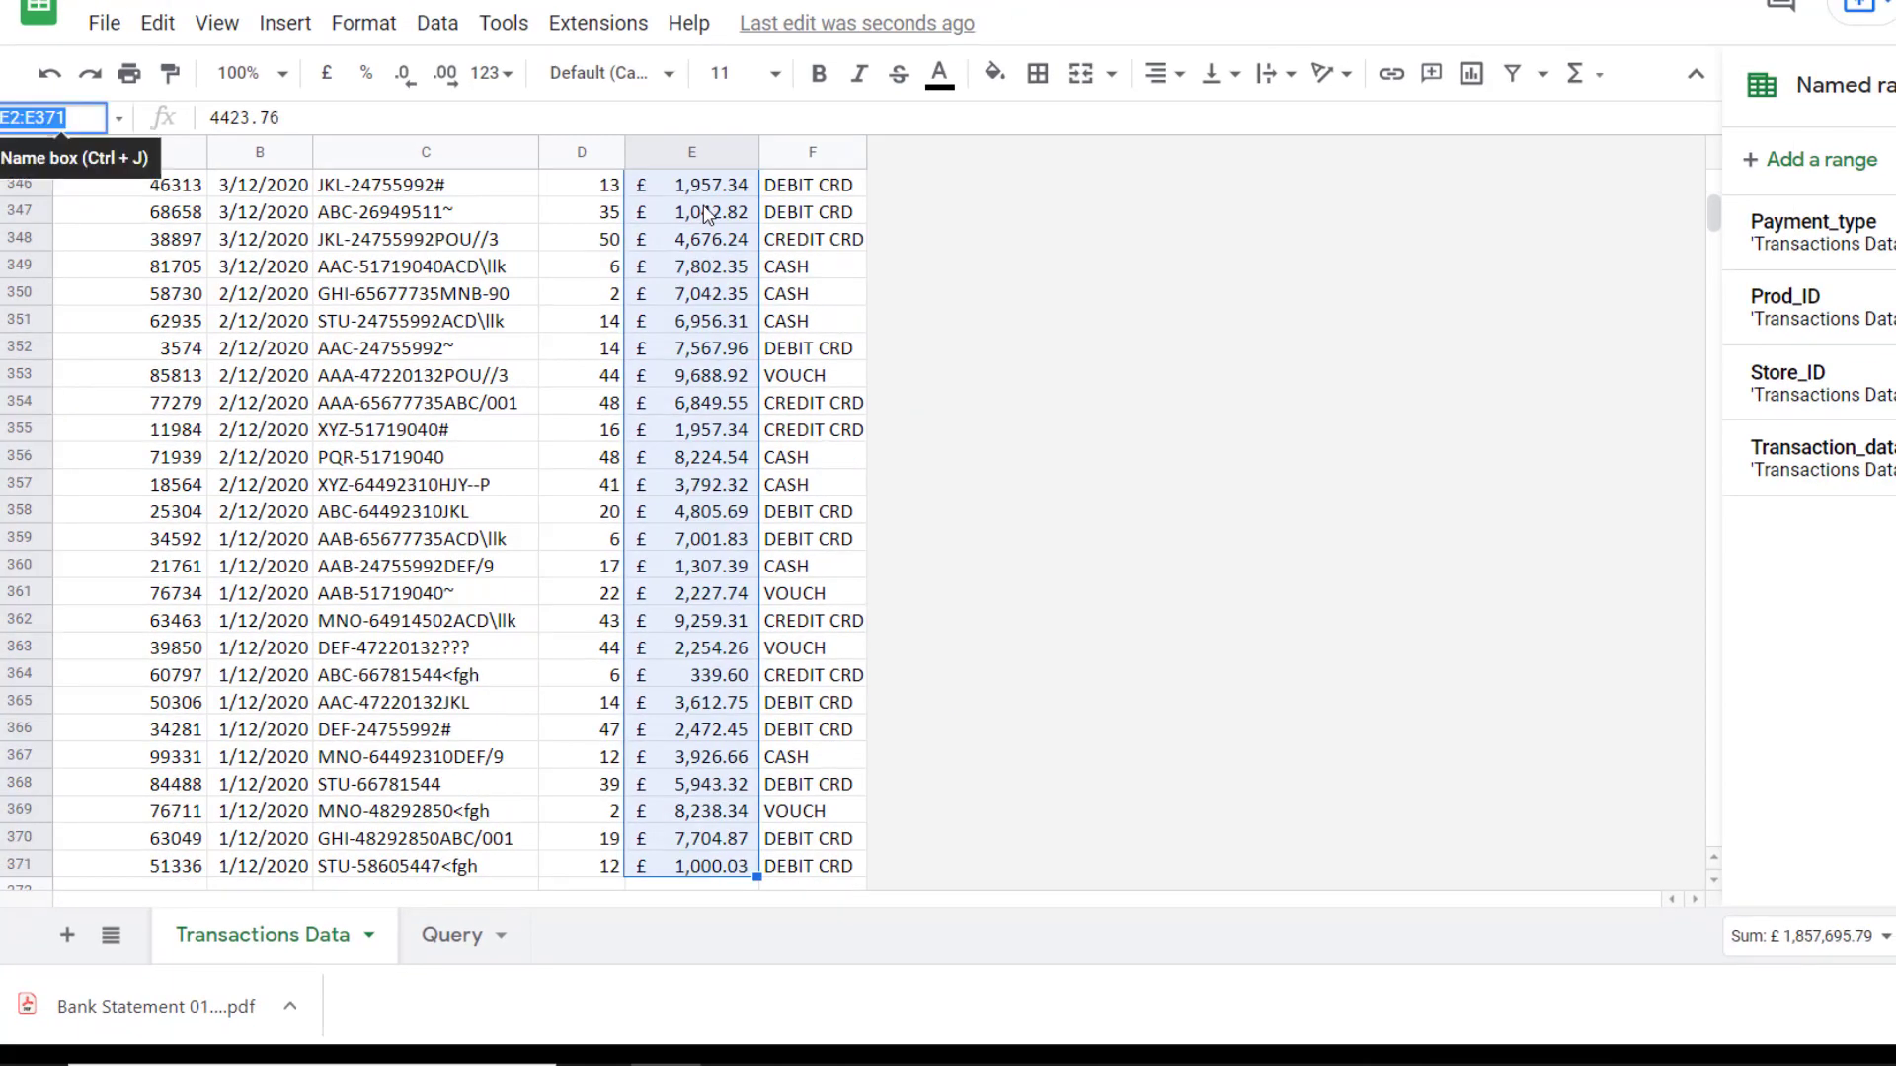
pyautogui.write('Trans')
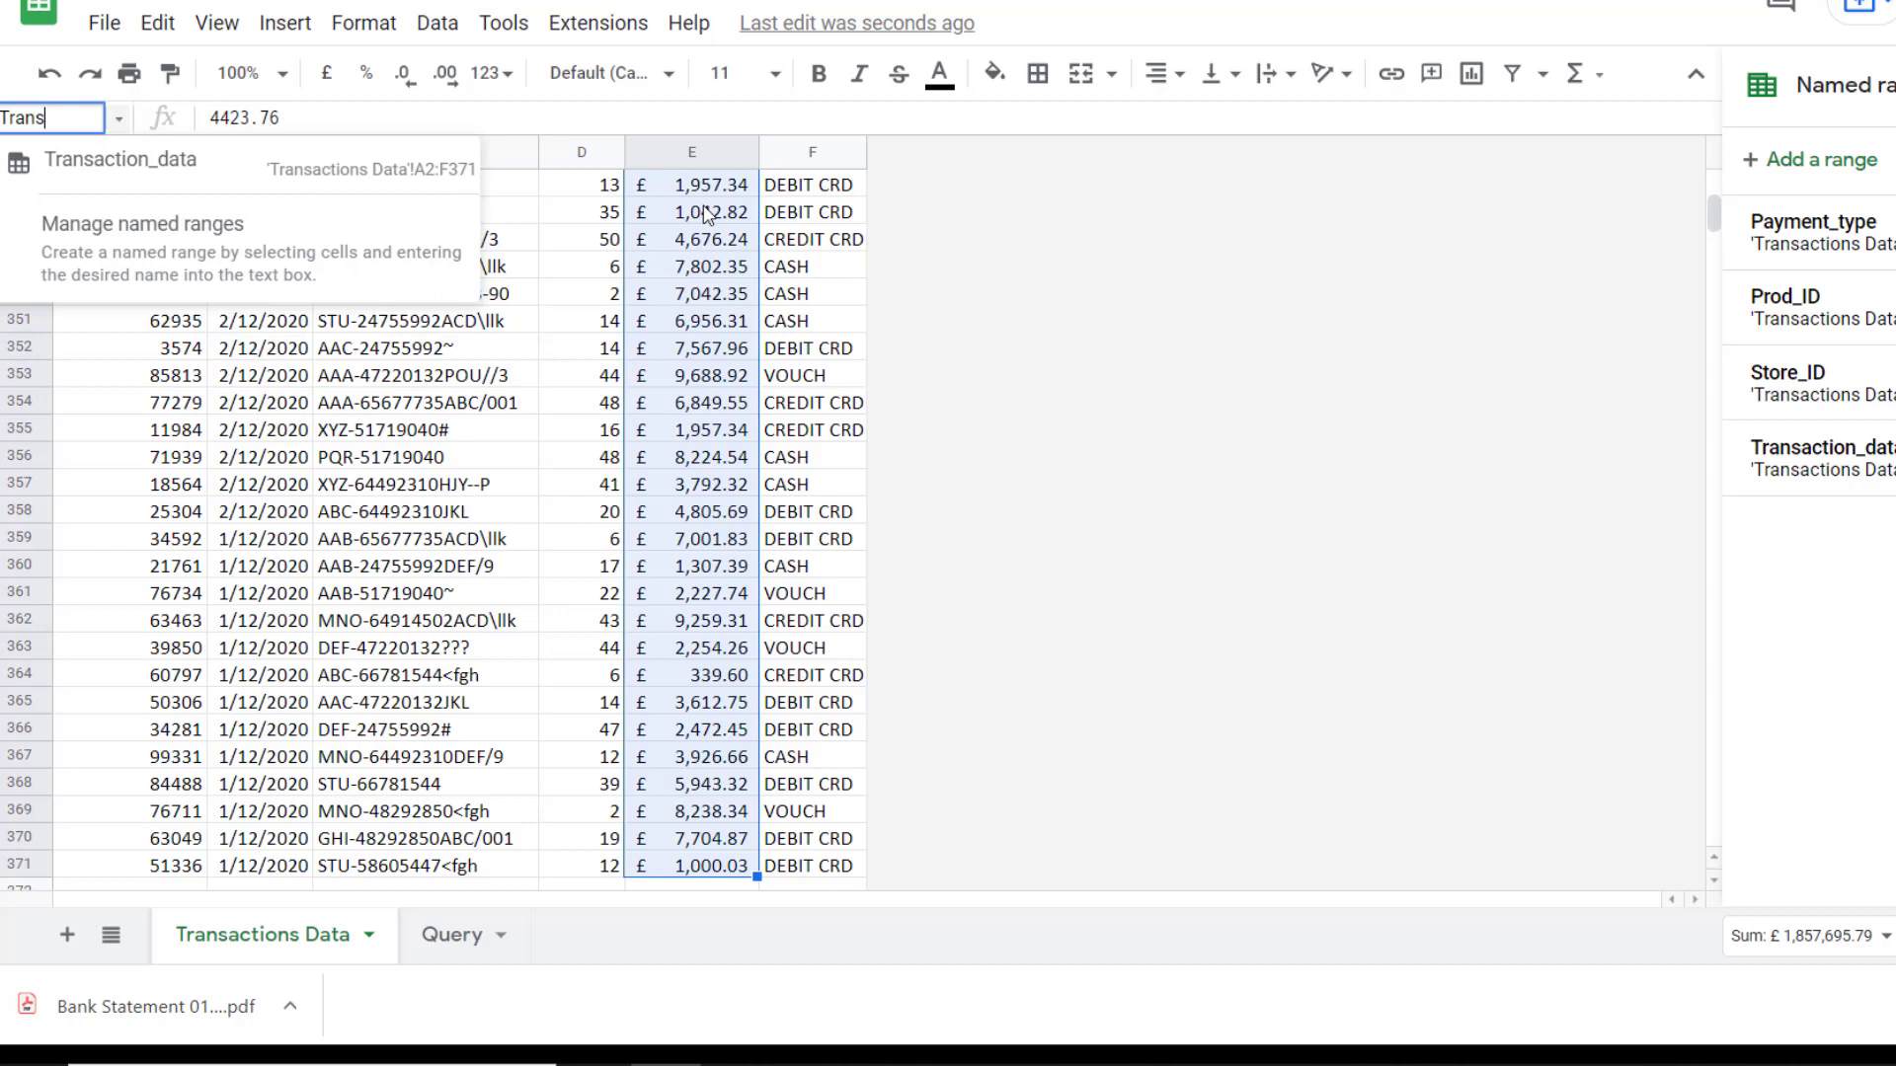
pyautogui.write('_Value')
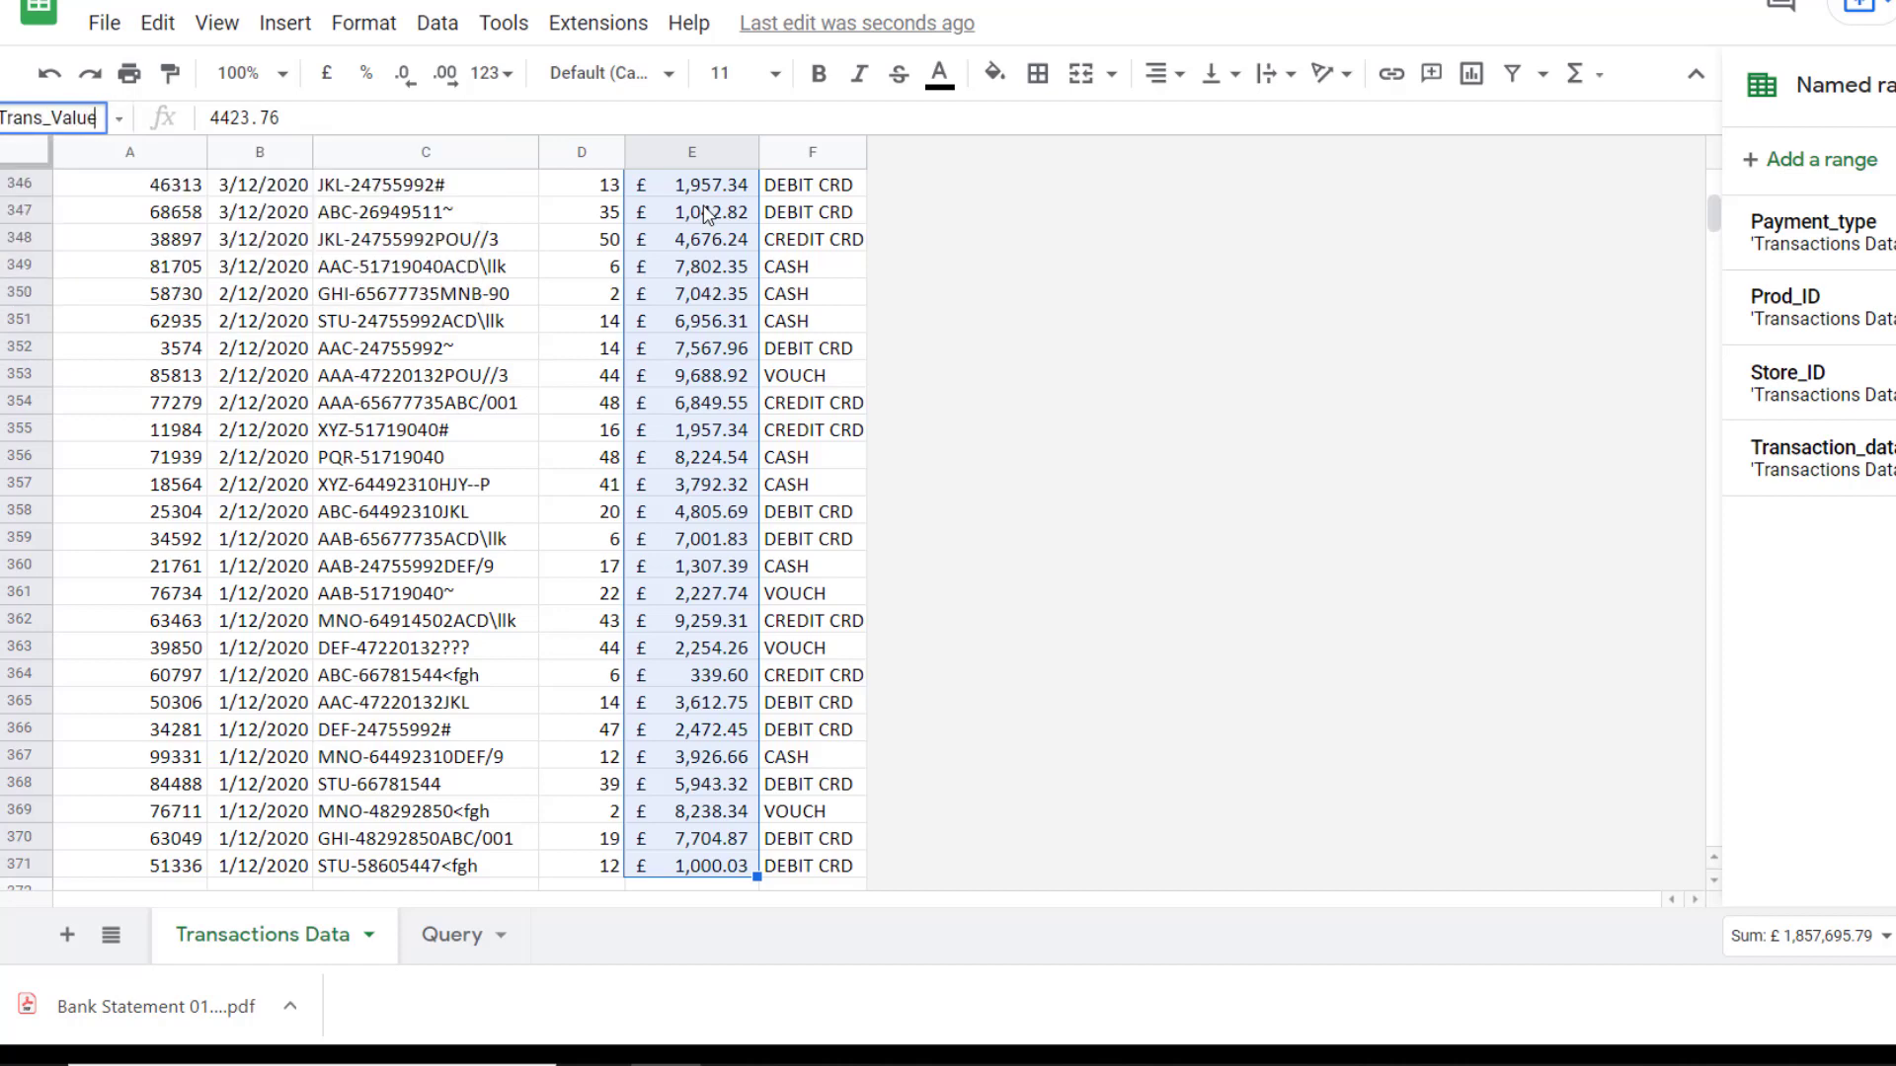
pyautogui.press('Return')
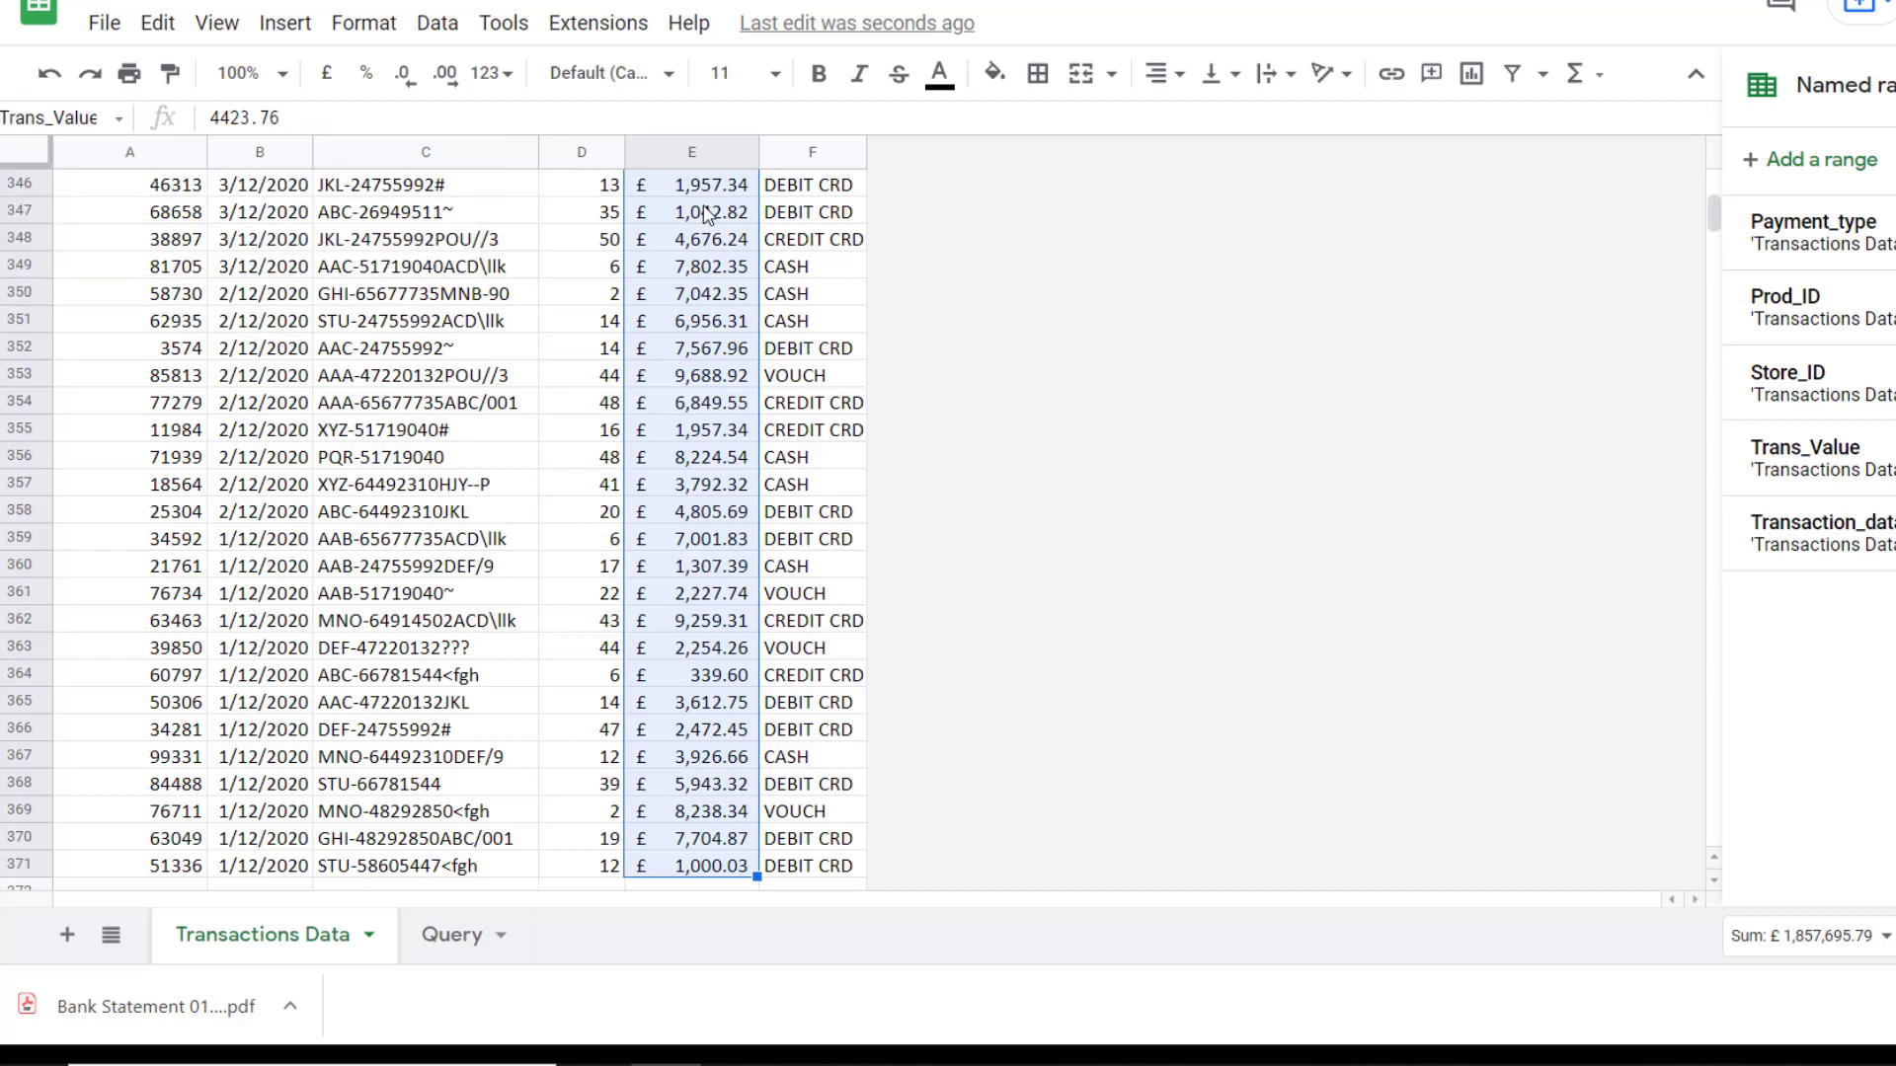
# On the Query sheet, set the Transaction value criterion in B6 to 1100.
pyautogui.click(451, 934)
pyautogui.click(357, 328)
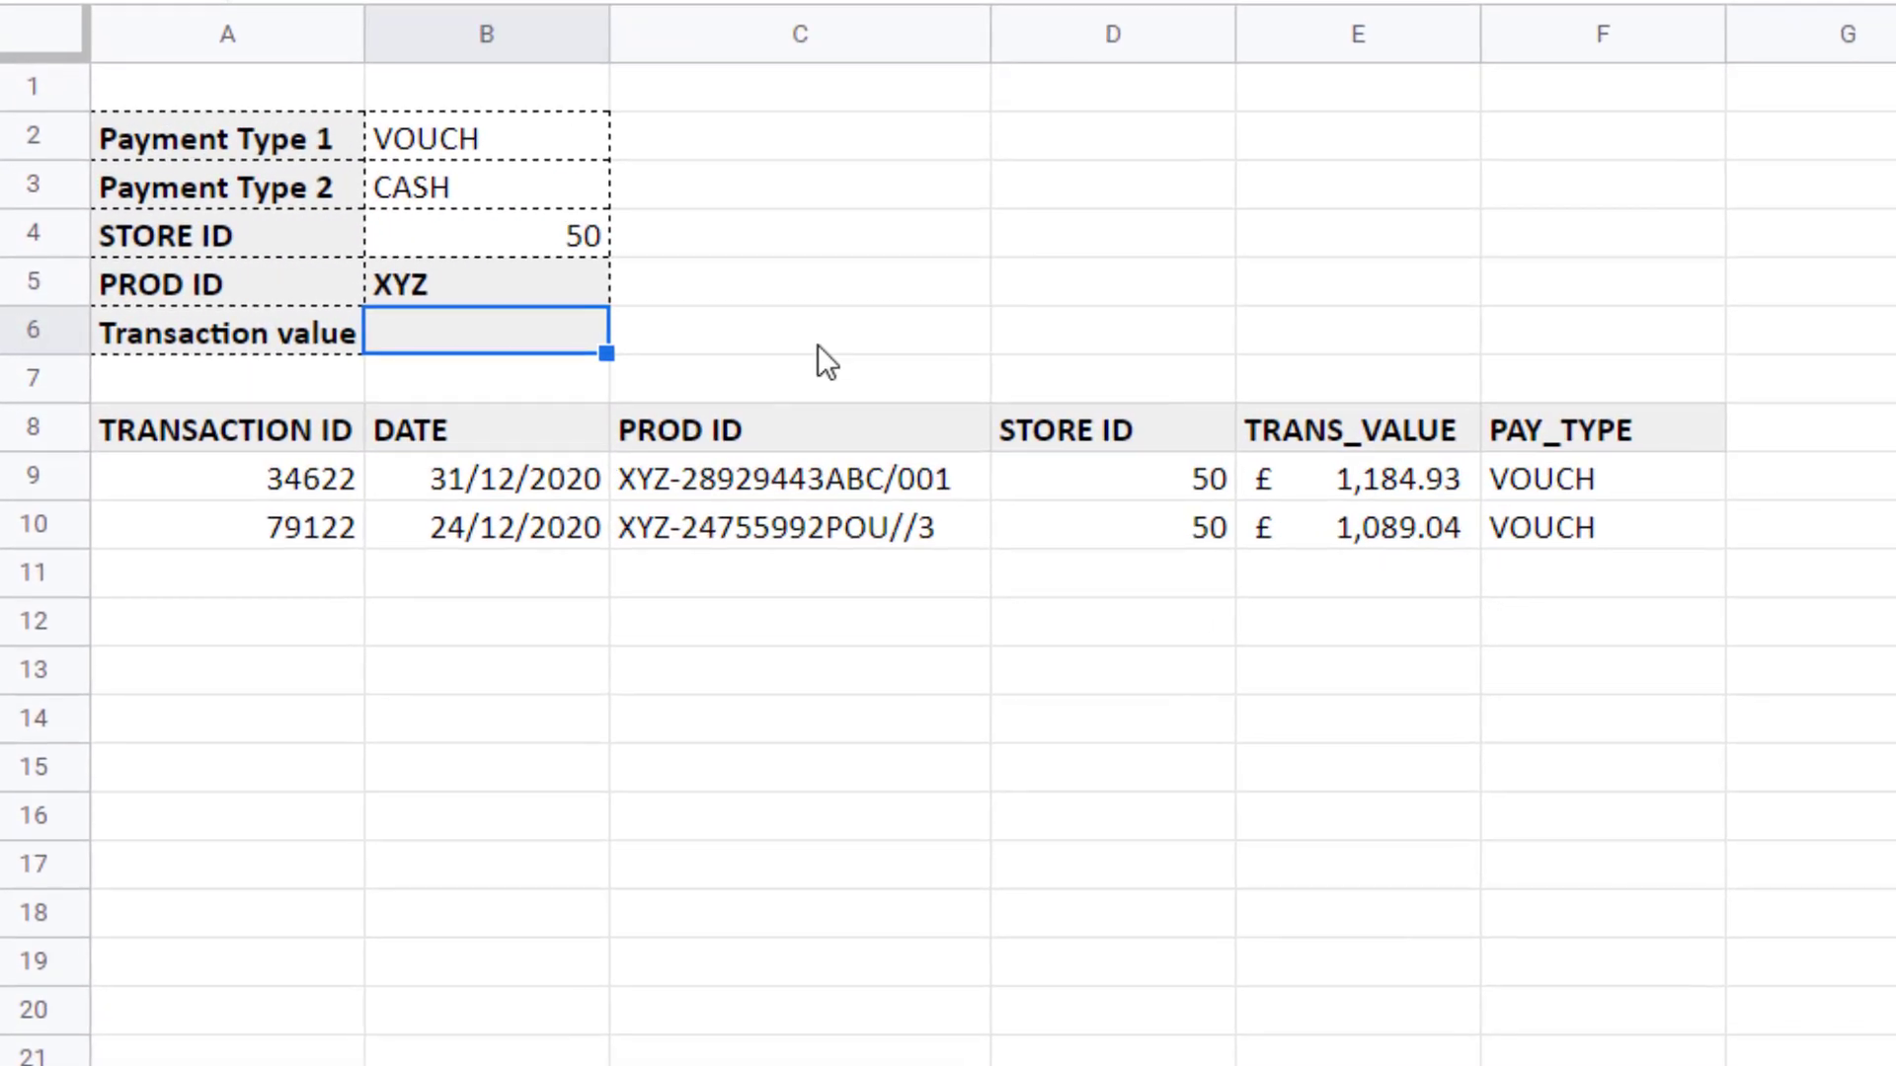
pyautogui.write('1100')
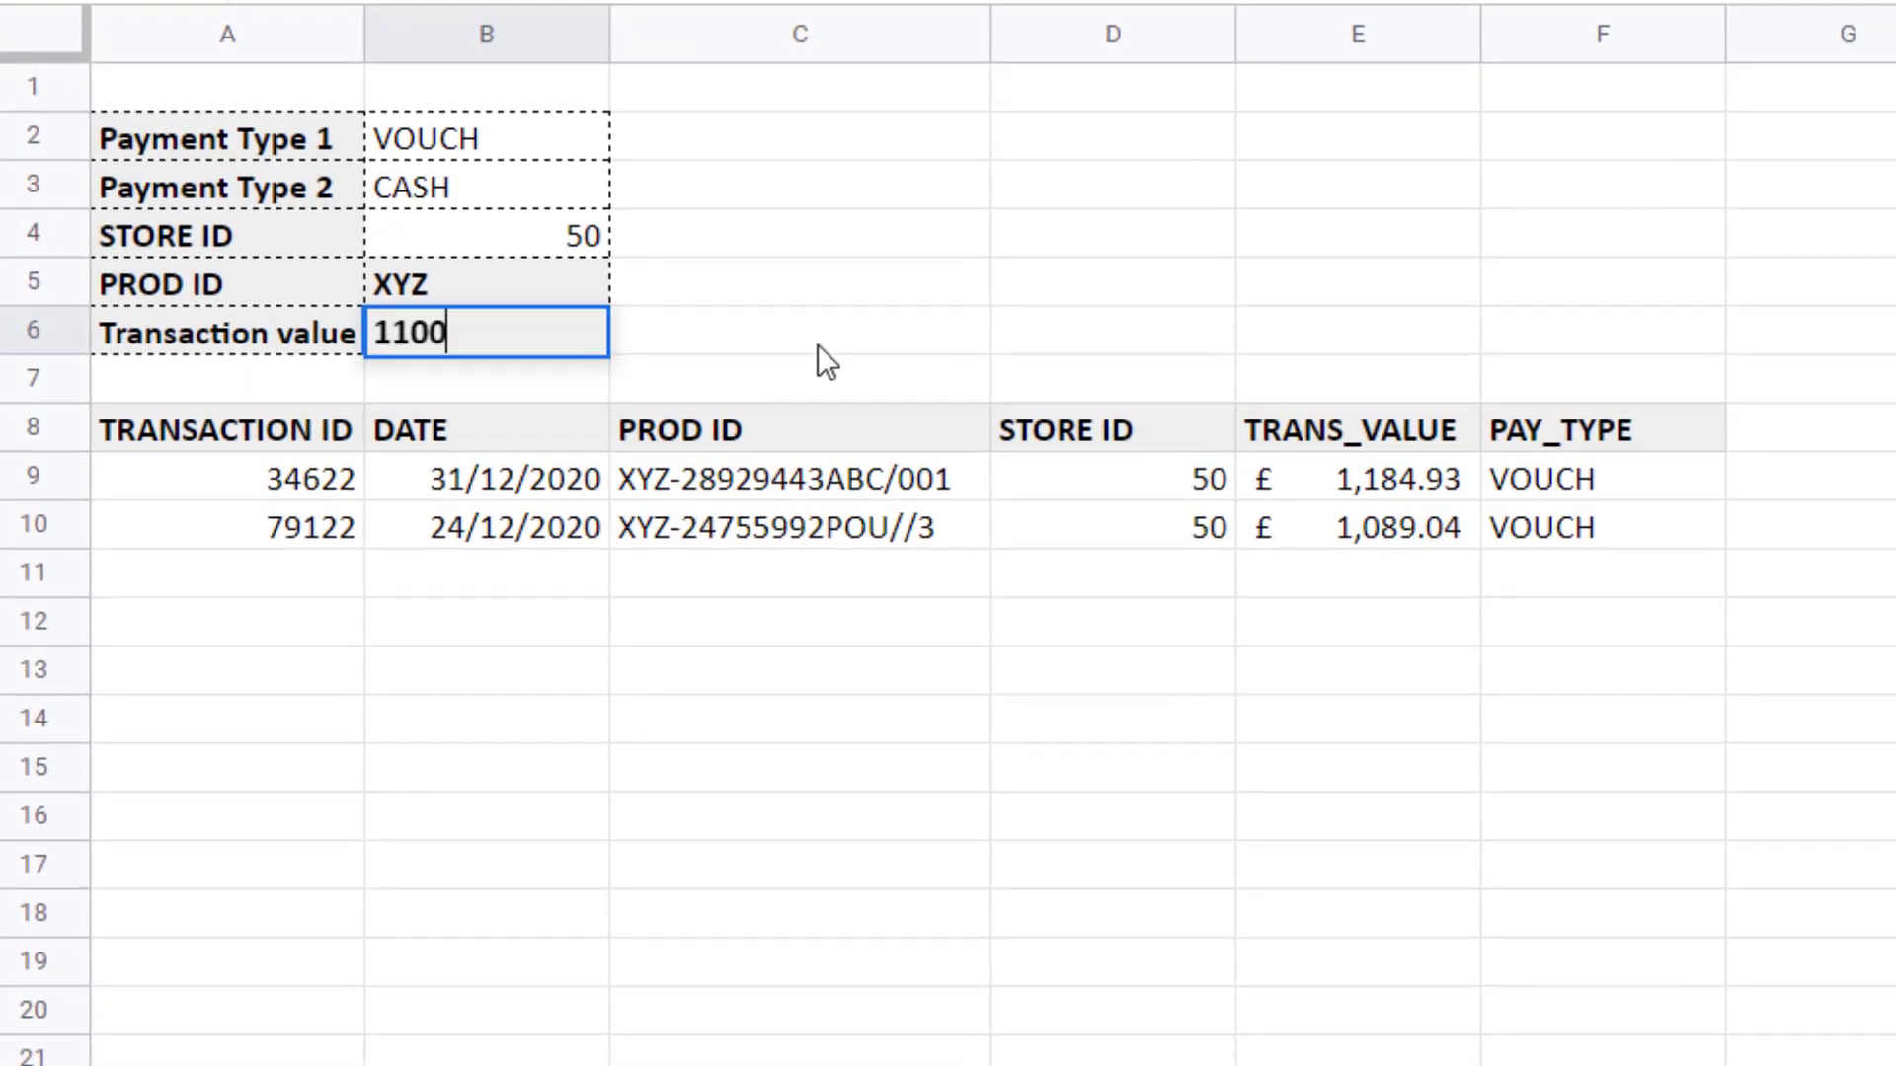
pyautogui.press('Return')
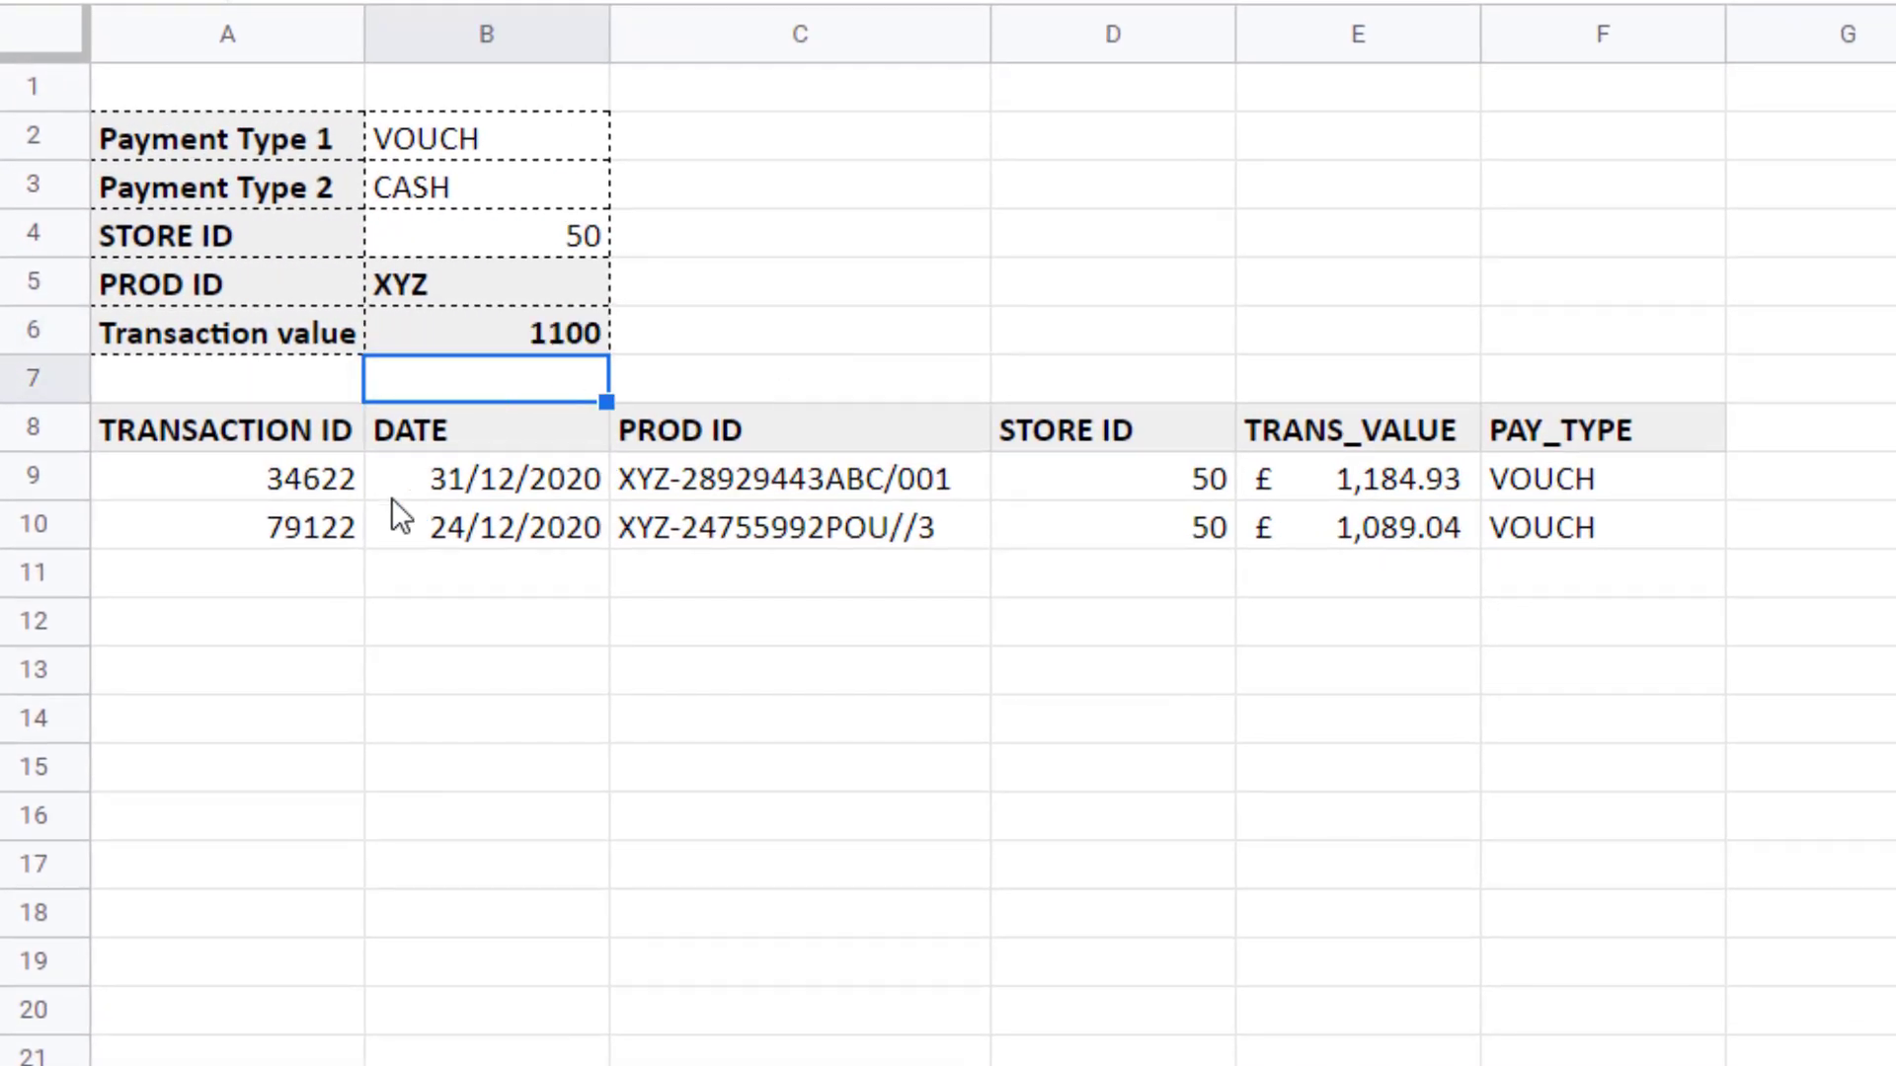
# Add a Trans_Value>=B6 condition to the FILTER formula in A9.
pyautogui.doubleClick(334, 479)
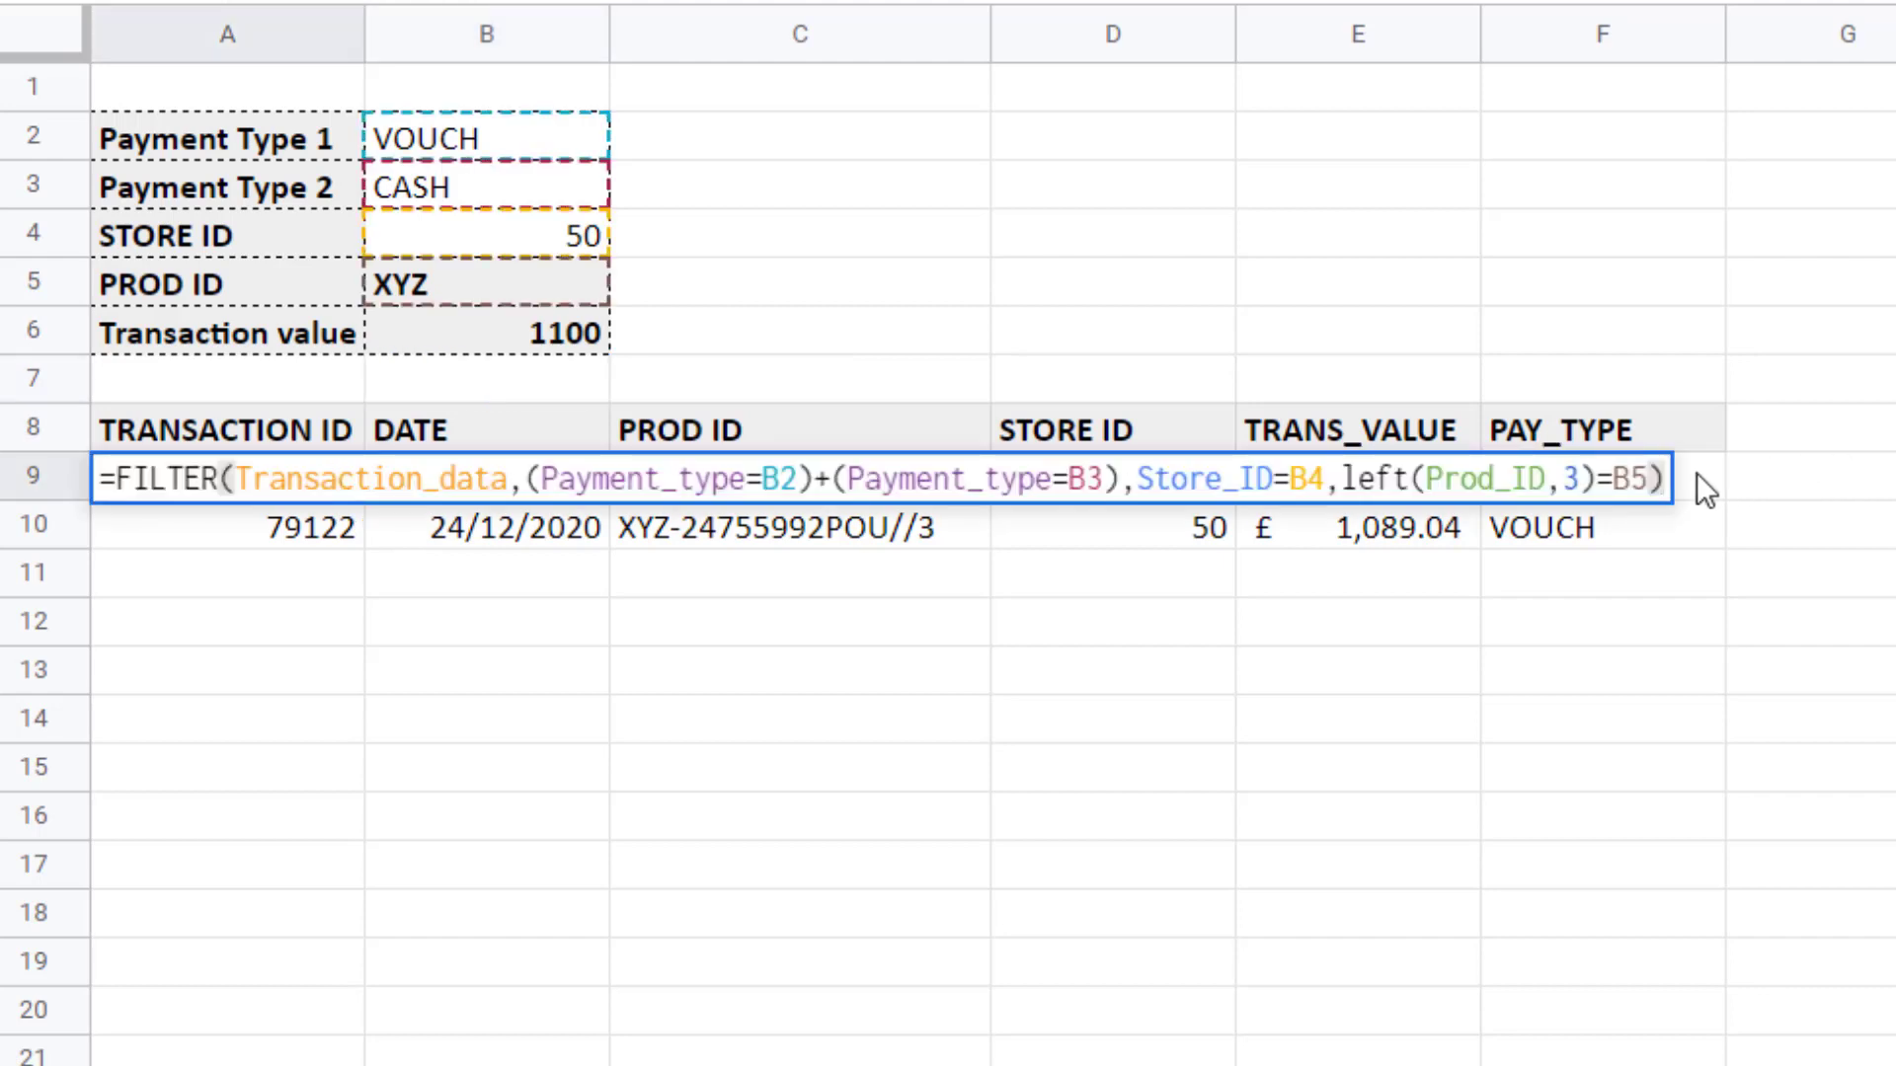
pyautogui.click(1662, 481)
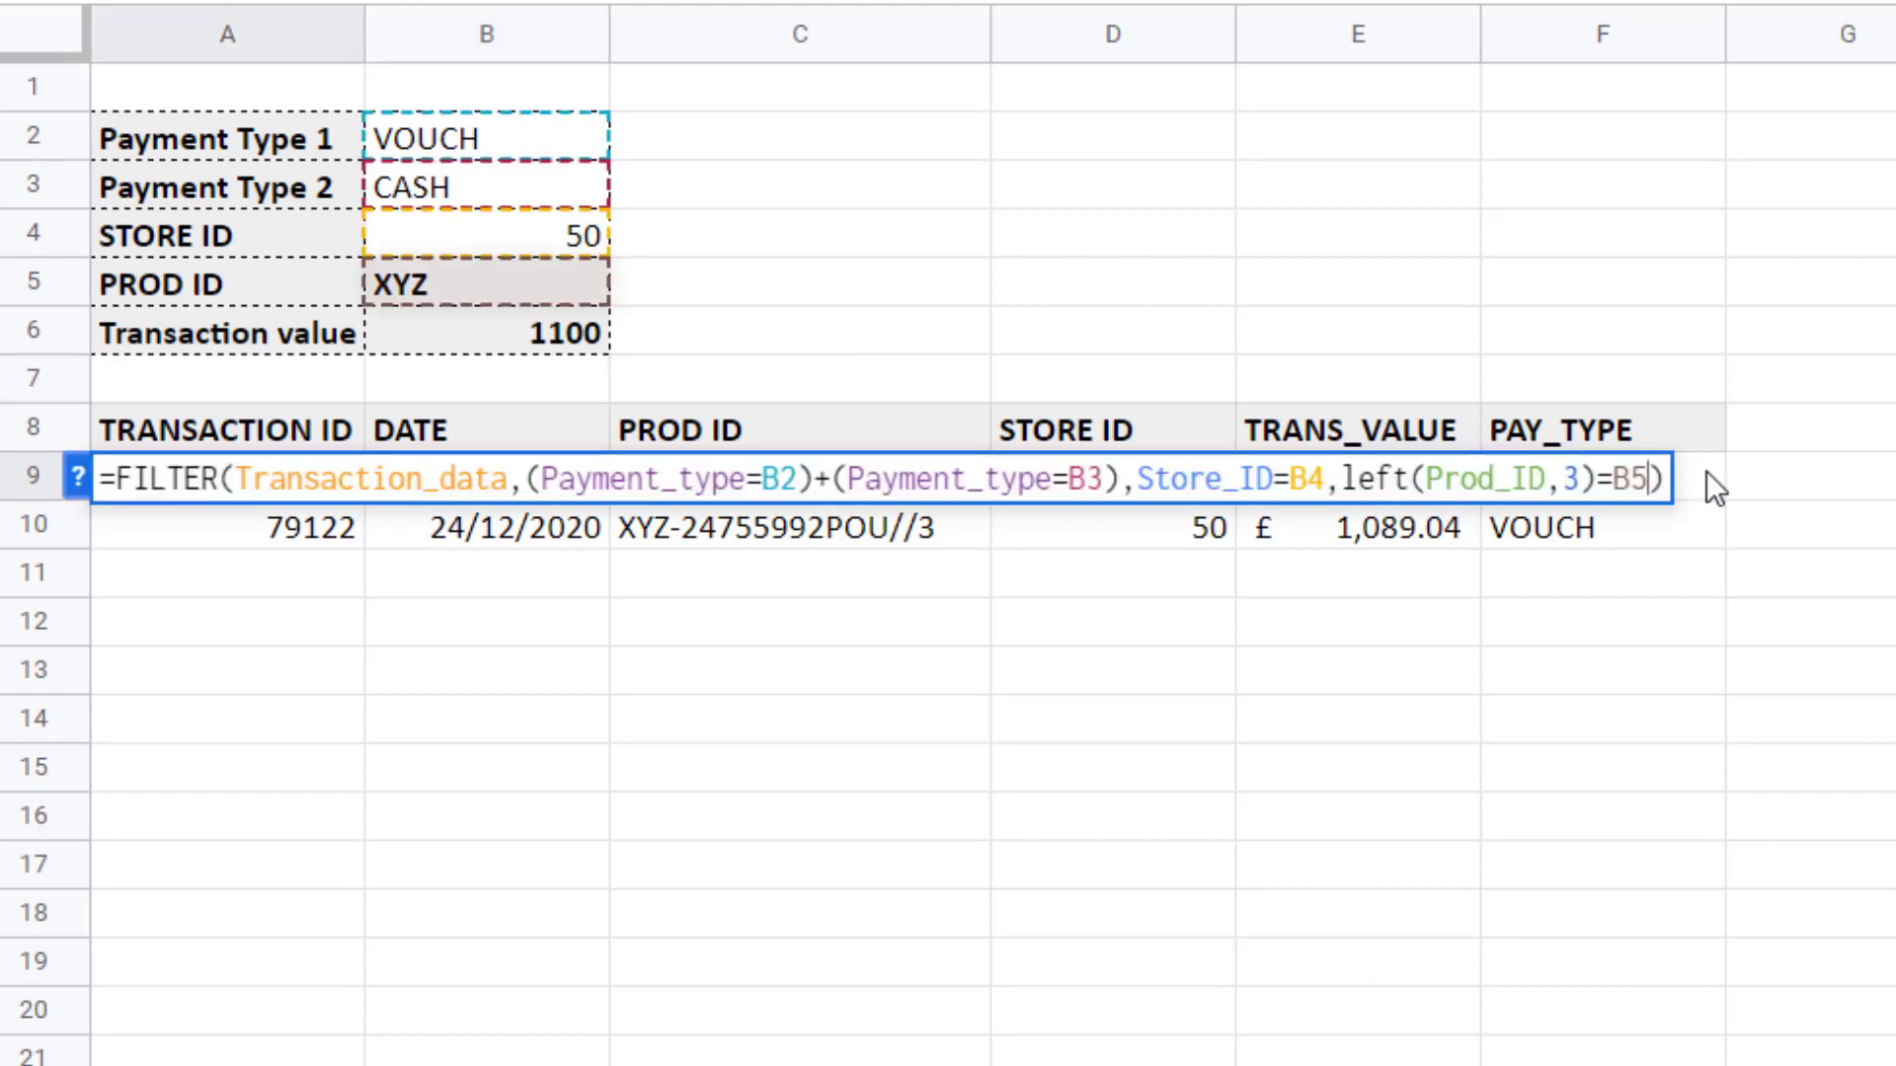
pyautogui.write(',')
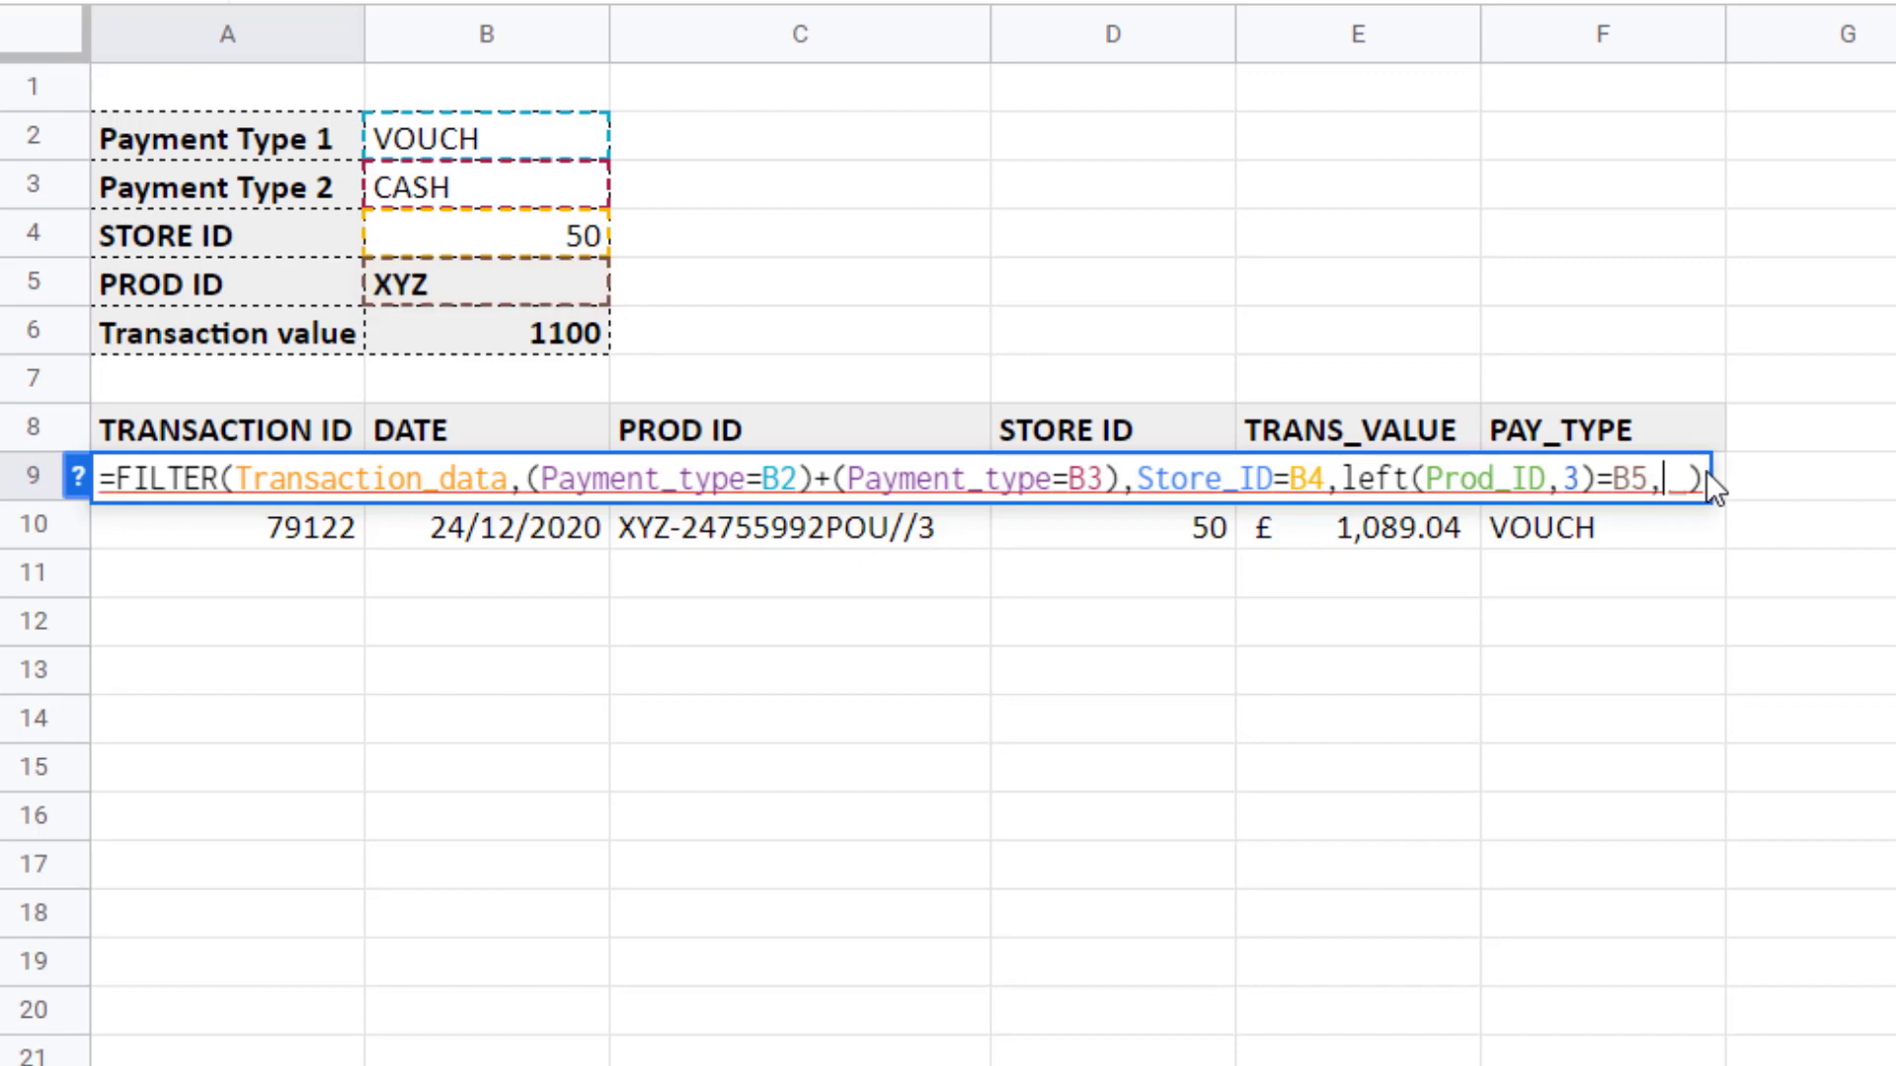
pyautogui.write('tra')
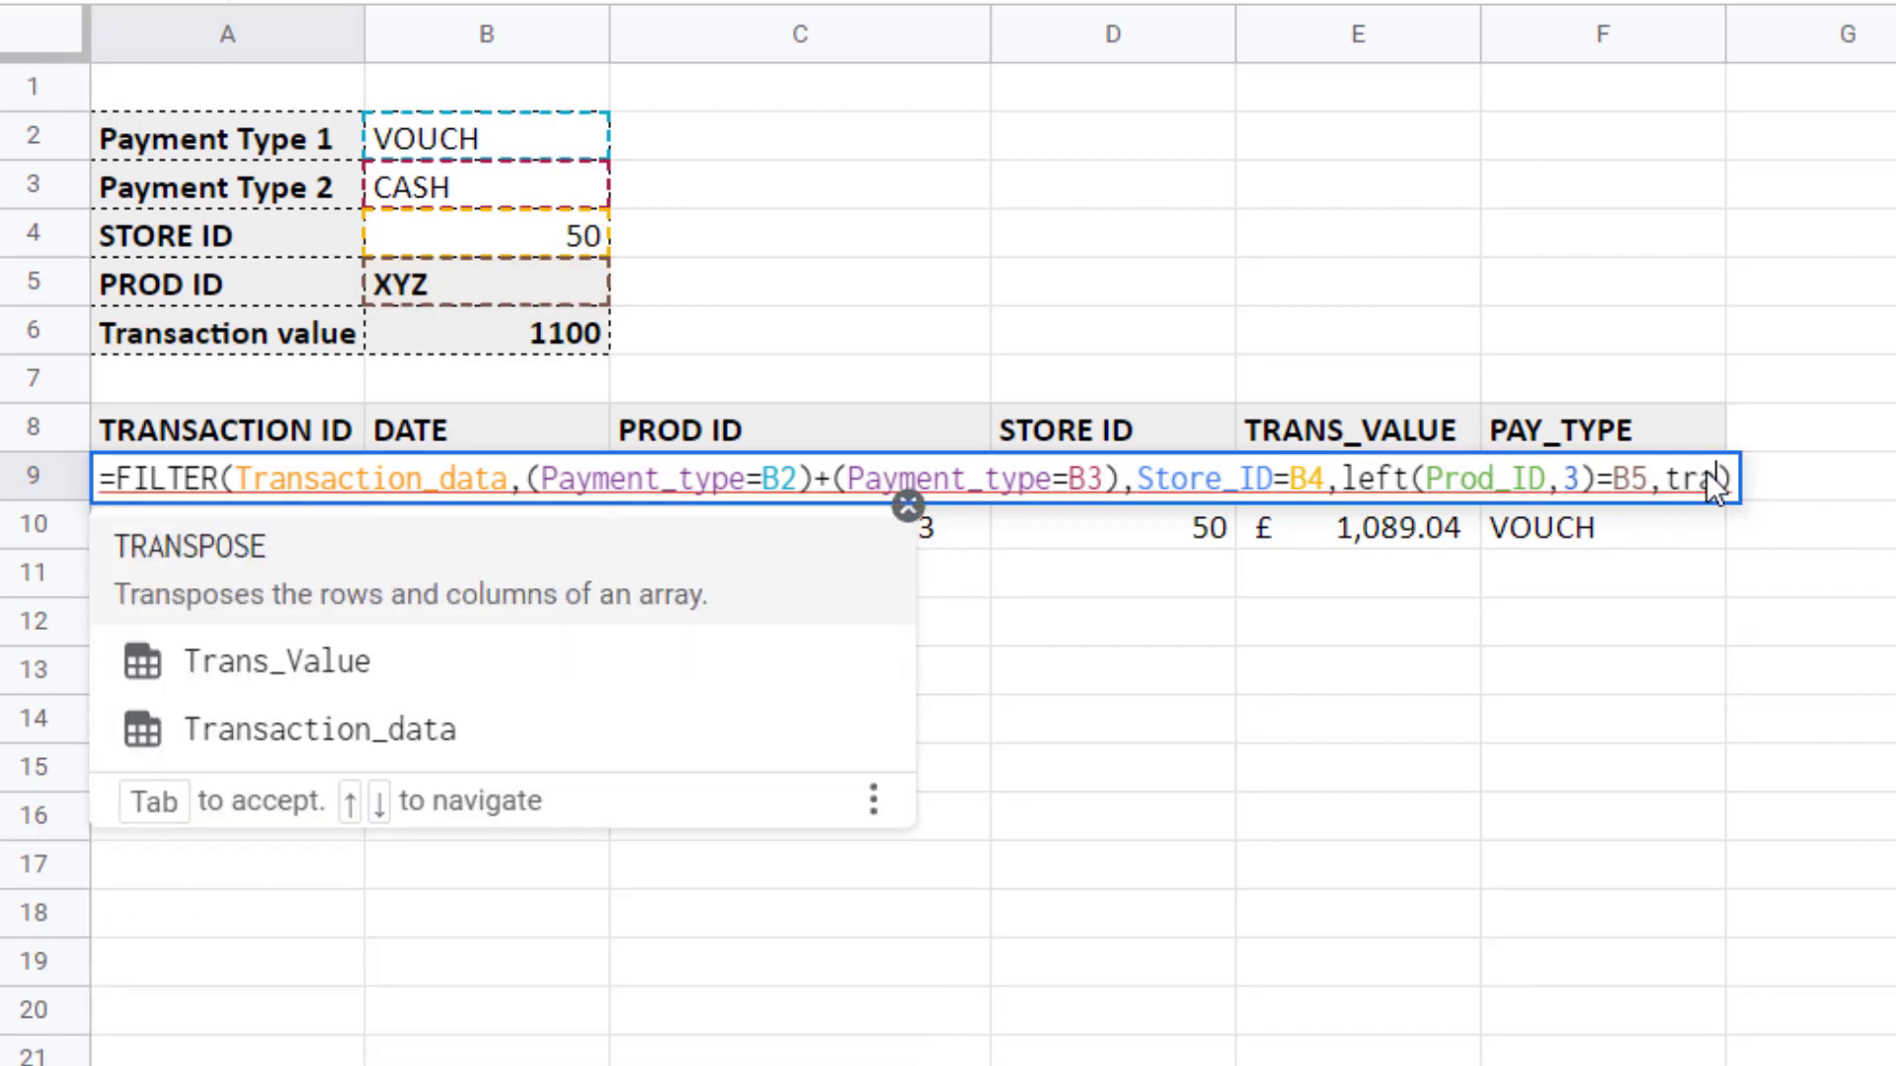
pyautogui.click(395, 618)
pyautogui.write('>=')
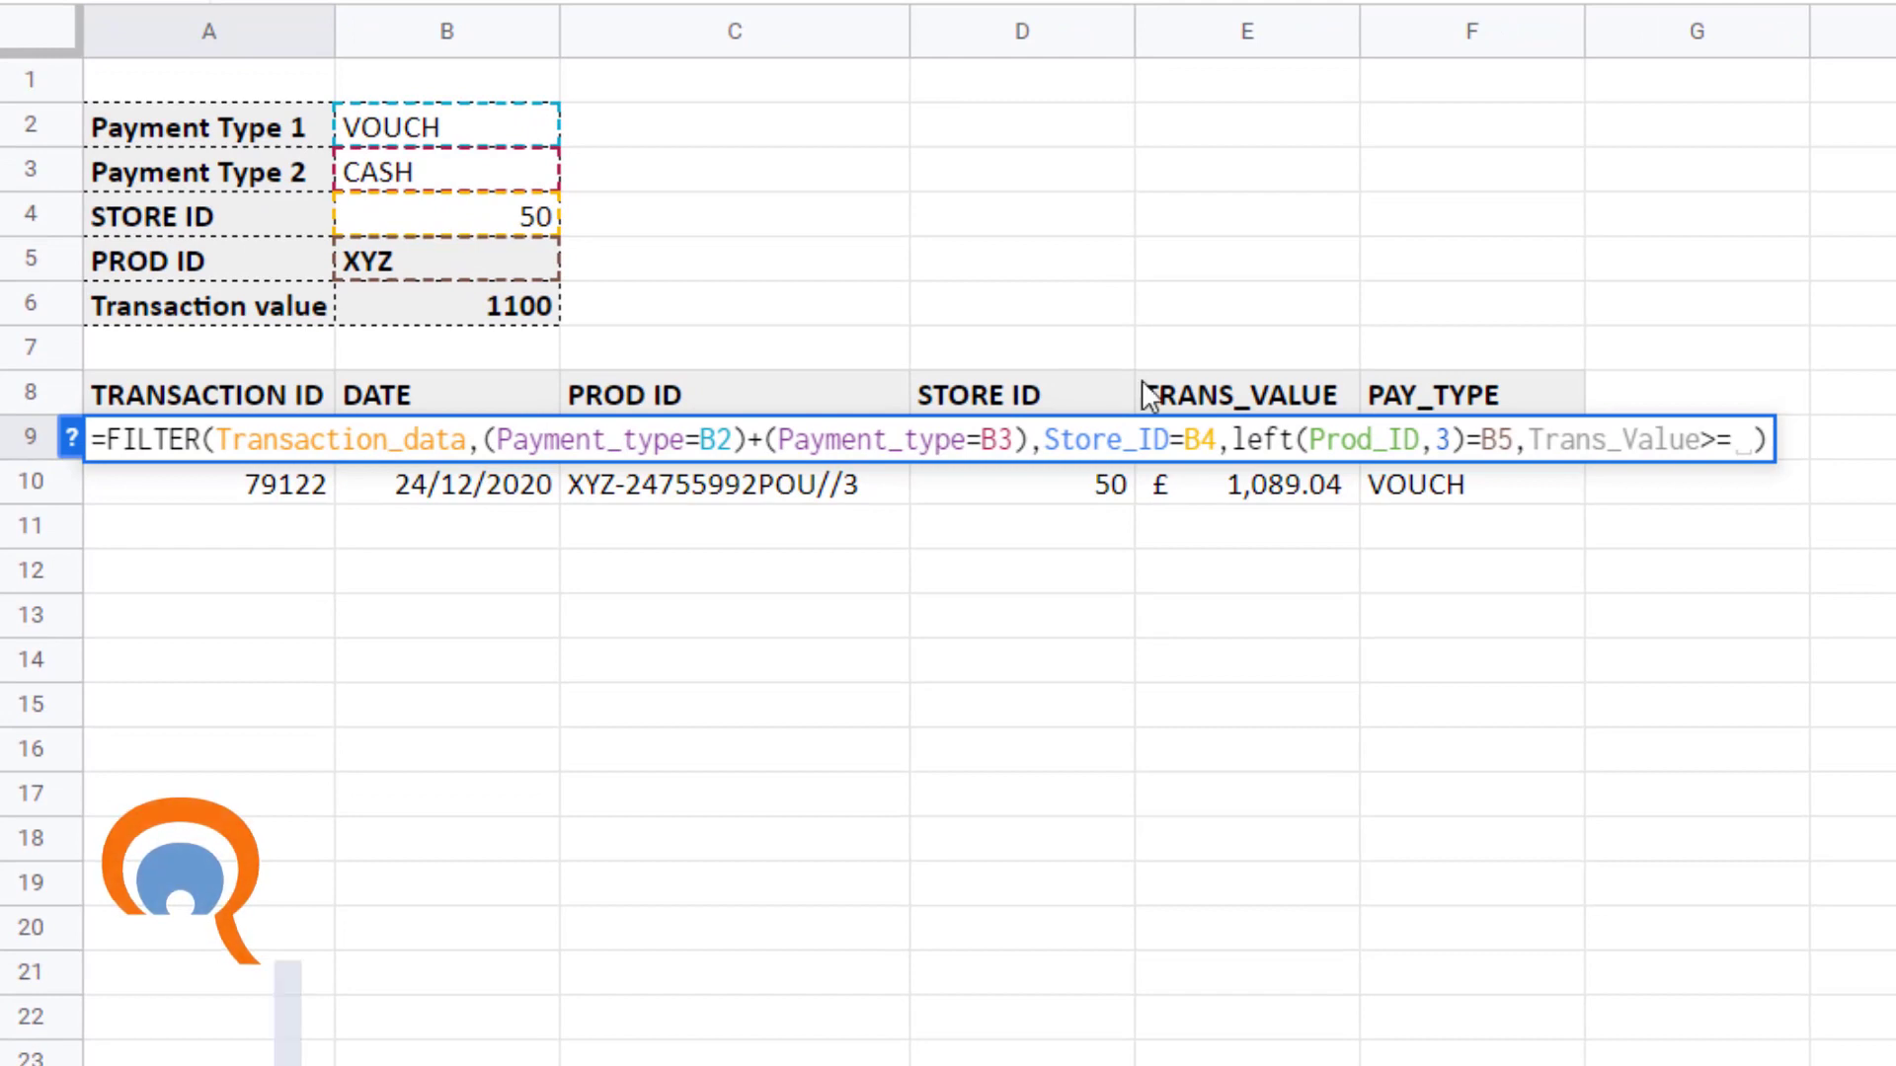
pyautogui.click(517, 312)
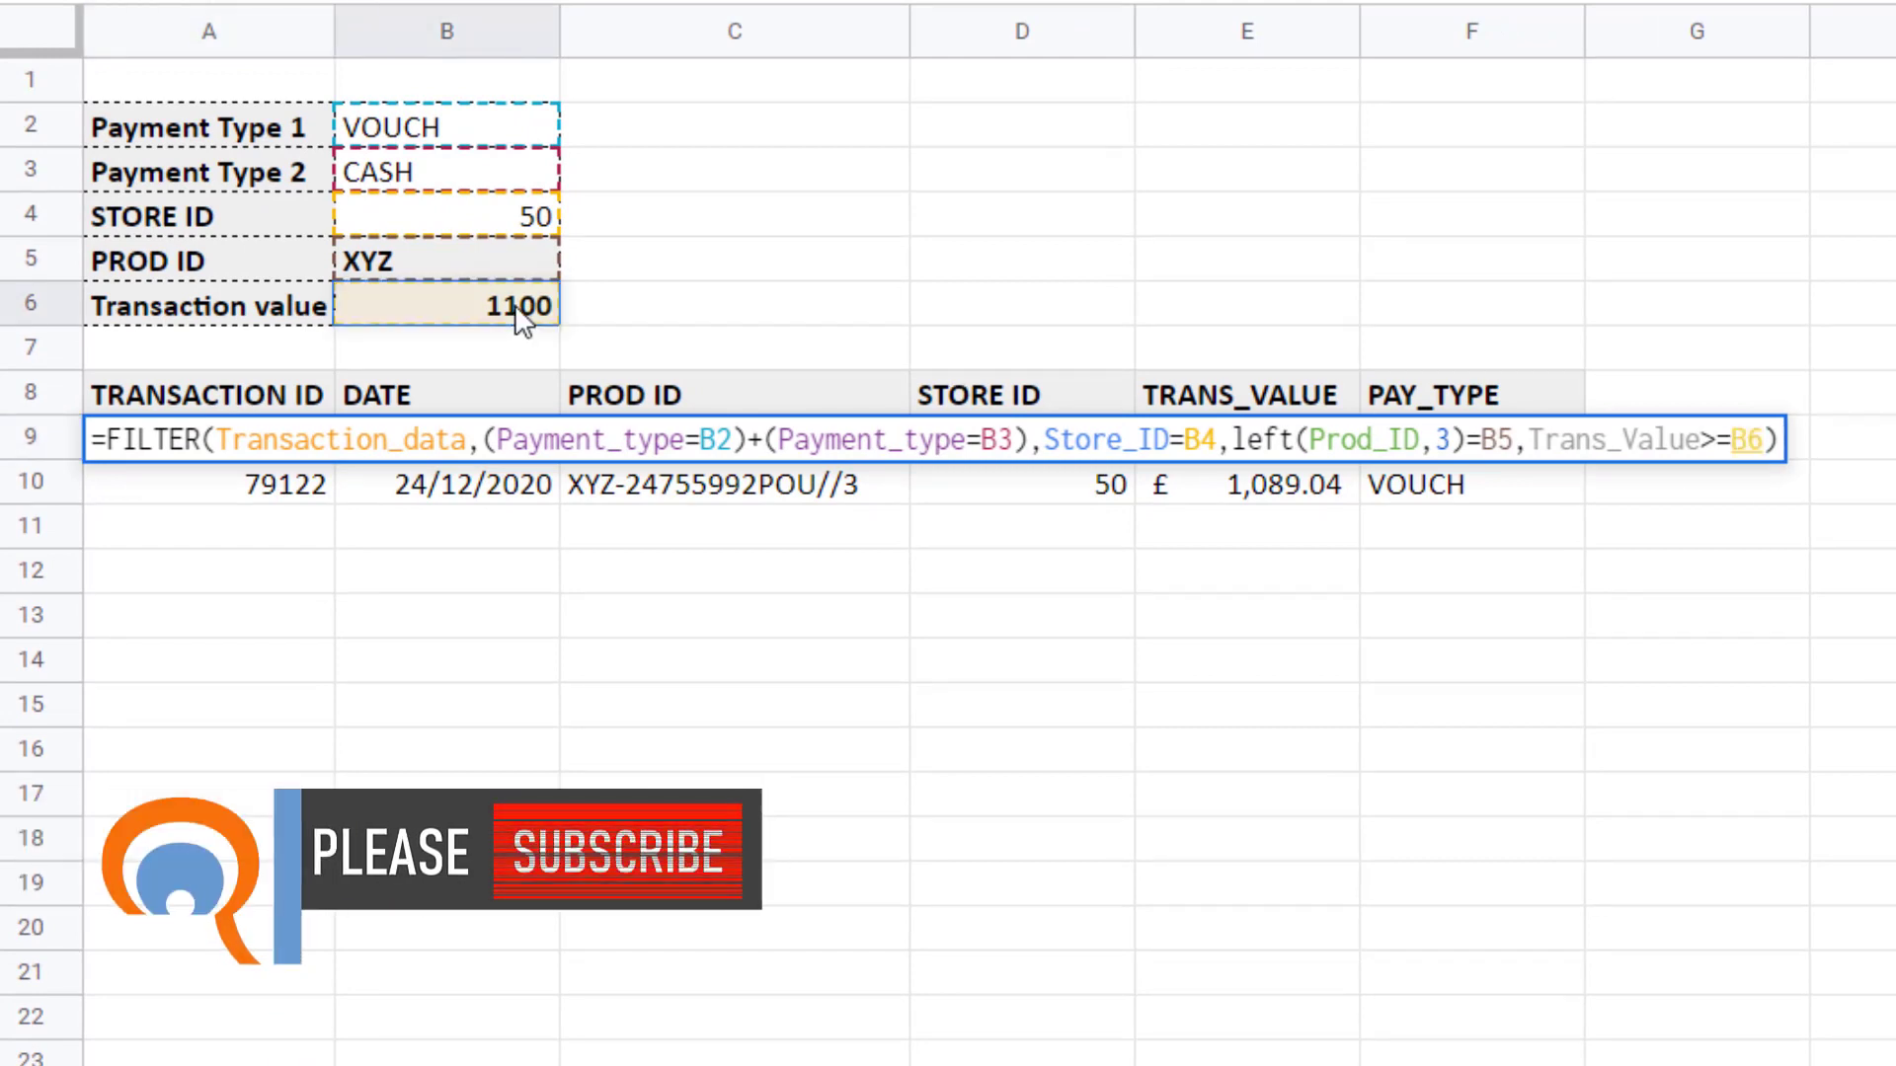
pyautogui.press('Return')
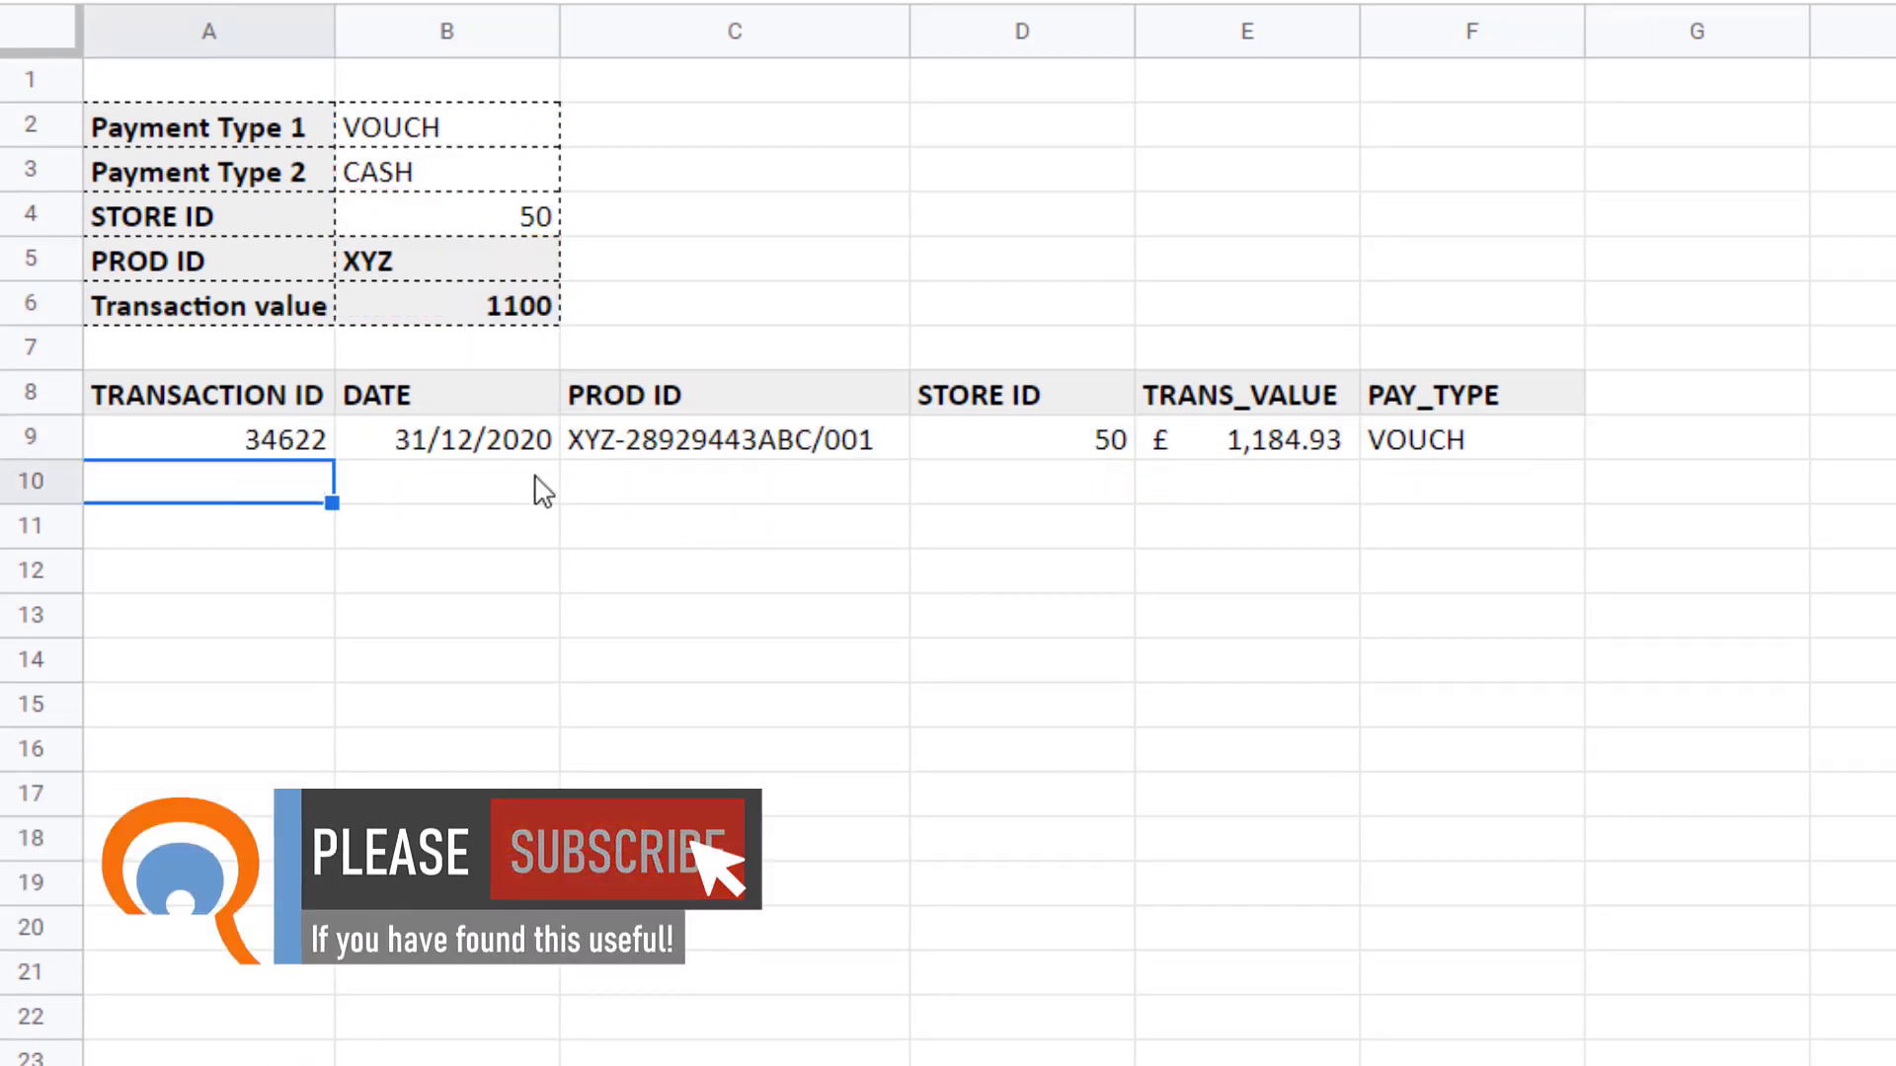